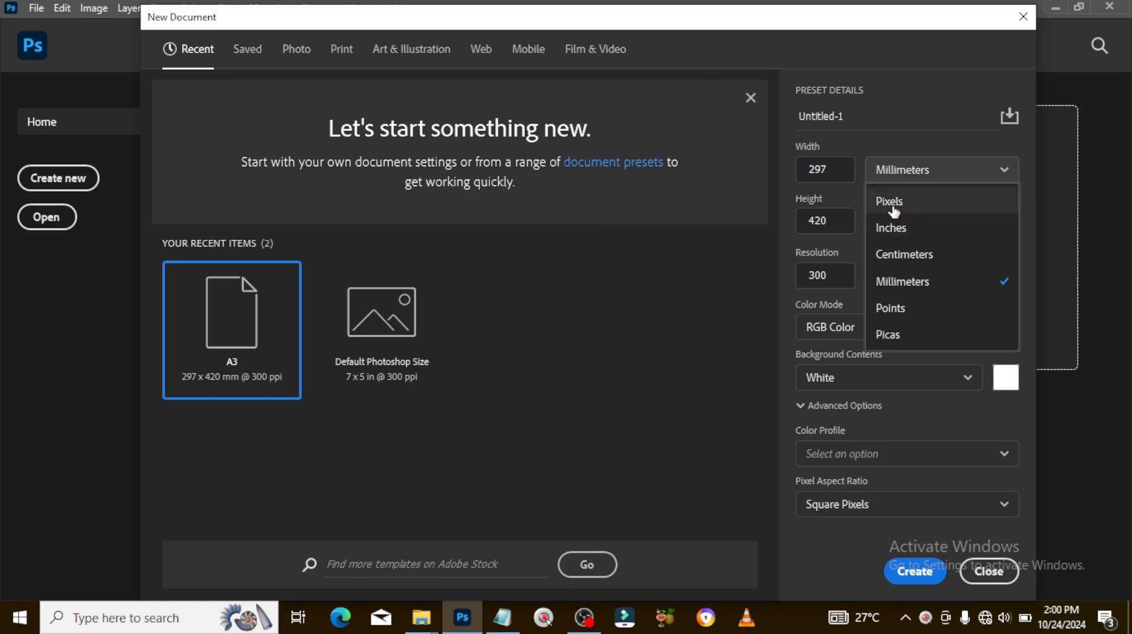
Create a new document 2000 by 2000 pixels
left_click_drag(840, 170, 791, 174)
type("00")
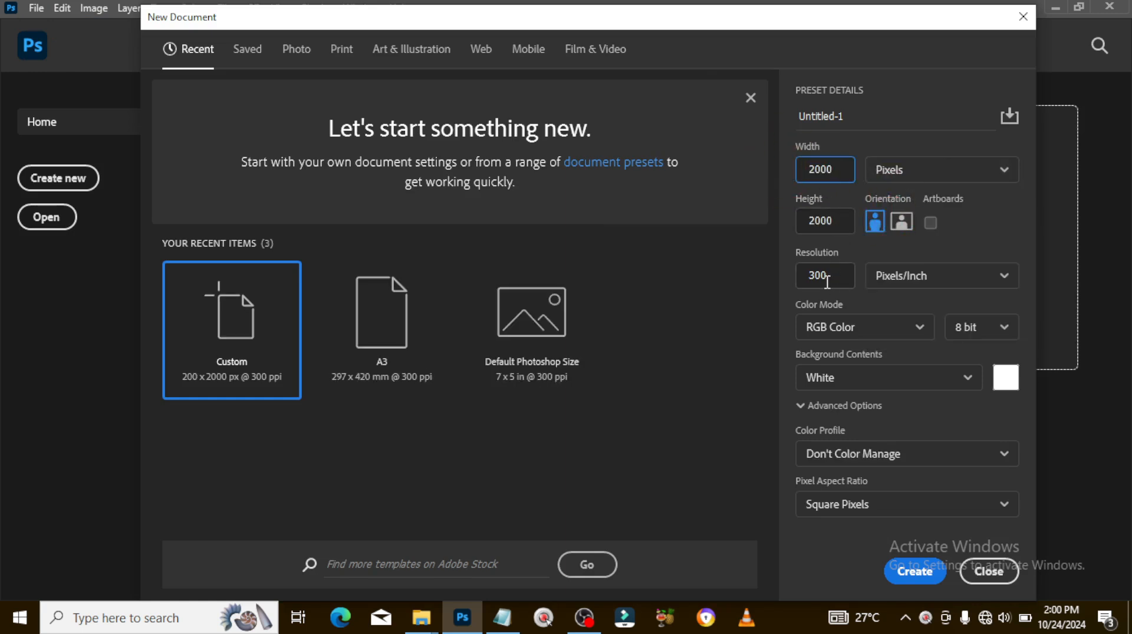
left_click(913, 574)
Add a guide layout with 8 columns, 8 rows and 60 px margins on all sides
left_click(281, 8)
left_click(361, 523)
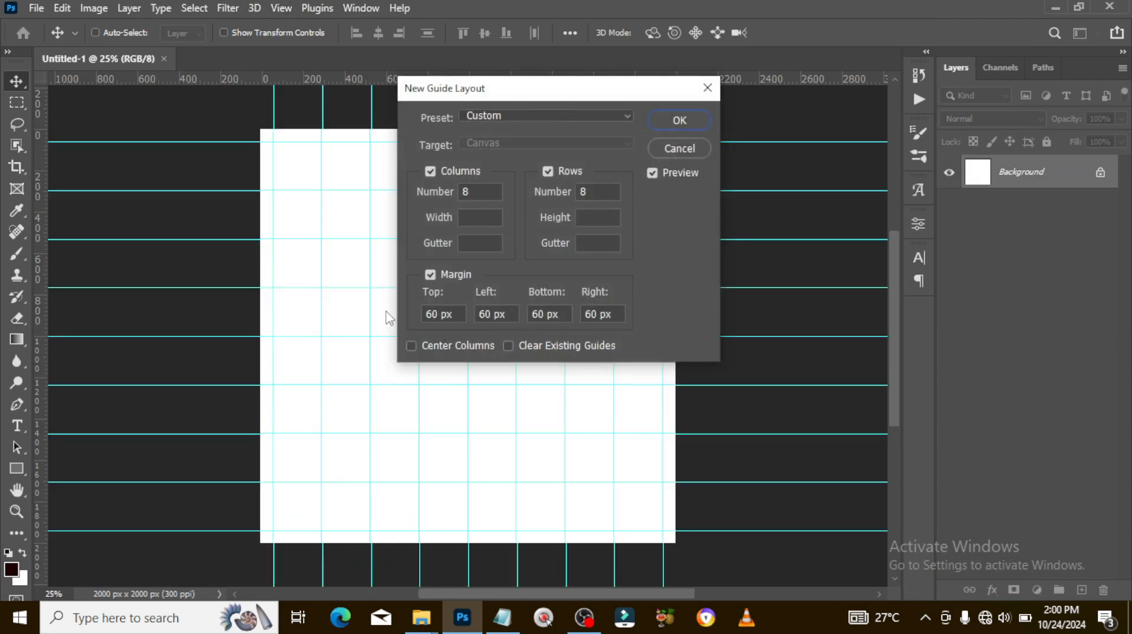
left_click(679, 120)
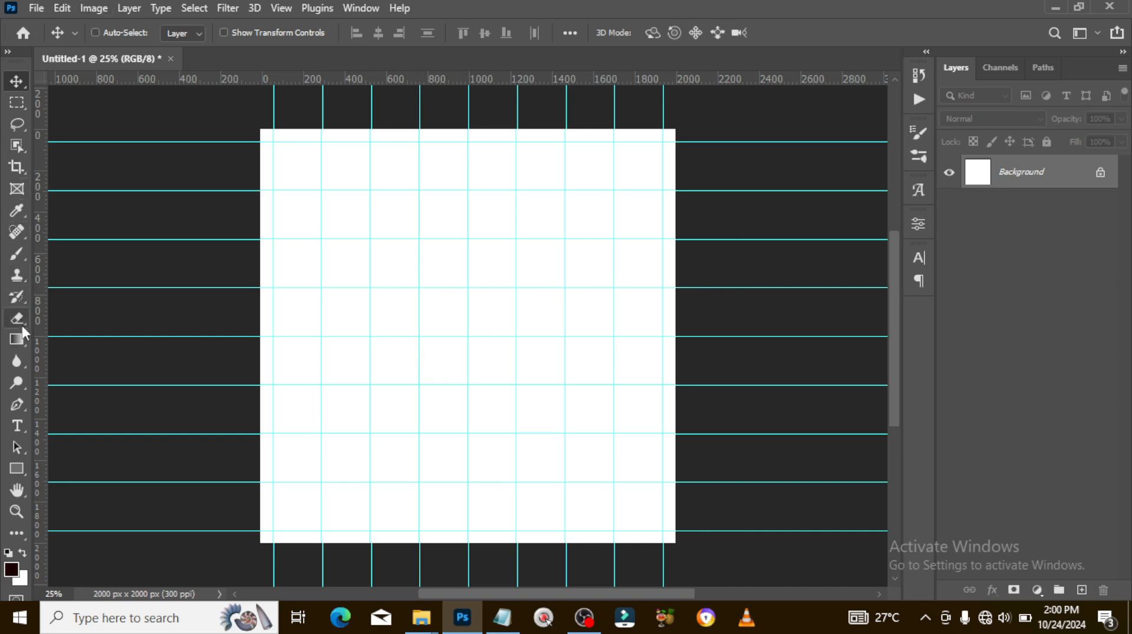
Add a text layer reading "Hour", copied from the open Notepad file, and place it in the upper part of the canvas
left_click(17, 425)
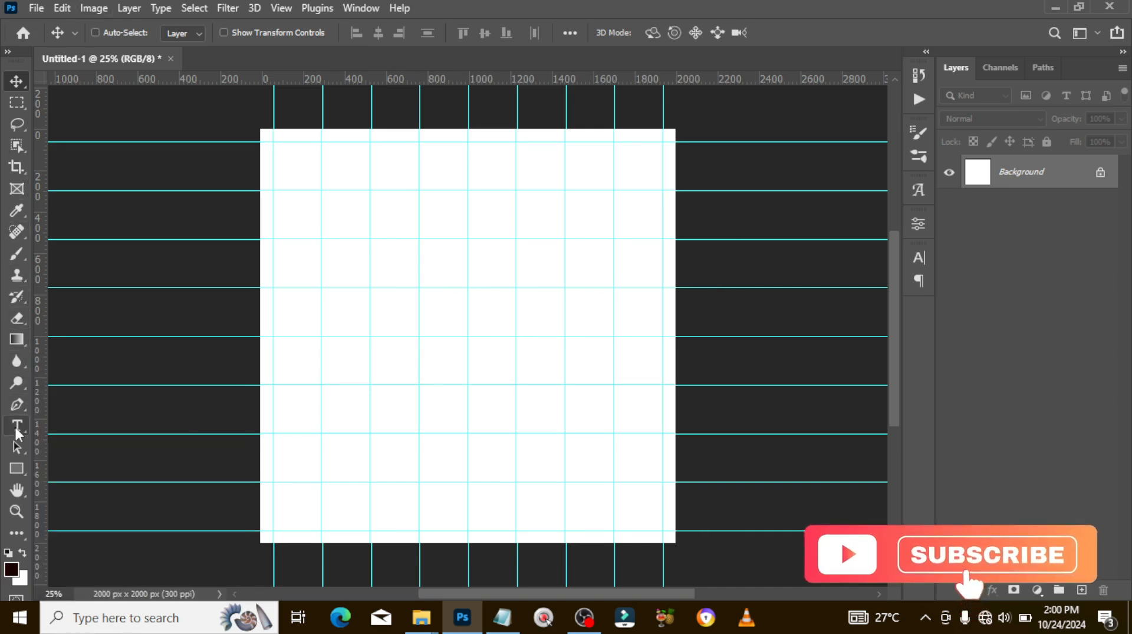
left_click(393, 207)
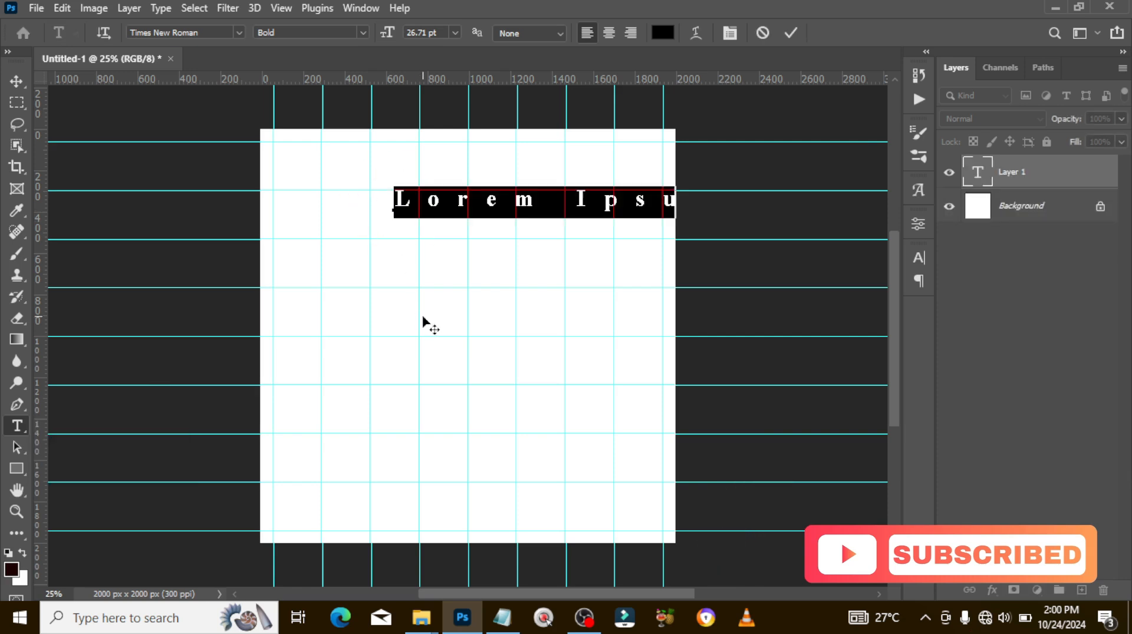
left_click(501, 617)
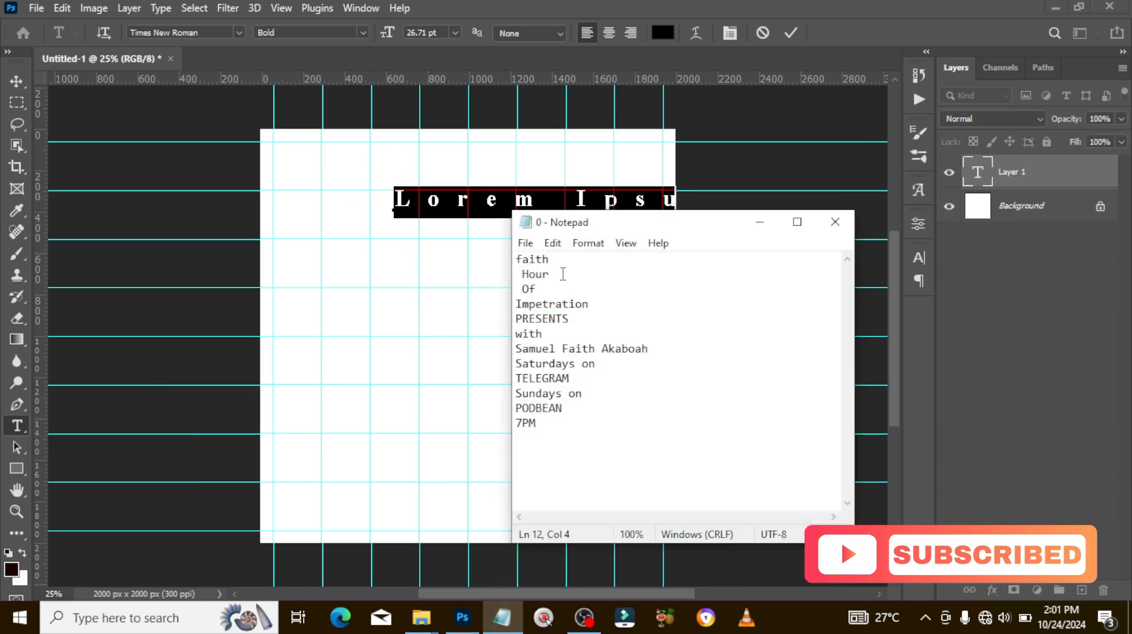
left_click_drag(554, 279, 506, 274)
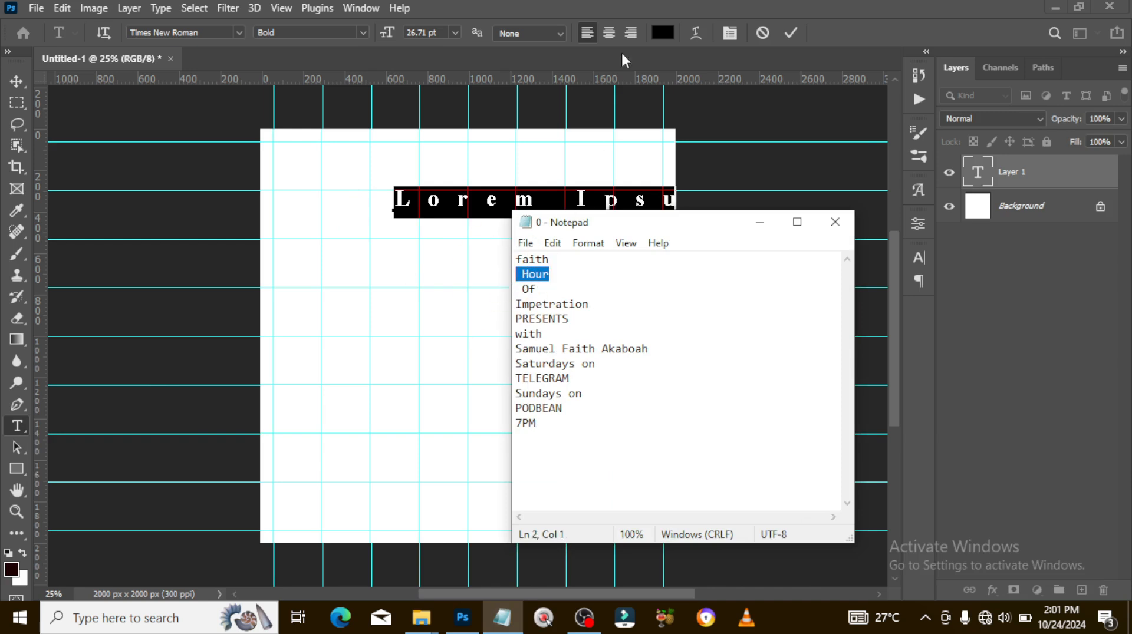
key("ctrl+c")
left_click(645, 5)
key("ctrl+v")
left_click(1025, 174)
left_click(16, 81)
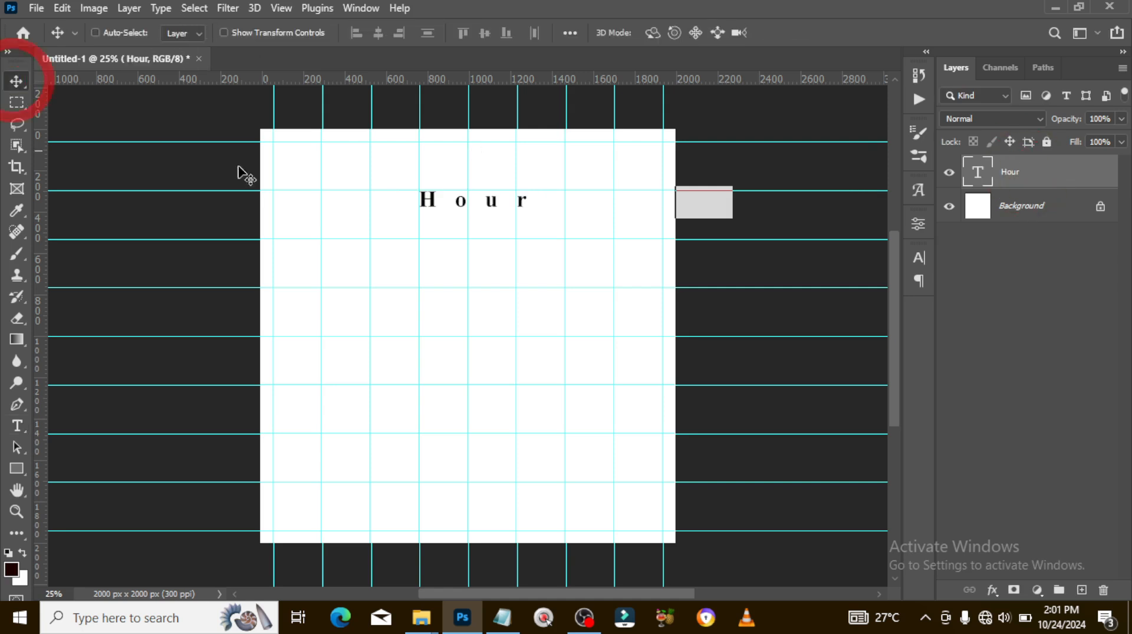
left_click_drag(457, 207, 427, 254)
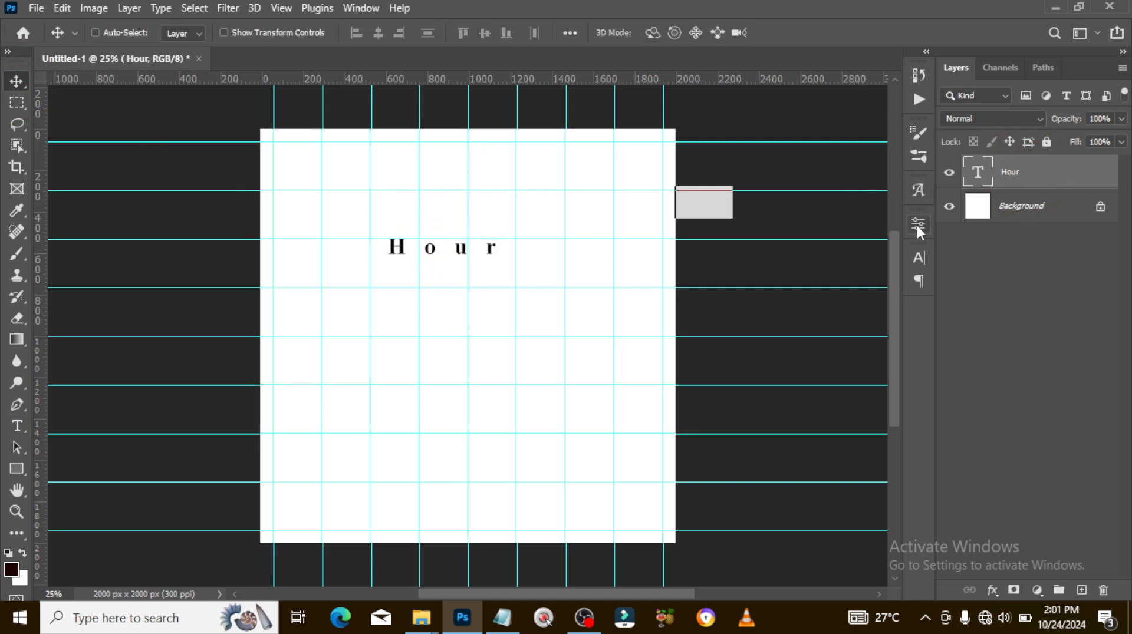
Set the "Hour" text to the GROBOLD font with a tracking of -15
left_click(352, 9)
left_click(418, 200)
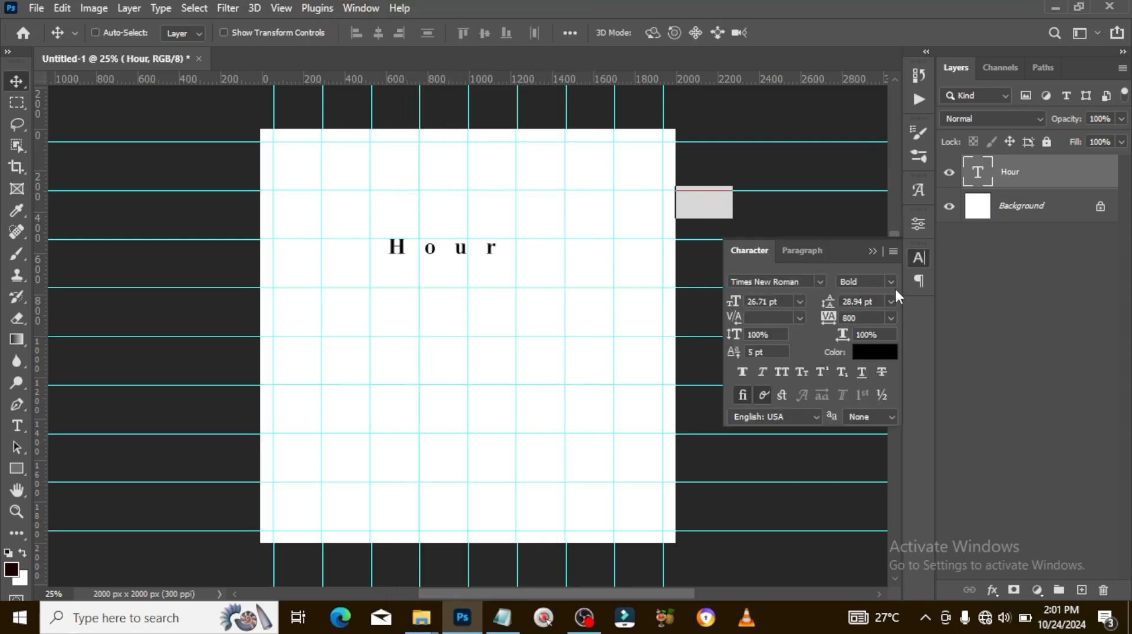
left_click(819, 282)
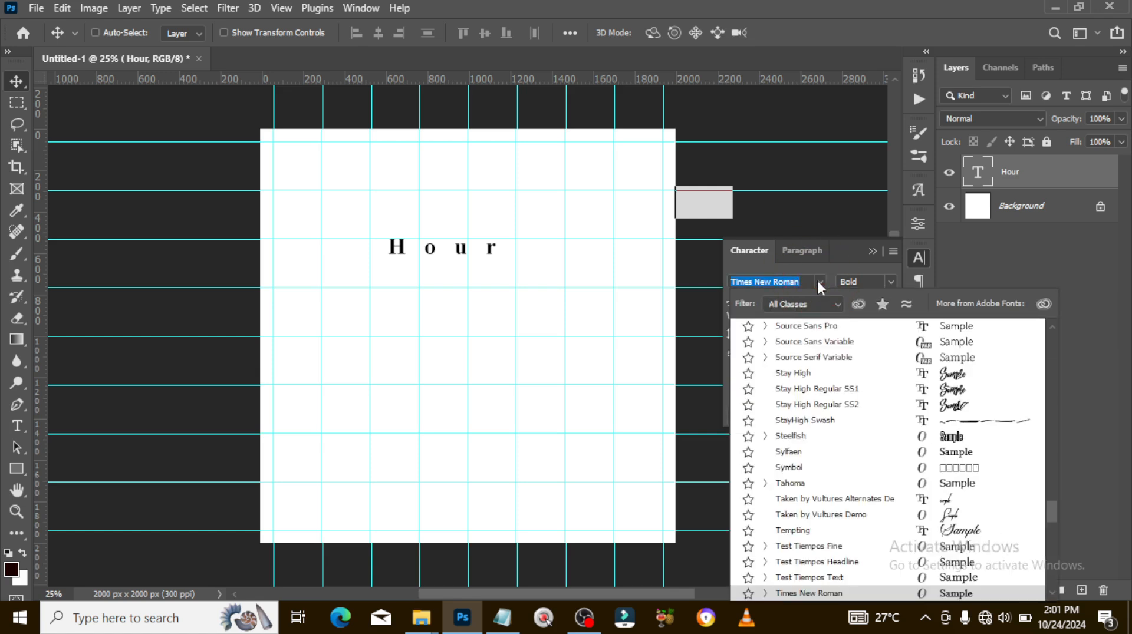
type("GRO")
left_click(805, 330)
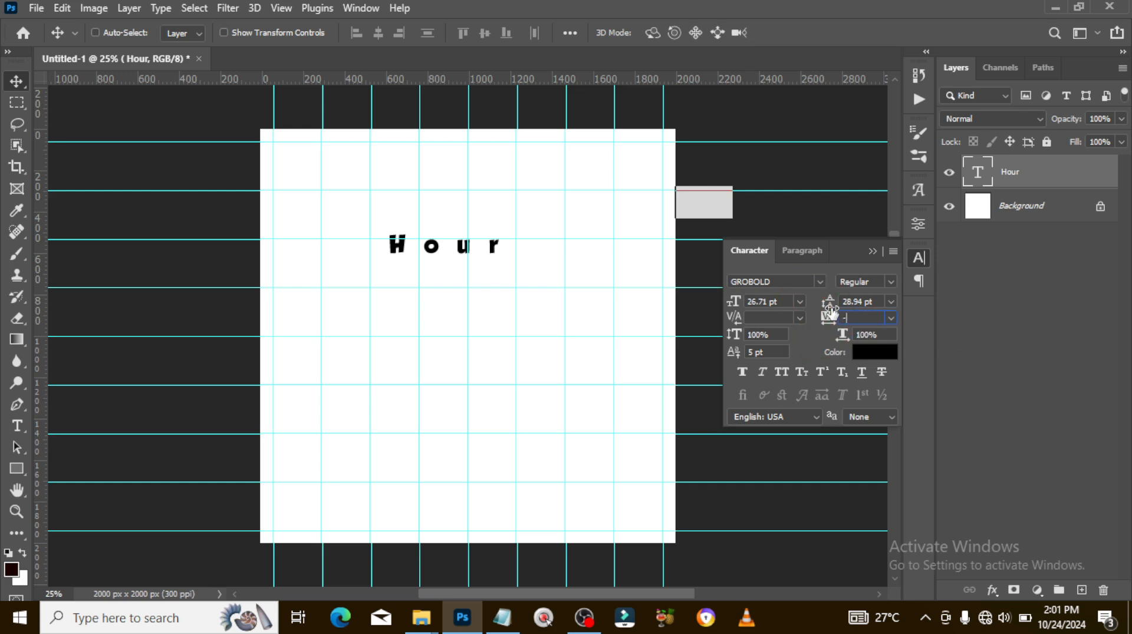
type("5")
key("Return")
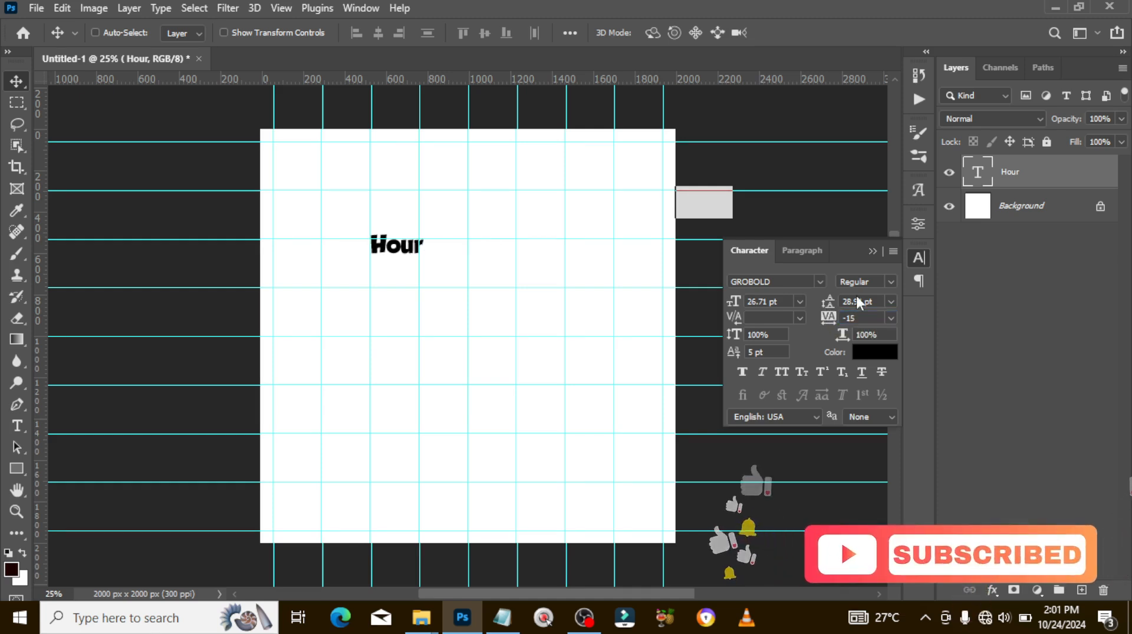
Enlarge the "Hour" text to about 70 pt near the upper middle of the canvas
key("ctrl+t")
left_click_drag(423, 231, 507, 224)
key("Return")
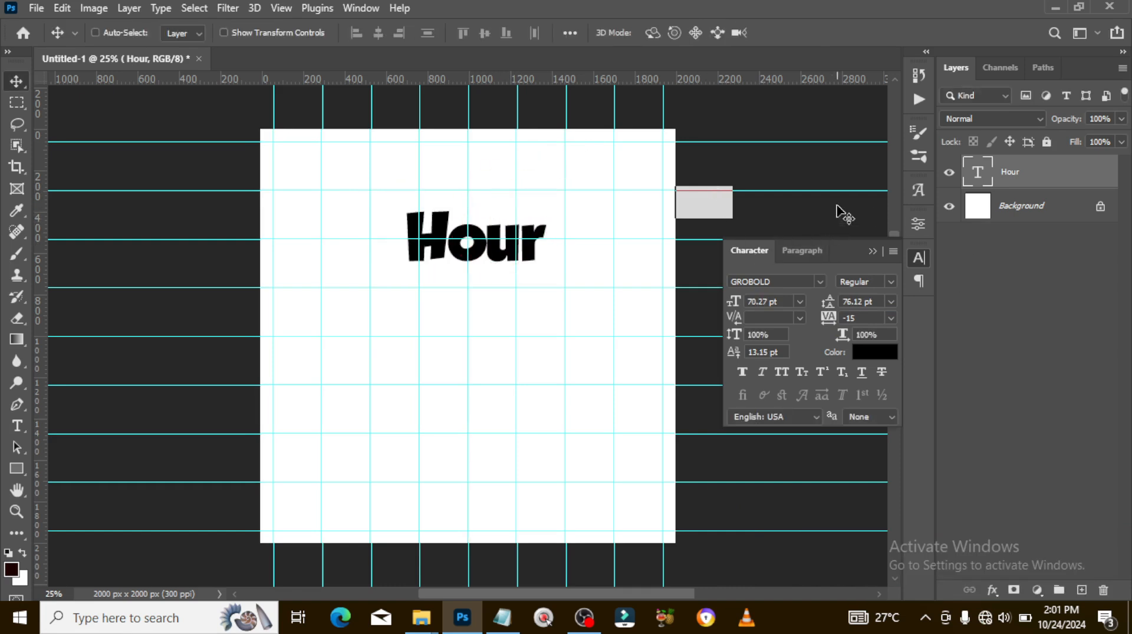
Apply a gradient overlay to the "Hour" layer and set the gradient's start colour to 6c003d
double_click(1089, 175)
left_click_drag(658, 162, 788, 105)
left_click(663, 350)
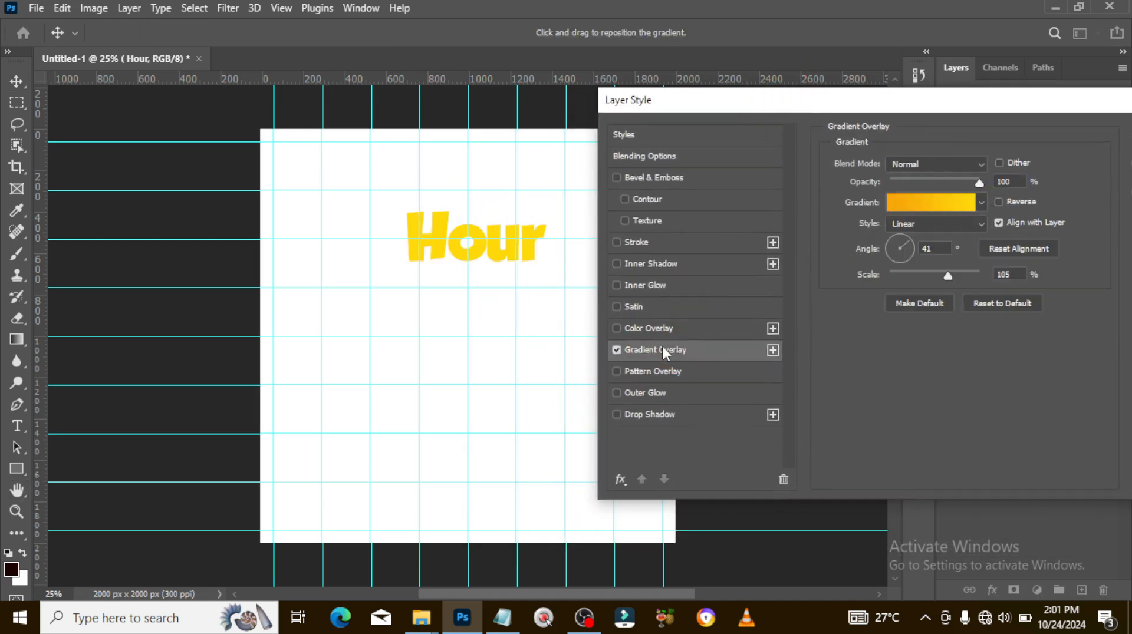
left_click(927, 203)
left_click(706, 344)
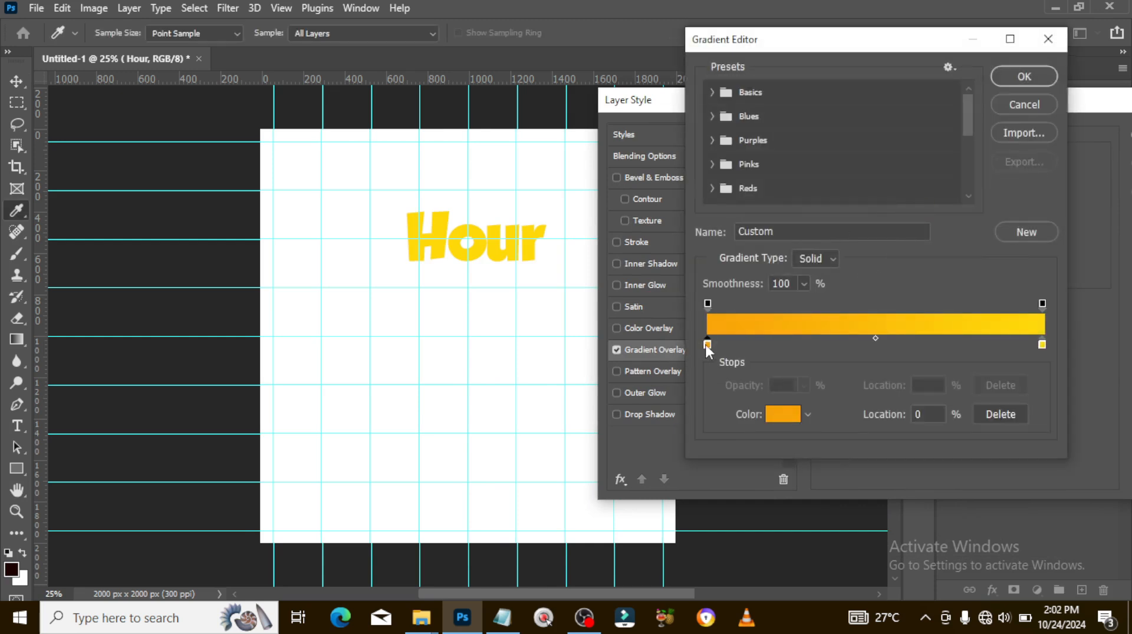
double_click(705, 345)
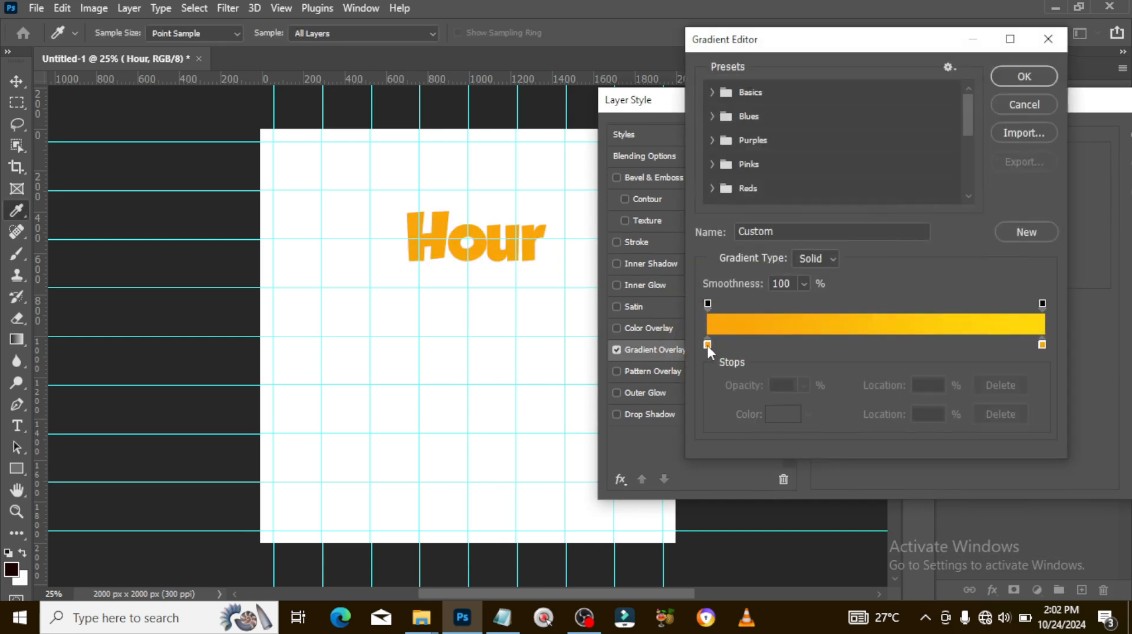
double_click(706, 345)
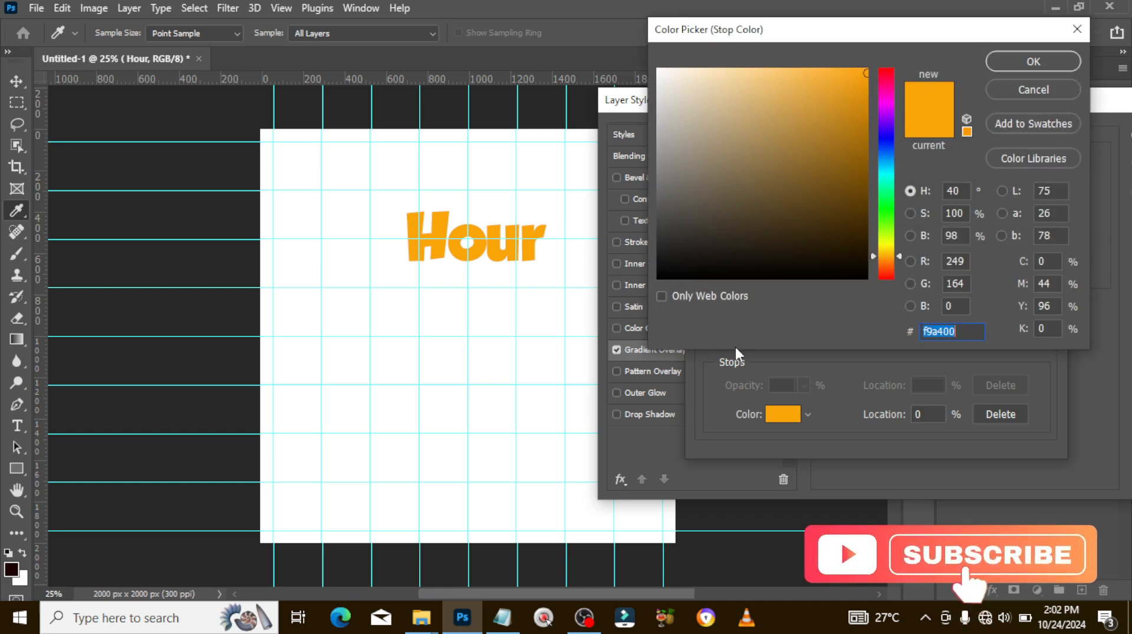
type("6C")
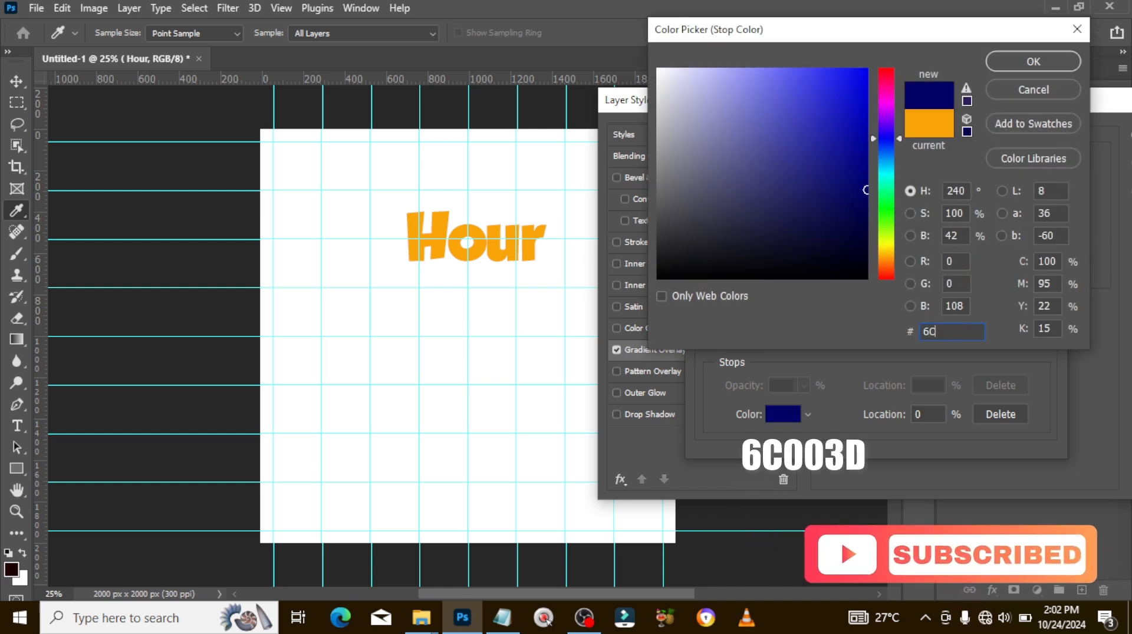
type("003")
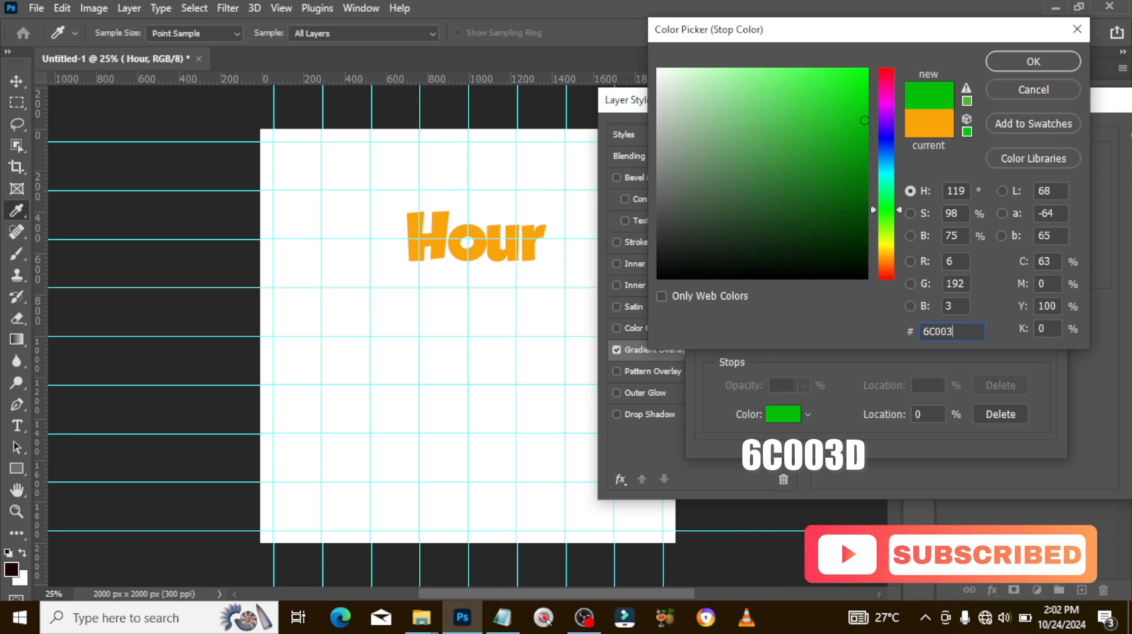
type("D")
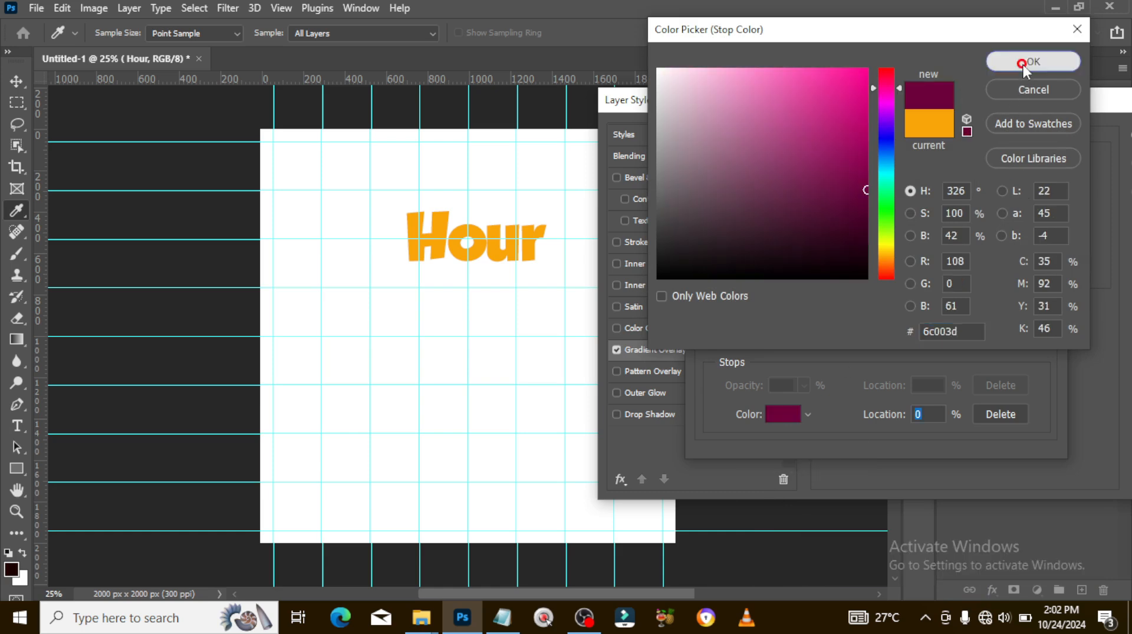
left_click(1023, 65)
Set the end colour of the overlay gradient to FAB743 and accept the edited gradient
double_click(1042, 344)
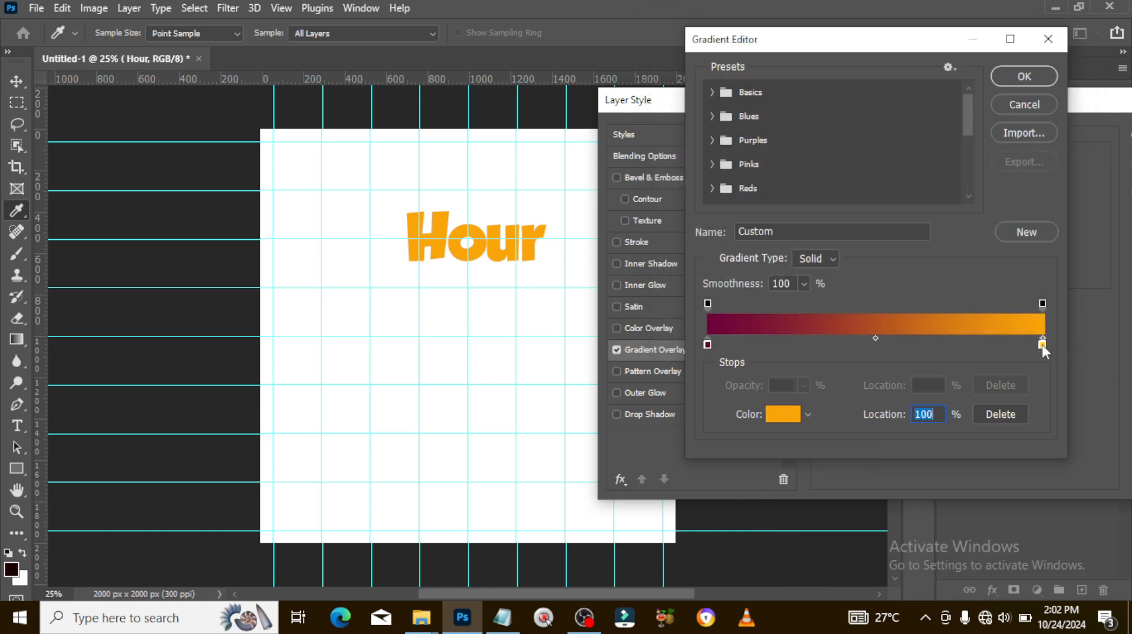
type("F")
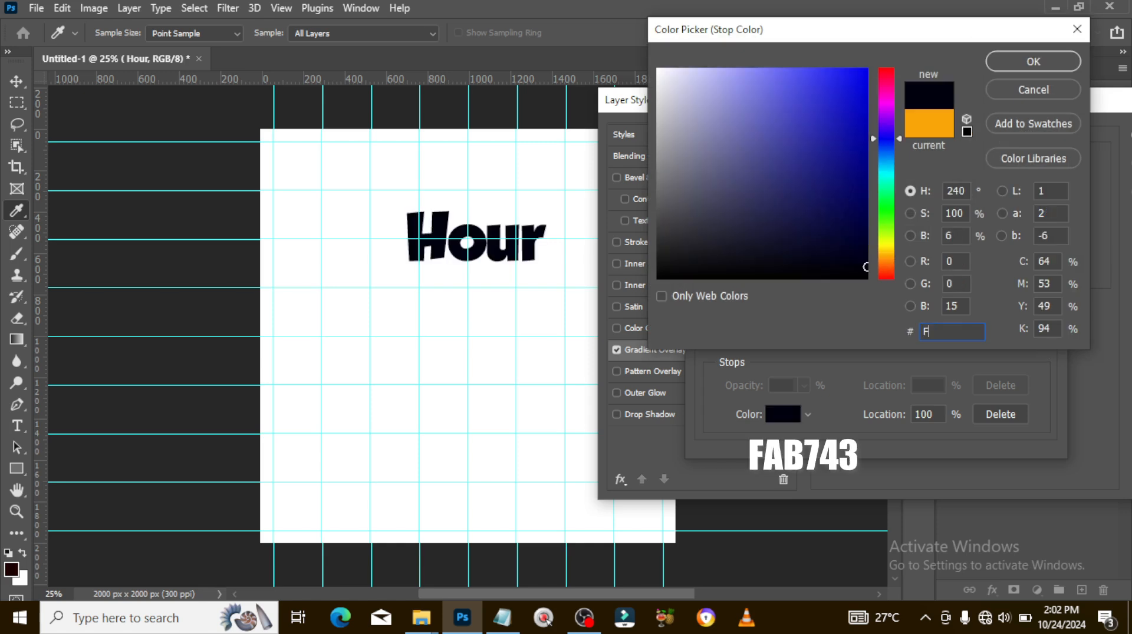
type("AB")
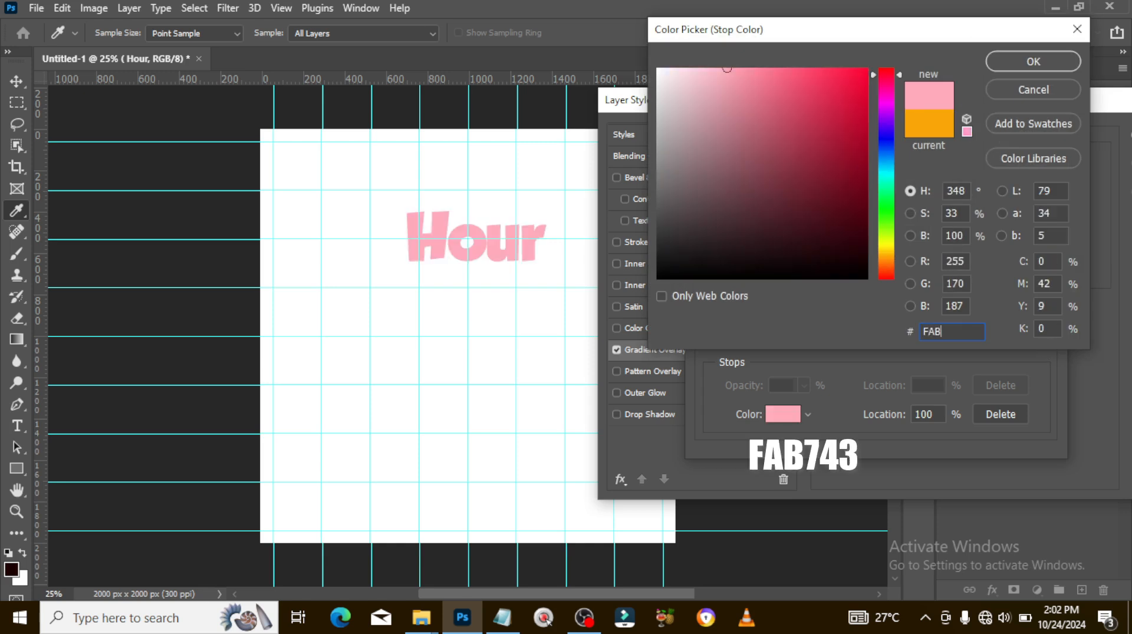
type("743")
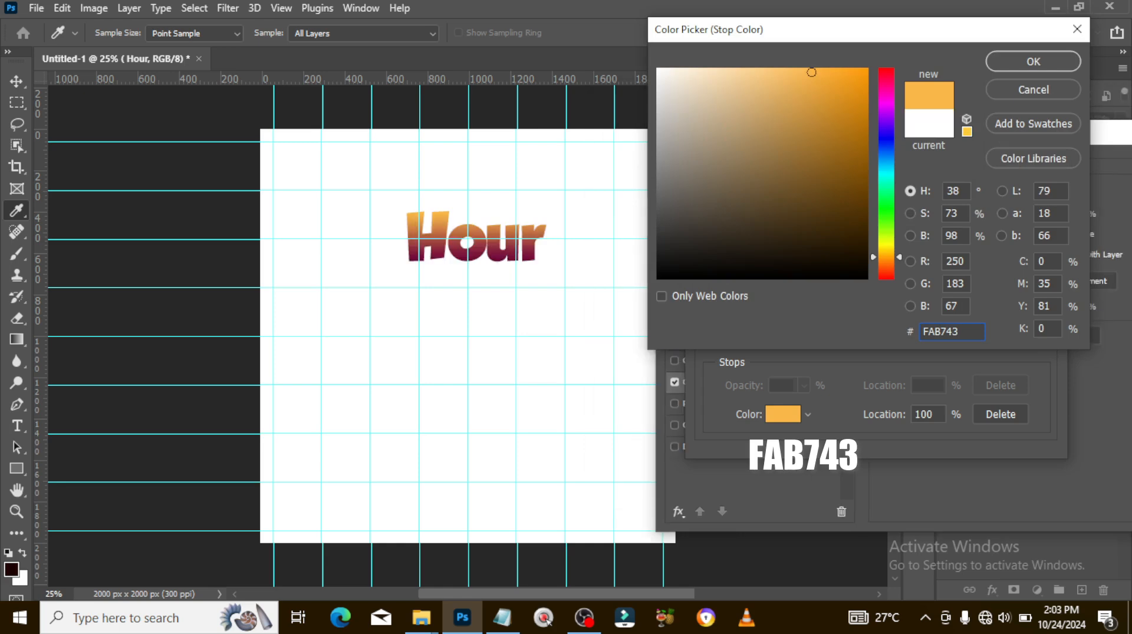
left_click(1003, 62)
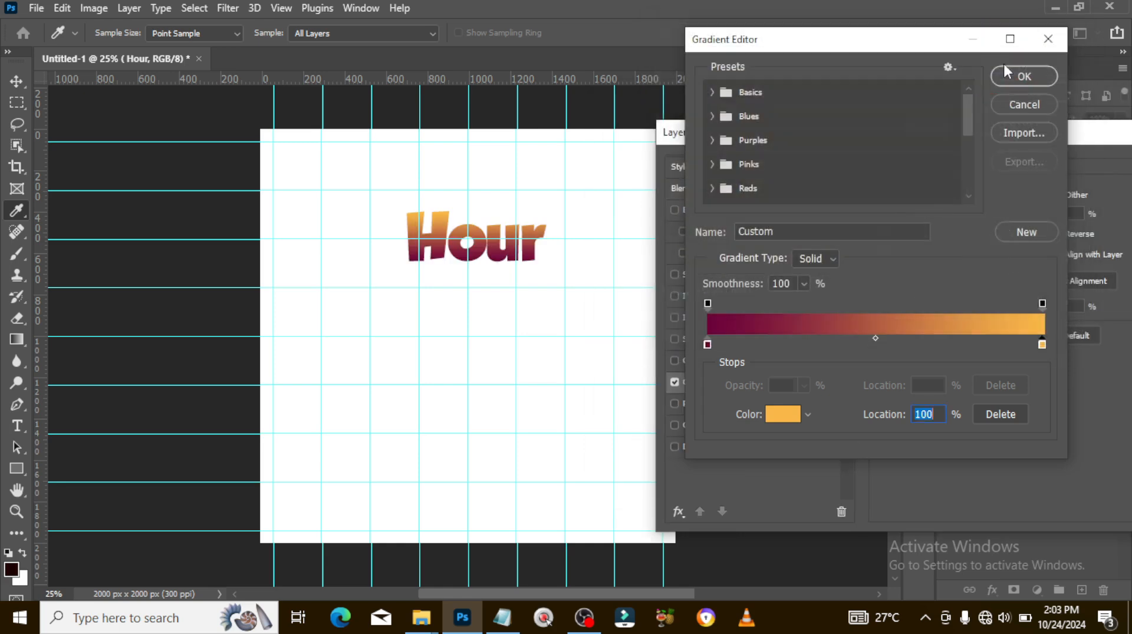
left_click(1000, 76)
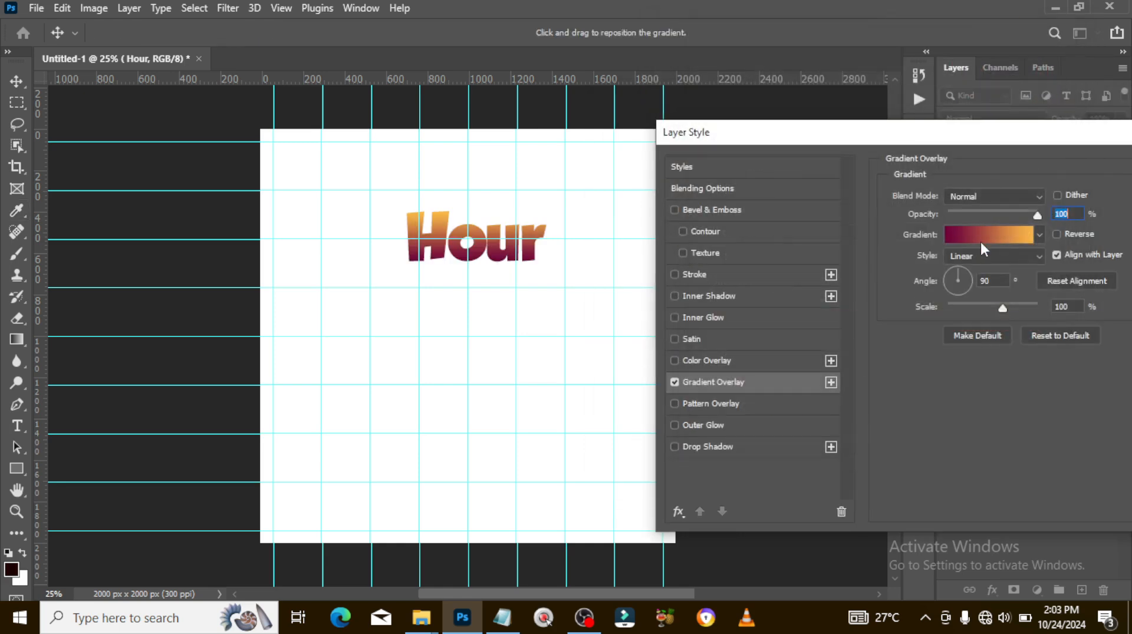
Make the gradient overlay radial and reversed, with an angle of 119°
left_click(1025, 257)
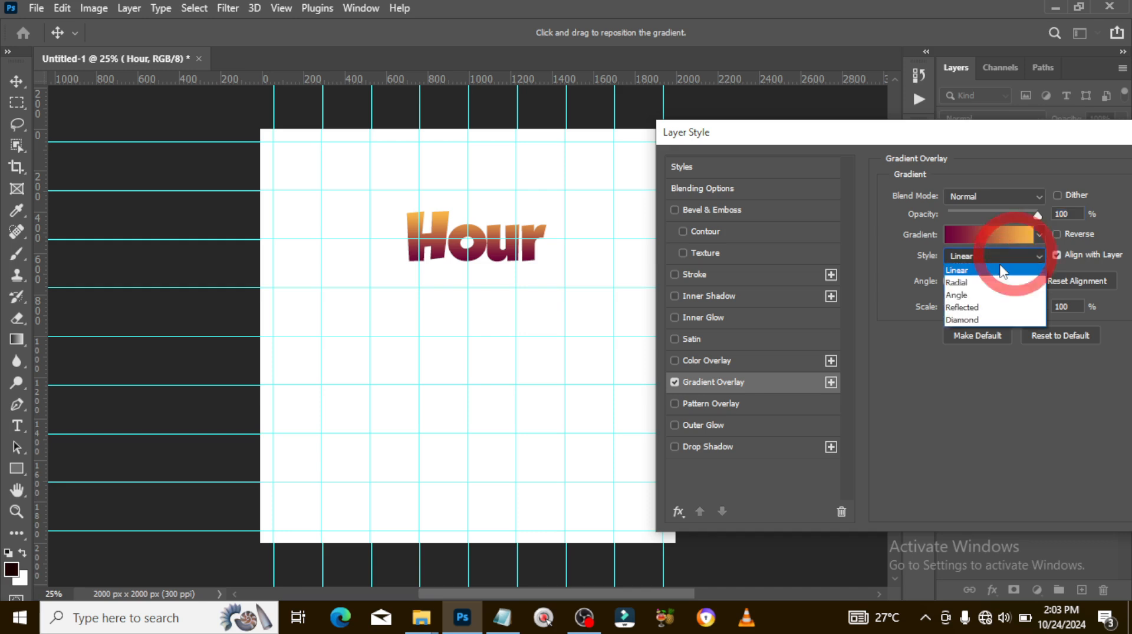
left_click(962, 268)
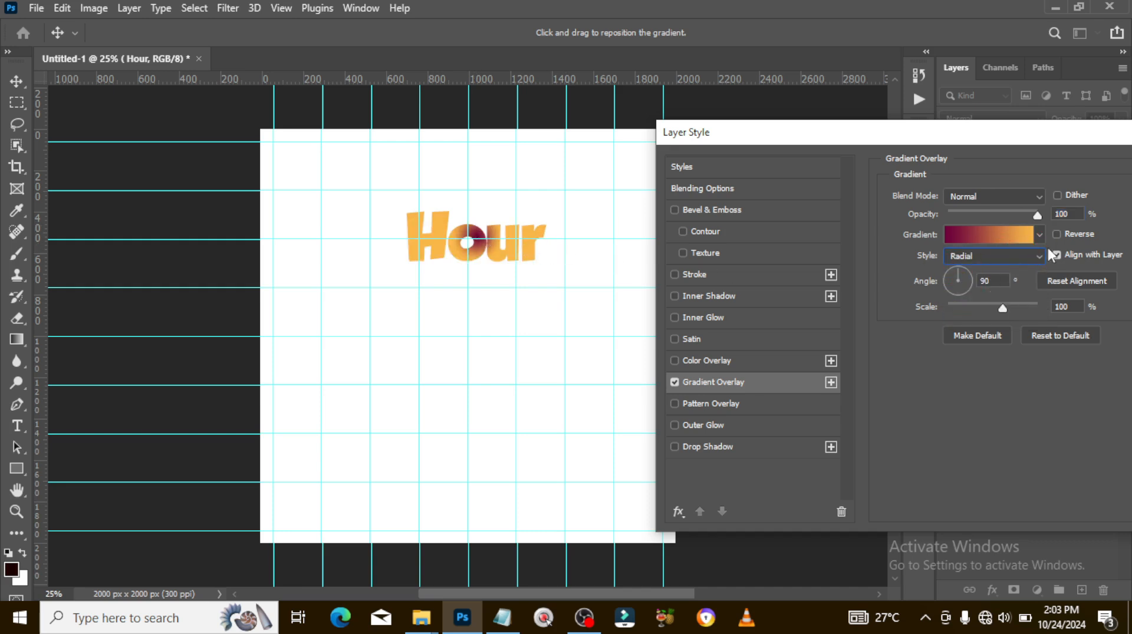
left_click(1057, 234)
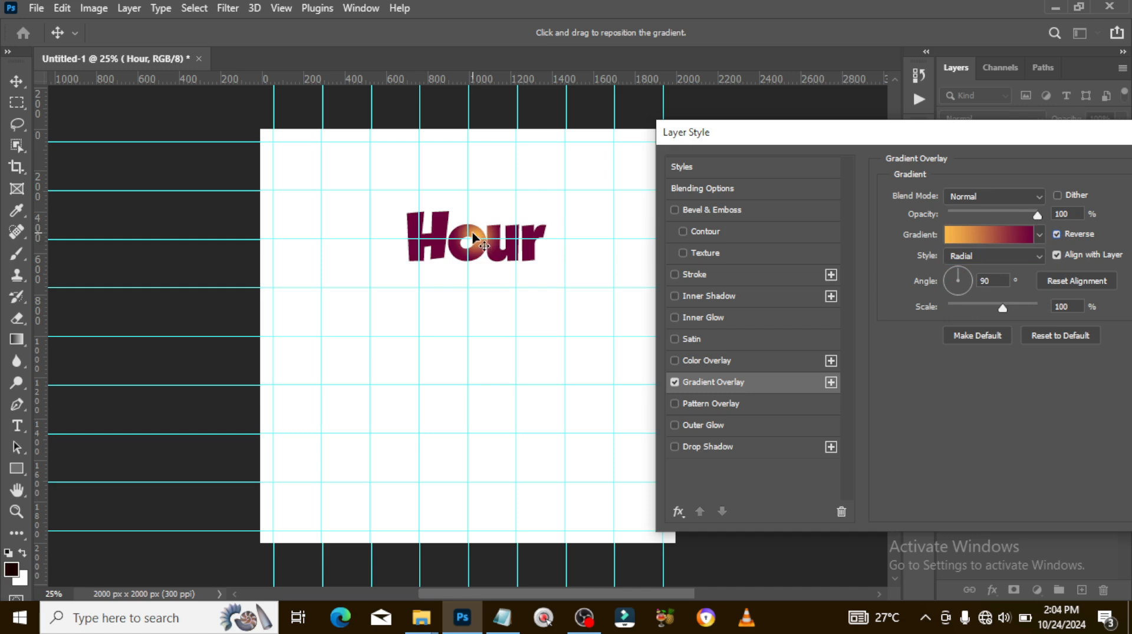
left_click(947, 281)
type("119")
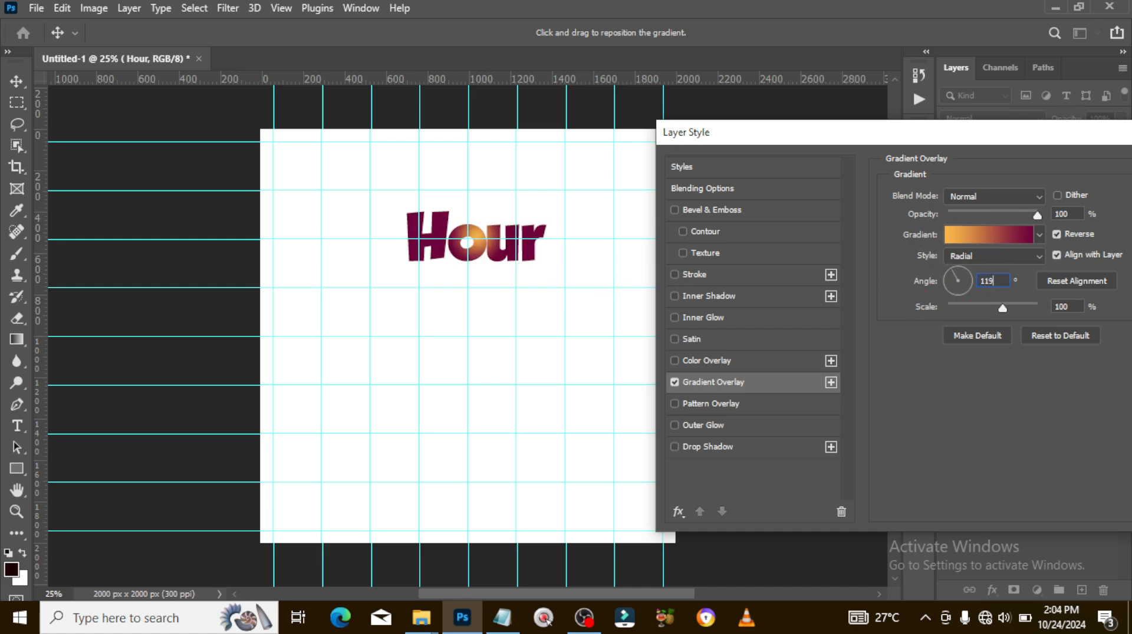
Try the gradient overlay at scales of 30% and 104%
double_click(1080, 305)
type("30")
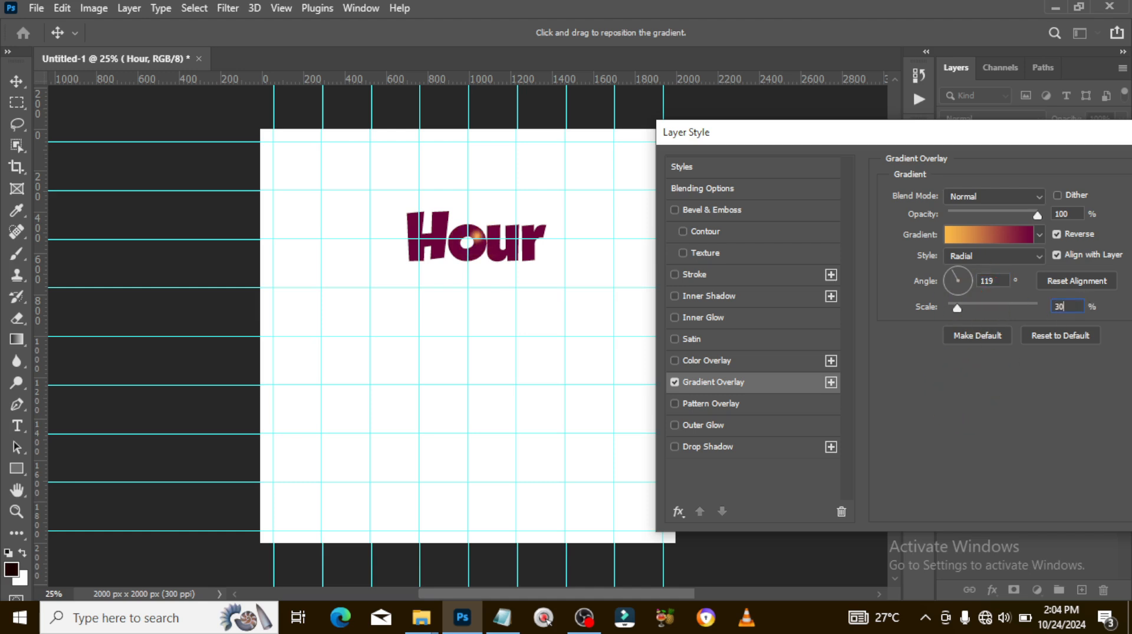
left_click_drag(956, 306, 1004, 307)
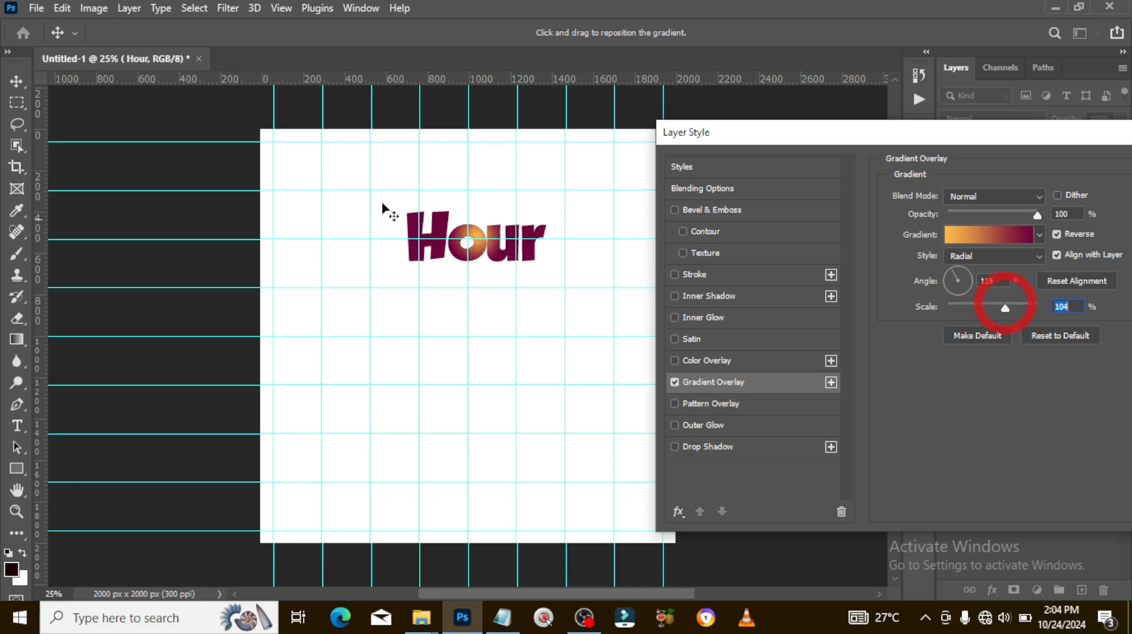
Shift the gradient's bright centre to the lower edge of "Hour" between the "o" and "u", and set its scale to 120%
left_click_drag(484, 228, 490, 244)
left_click_drag(906, 135, 931, 29)
left_click_drag(490, 255, 491, 262)
left_click_drag(934, 28, 818, 31)
left_click_drag(911, 213, 923, 209)
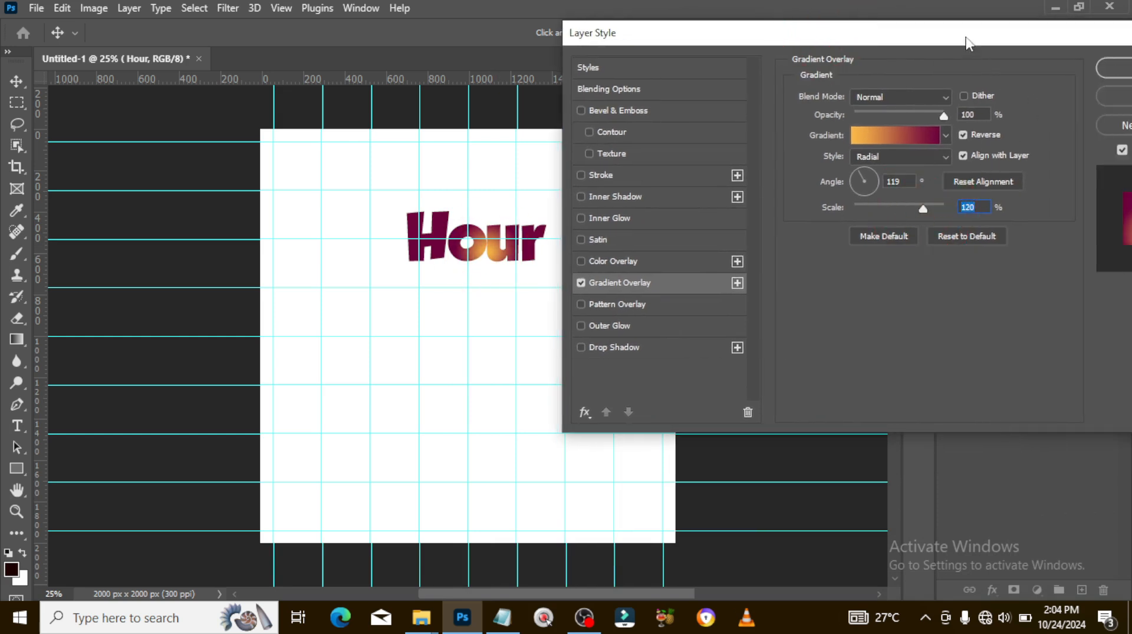
left_click_drag(967, 39, 912, 41)
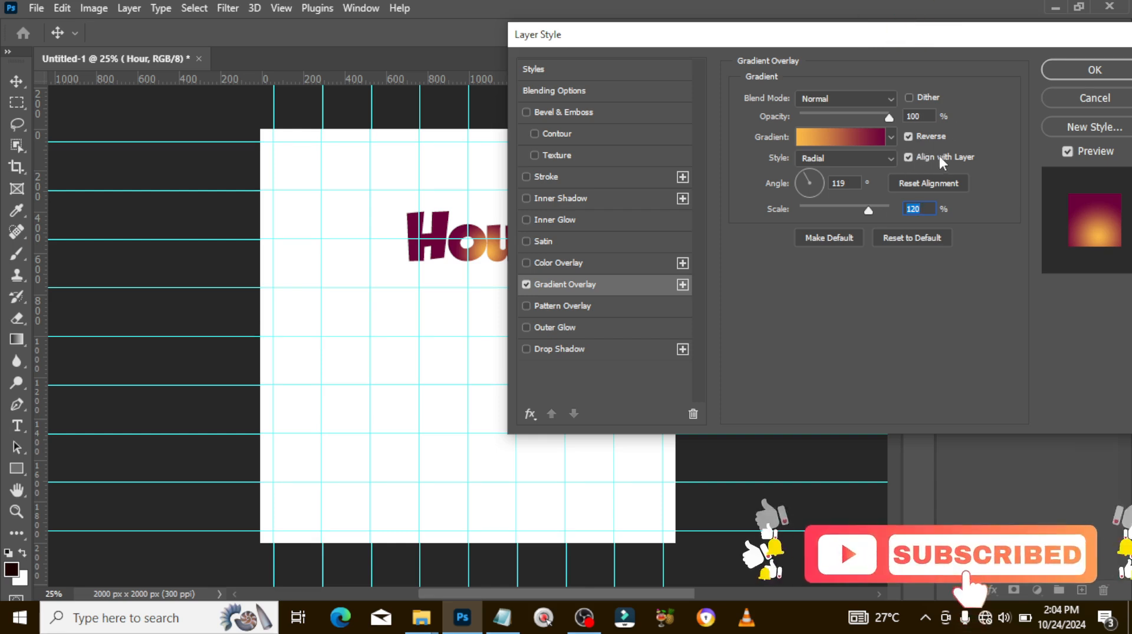
Accept the gradient overlay, duplicate the "Hour" text layer and place the copy directly below the original
left_click(1083, 68)
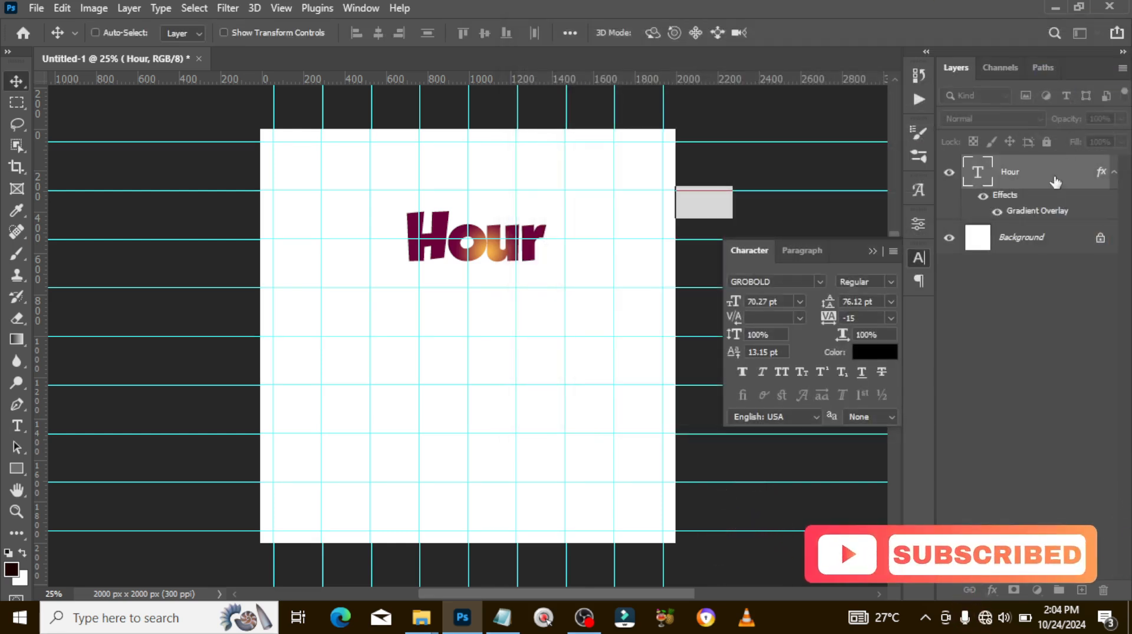
left_click(1114, 172)
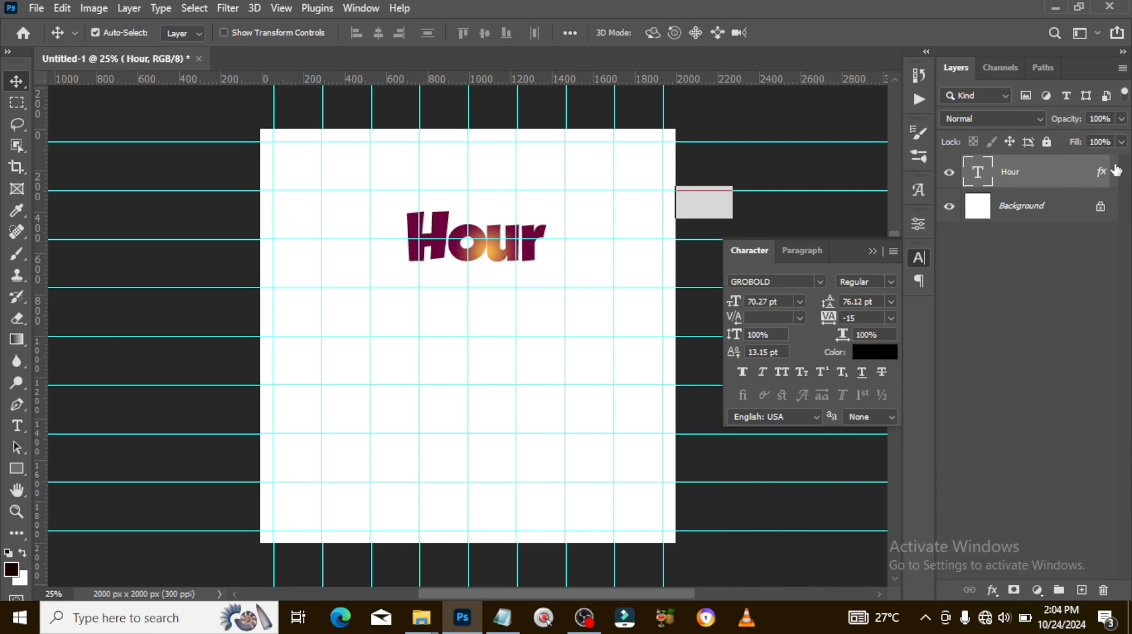
key("ctrl+j")
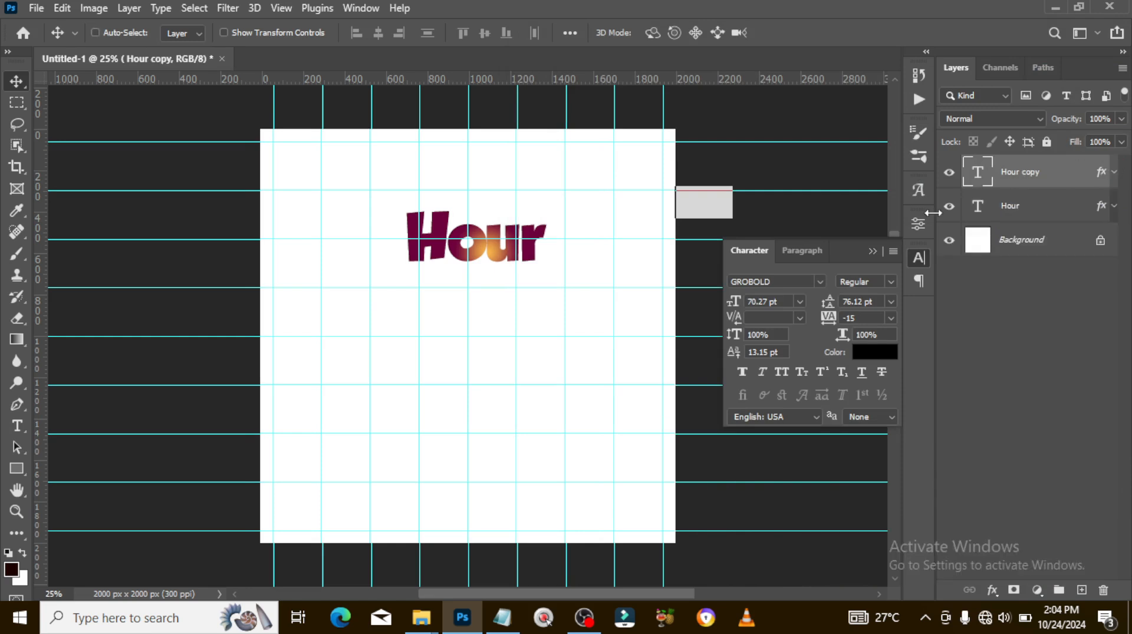
left_click_drag(475, 213, 476, 263)
Copy the word "Impetration" from the Notepad text file and replace the text of the duplicated "Hour" layer with it
left_click(501, 617)
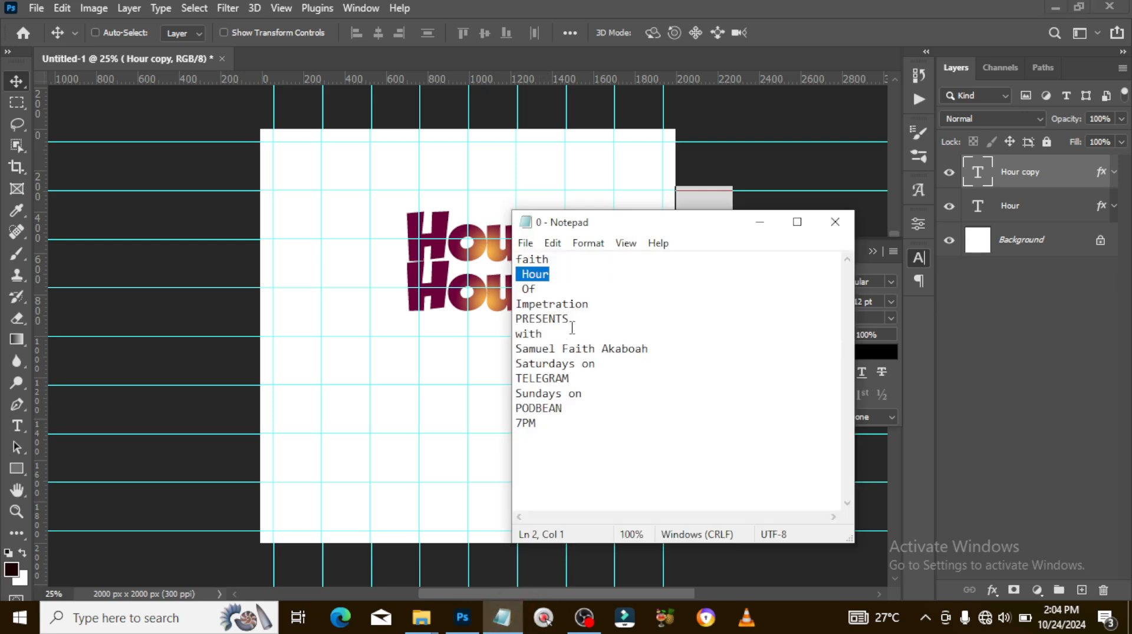
left_click_drag(596, 304, 514, 304)
key("ctrl+c")
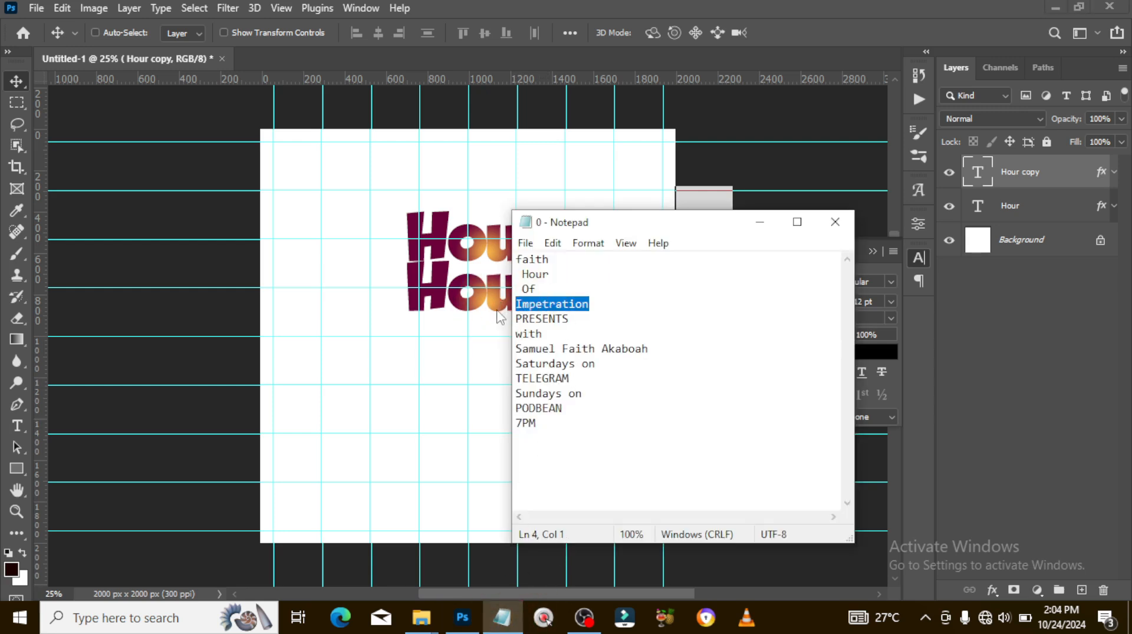
left_click(575, 6)
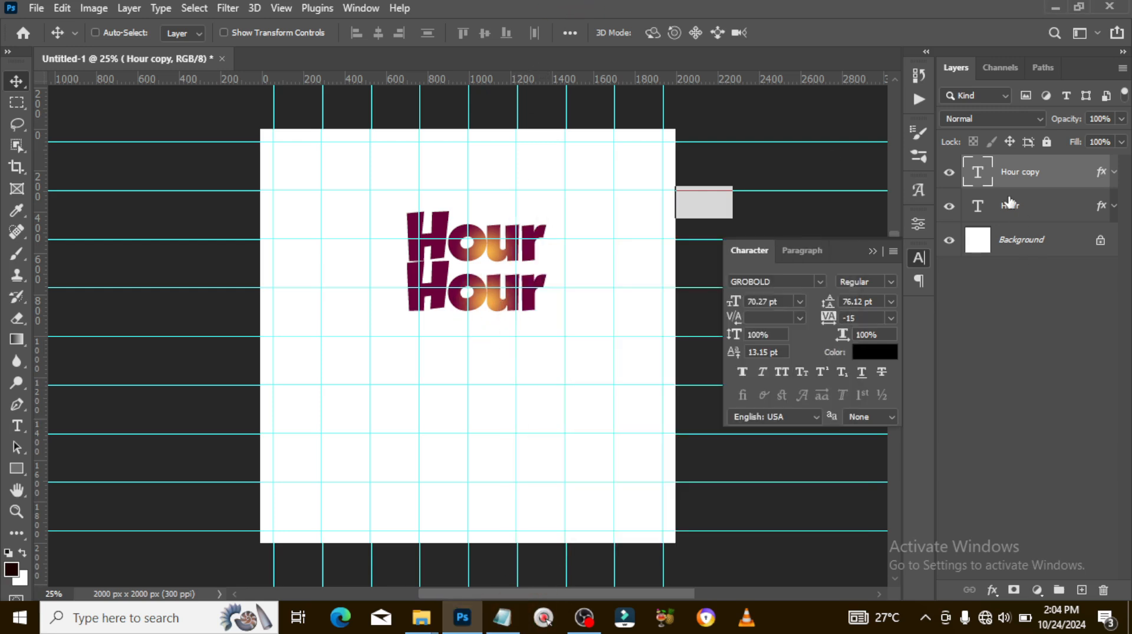
double_click(977, 172)
key("ctrl+v")
left_click(976, 176)
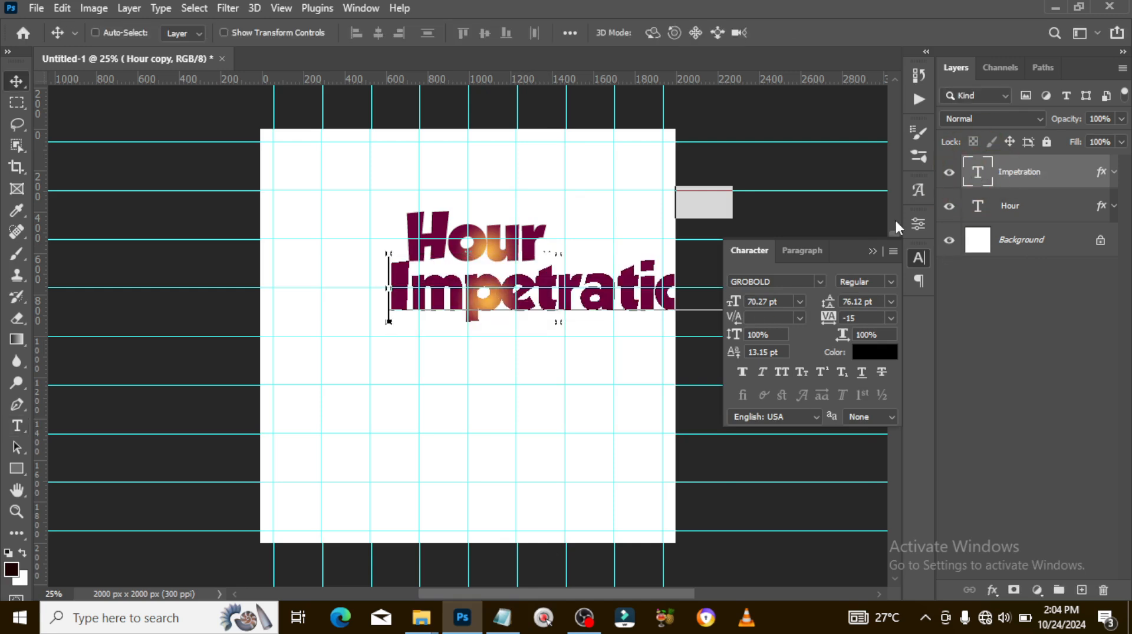
Centre the "Impetration" text horizontally on the canvas beneath "Hour"
key("ctrl+t")
left_click_drag(620, 273, 533, 275)
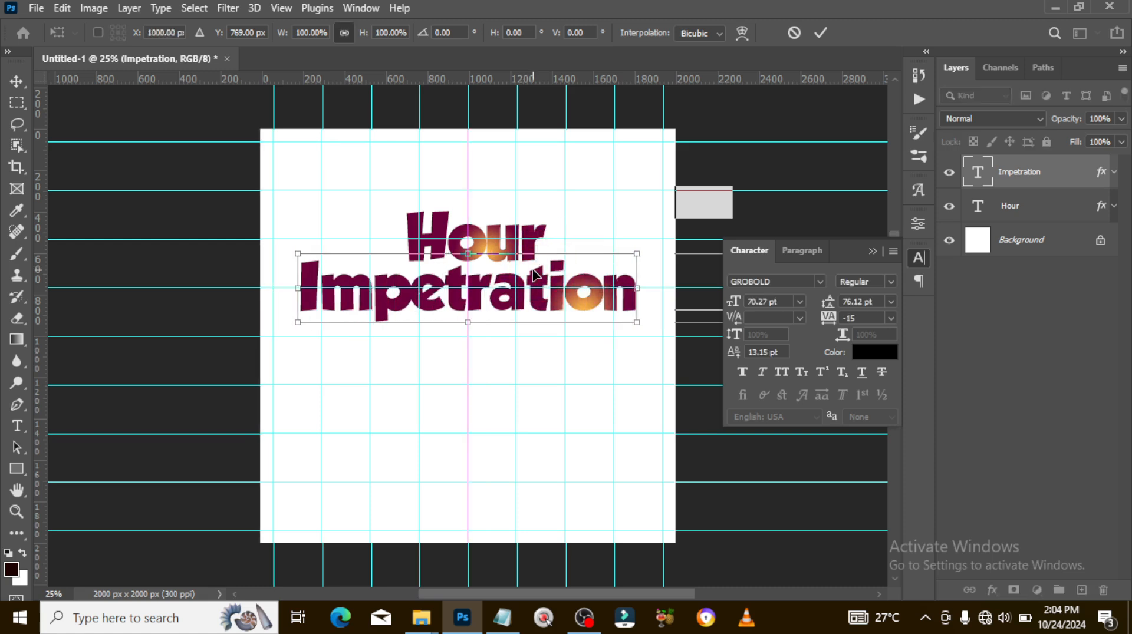
key("Return")
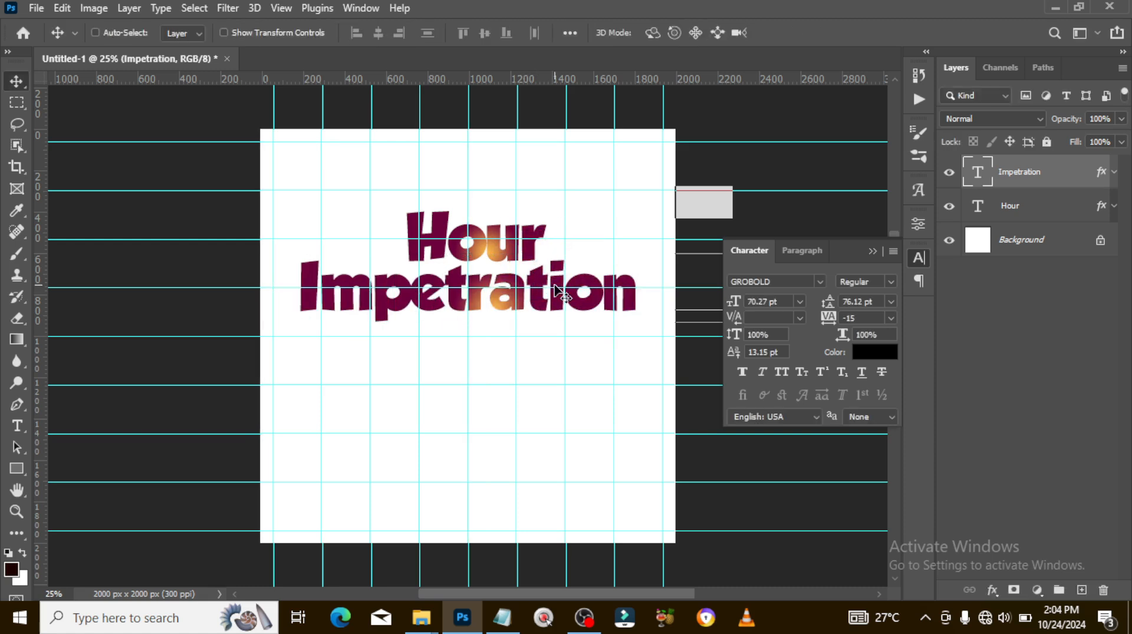
Turn off layer alignment for the gradient overlay of "Impetration" and reduce its scale to 81%
left_click(1114, 173)
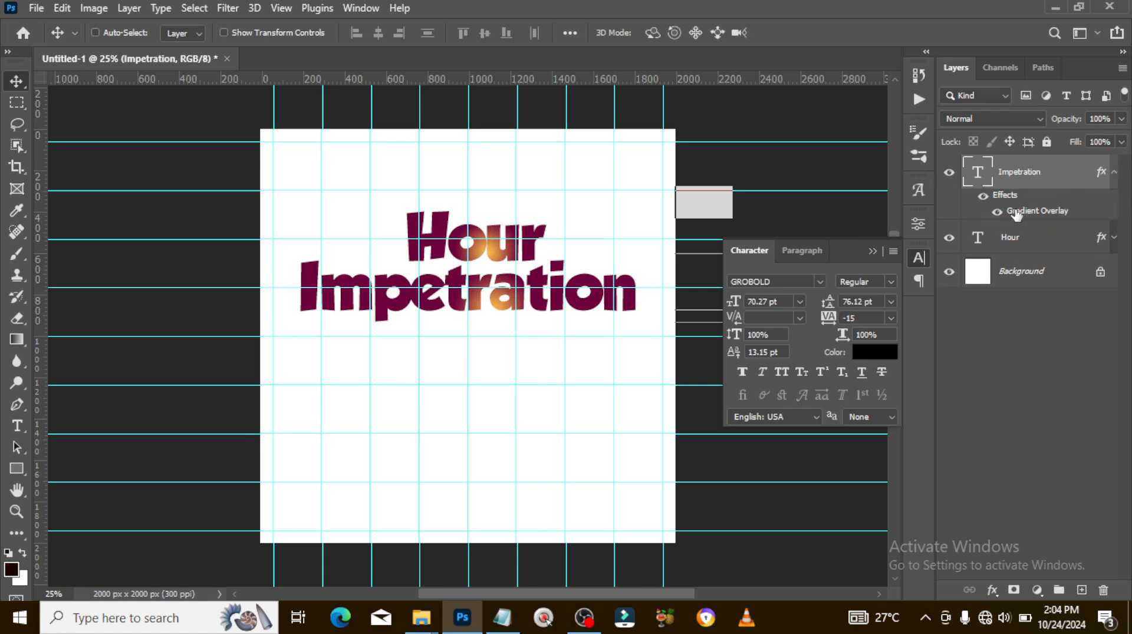
double_click(1015, 211)
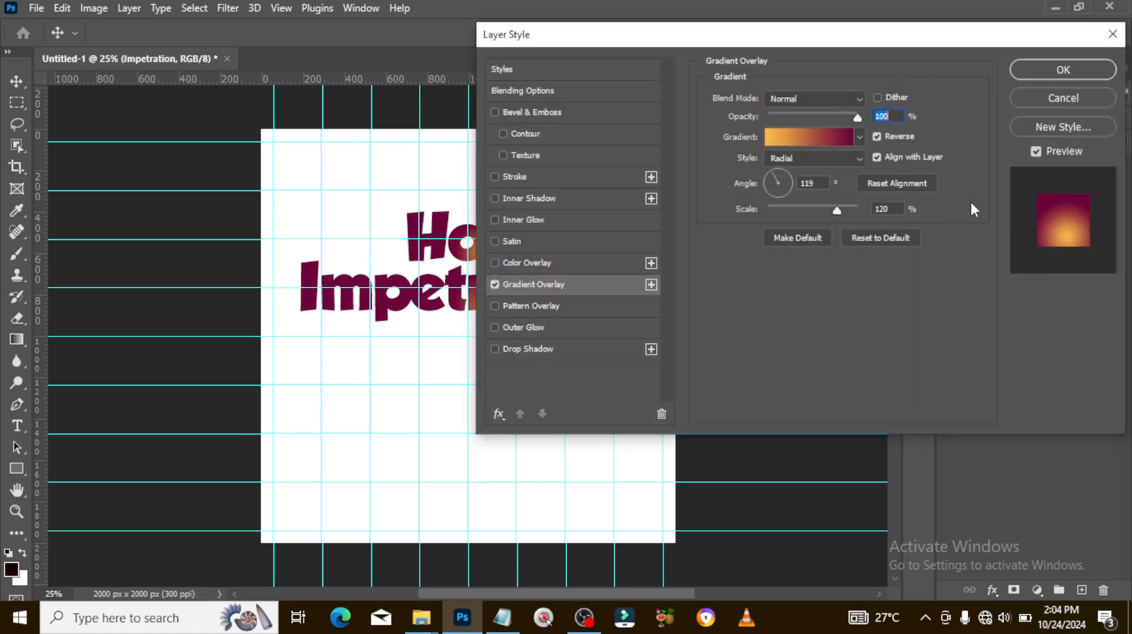
left_click(876, 157)
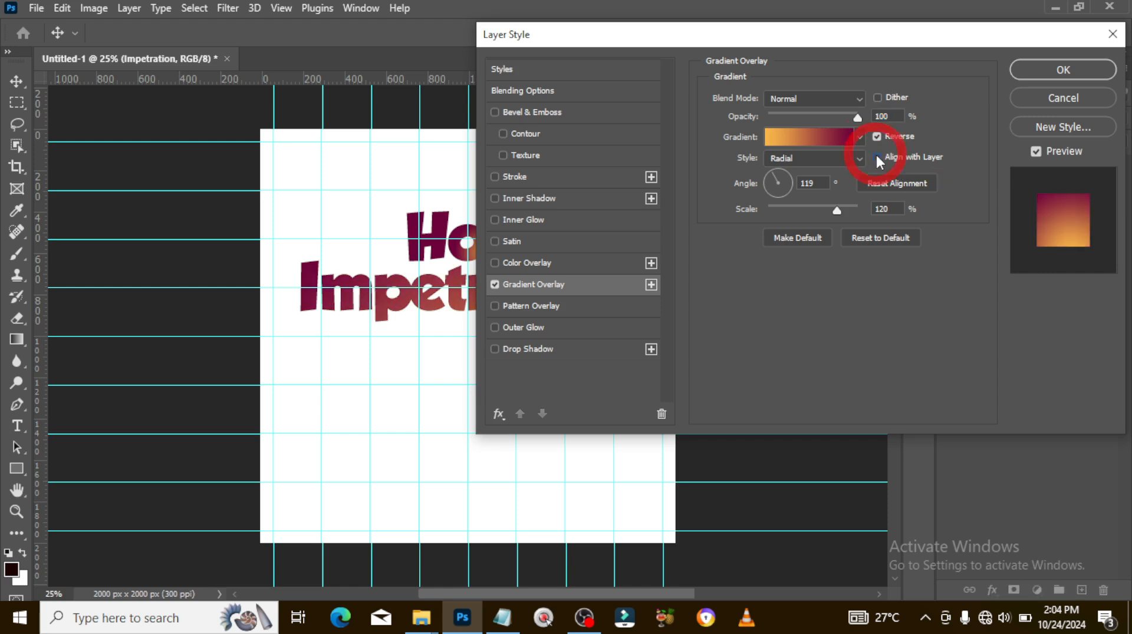
left_click_drag(732, 30, 981, 27)
left_click_drag(1083, 207, 1057, 208)
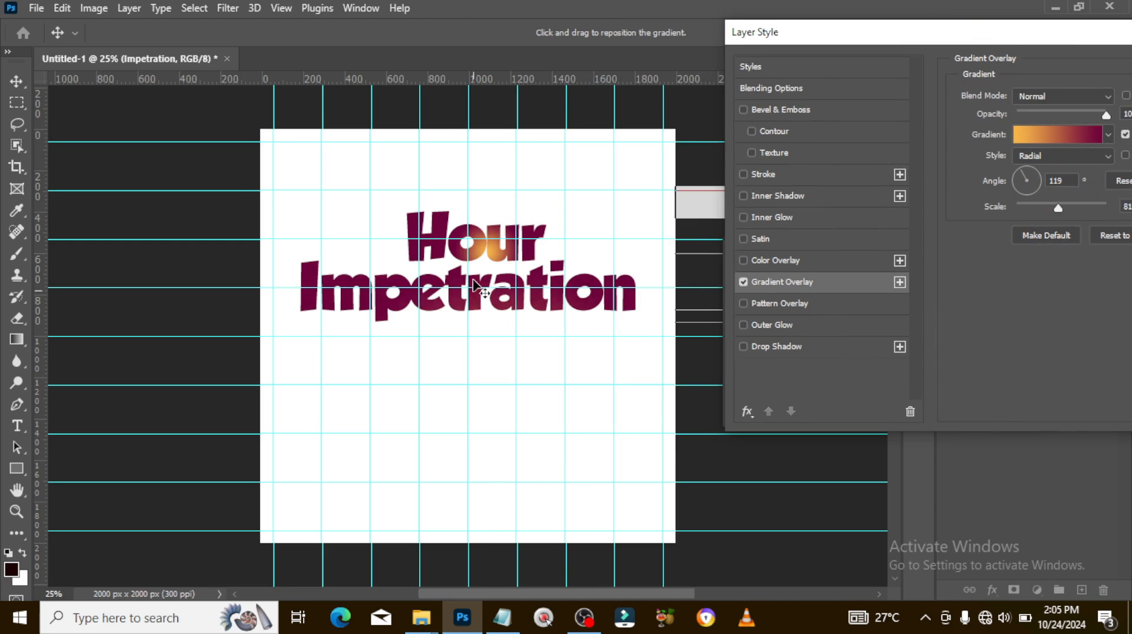
Shift the gradient's bright centre to the middle of "Impetration", set its scale to 16% and accept the layer style
left_click_drag(475, 292, 493, 302)
left_click_drag(1057, 207, 1023, 207)
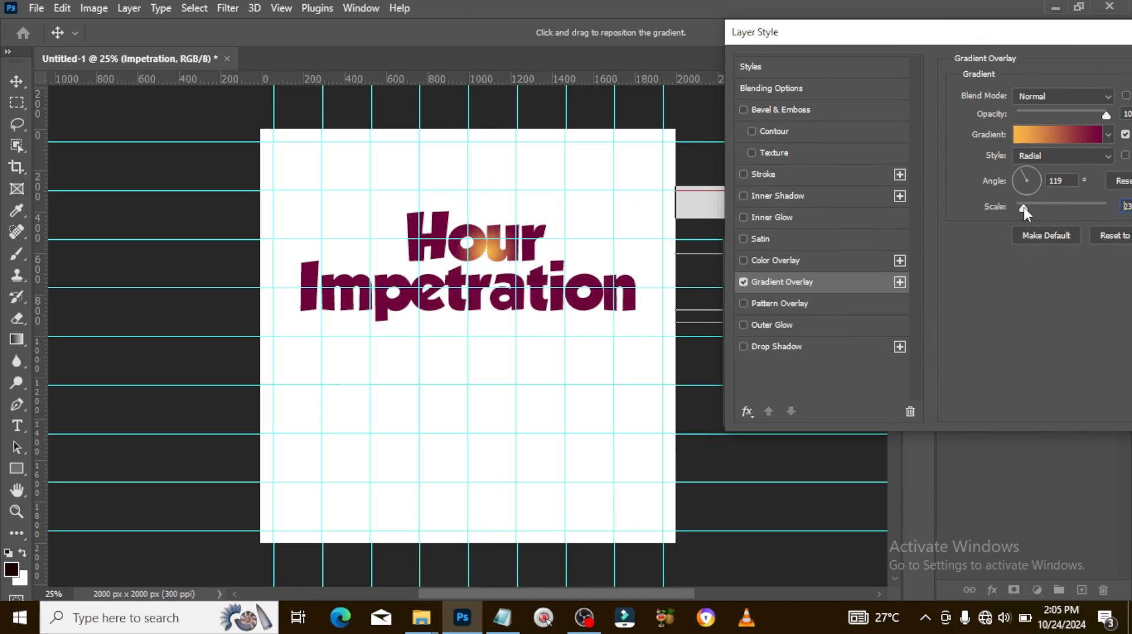
left_click_drag(448, 226, 469, 251)
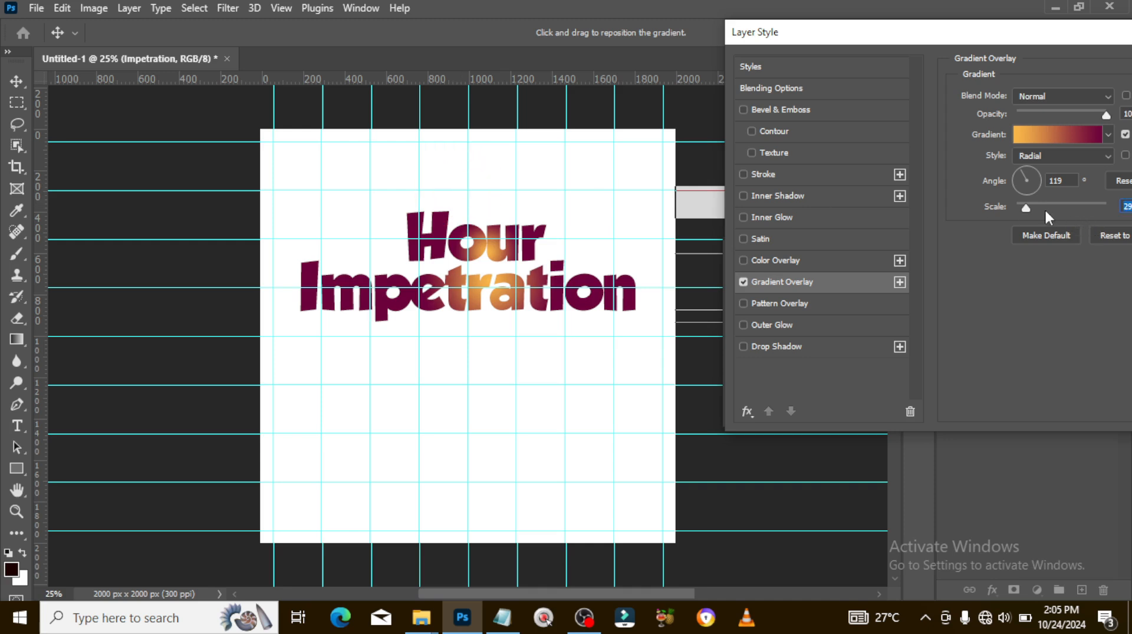
left_click_drag(1024, 206, 1019, 207)
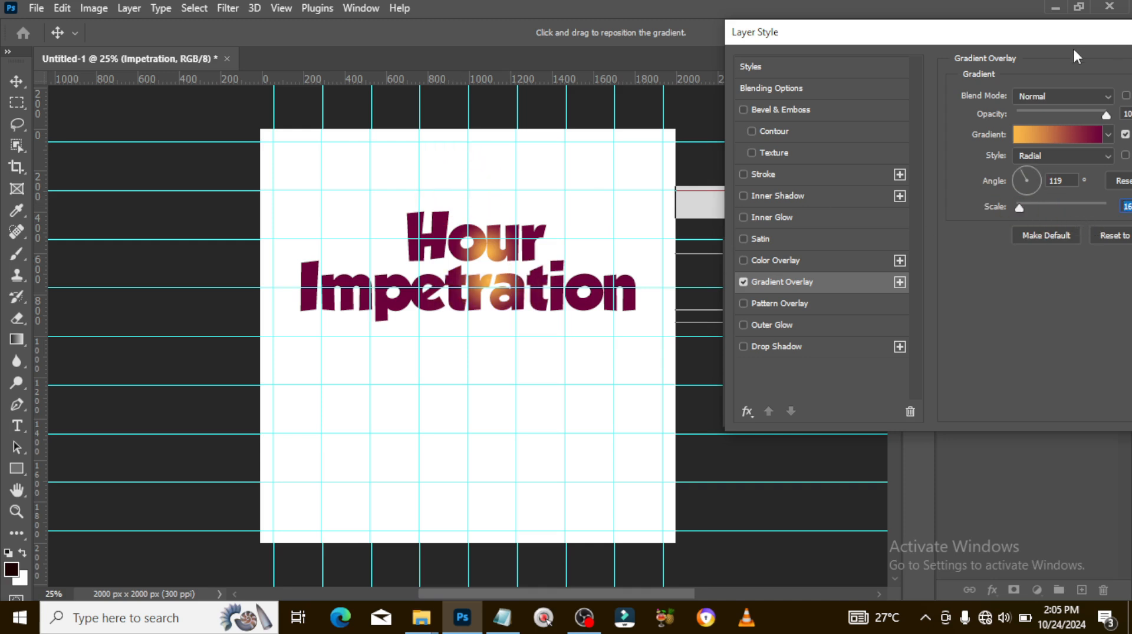
left_click_drag(1053, 40, 907, 40)
left_click(1113, 89)
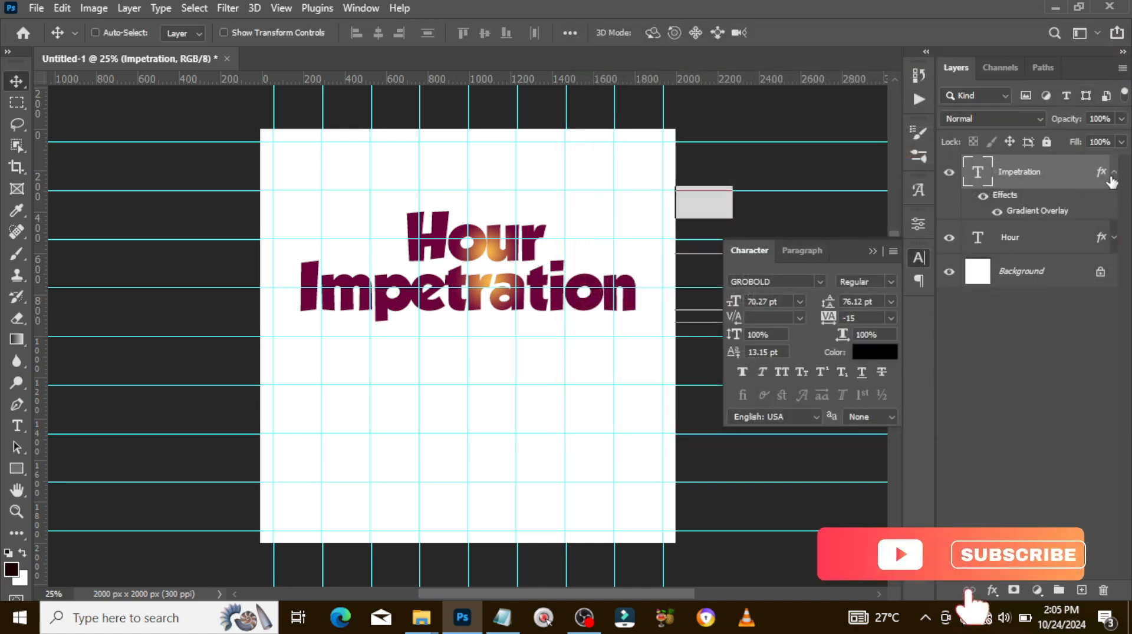
left_click(1113, 176)
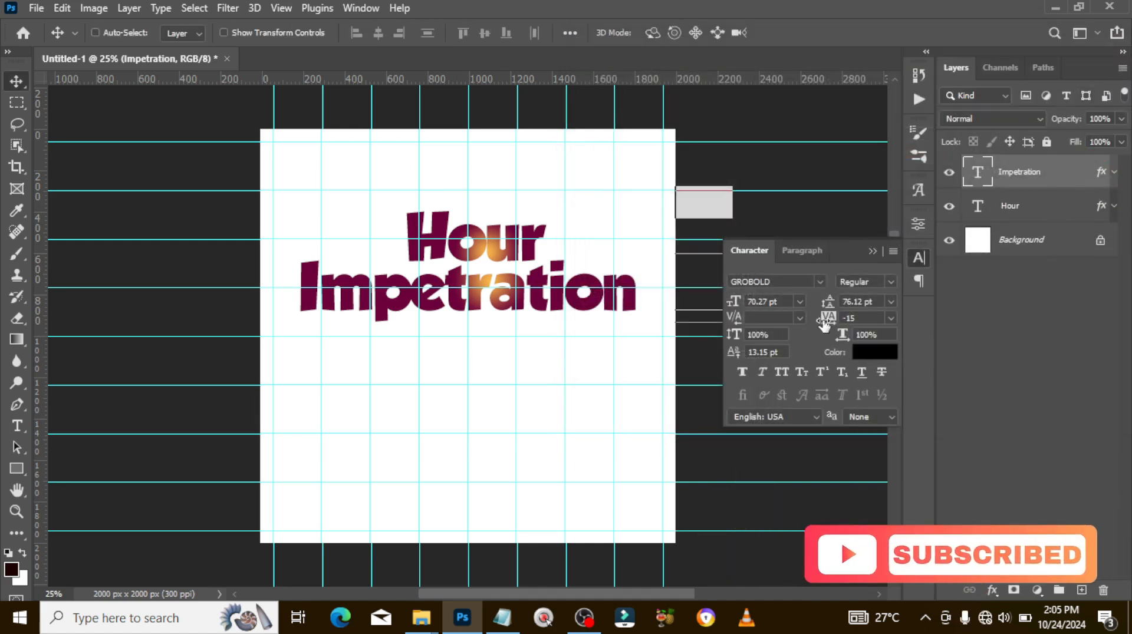
Place the red tag image "pngegg (13) copy" from the FILES folder into the flyer document
mouse_move(416, 616)
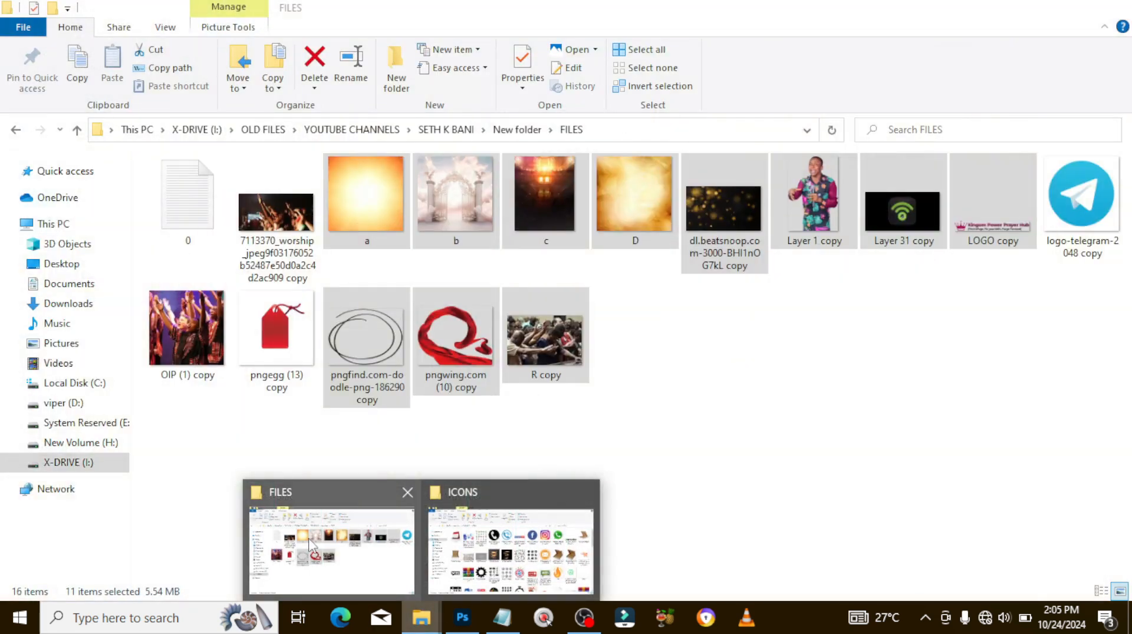
left_click(310, 548)
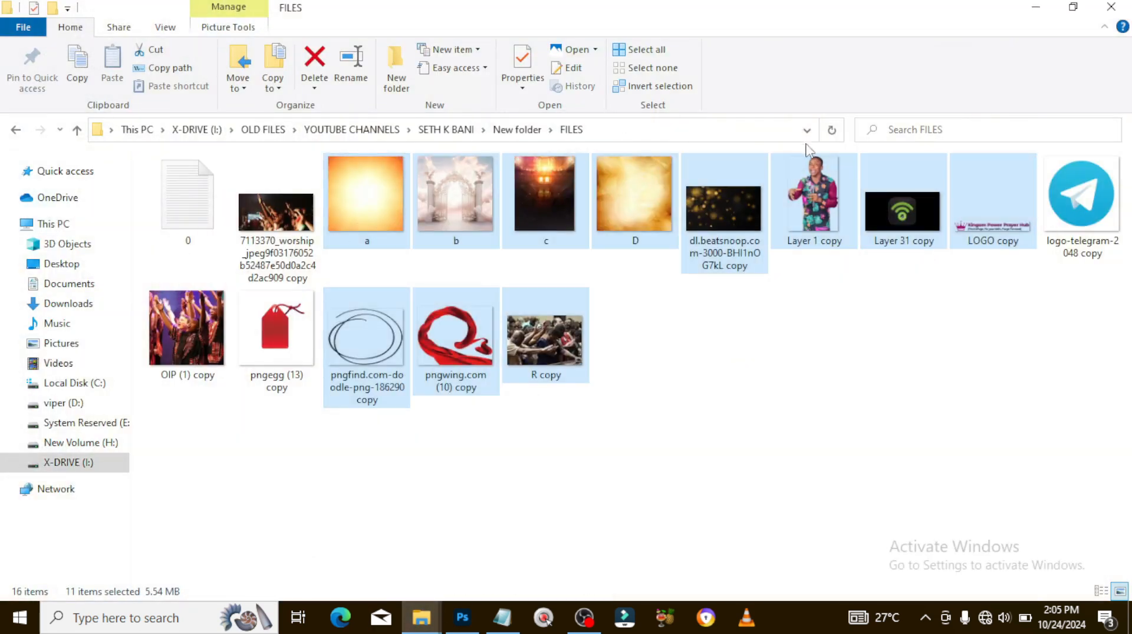
left_click_drag(302, 328, 477, 420)
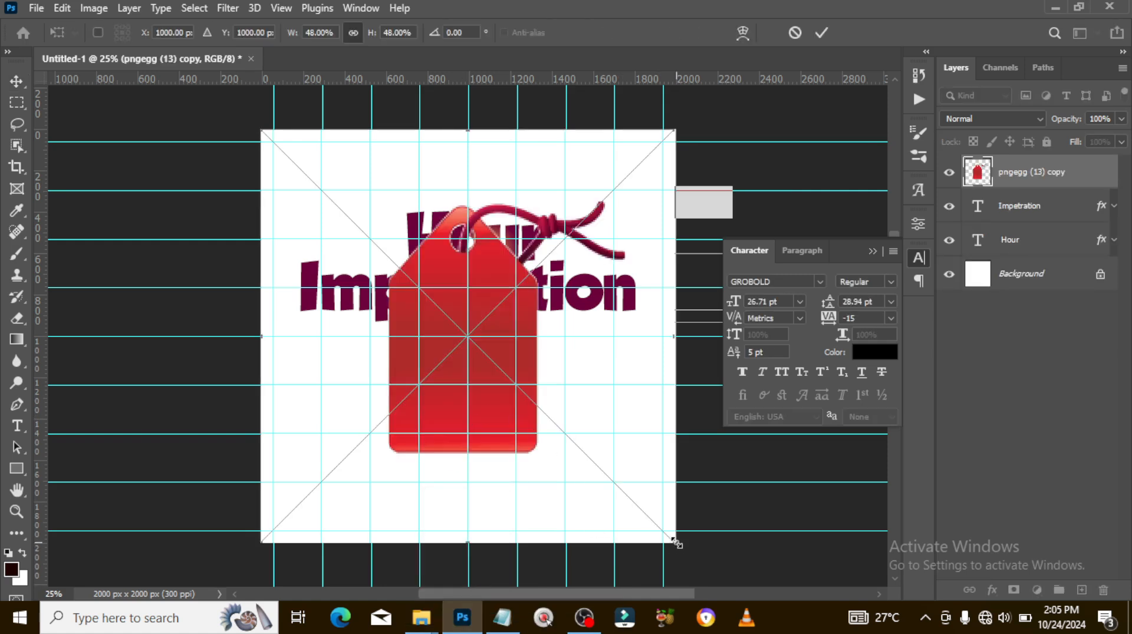
Scale the red tag down to 13.15%, turn it onto its side and flip it horizontally
left_click_drag(671, 536, 368, 361)
right_click(368, 361)
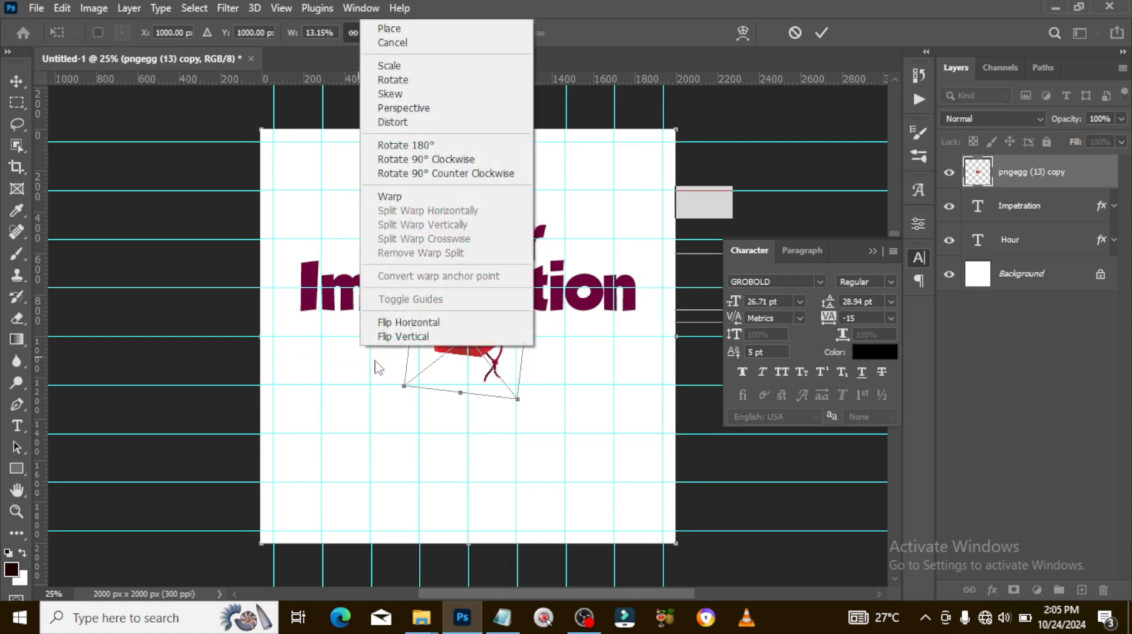
left_click(413, 324)
Move the red tag over the end of "Hour", tilt it upward to the right and commit the placement
left_click_drag(502, 325, 599, 211)
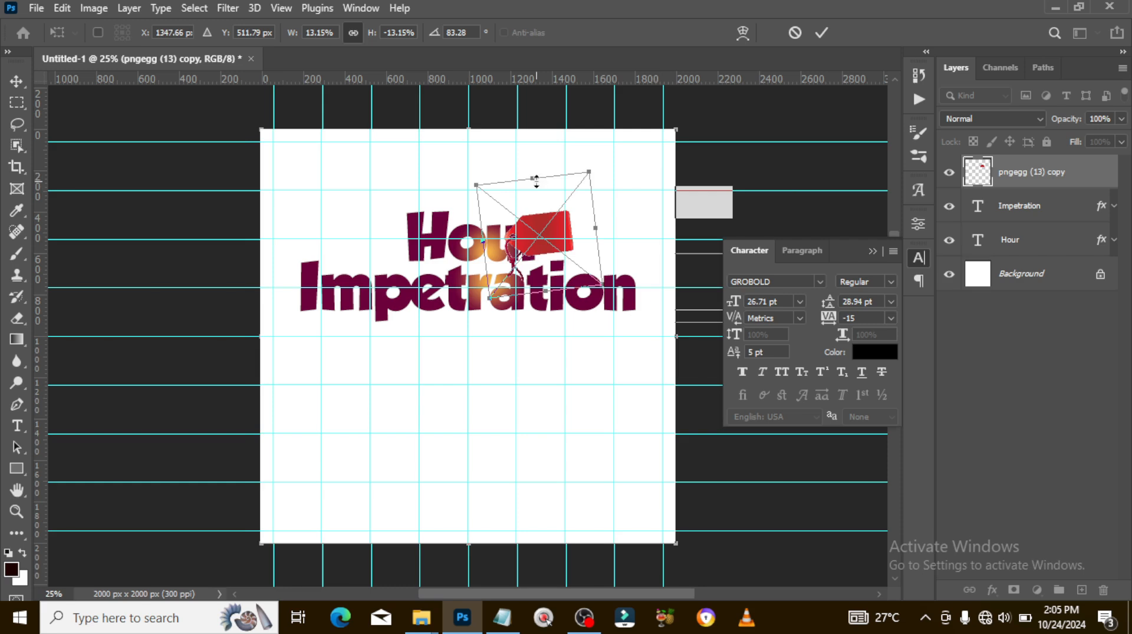
left_click_drag(538, 182, 540, 191)
key("ctrl+z")
left_click_drag(598, 160, 588, 141)
left_click_drag(521, 178, 525, 188)
left_click_drag(609, 161, 583, 132)
key("shift+Left")
key("Return")
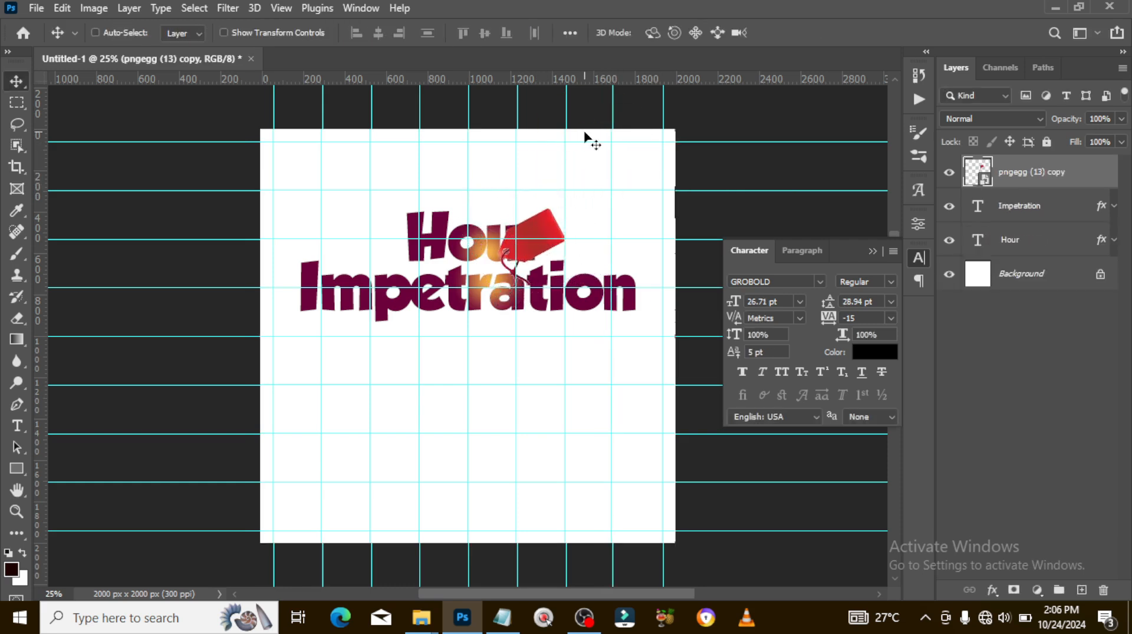
Move the "Hour" text left so that the red tag sits just after its final letter
left_click(1010, 236)
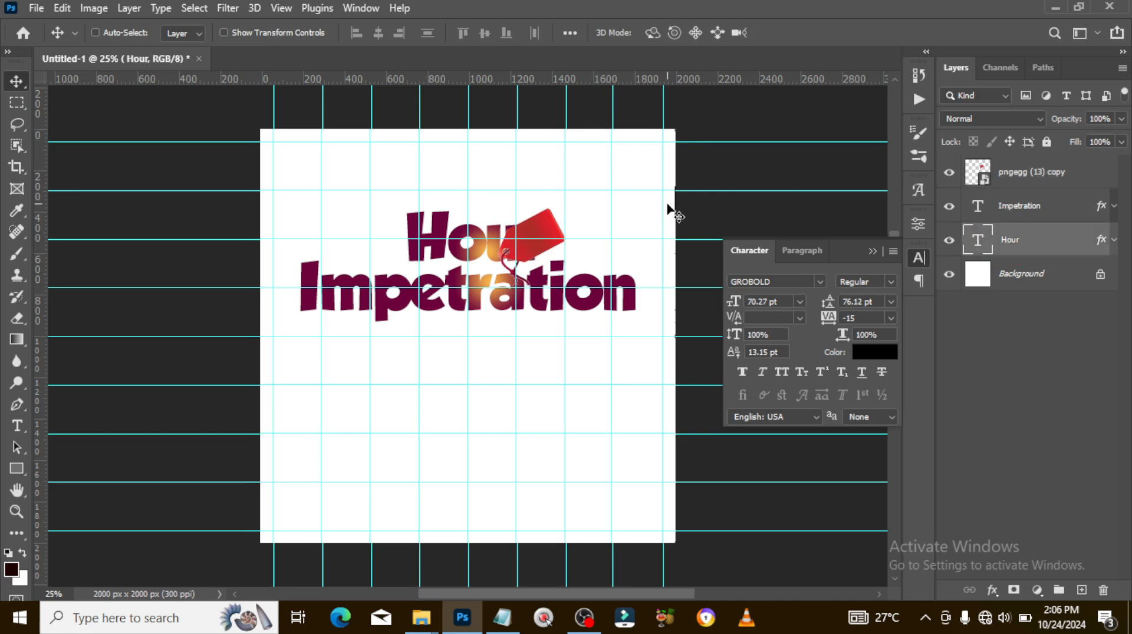
left_click_drag(491, 221, 446, 225)
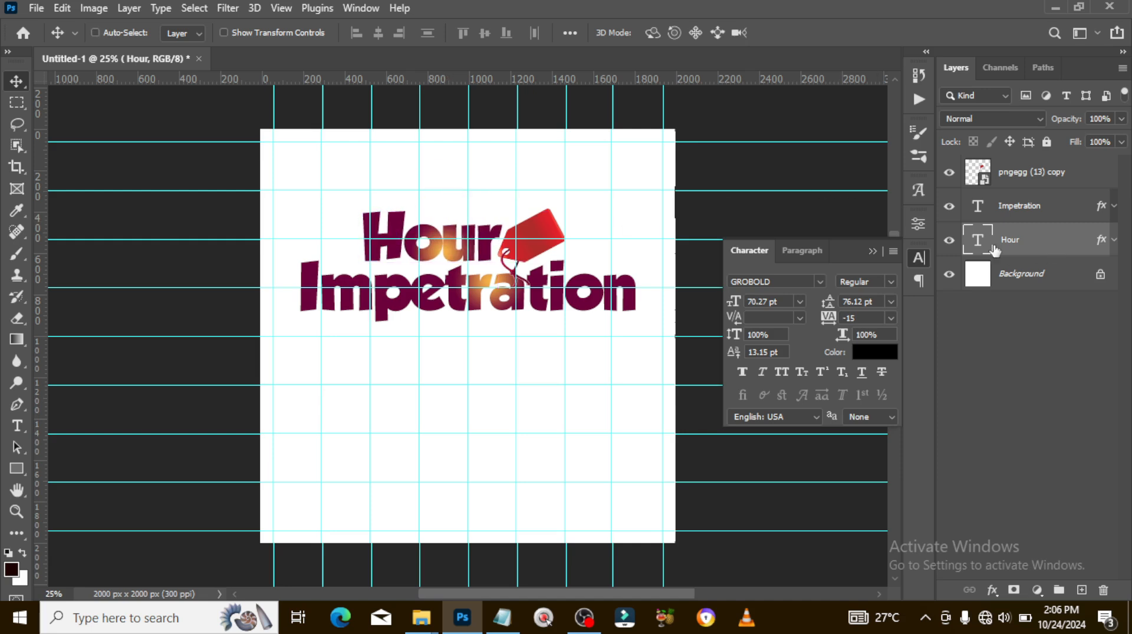
key("ctrl")
Add a separate text layer reading "Of" in the empty area below "Impetration"
key("t")
left_click(461, 382)
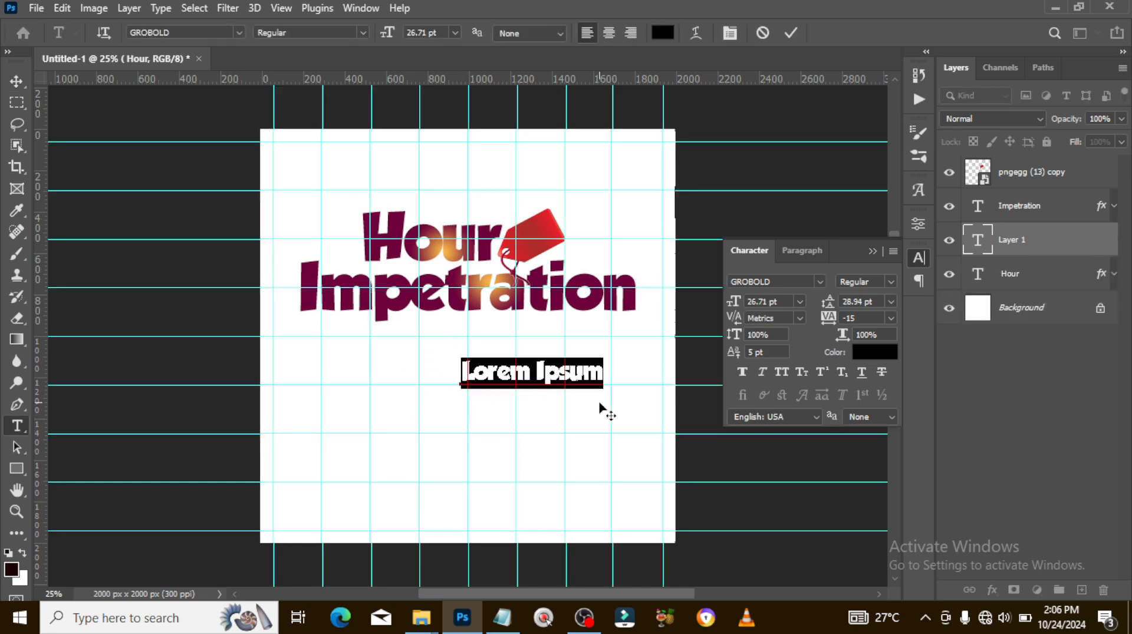
type("OF")
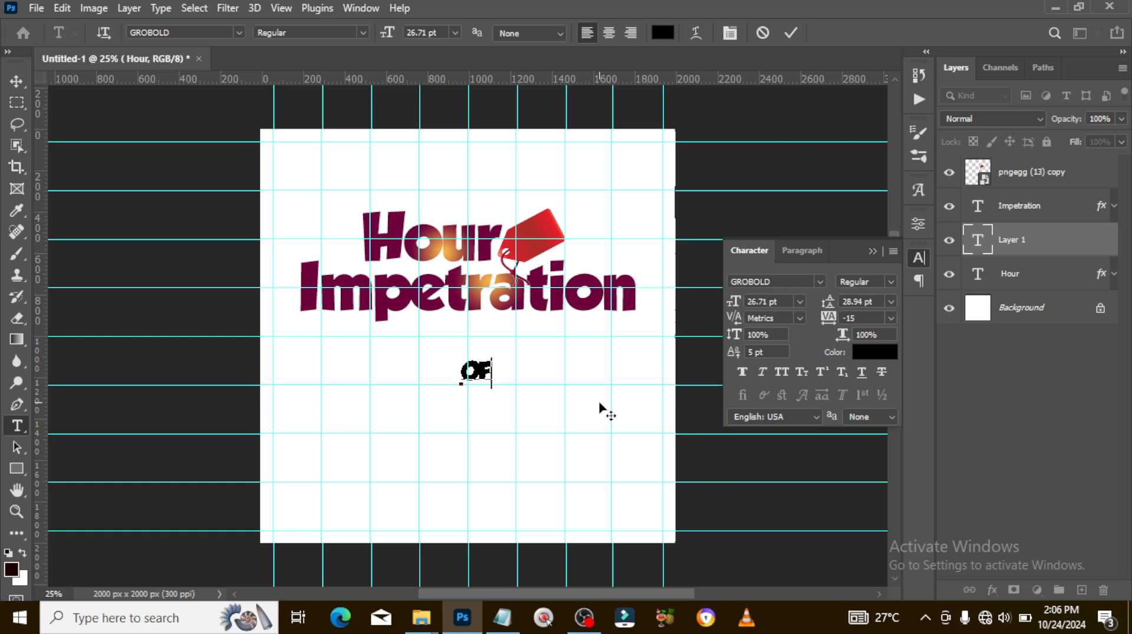
key("BackSpace")
type("f")
left_click(1032, 234)
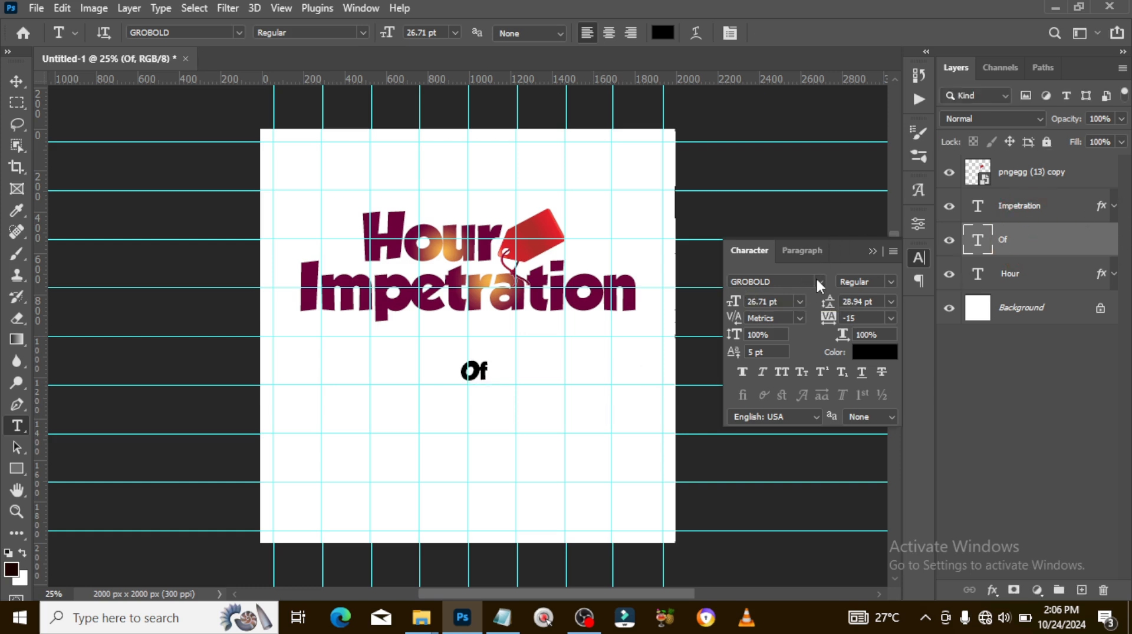
Set the "Of" text in Montserrat SemiBold and colour it white (ffffff)
left_click(818, 280)
type("mont")
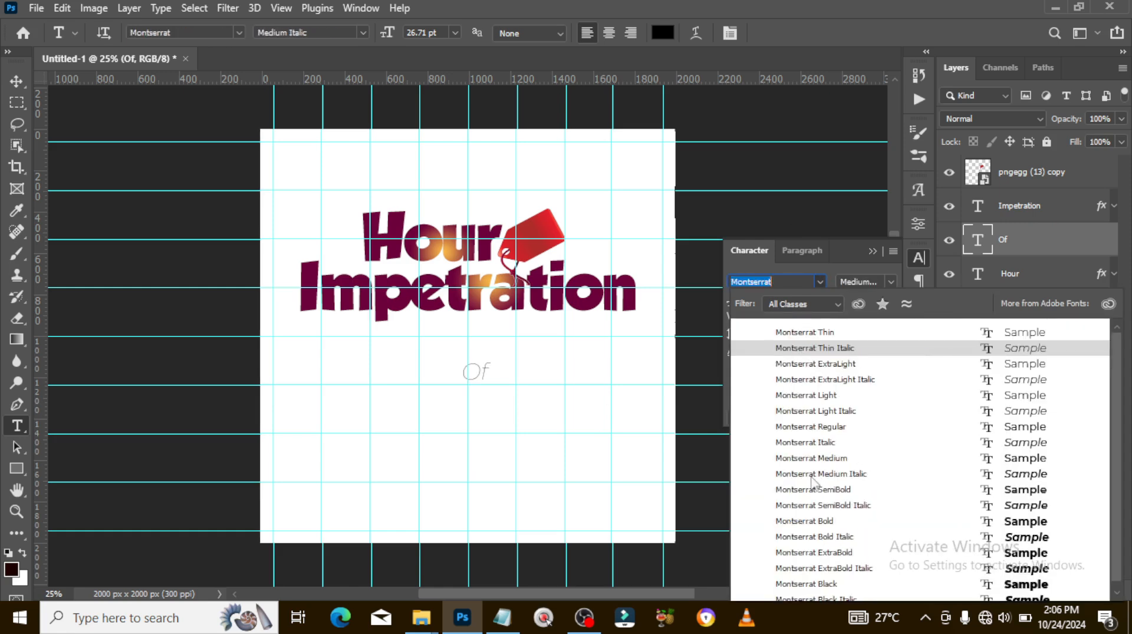
left_click(805, 490)
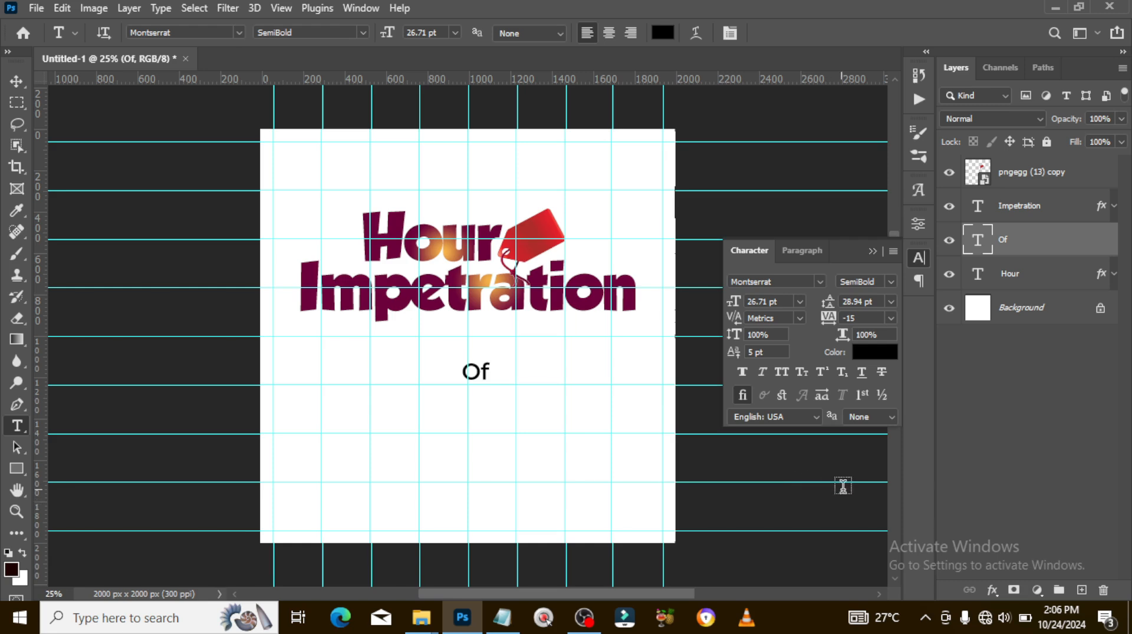
left_click(874, 351)
left_click(658, 70)
left_click(1032, 63)
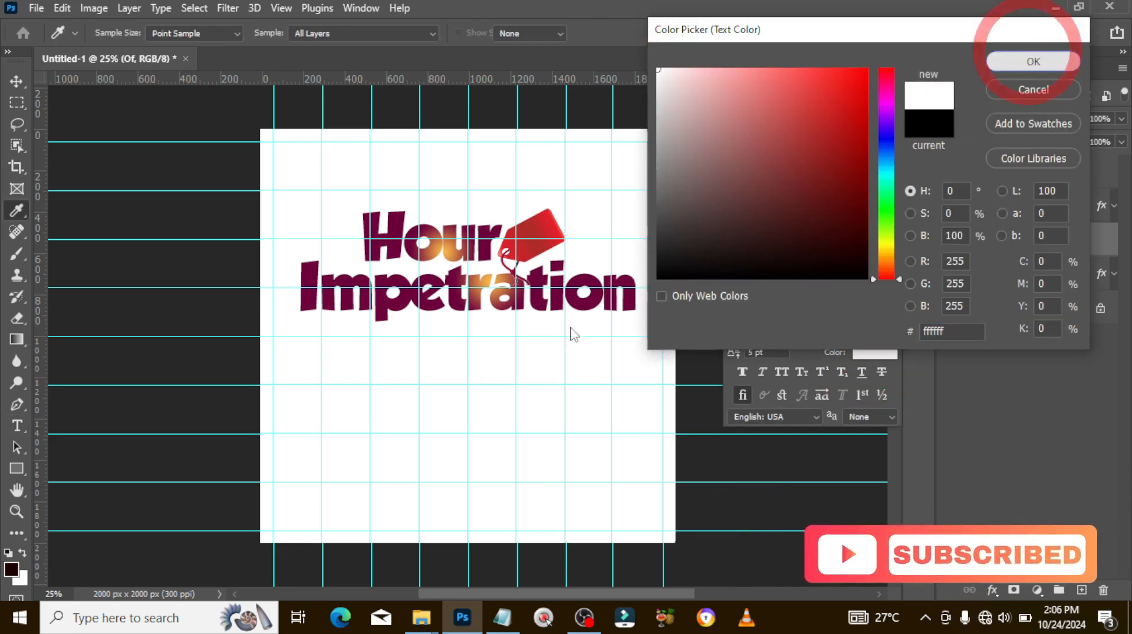
Bring the "Of" layer to the top of the stack, place it on the red tag and rotate it to match the tag's tilt
key("v")
left_click_drag(432, 365, 533, 223)
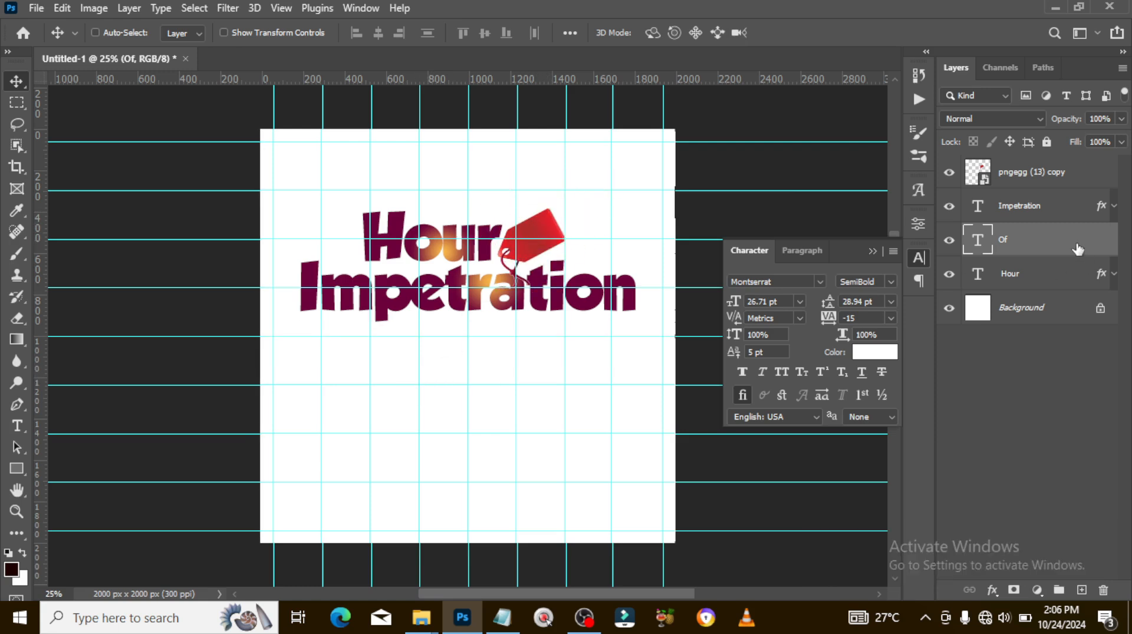
left_click_drag(1015, 242, 1002, 160)
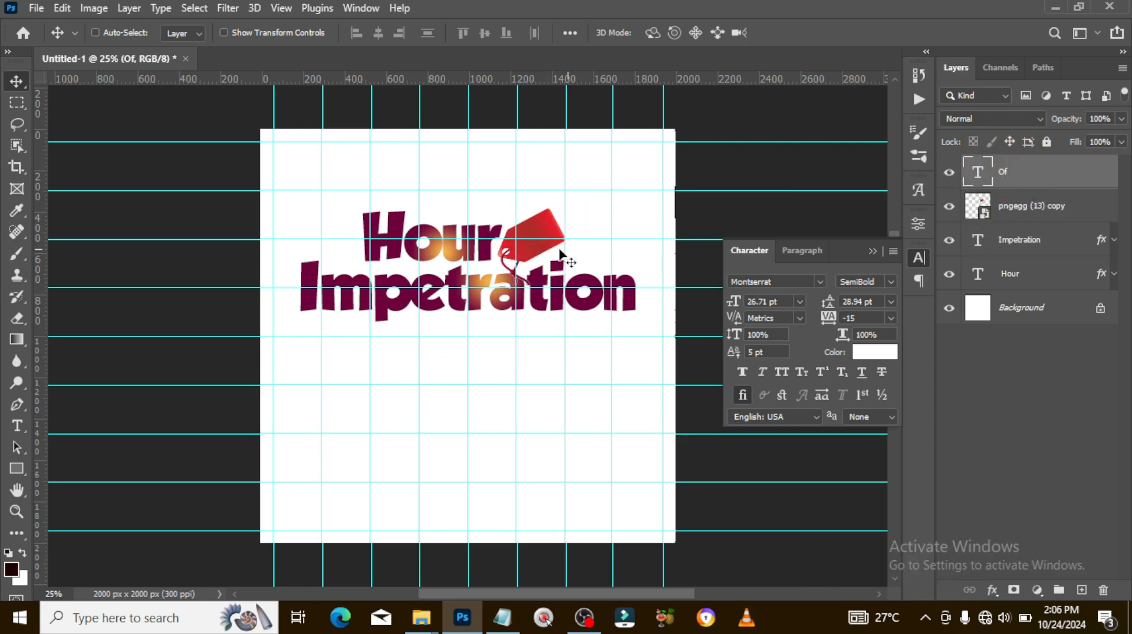
key("ctrl+t")
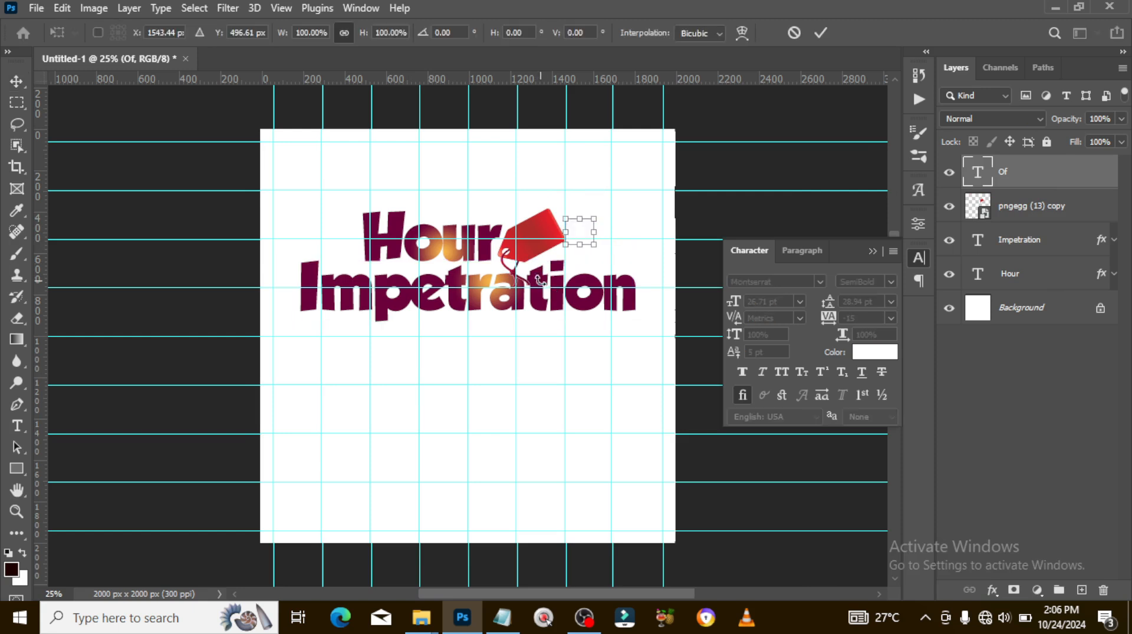
left_click_drag(580, 234, 556, 177)
key("Return")
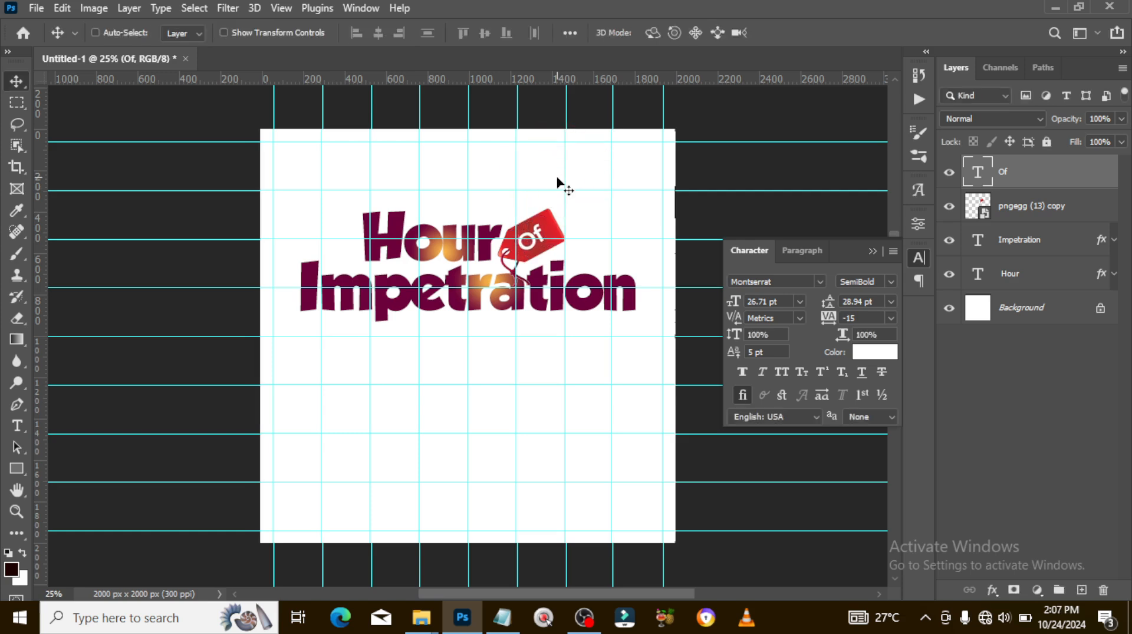
Enlarge the "Of" text to about 33.81 pt so that it fills the tag
key("ctrl+t")
left_click_drag(555, 217, 554, 213)
key("Return")
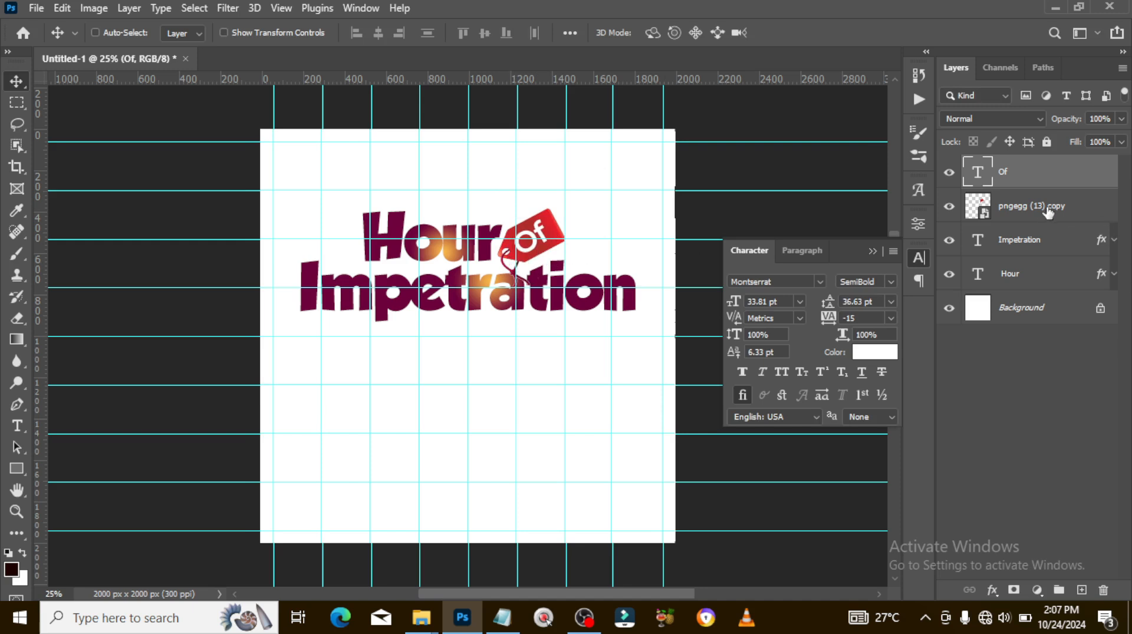
Recolour the tag green with a Hue/Saturation adjustment clipped to its layer, using Hue +131 and Saturation +50
left_click(1064, 211)
left_click(1037, 589)
left_click(1035, 432)
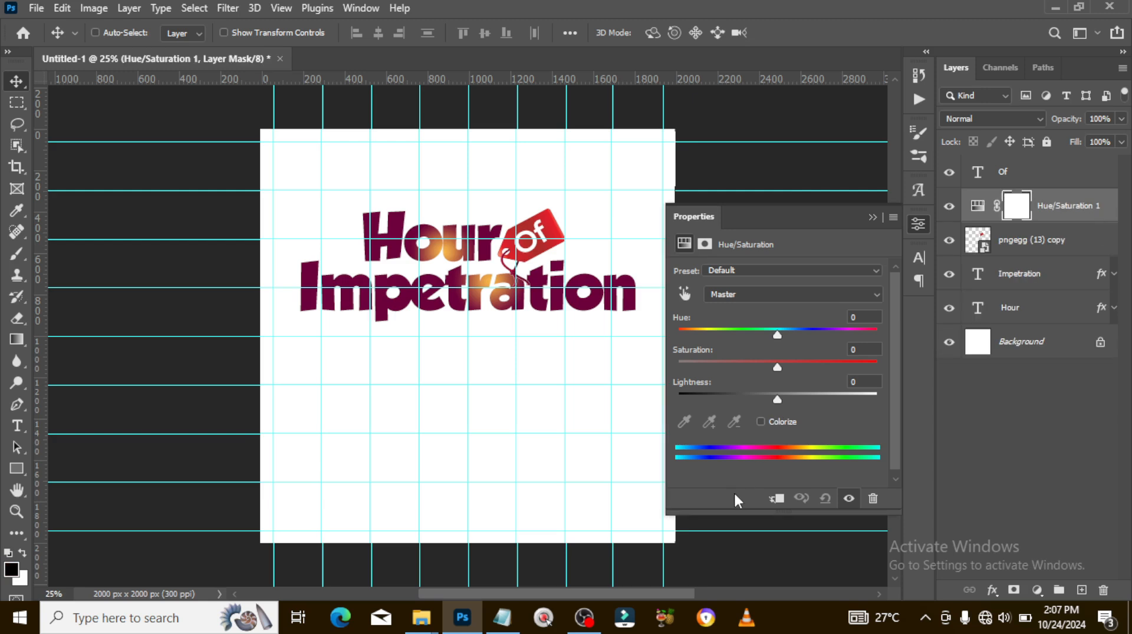
left_click(776, 499)
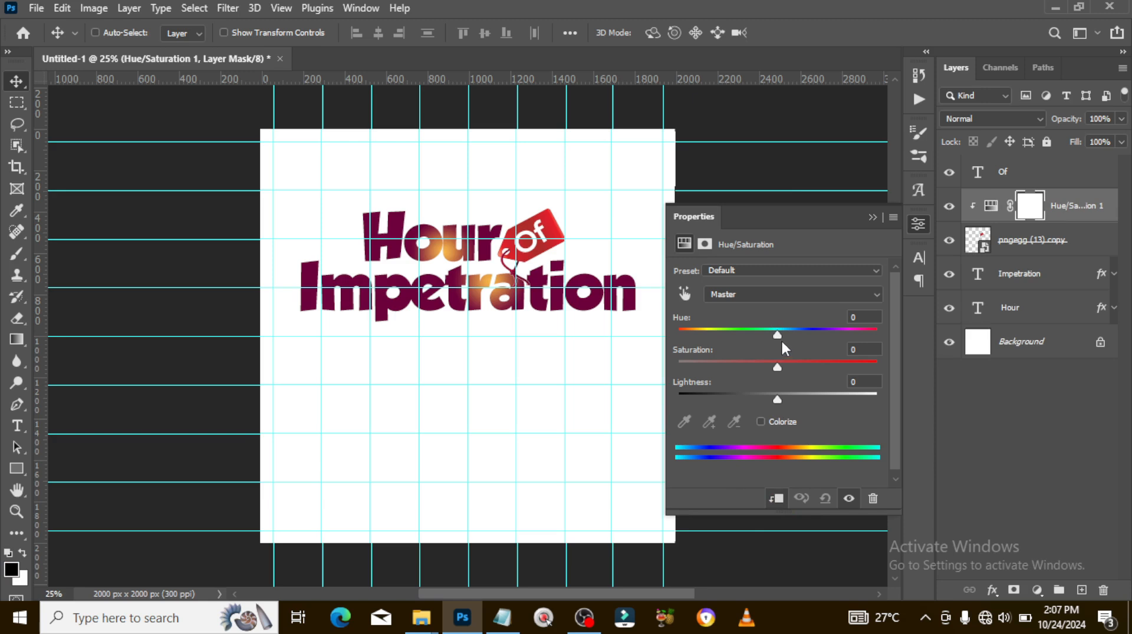
left_click_drag(778, 334, 857, 326)
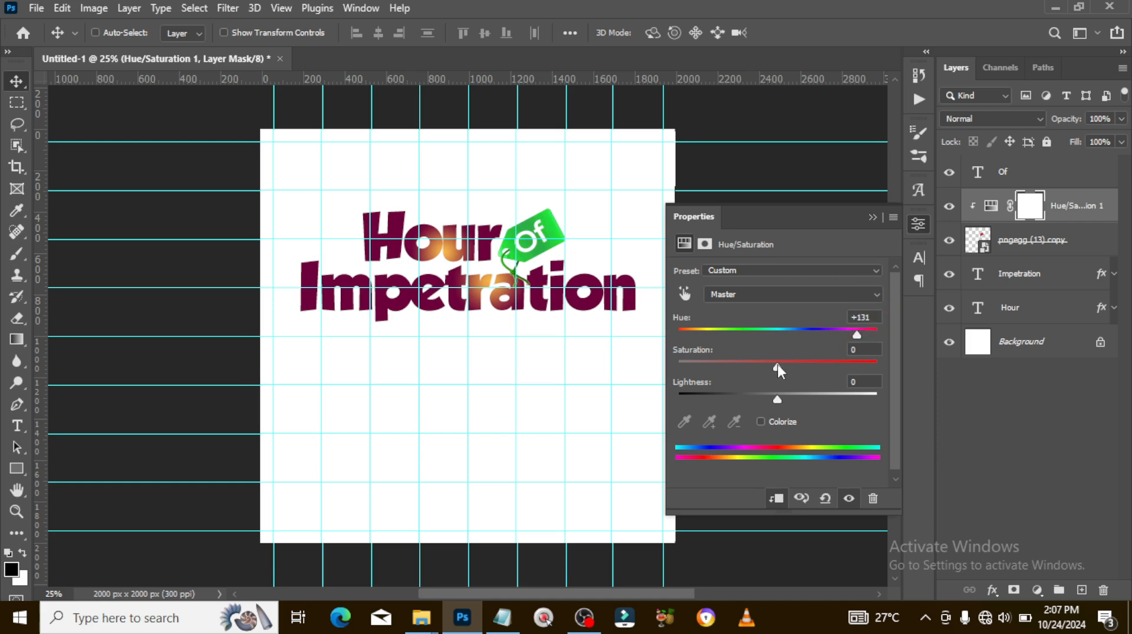
left_click_drag(777, 364, 828, 361)
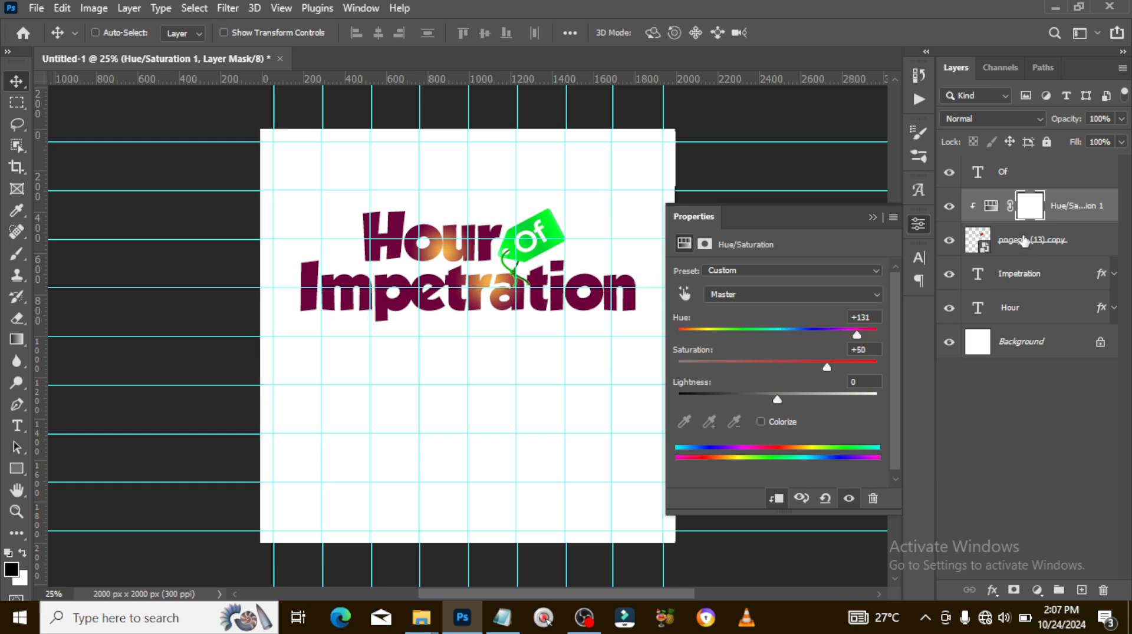
Group all the title layers, from "Of" down to "Hour", and name the group THEME
left_click(1013, 173)
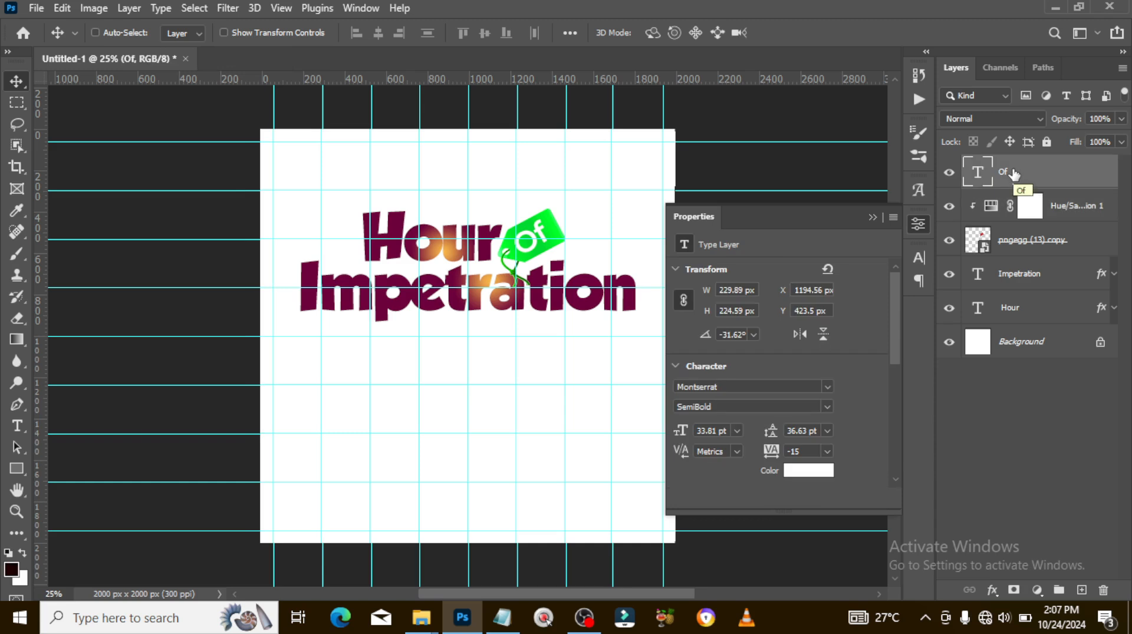
left_click(1023, 303, "shift")
key("ctrl+g")
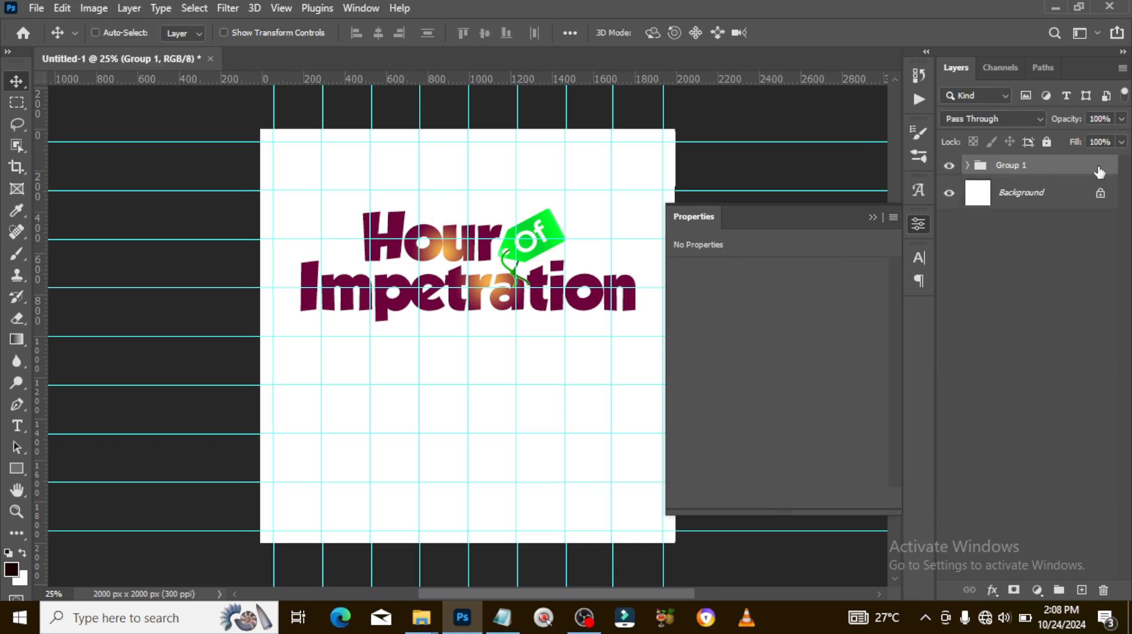
type("THEME")
key("Return")
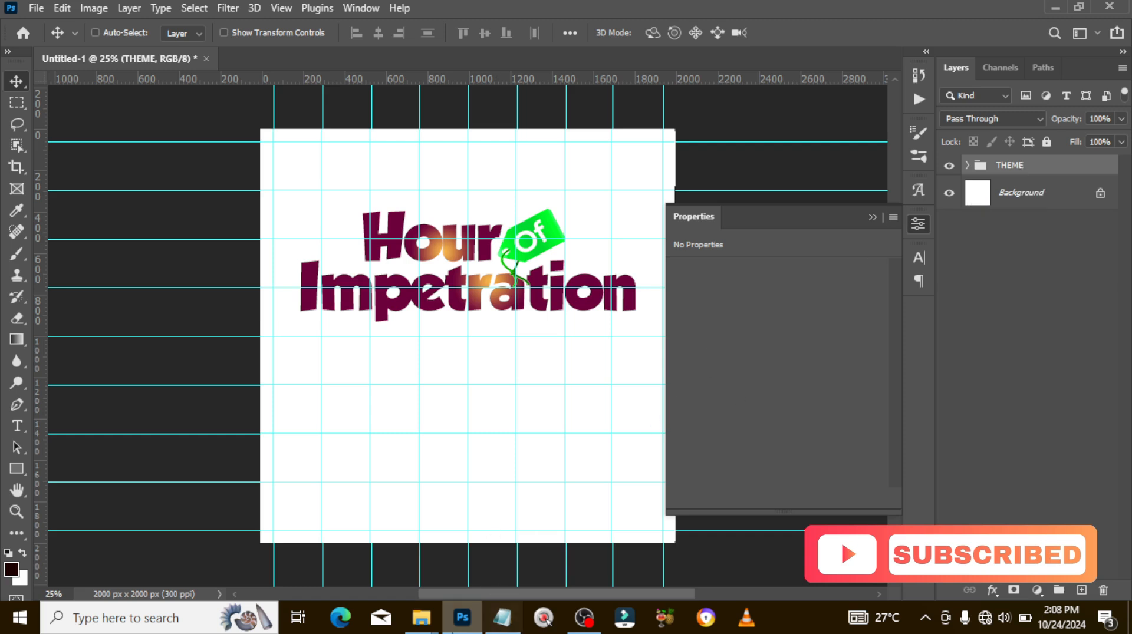
Place the LOGO copy image at the top centre of the flyer, above the title
mouse_move(421, 618)
left_click(372, 557)
left_click_drag(992, 227, 487, 146)
key("Return")
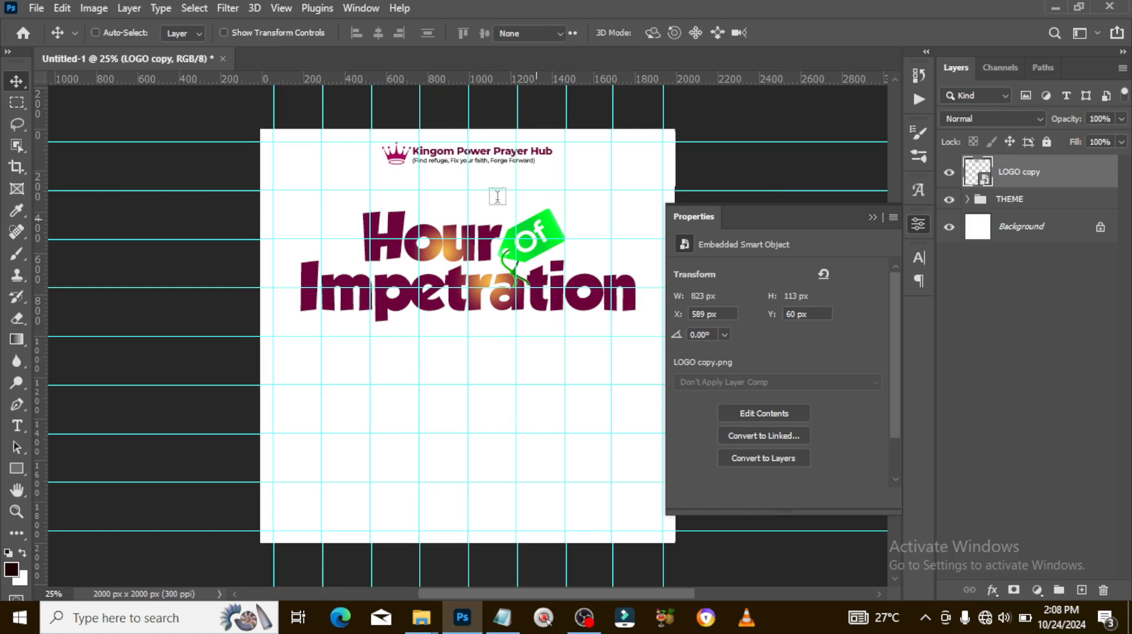
Add a text layer reading "PRESENTS" just below the logo
key("t")
left_click(478, 180)
type("PRESENTS")
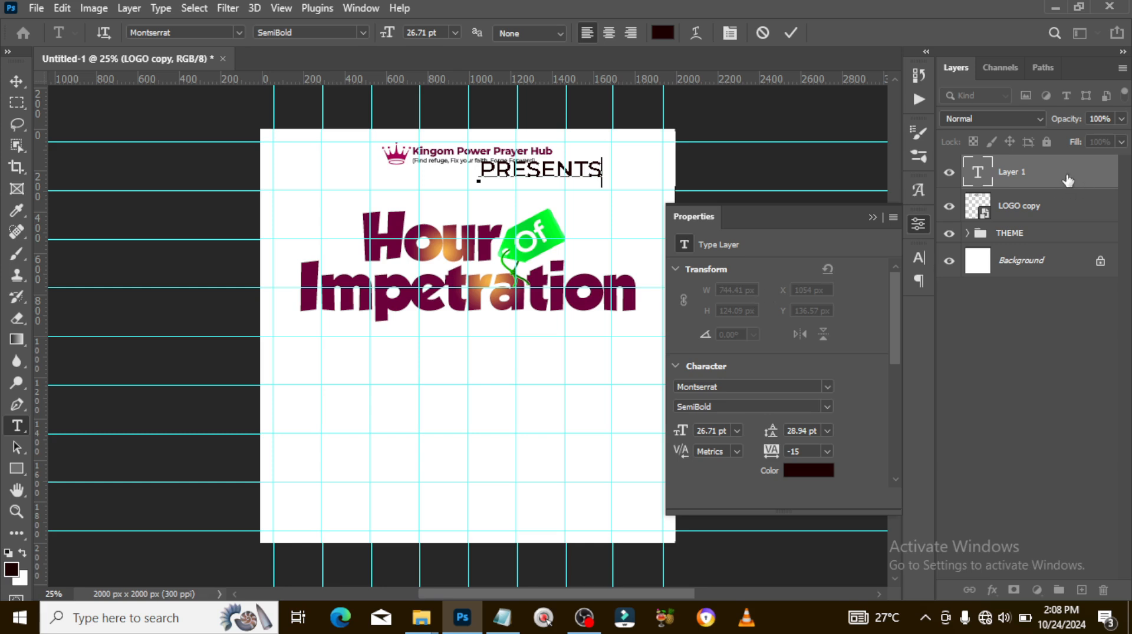
left_click(1068, 179)
Format the "PRESENTS" text at 6 pt with a tracking of 800 and the Bold weight
left_click(918, 258)
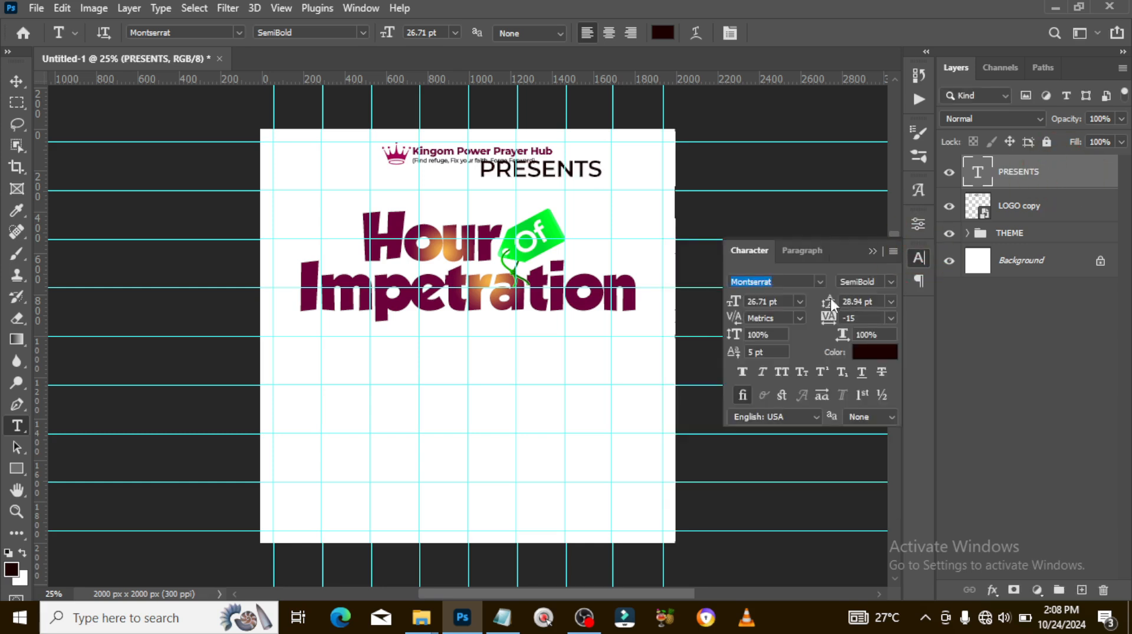
left_click(778, 302)
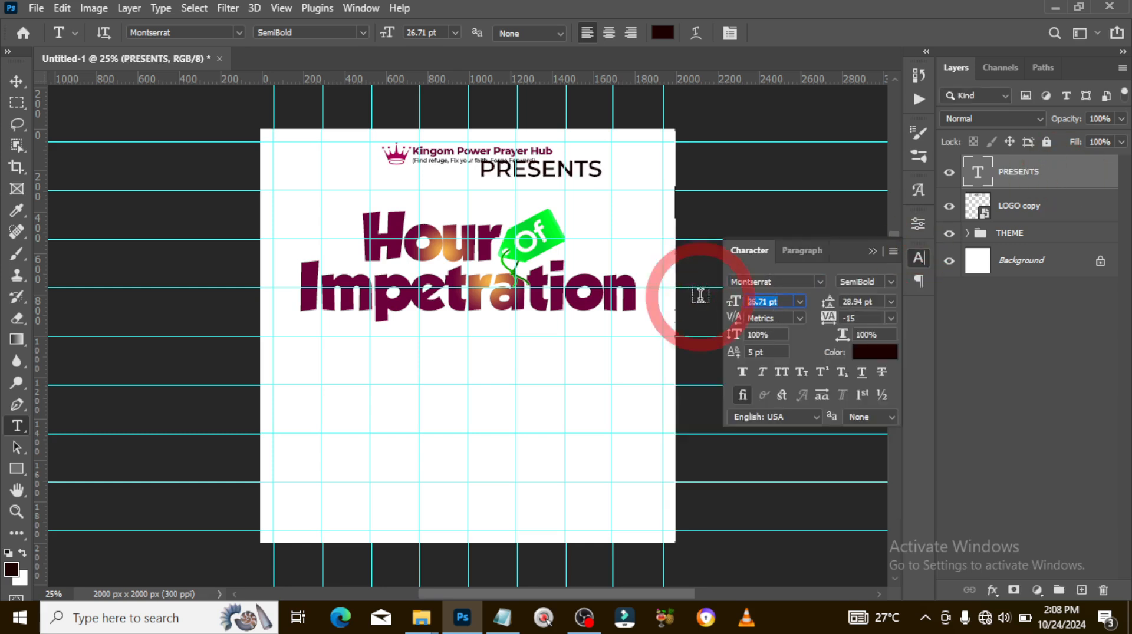
type("6")
key("Return")
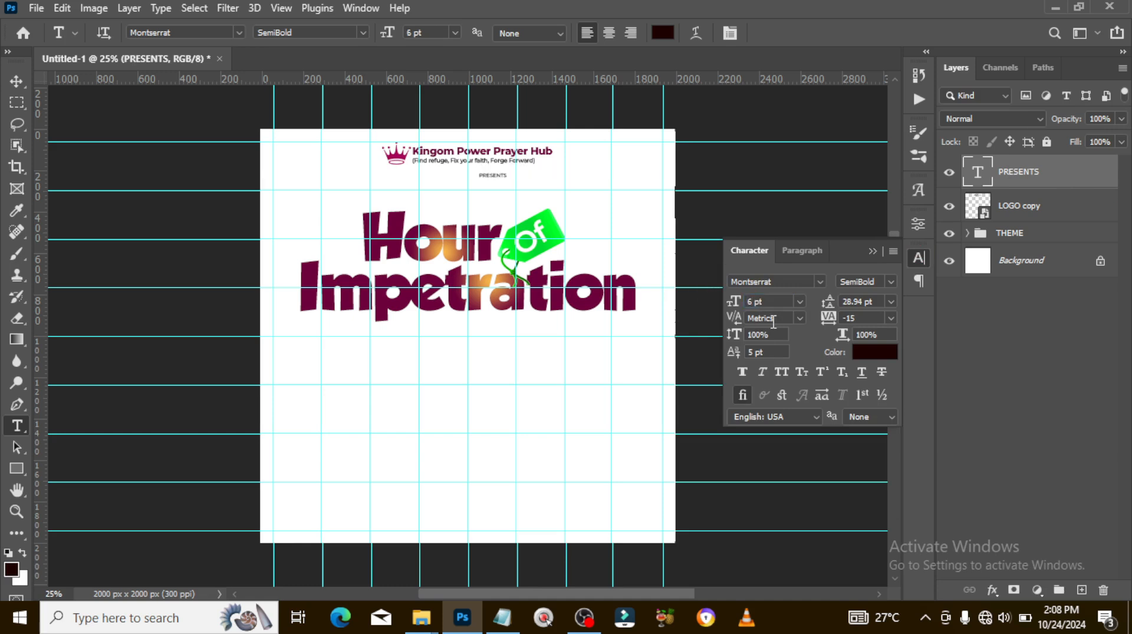
type("800")
key("Return")
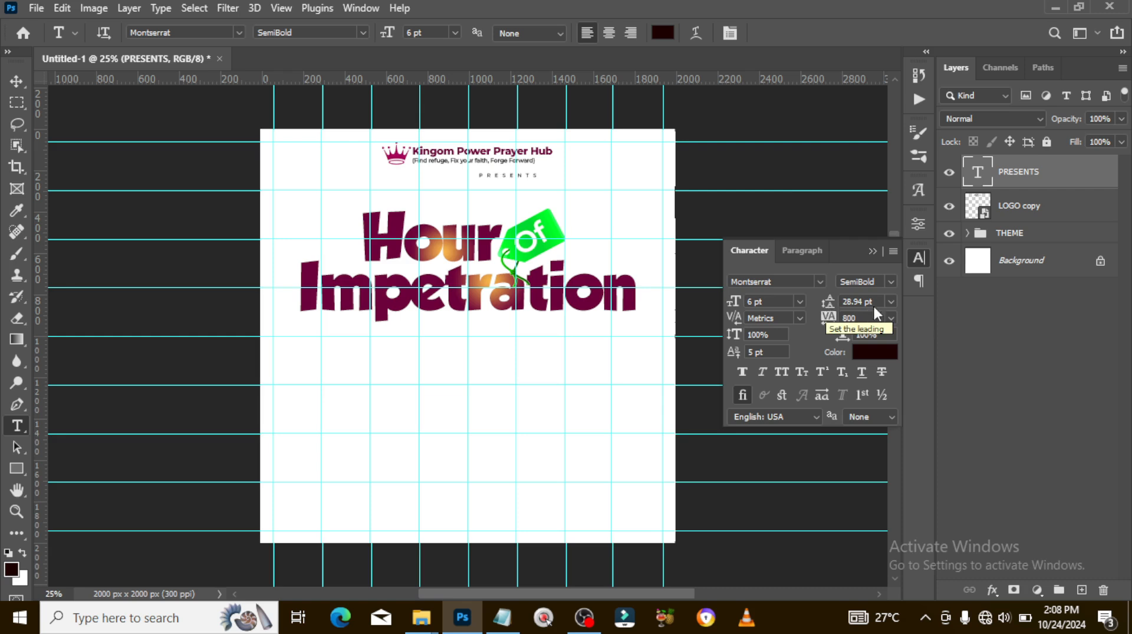
left_click(889, 282)
left_click(884, 457)
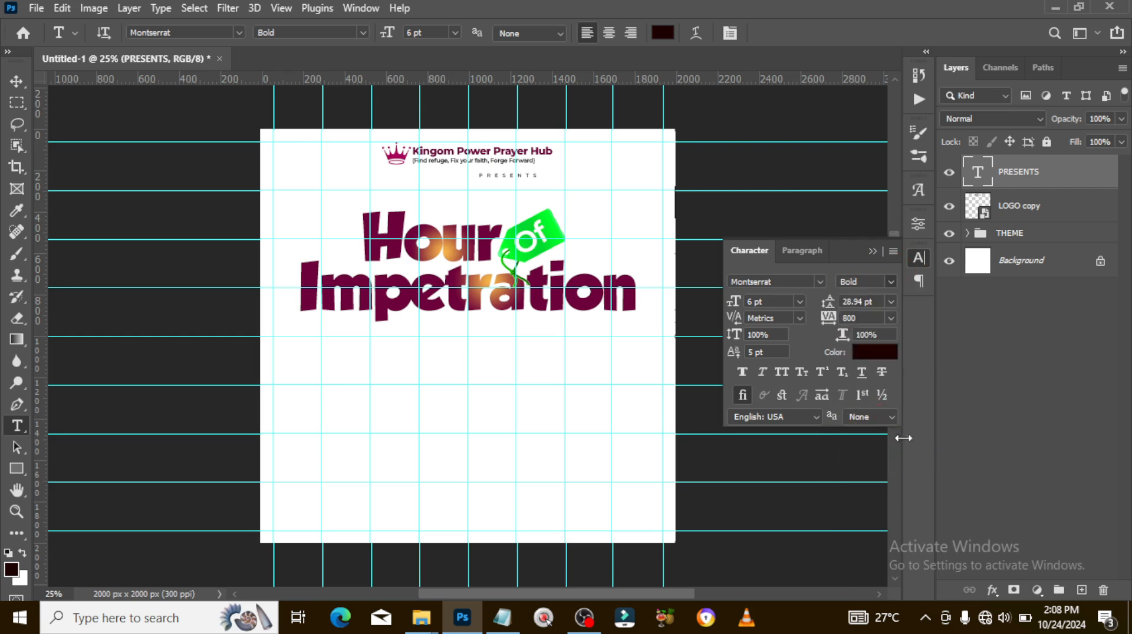
Move "PRESENTS" left so that it is centred beneath the logo
key("ctrl+t")
left_click(494, 176)
left_click_drag(498, 180, 484, 178)
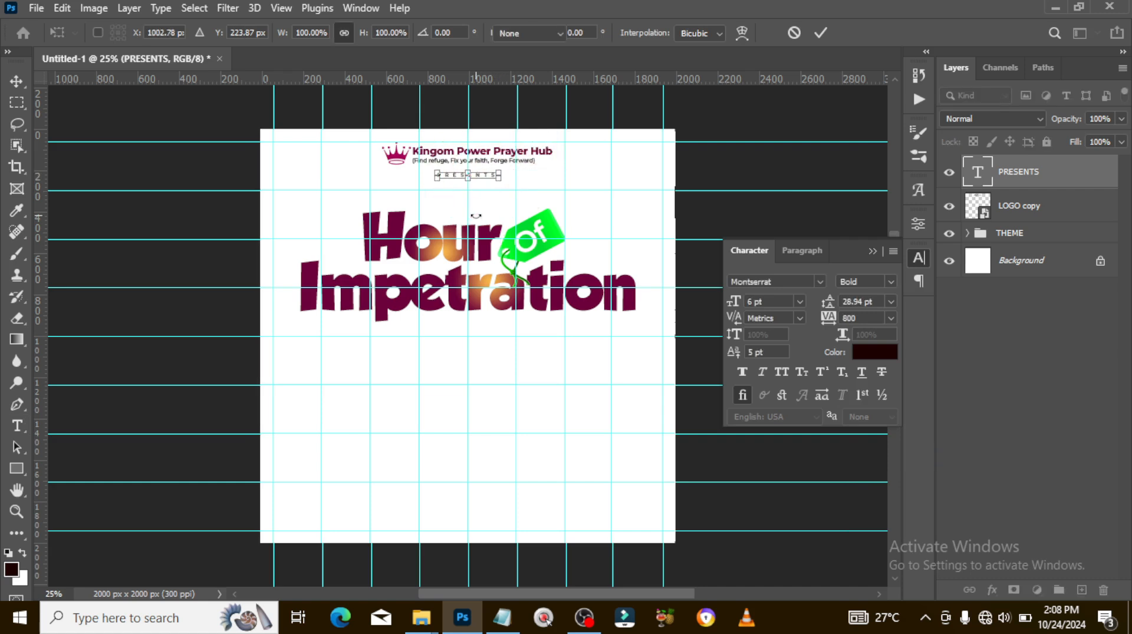
key("Return")
Group the logo and "PRESENTS" layers and name the group LOGO
left_click(1002, 206)
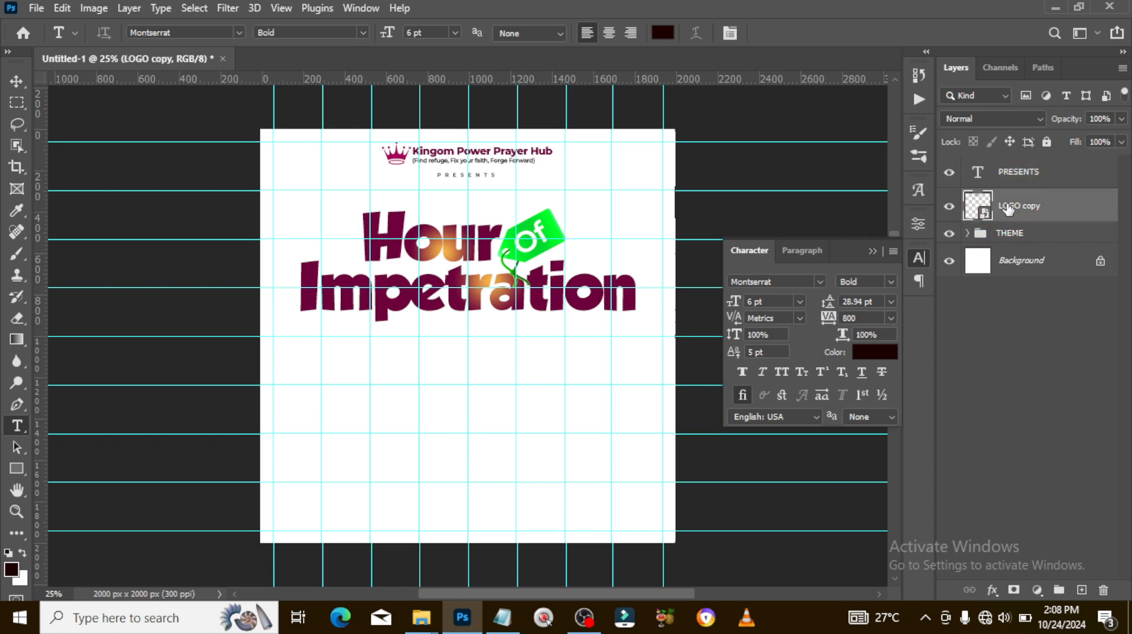
key("ctrl+t")
key("Return")
left_click(1028, 176, "shift")
key("ctrl+g")
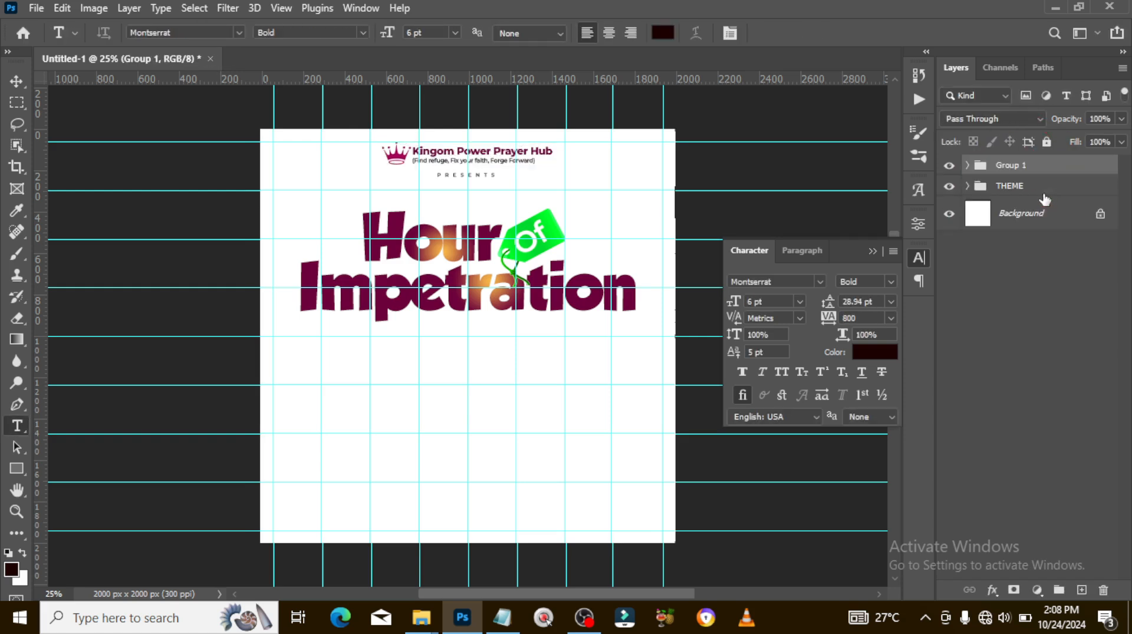
double_click(1017, 165)
type("LOGO")
key("Return")
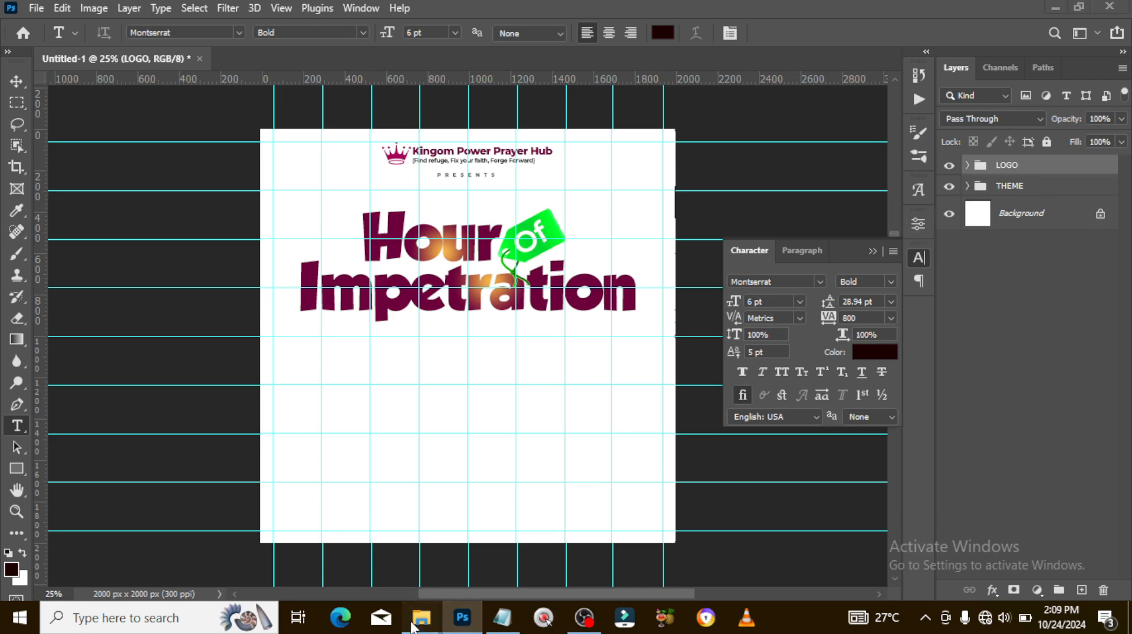
Place the cut-out photo of the man with the microphone below the title, with its lower part running off the canvas
mouse_move(420, 617)
left_click(331, 521)
left_click_drag(813, 198, 512, 489)
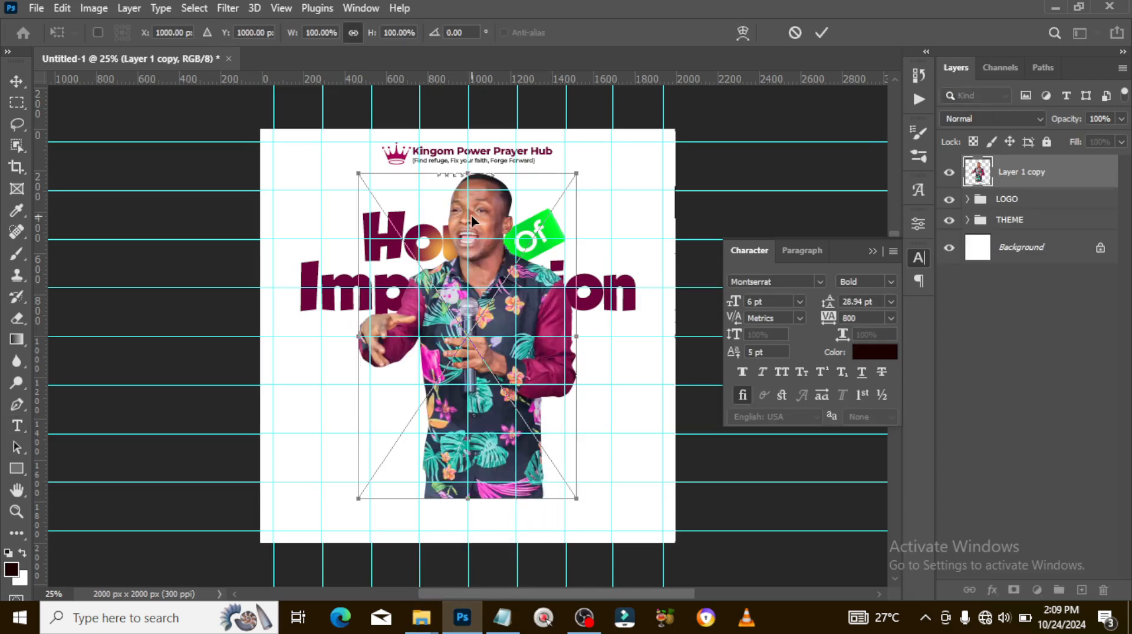
left_click_drag(484, 220, 505, 356)
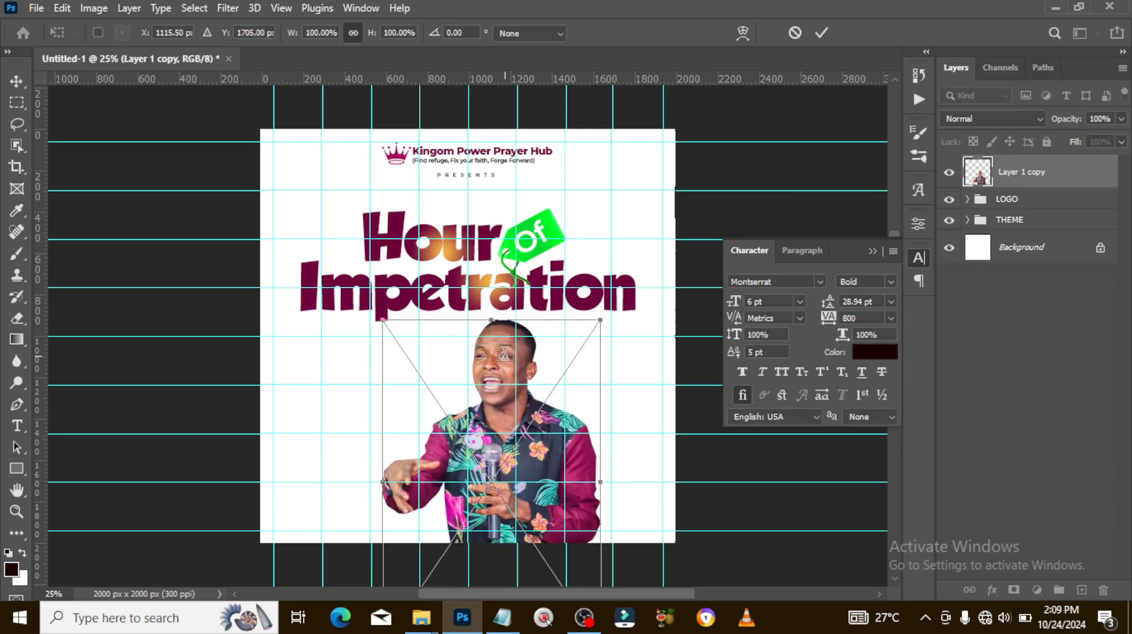
key("Return")
Convert the man's photo layer to a smart object and open the Camera Raw filter on it
right_click(1052, 170)
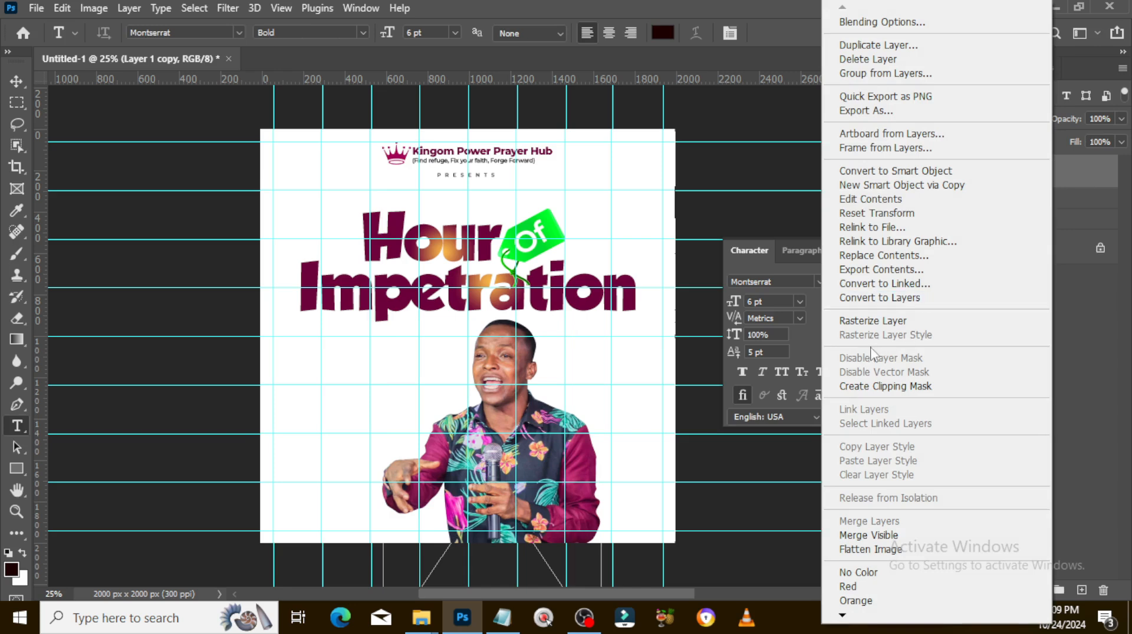
left_click(881, 171)
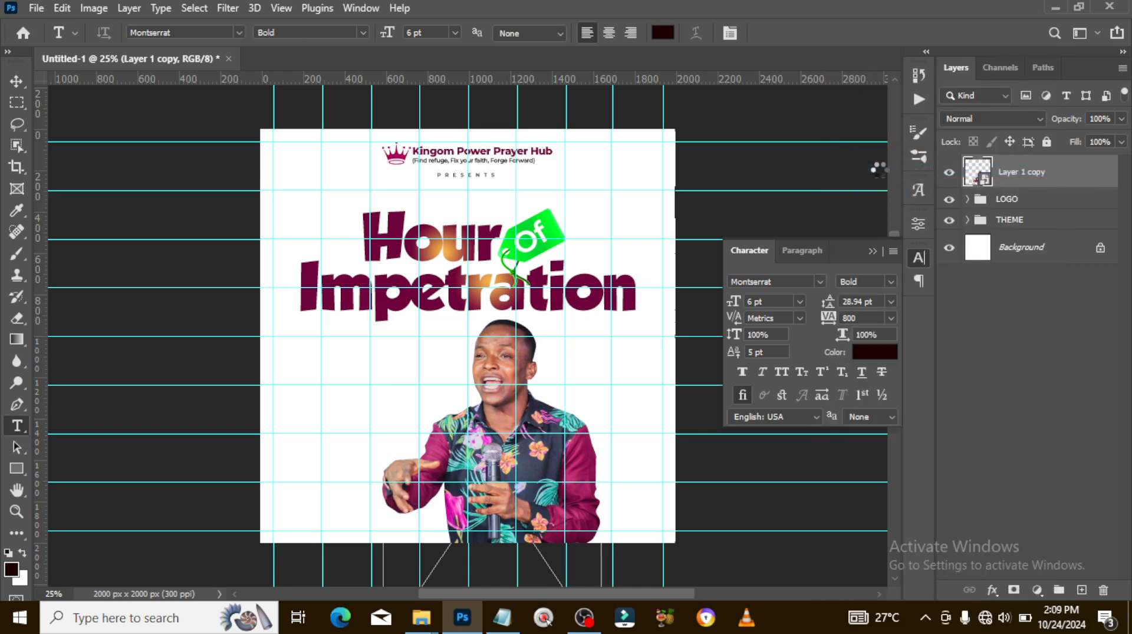
left_click(228, 7)
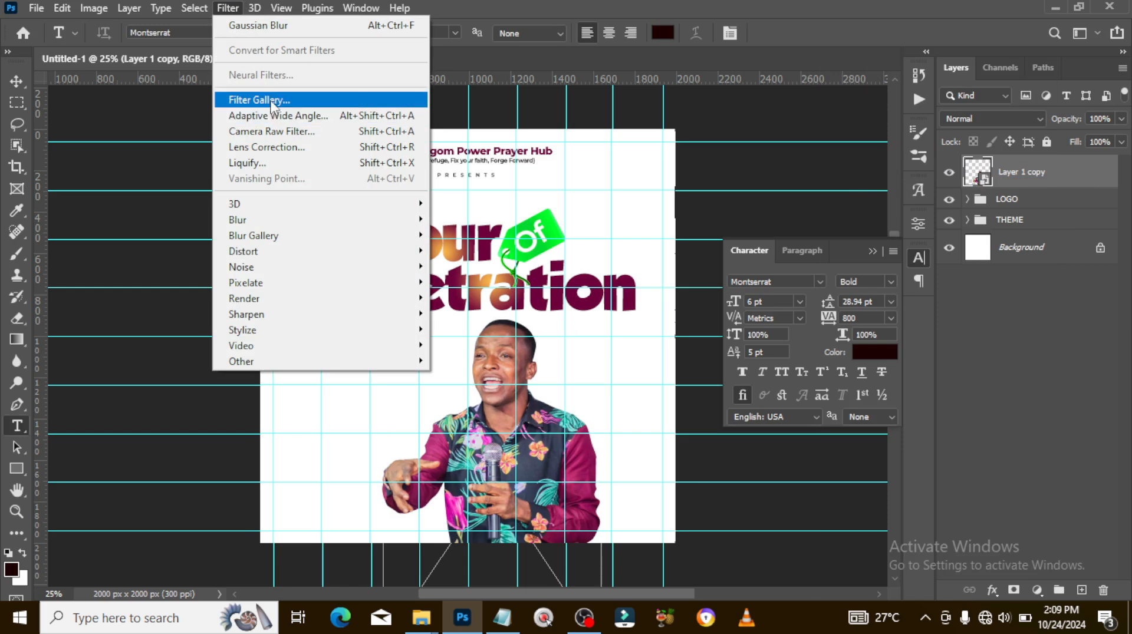
left_click(241, 9)
left_click(240, 9)
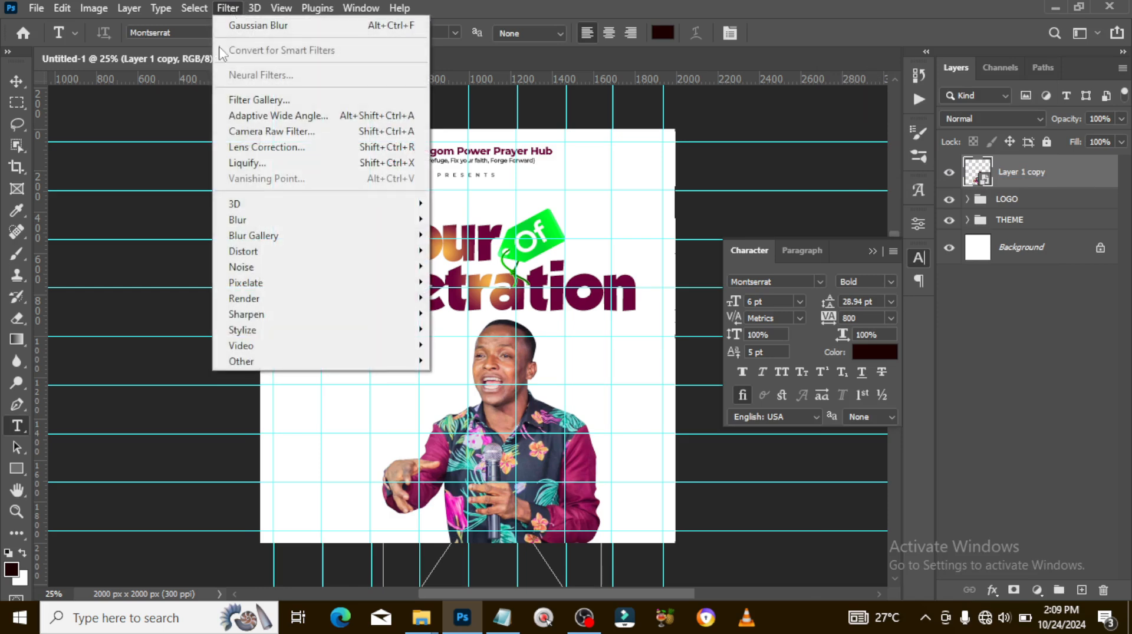
left_click(260, 132)
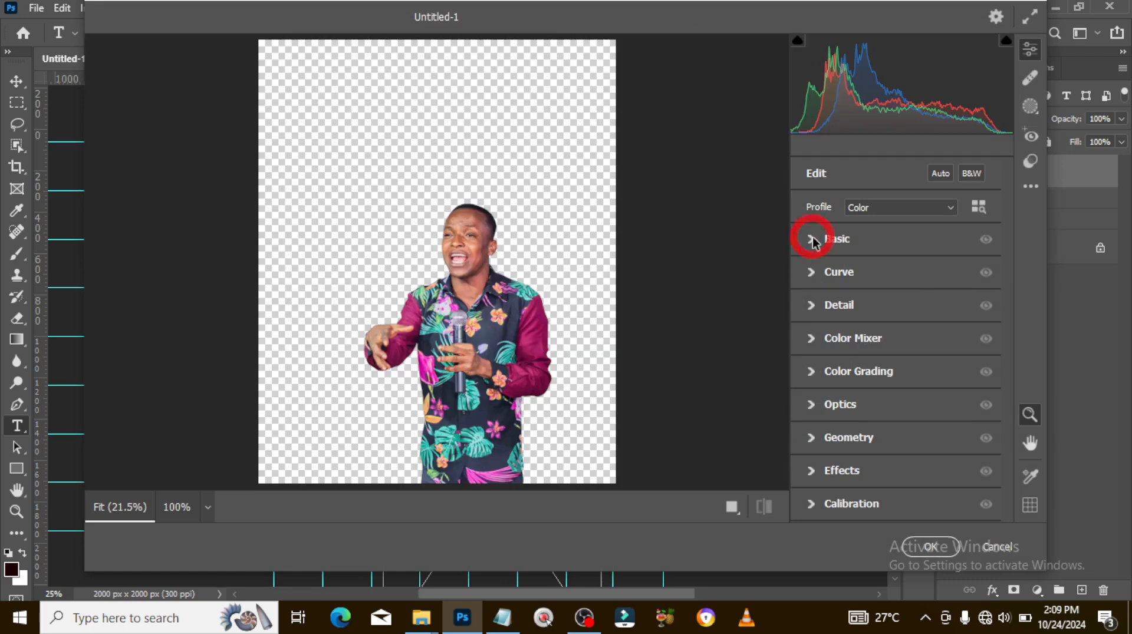
Apply Camera Raw basic adjustments to the photo: Contrast +33, Highlights -100, Shadows +100, Whites +43, Texture +45, Clarity +97
left_click(813, 239)
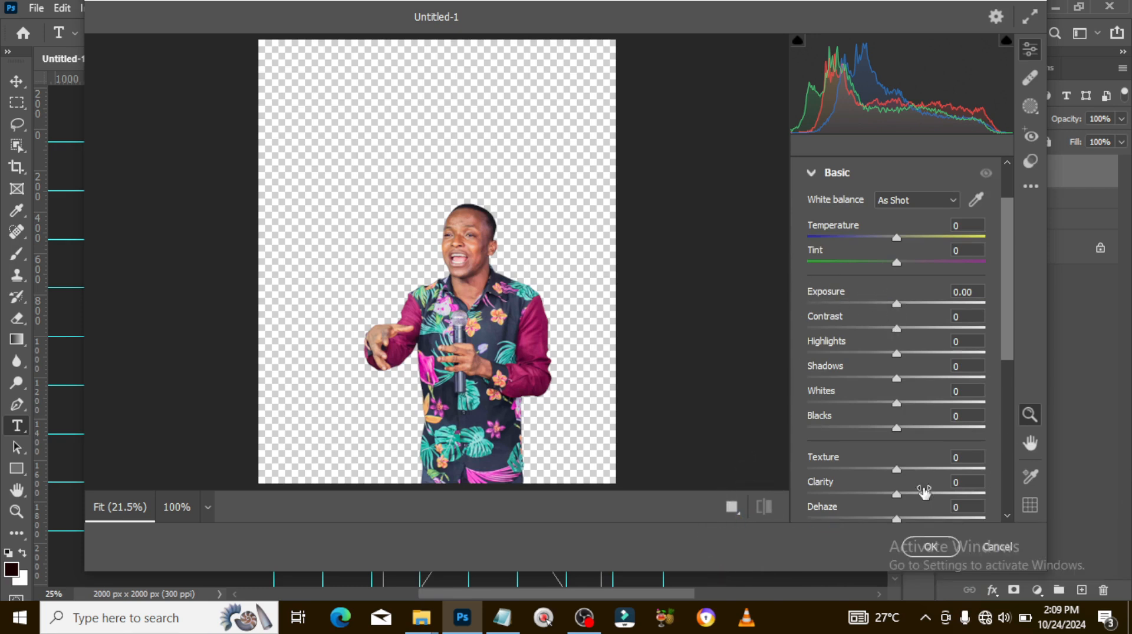
left_click_drag(896, 329, 754, 356)
left_click_drag(896, 379, 1029, 382)
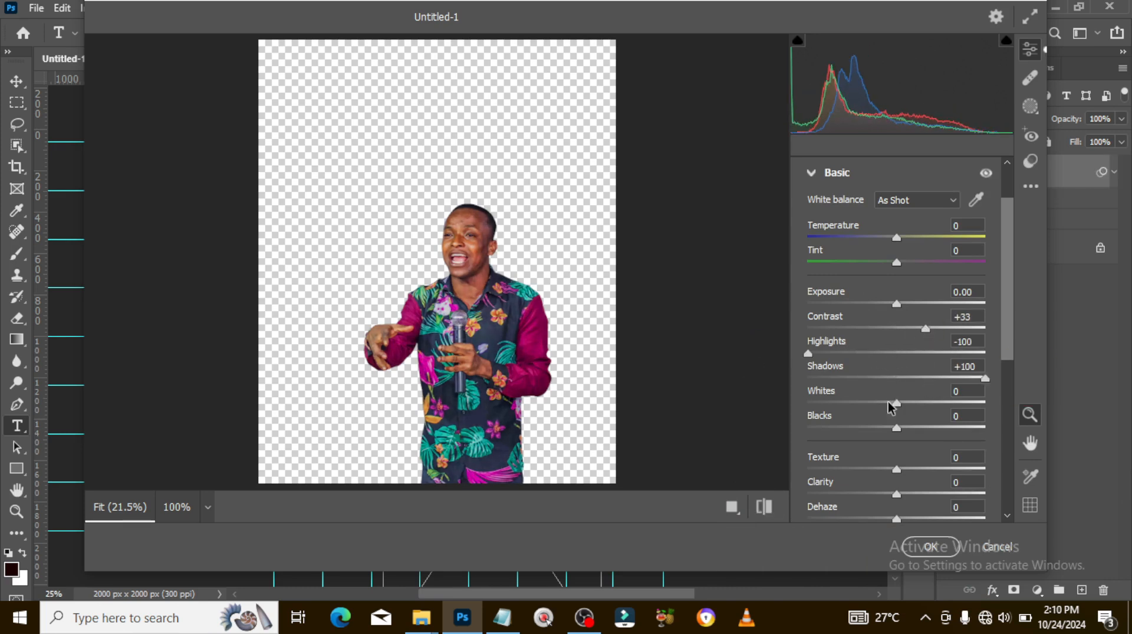
left_click_drag(916, 403, 936, 404)
left_click_drag(896, 470, 983, 495)
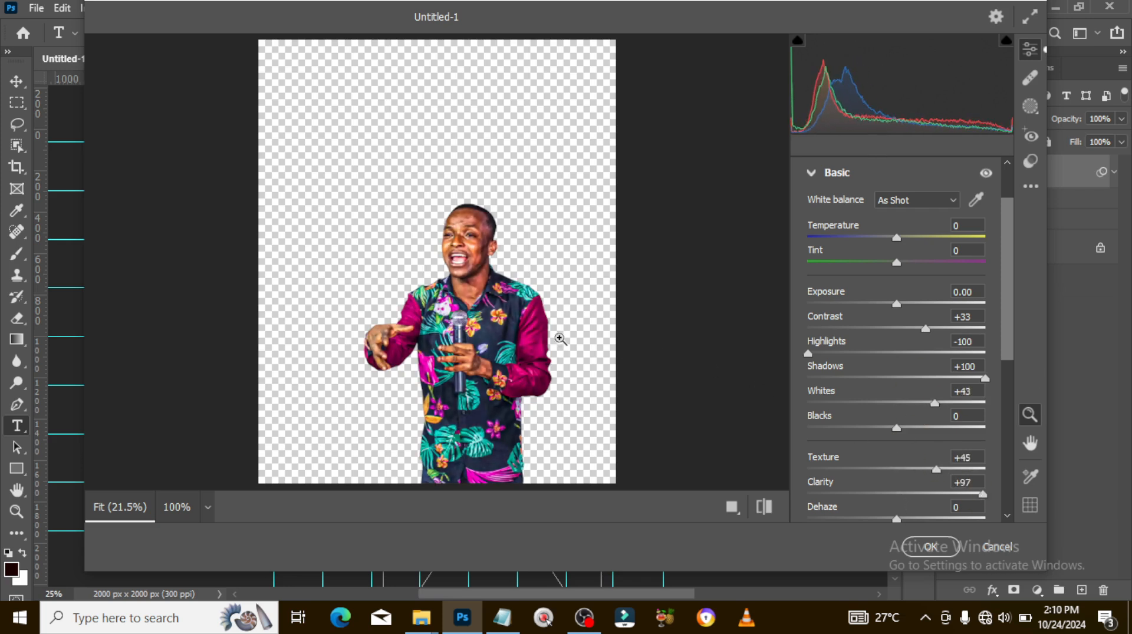
left_click(930, 547)
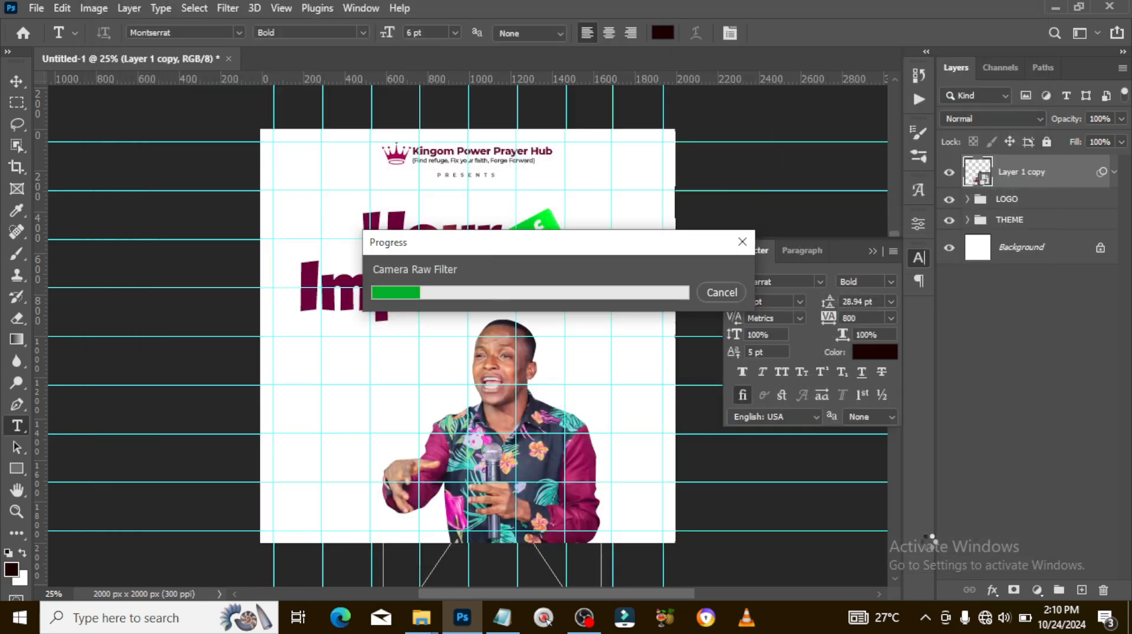
Group the retouched photo layer of the man, name the group IMAGE and collapse it
left_click(1115, 175)
key("ctrl+g")
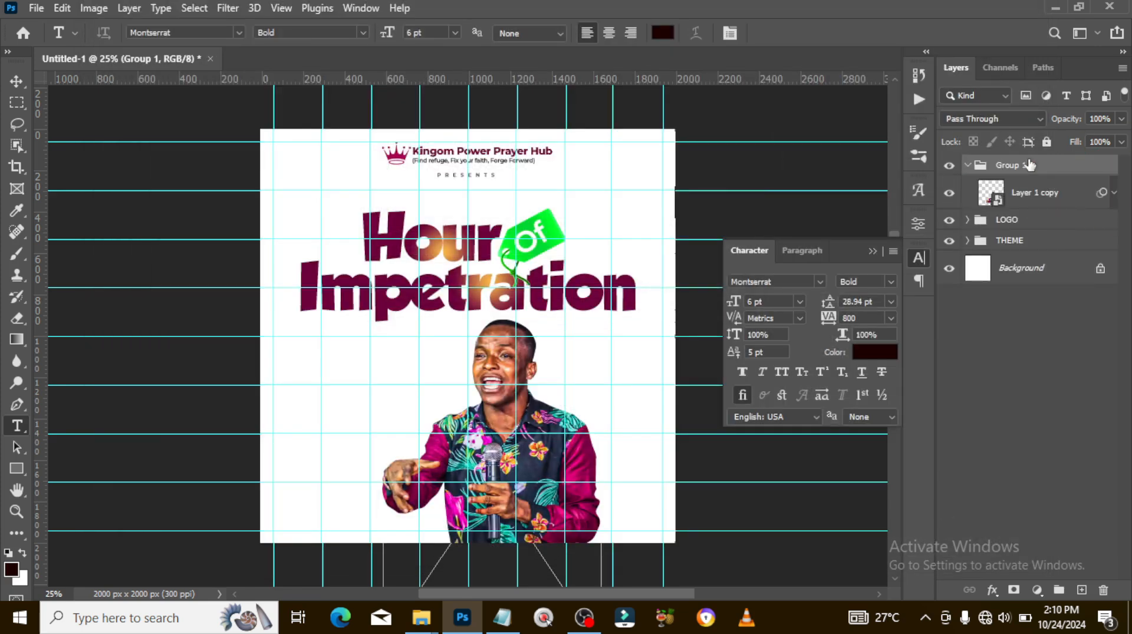
double_click(1015, 165)
type("IMAGE")
key("Return")
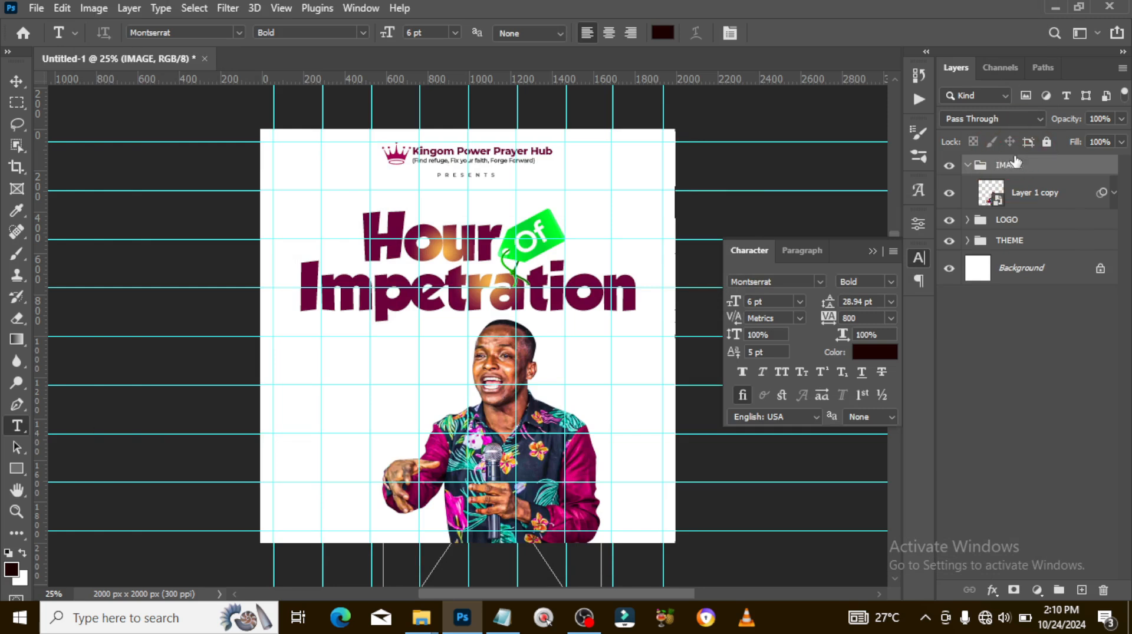
left_click(968, 166)
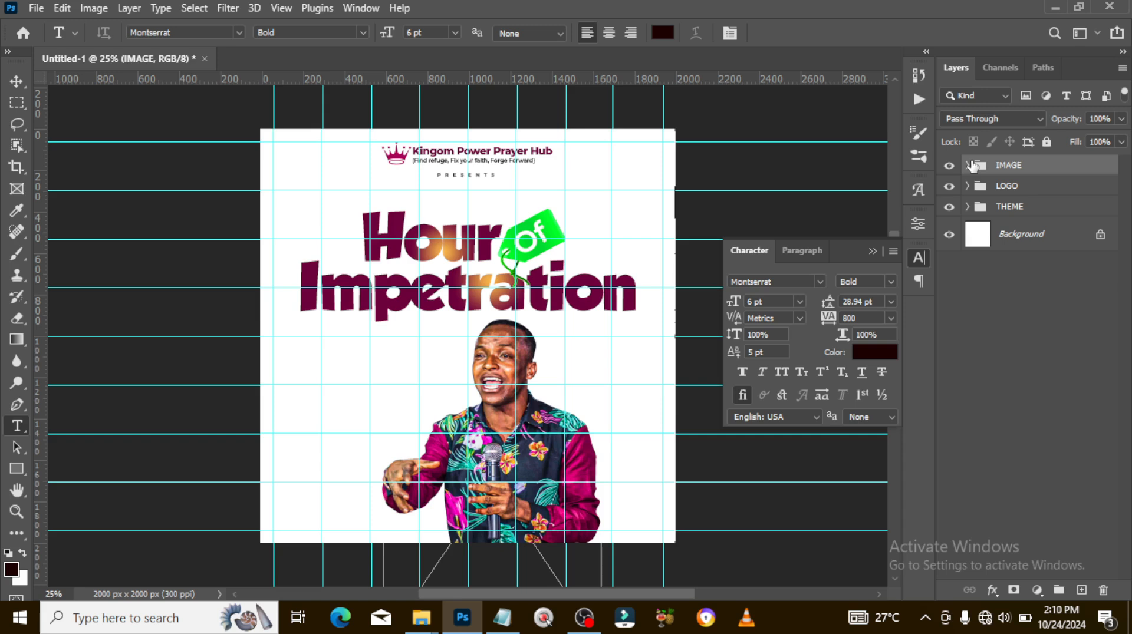
Place the orange glow image a directly above the Background layer, filling the canvas, and hide the guides
left_click(1005, 235)
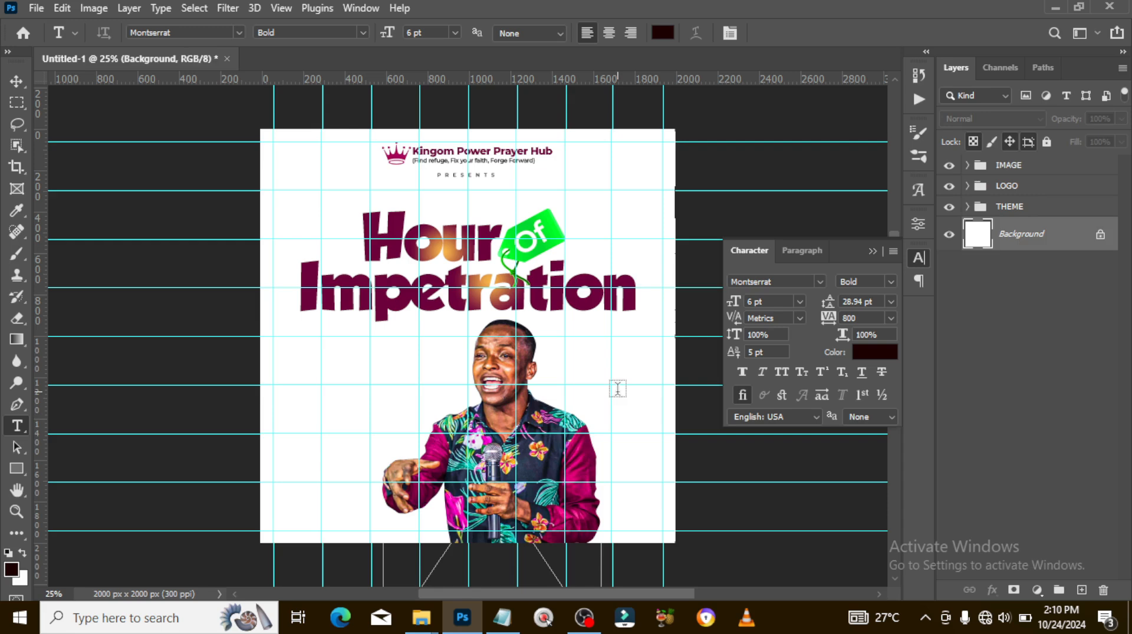
mouse_move(430, 616)
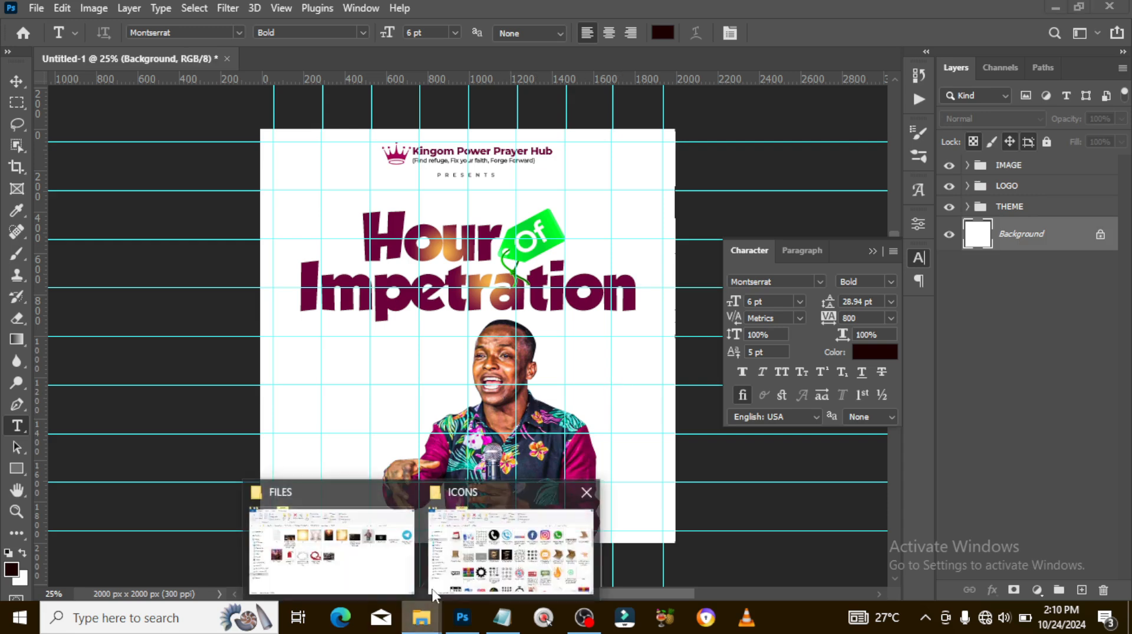
left_click(306, 536)
left_click_drag(367, 212, 434, 394)
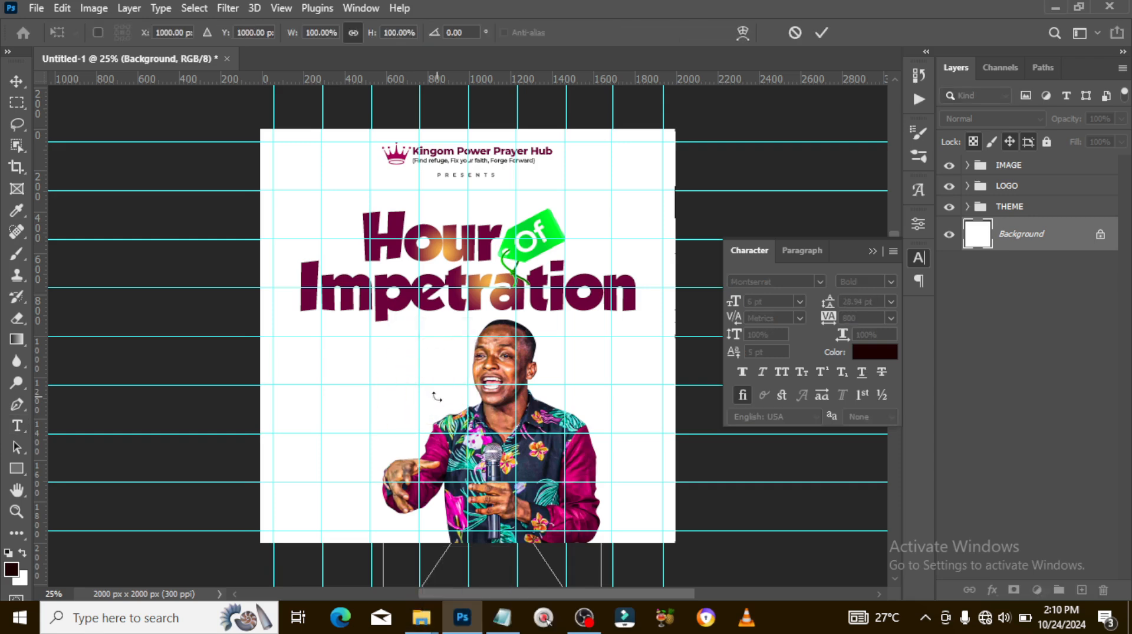
left_click_drag(494, 363, 677, 541)
key("Return")
key("ctrl+h")
key("ctrl+h")
key("ctrl+h")
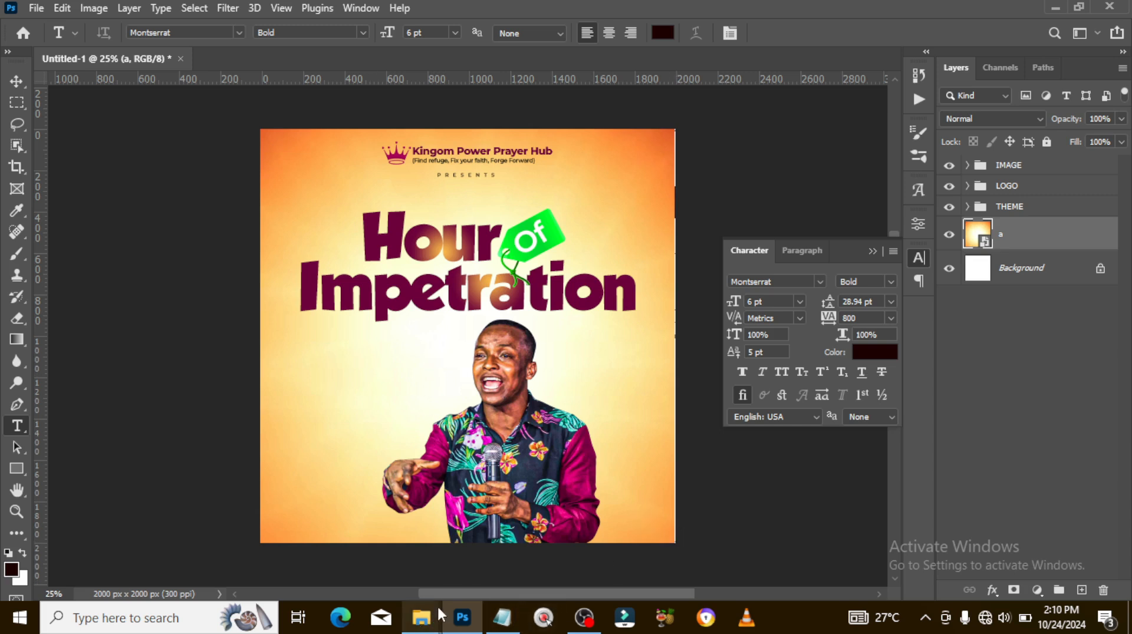
Place the heavenly gate image b above layer a at canvas width, shifted upward, and blend it with Soft Light
mouse_move(440, 610)
left_click(341, 535)
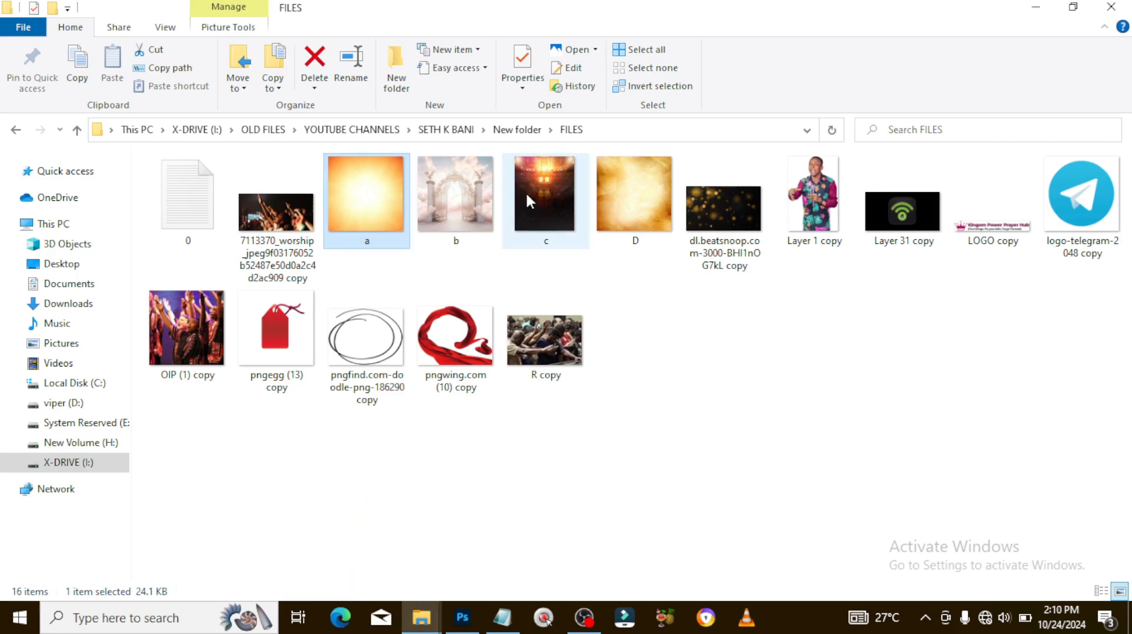
left_click_drag(468, 206, 512, 411)
key("Return")
left_click_drag(600, 411, 601, 366)
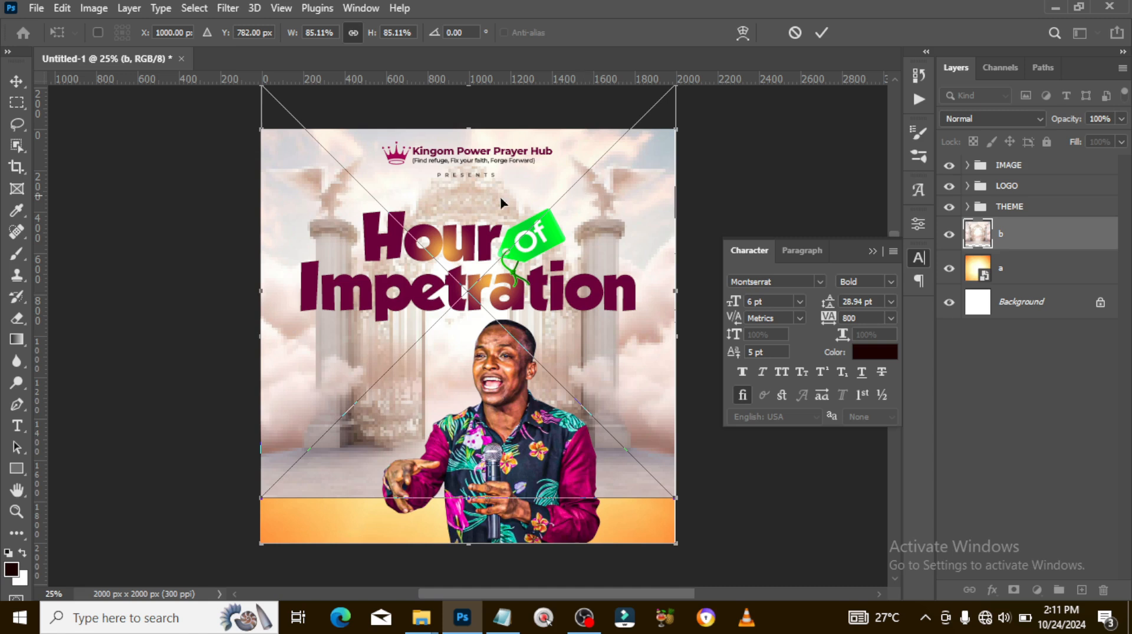
left_click_drag(582, 341, 581, 327)
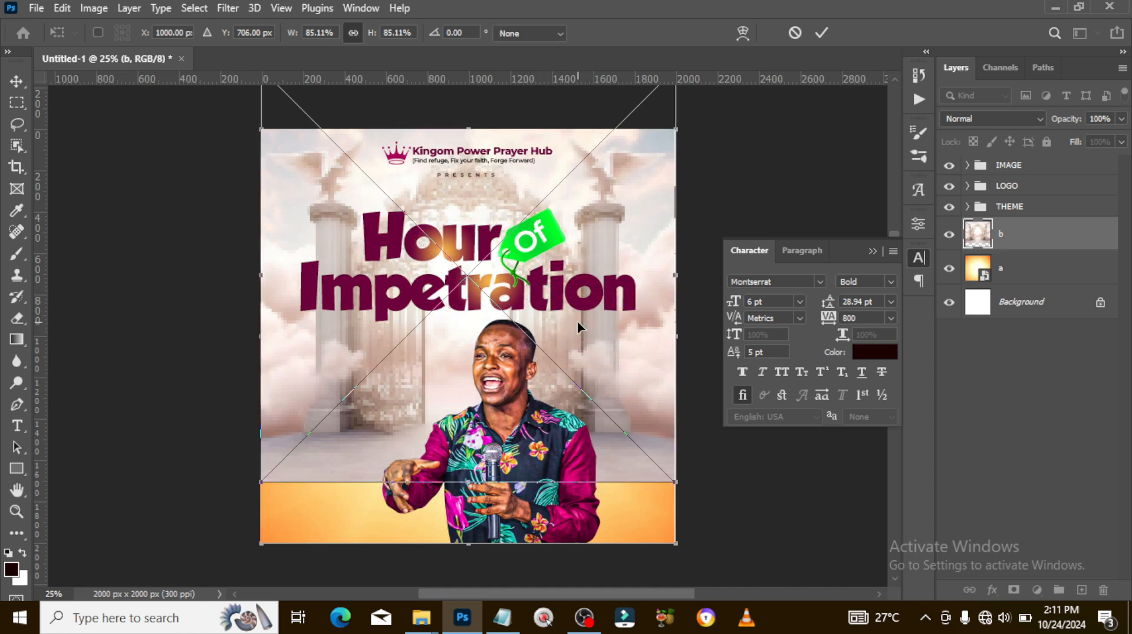
key("t")
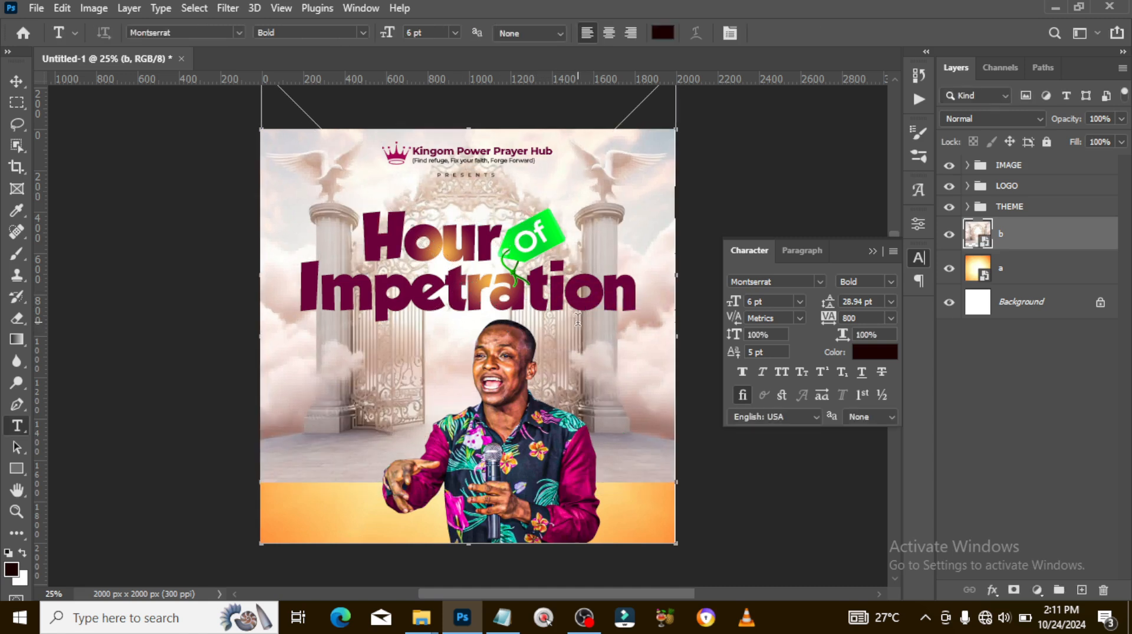
left_click(948, 119)
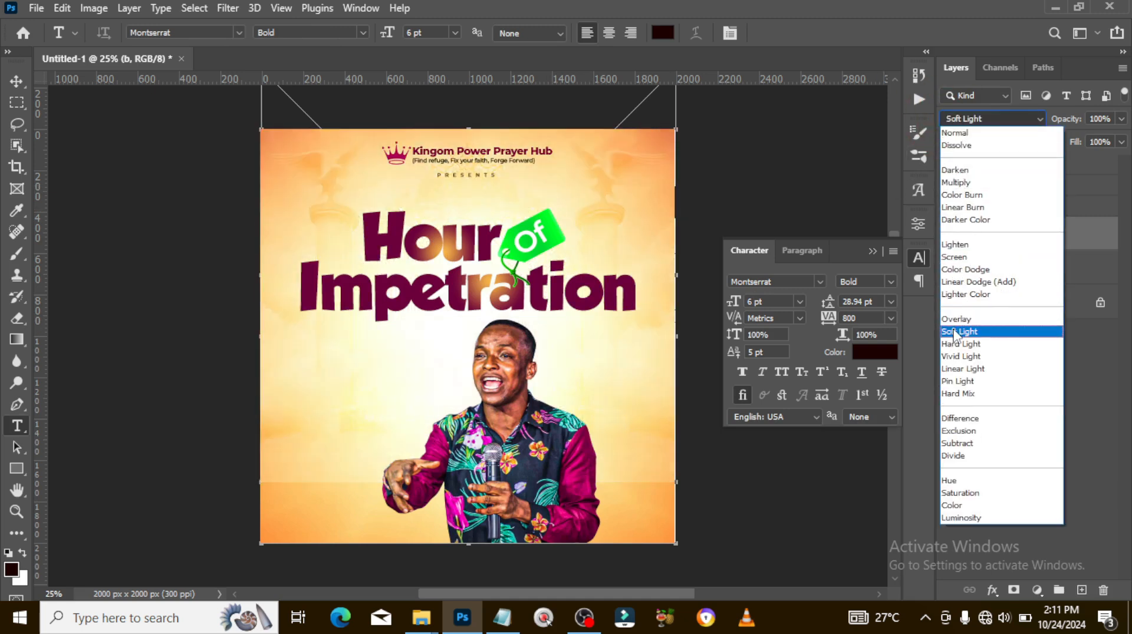
left_click(953, 332)
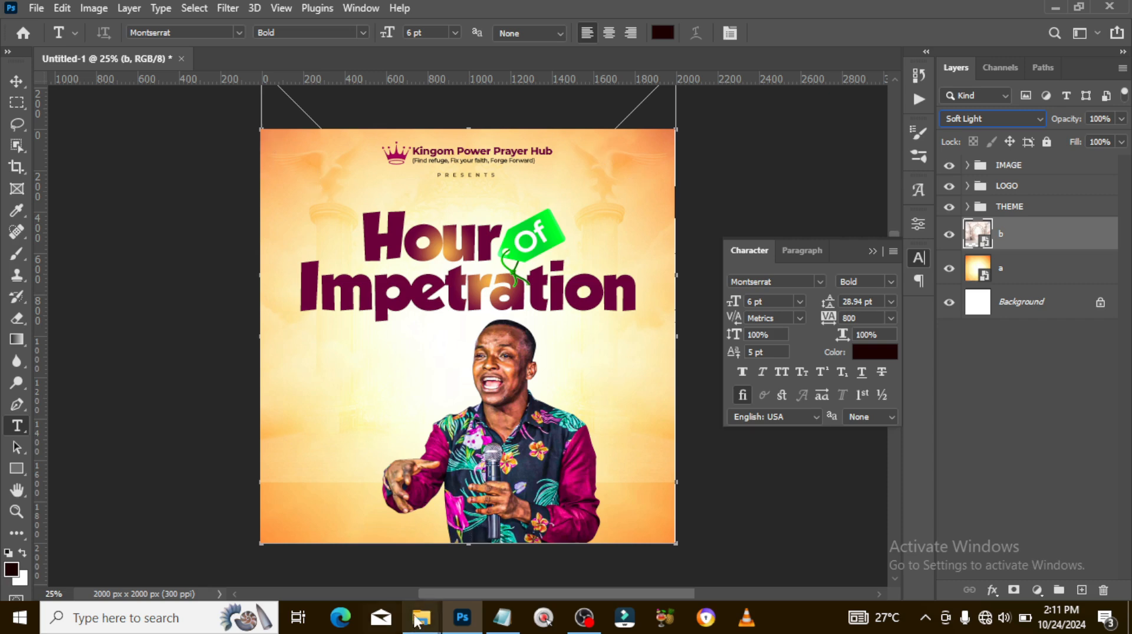
Place the stage lights image c above layer b, scale it to about 66.77% to span the canvas width, and set its blending to Color Dodge
mouse_move(426, 626)
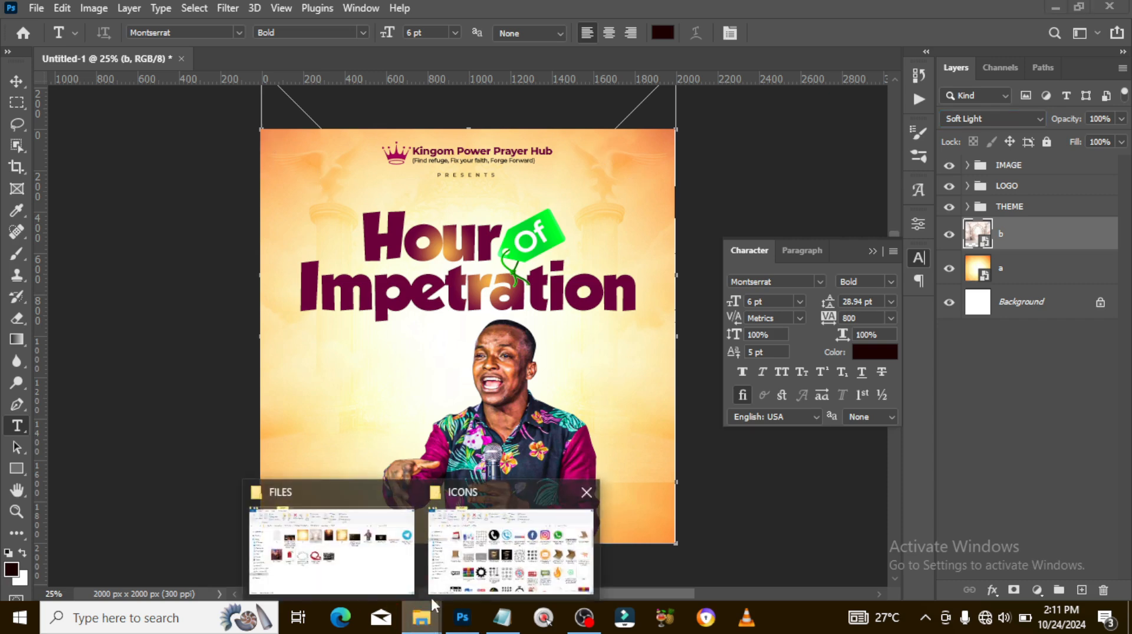
left_click(330, 548)
left_click_drag(548, 209, 500, 471)
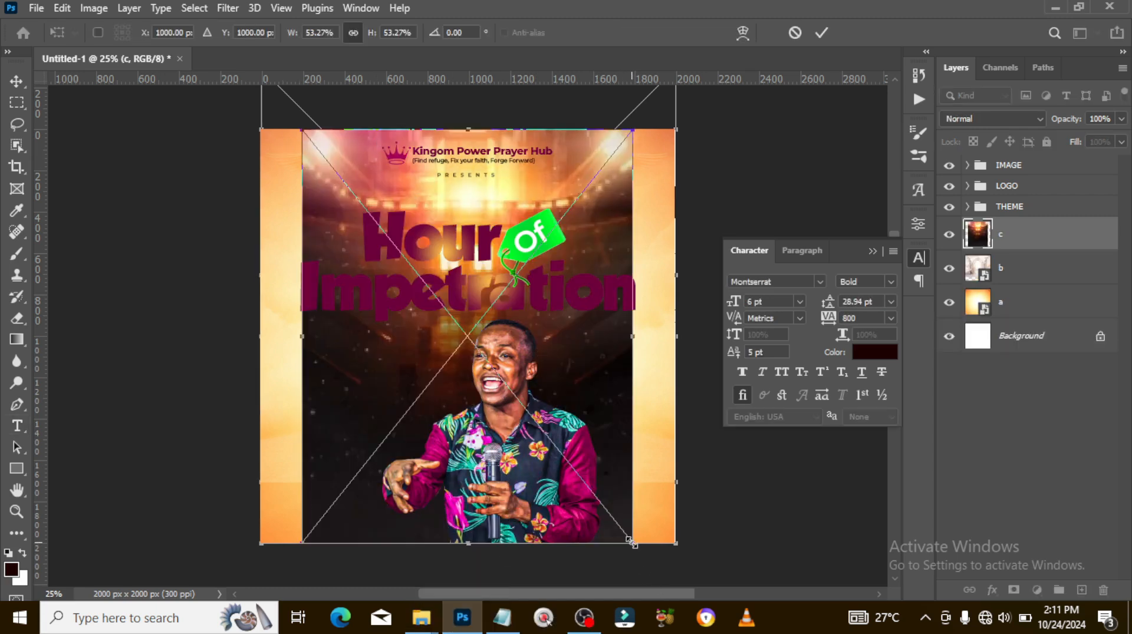
left_click_drag(634, 541, 674, 584)
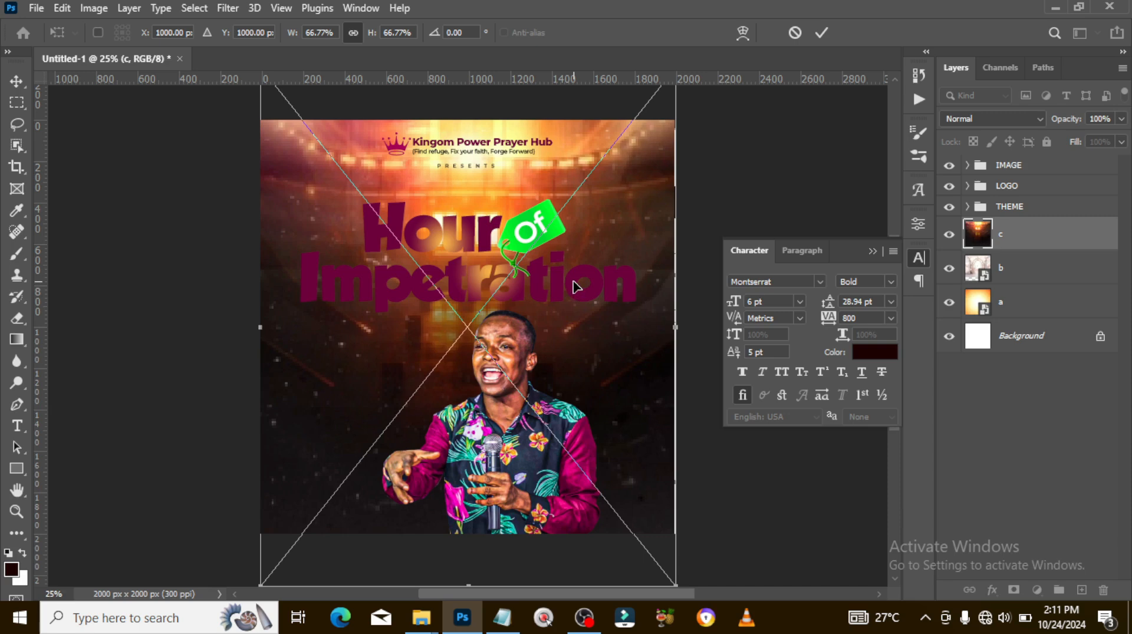
left_click_drag(573, 288, 567, 324)
key("Return")
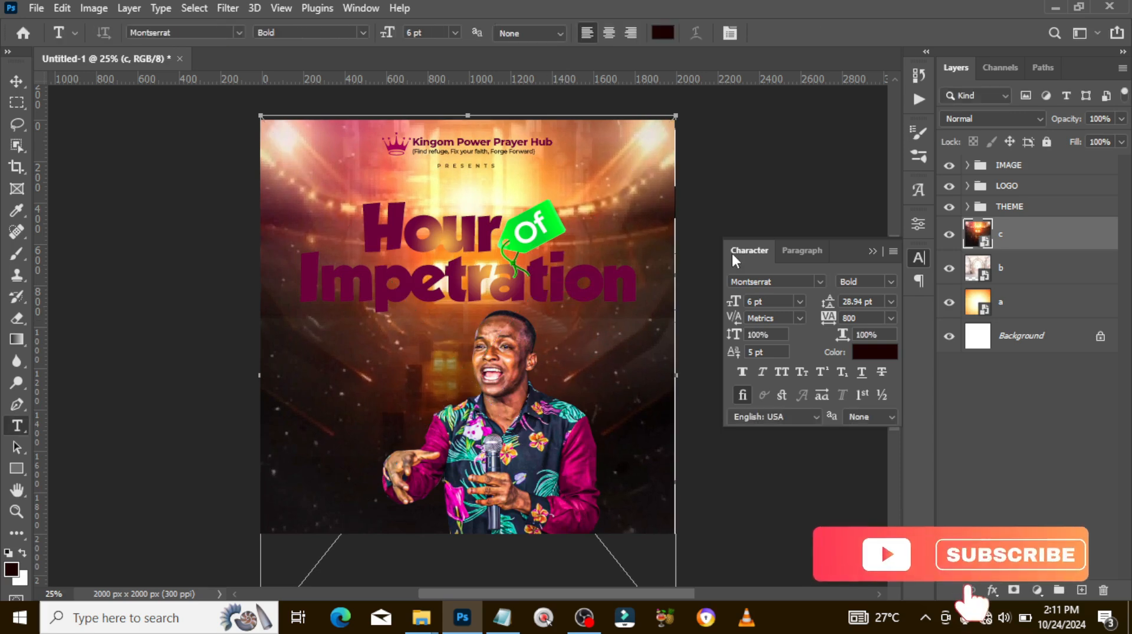
left_click(951, 115)
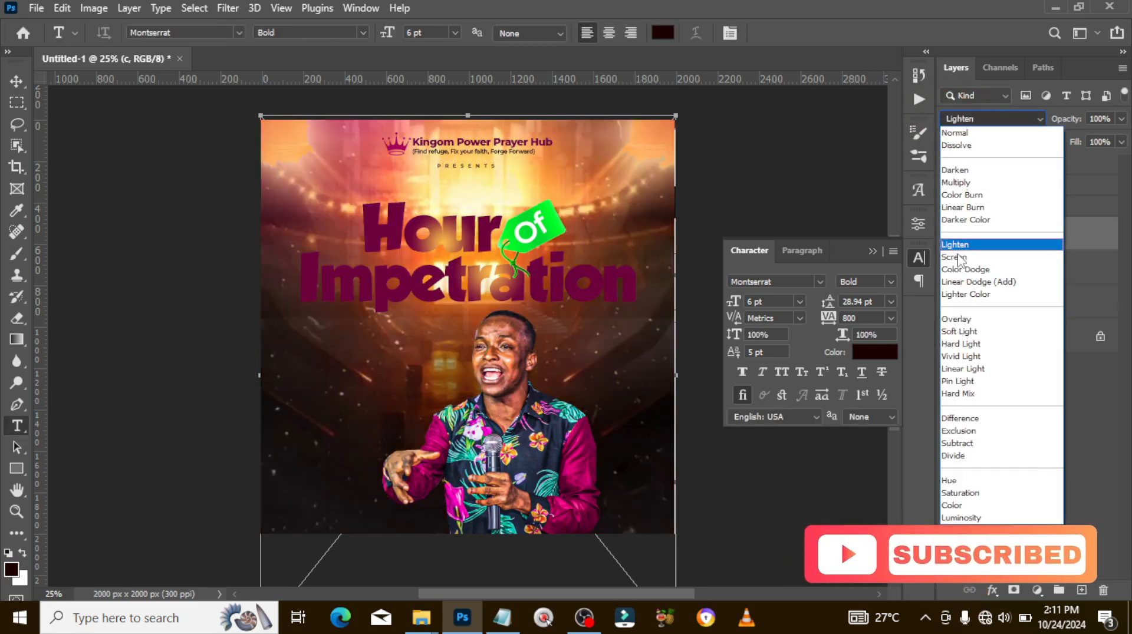
left_click(959, 270)
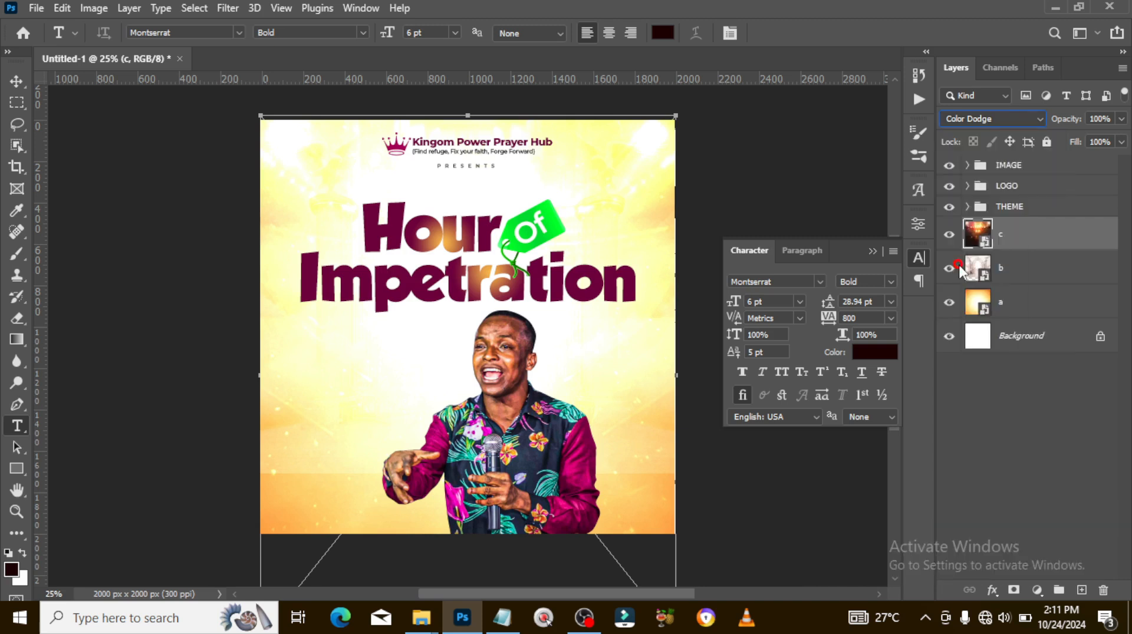
Add a layer mask to layer c and paint out its lower part with a soft black brush of size 1300
left_click(976, 235)
left_click(1014, 590)
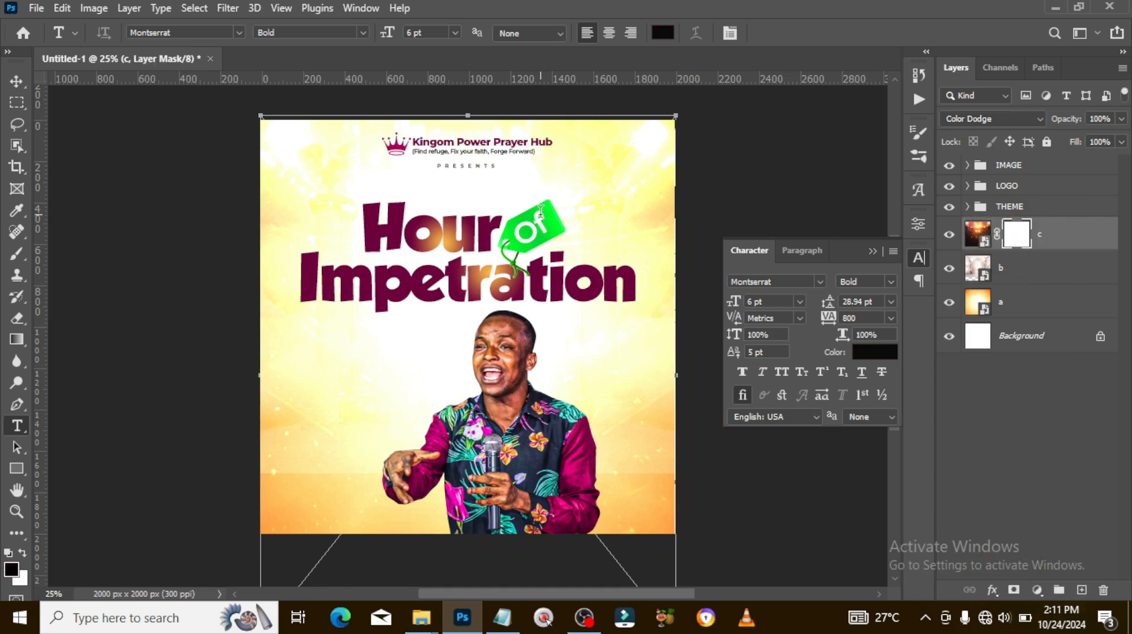
key("b")
key("bracketleft")
key("bracketleft")
key("bracketleft")
key("bracketleft")
key("bracketleft")
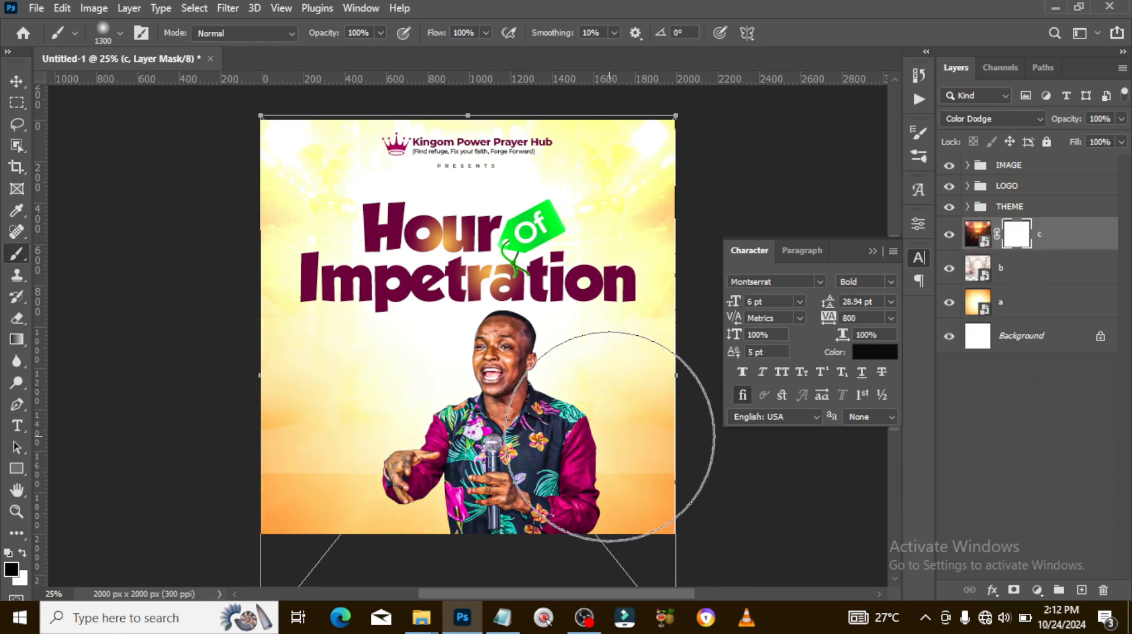
mouse_move(246, 426)
left_mouse_down()
mouse_move(260, 505)
mouse_move(586, 404)
mouse_move(273, 374)
mouse_move(618, 351)
left_mouse_up()
With layer c hidden, add a mask to layer b and paint out its lower part in black, and show layer c again
left_click(974, 234)
left_click(948, 236)
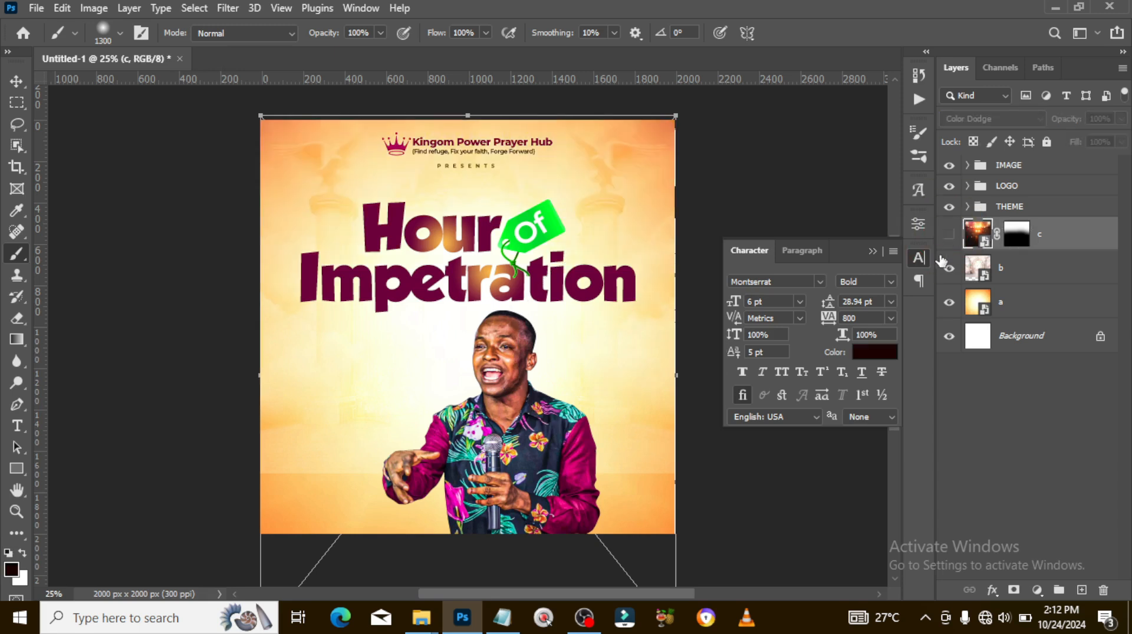
left_click(949, 270)
left_click(949, 269)
left_click(975, 268)
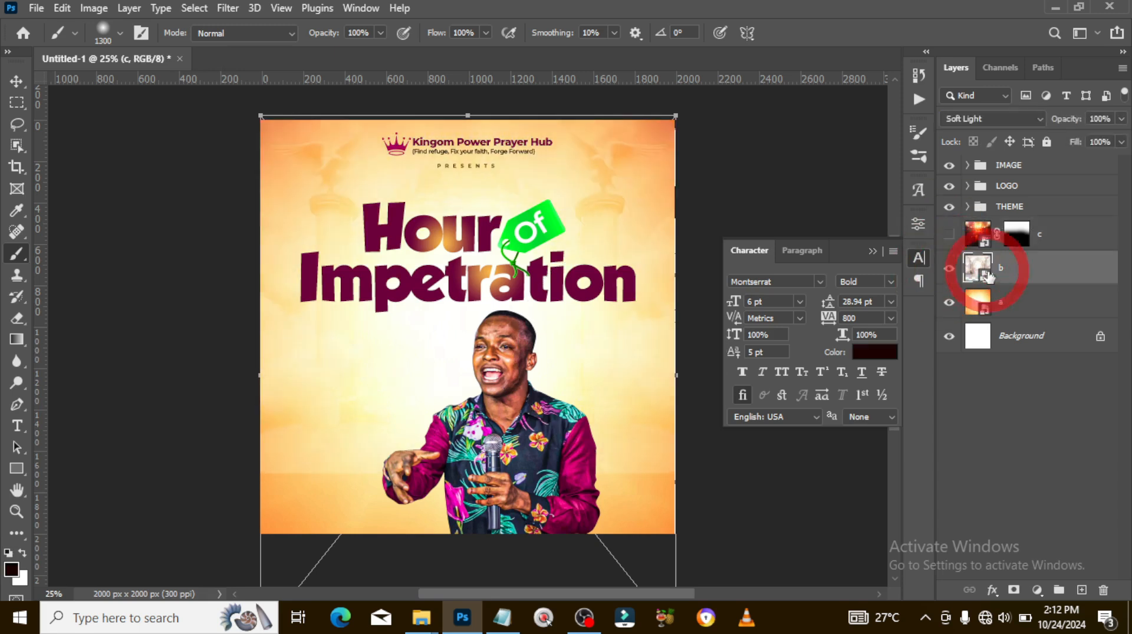
left_click(948, 268)
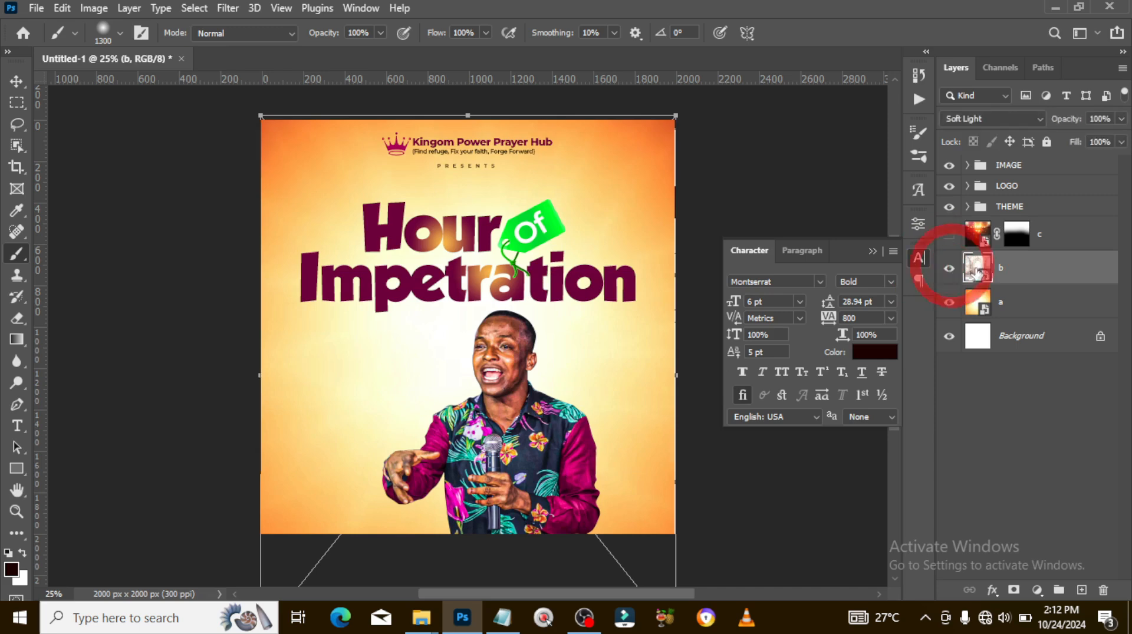
left_click(948, 269)
left_click(1013, 589)
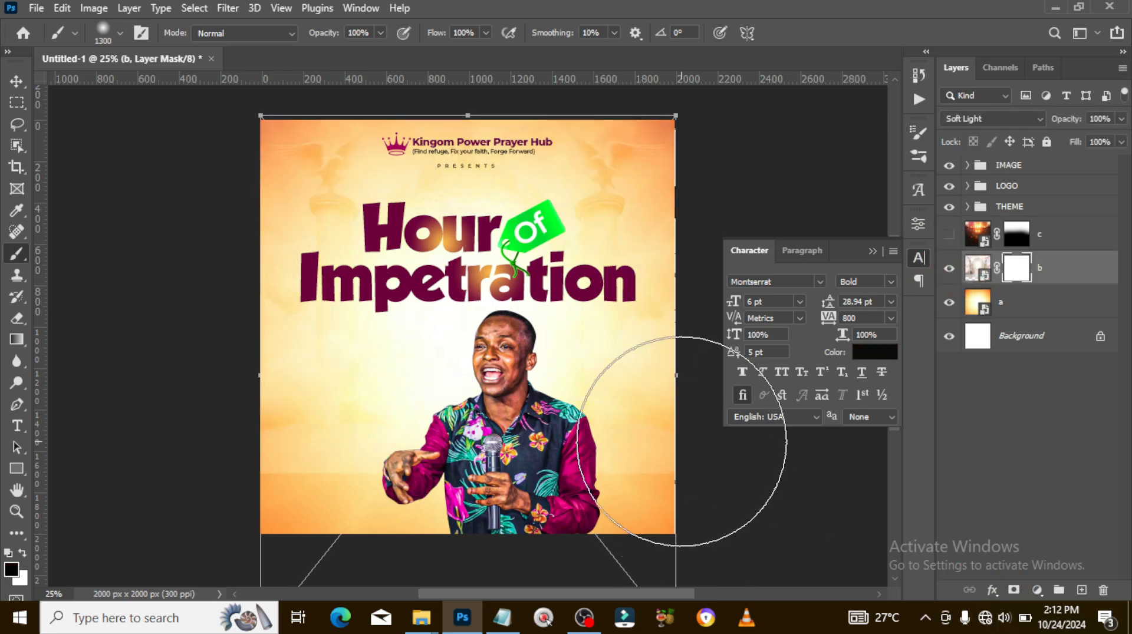
left_click_drag(310, 429, 758, 480)
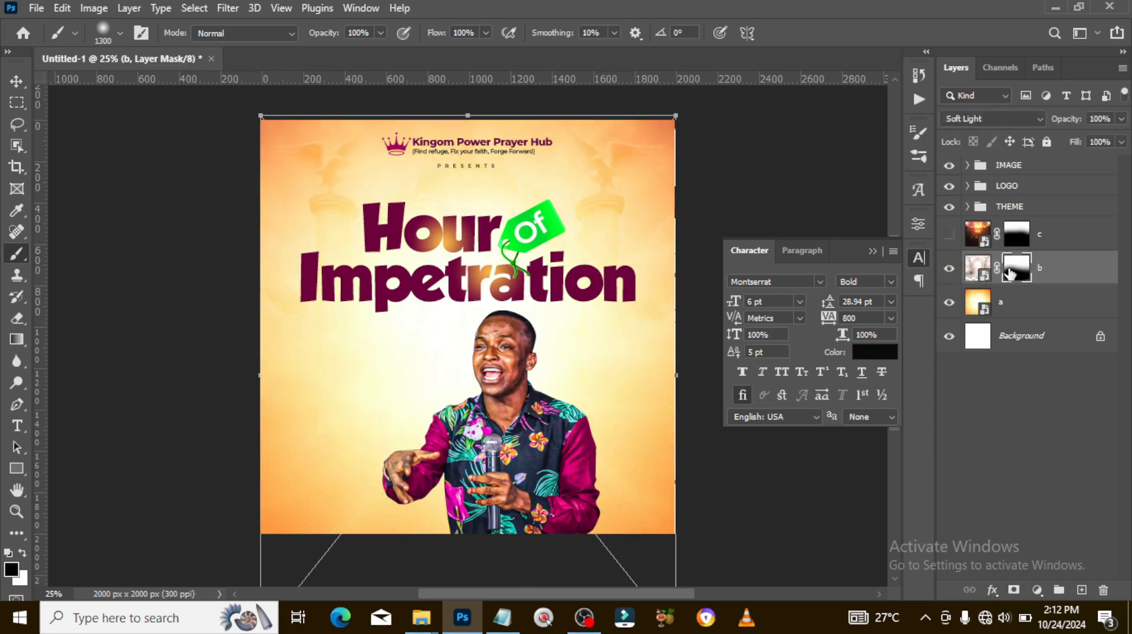
left_click(977, 239)
left_click(948, 234)
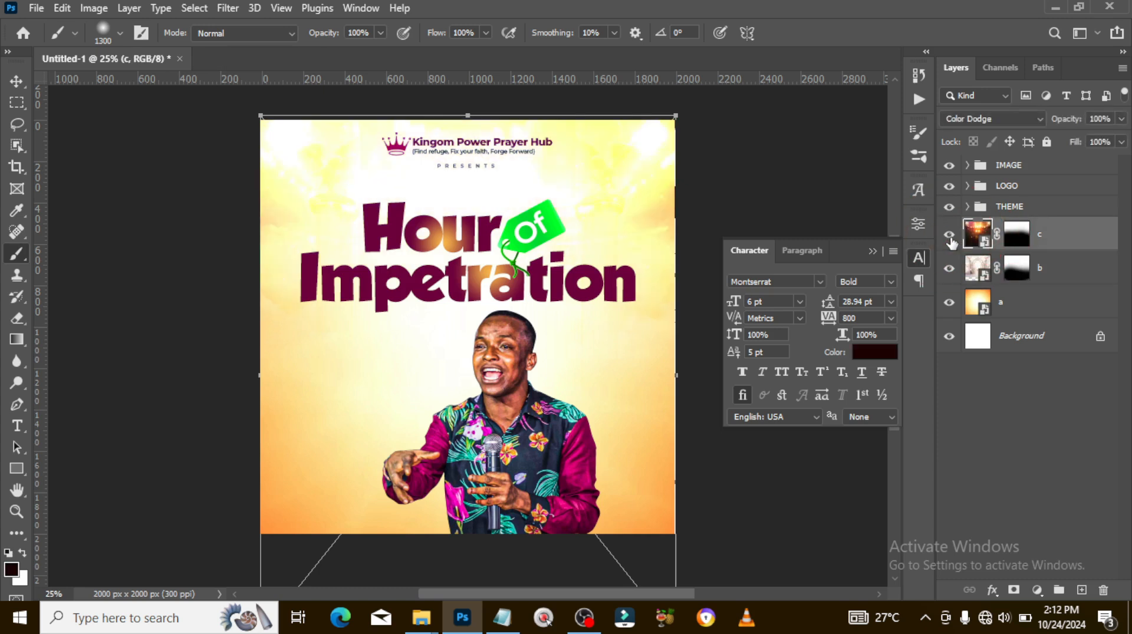
left_click(1017, 235)
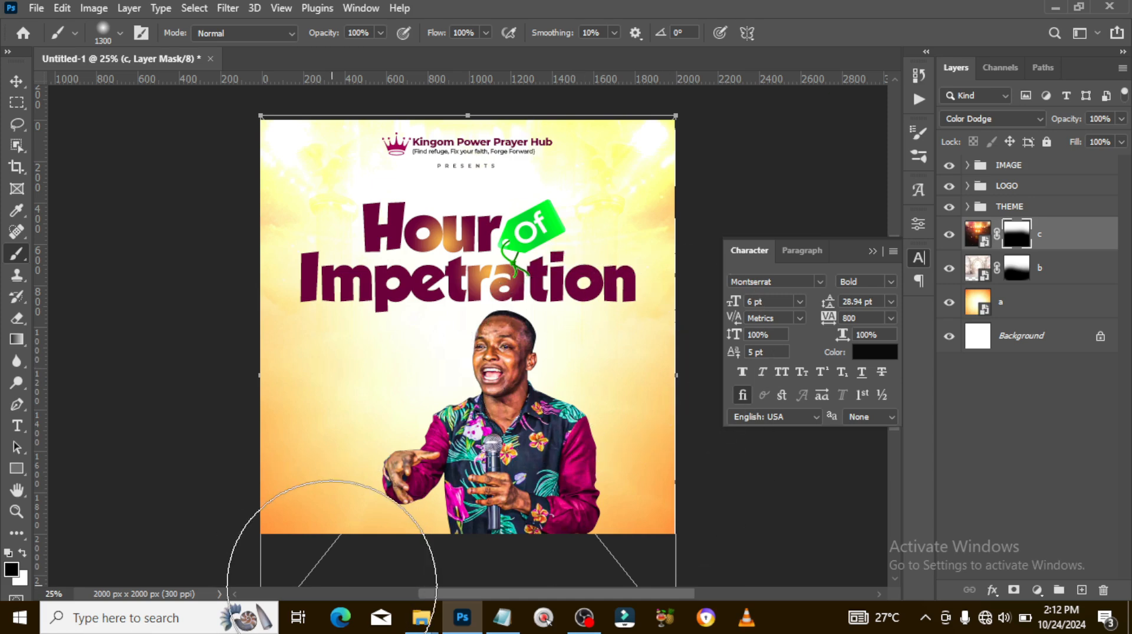
Place the red cloth image above layer c, rotated about 60°, with one curve showing in the canvas's lower-left corner
key("v")
mouse_move(421, 618)
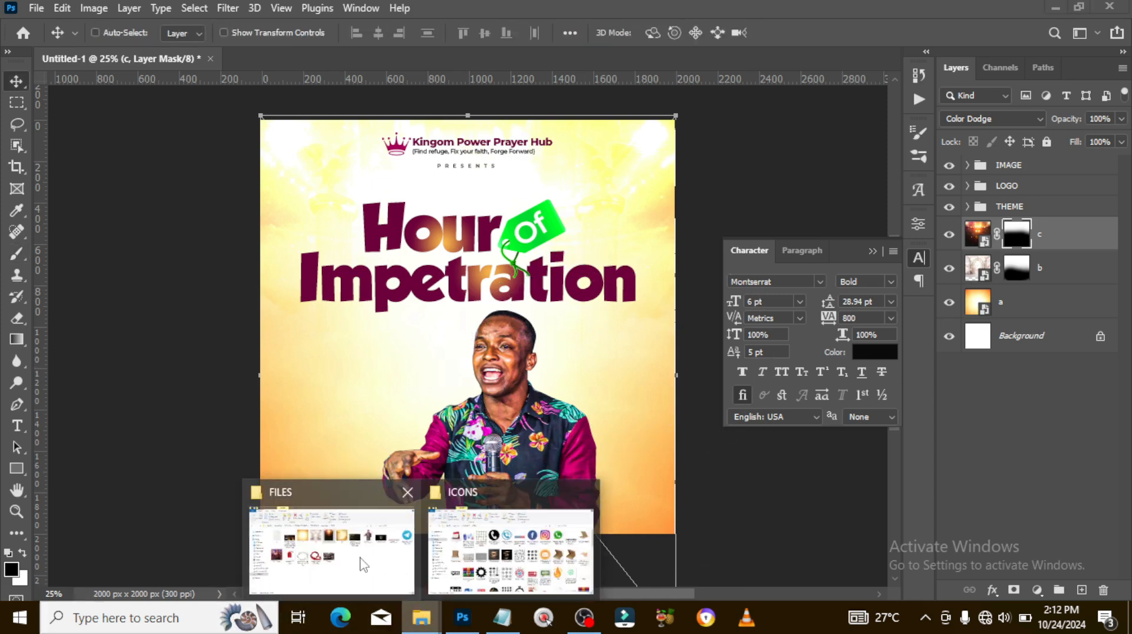
left_click(377, 564)
left_click(455, 339)
left_click_drag(463, 596, 474, 460)
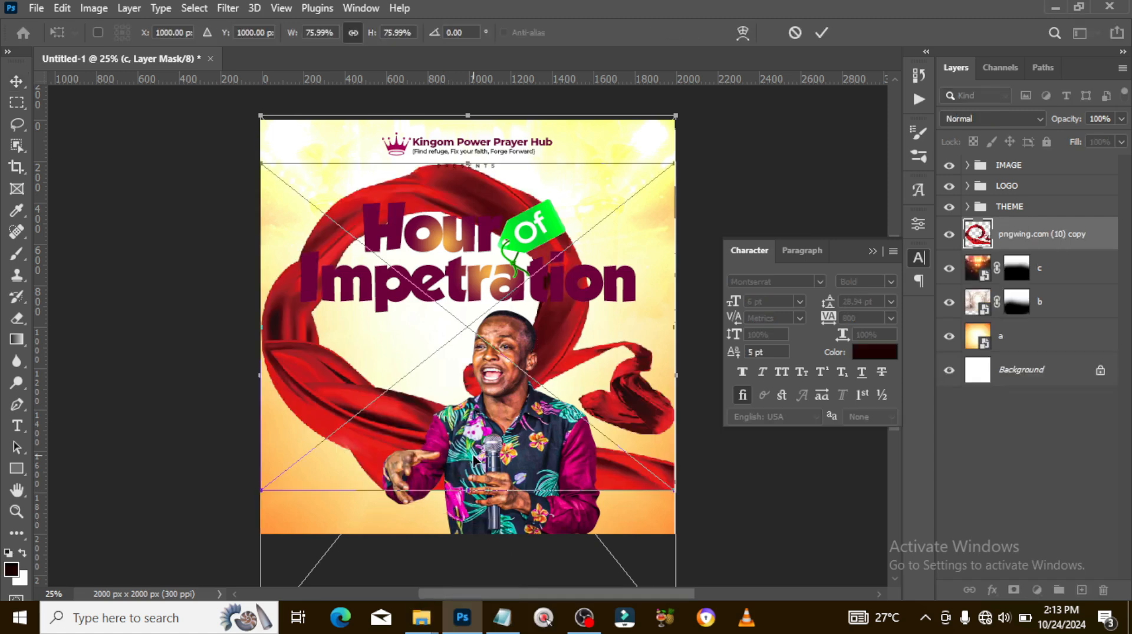
left_click_drag(647, 534, 702, 301)
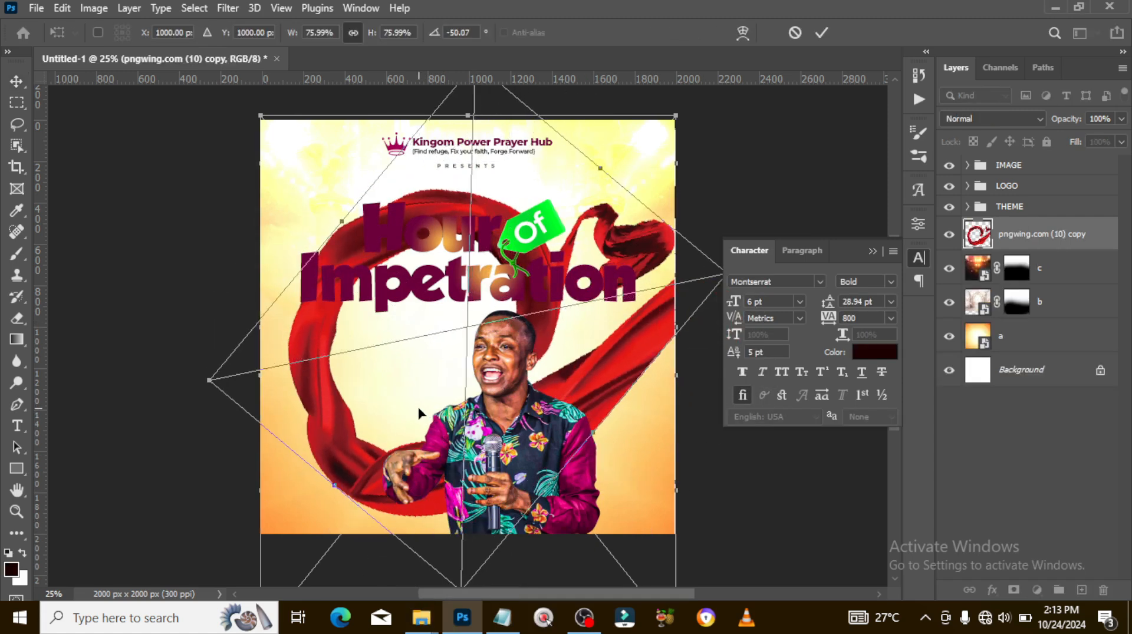
left_click_drag(399, 399, 373, 440)
left_click_drag(601, 169, 548, 566)
left_click_drag(489, 171, 266, 404)
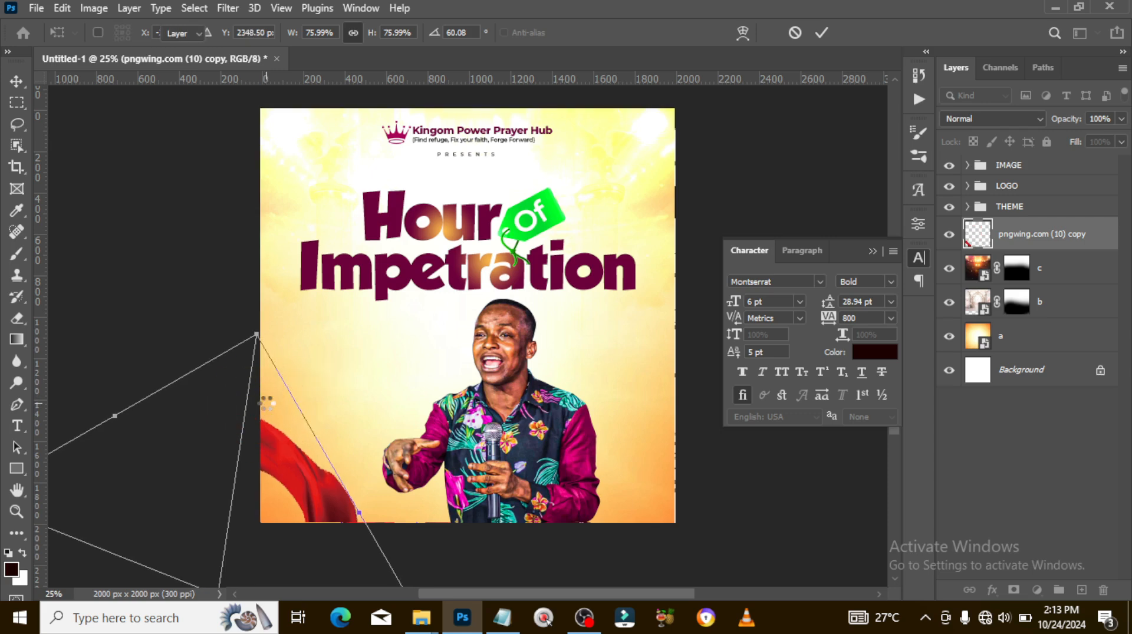
key("Return")
Apply a Motion Blur to the lower-left red cloth layer with an angle of 31° and a distance of 17 pixels
left_click(227, 8)
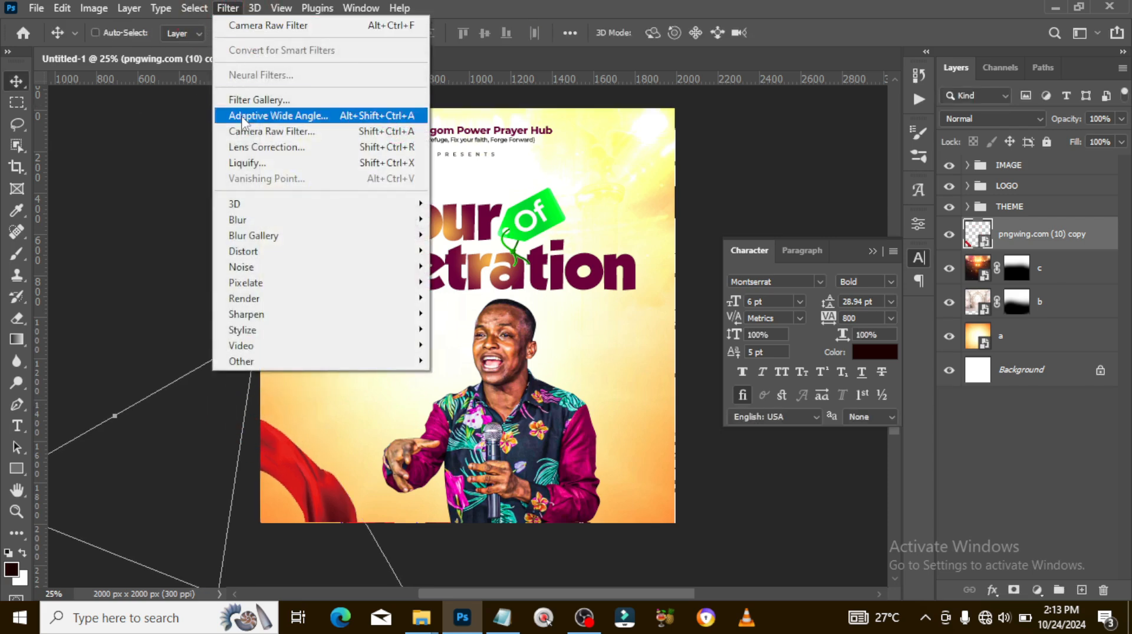
left_click(235, 219)
left_click(480, 312)
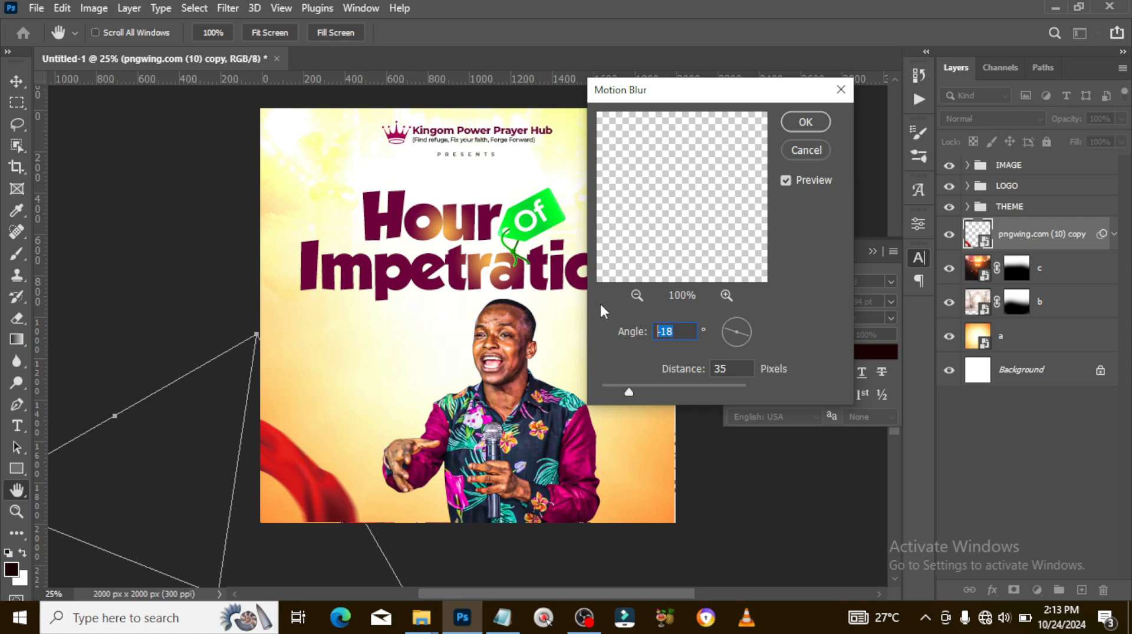
type("31")
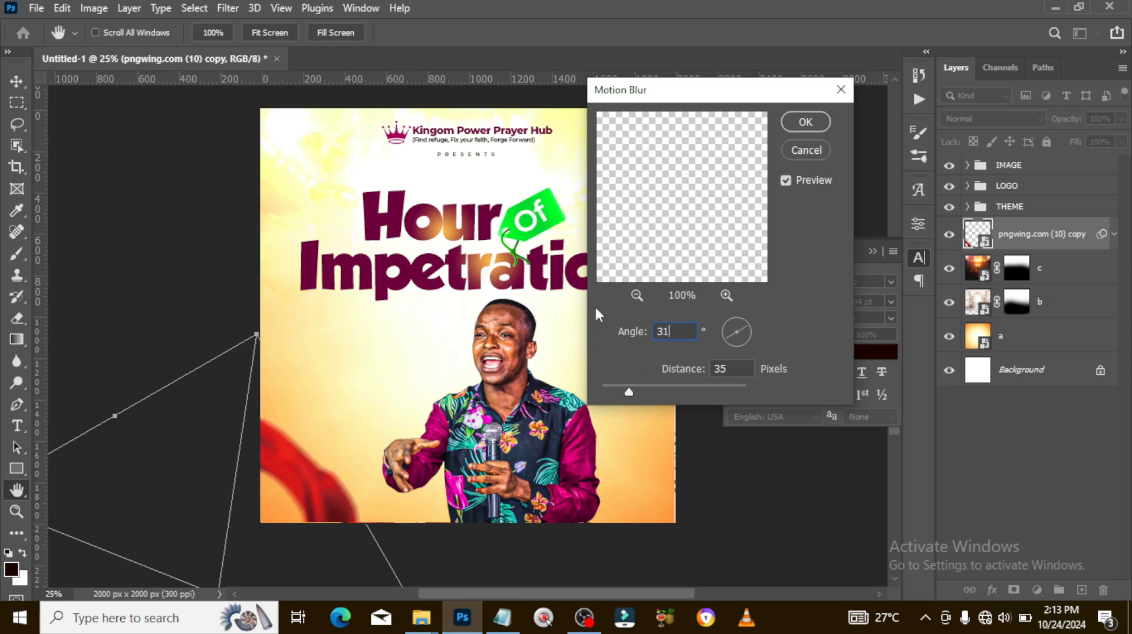
type("17")
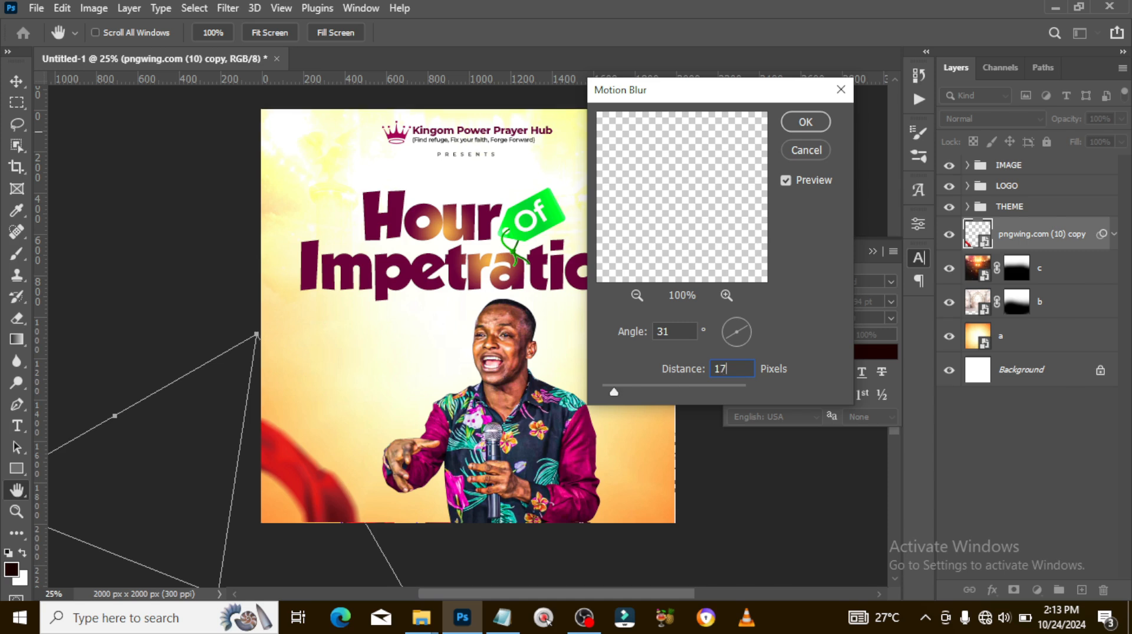
left_click(805, 122)
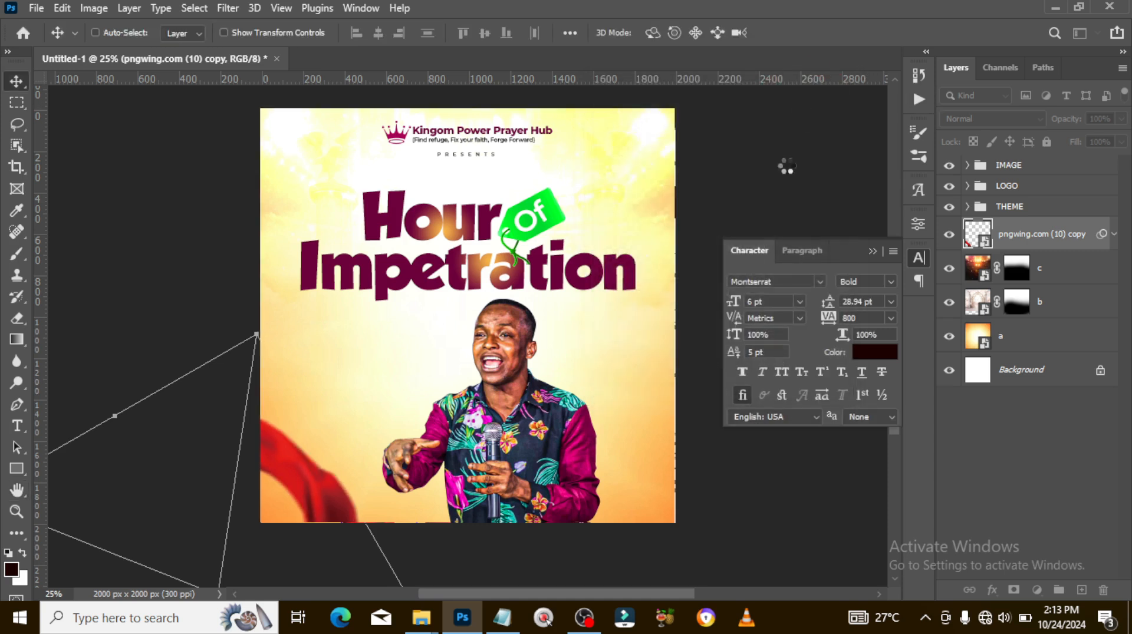
left_click(1113, 234)
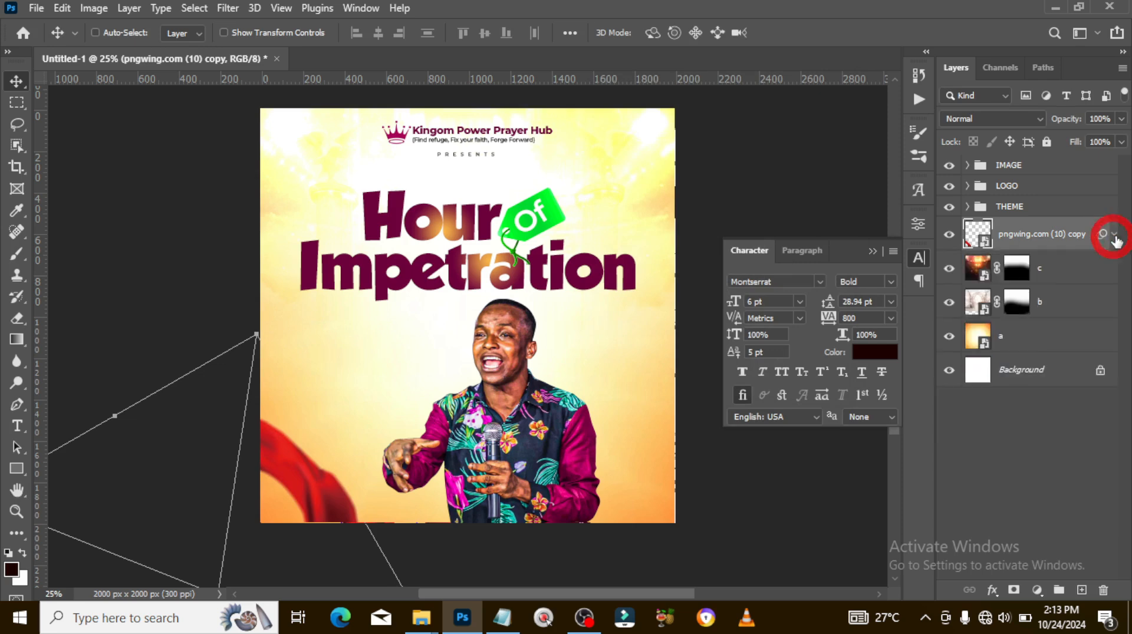
Duplicate the blurred red cloth and rotate and position the copy so it curves into the canvas's upper-right corner
key("ctrl+j")
key("ctrl+t")
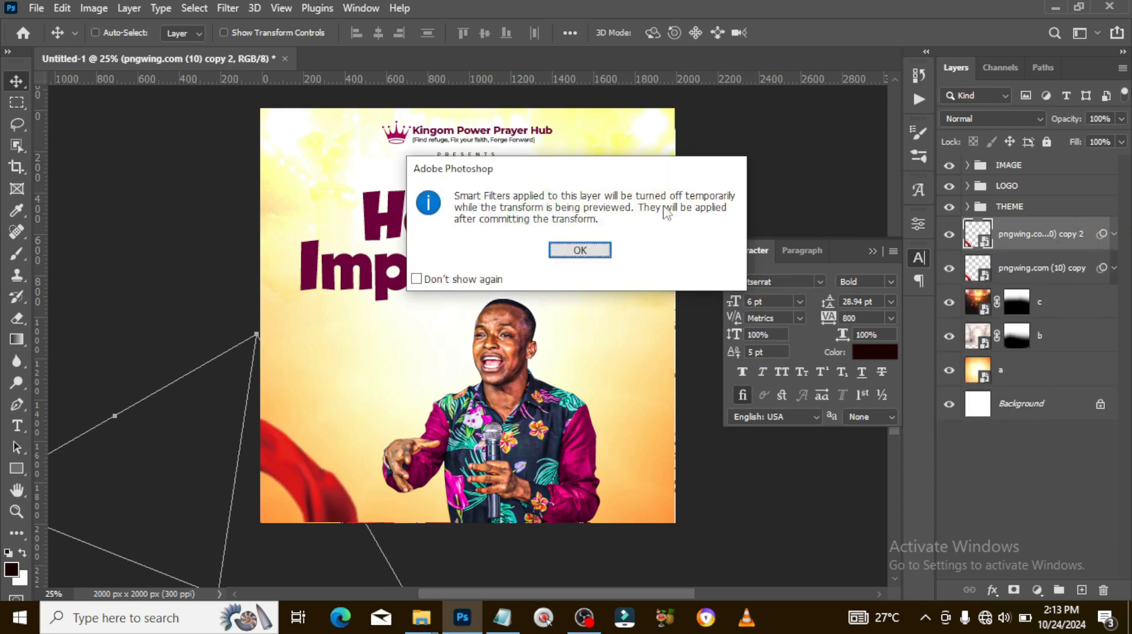
left_click(580, 250)
left_click_drag(411, 240, 613, 531)
left_click_drag(462, 584, 533, 362)
left_click_drag(662, 284, 792, 238)
left_click_drag(597, 262, 664, 319)
left_click_drag(794, 176, 778, 158)
double_click(778, 156)
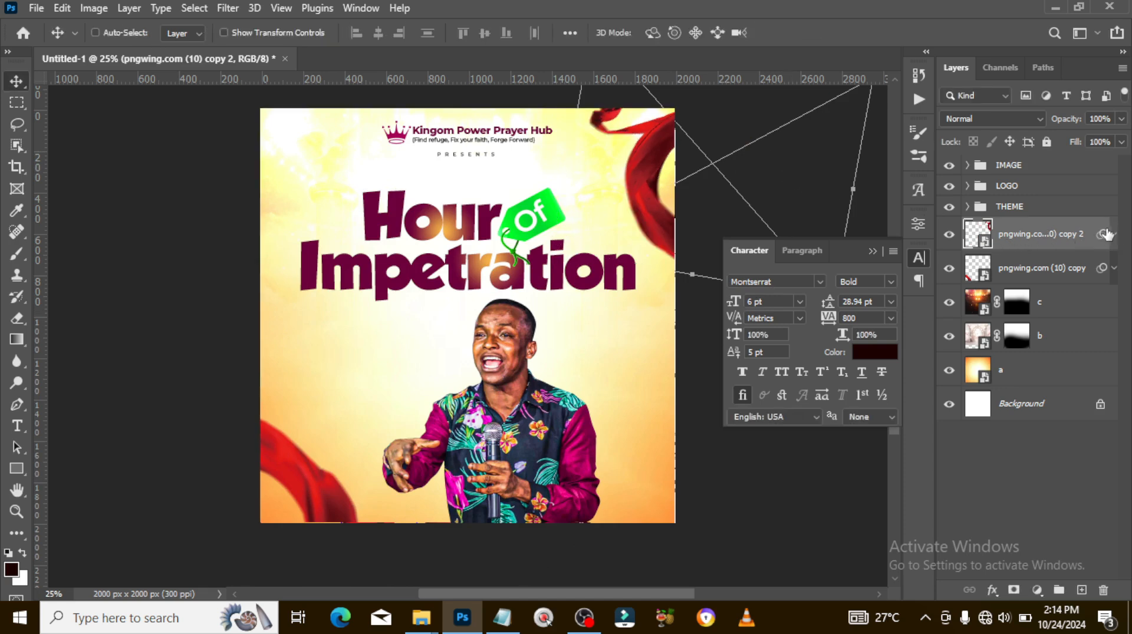
Set the Motion Blur angle of the upper-right cloth copy to -96°
left_click(1111, 234)
double_click(1035, 289)
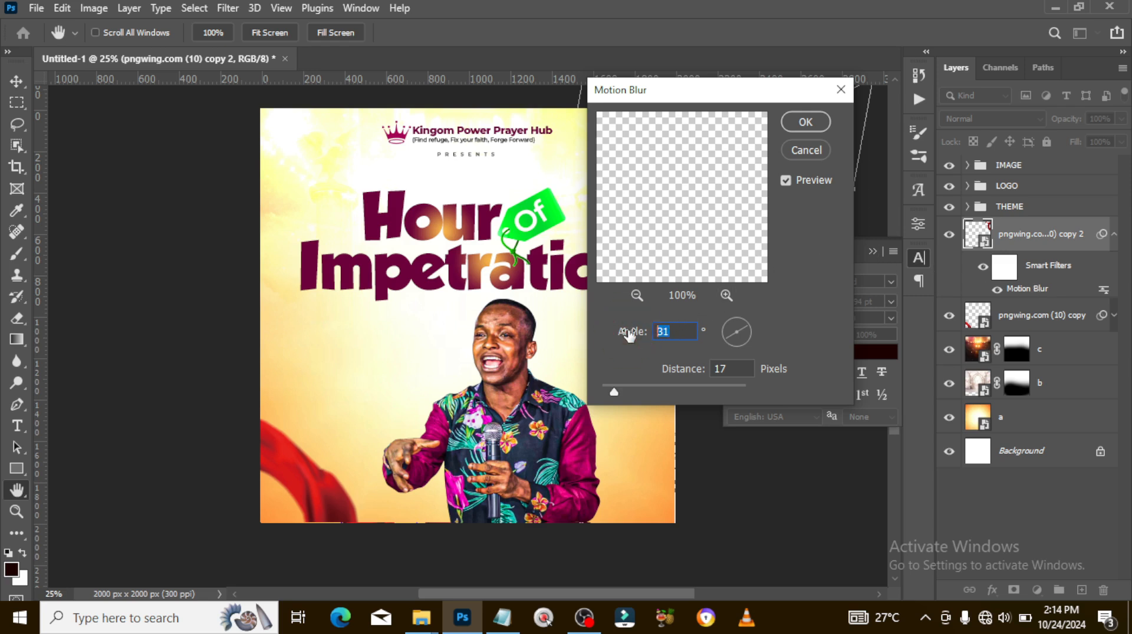
type("-")
type("96")
left_click(805, 123)
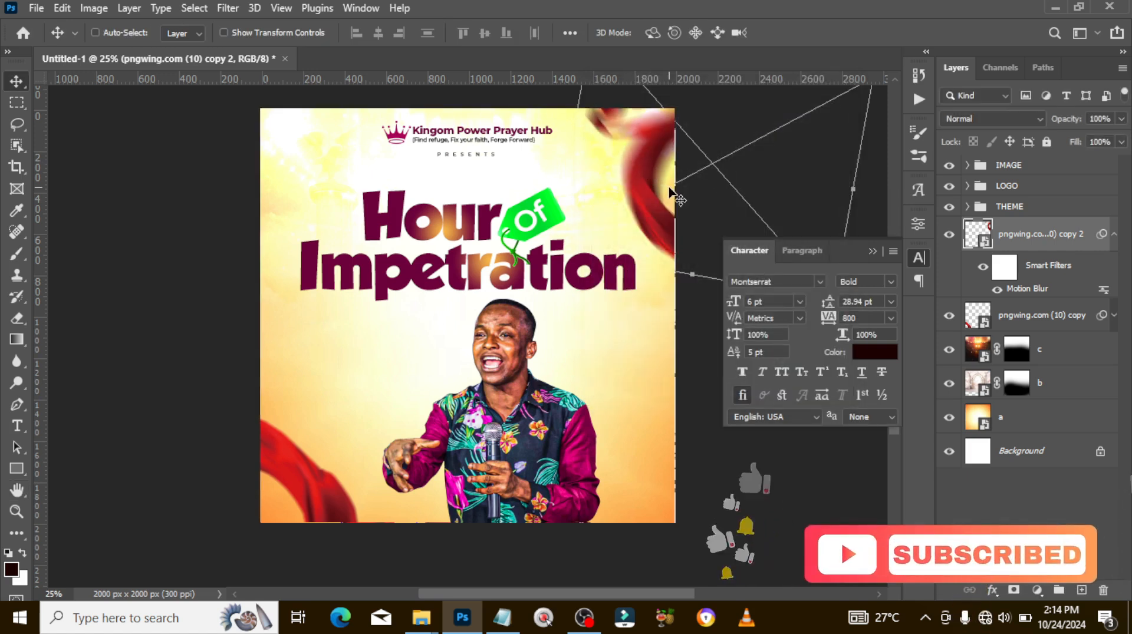
left_click(874, 251)
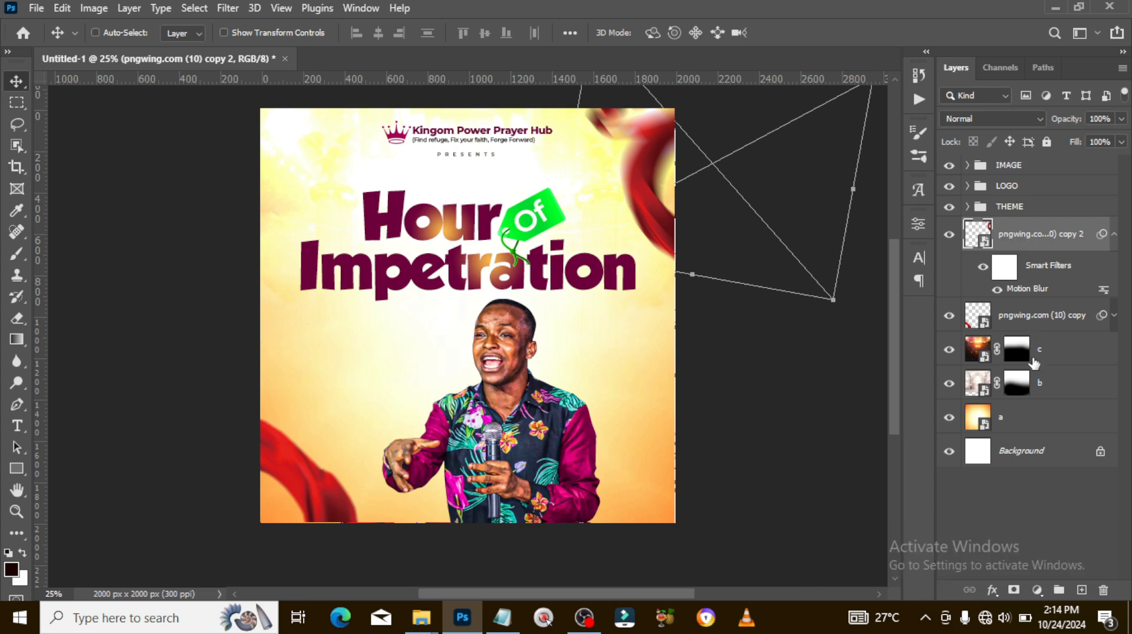
Group both red cloth layers with layers c, b and a, and name the group BG
left_click(1042, 427, "shift")
key("ctrl+g")
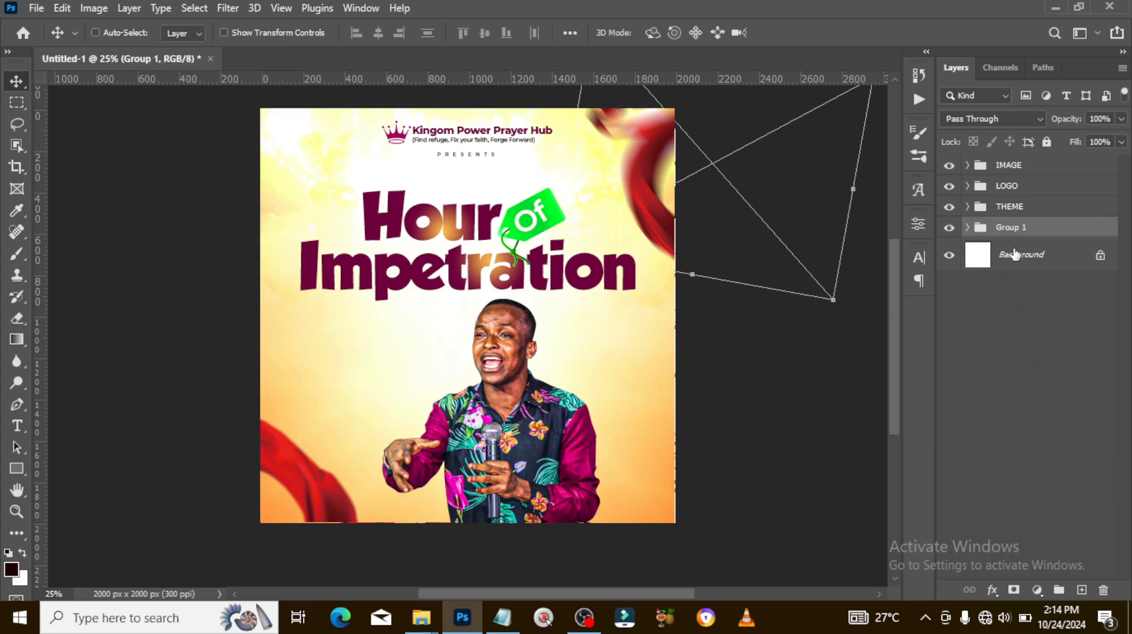
double_click(1008, 228)
type("BG")
key("Return")
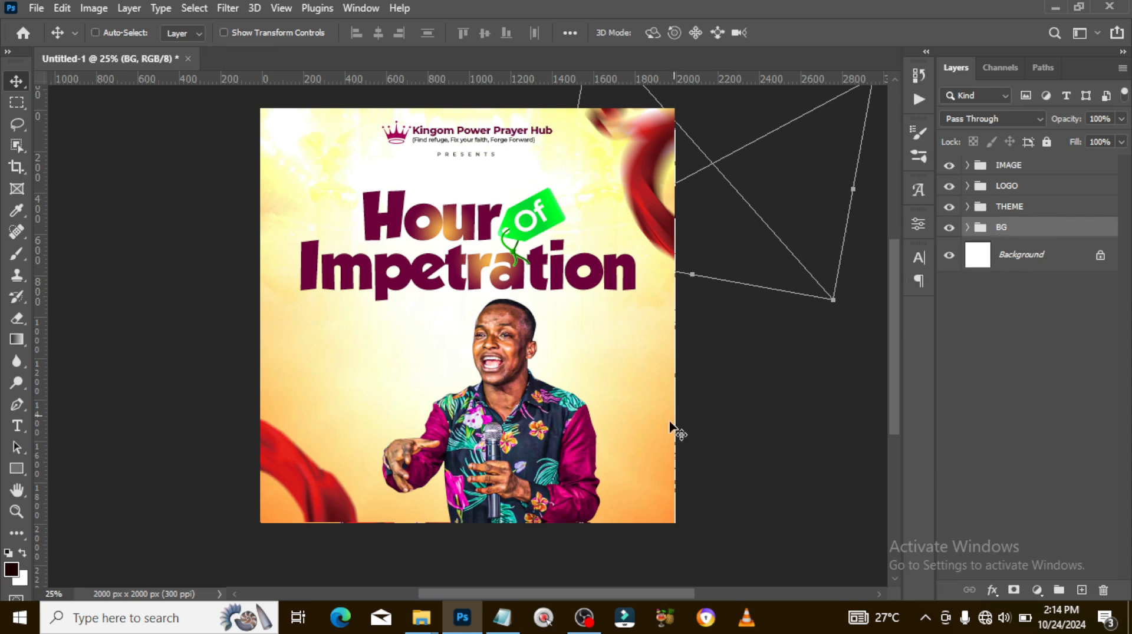
Add a text layer reading "FAITH" above the BG group, beside the speaker
key("t")
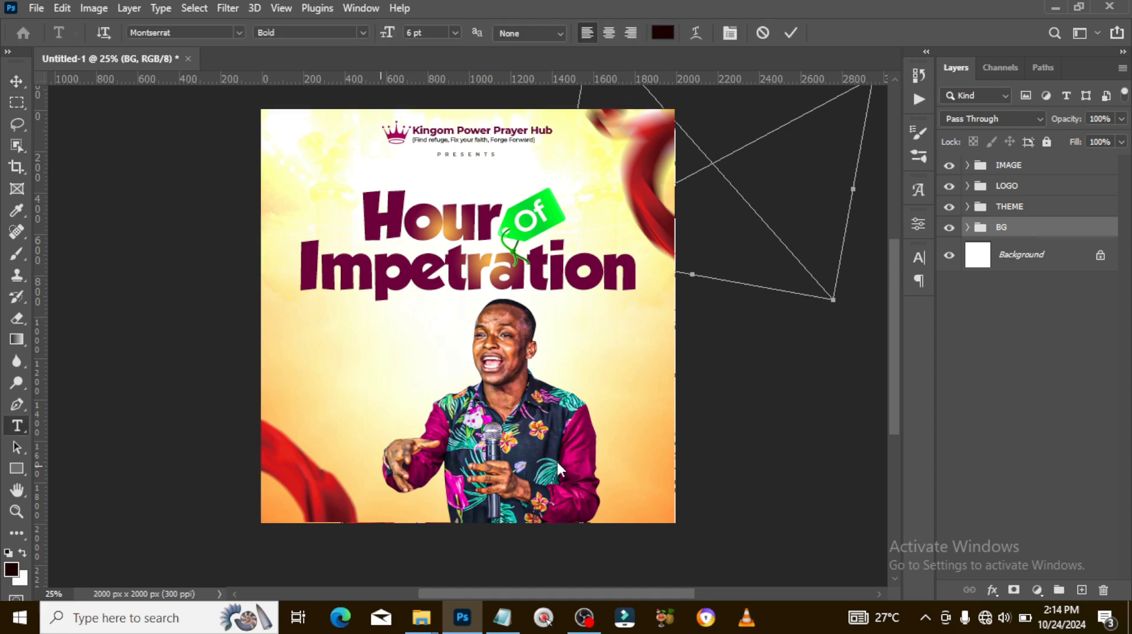
left_click(380, 376)
key("BackSpace")
type("FAITH")
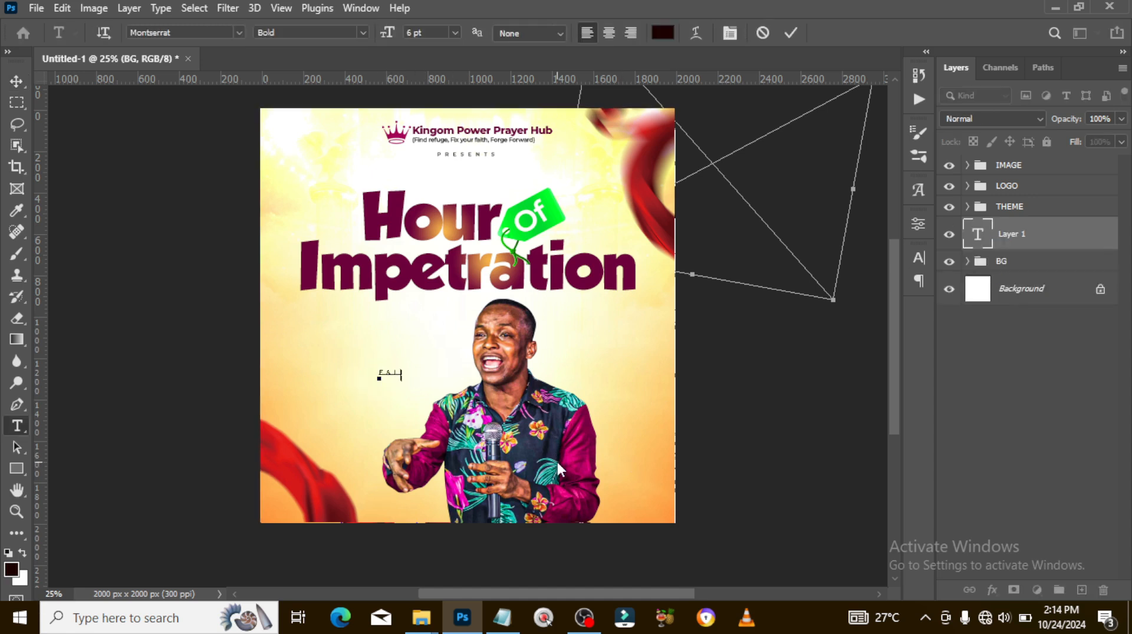
left_click(996, 243)
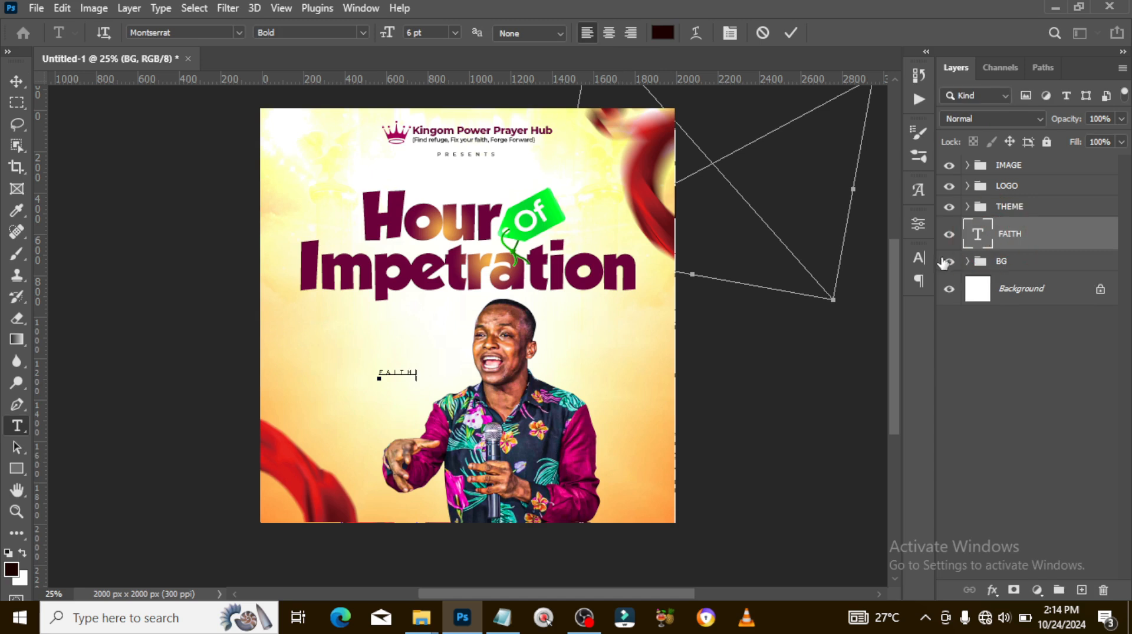
Set the FAITH text's tracking to 0 and scale it up to about 114 pt behind the speaker
left_click(917, 258)
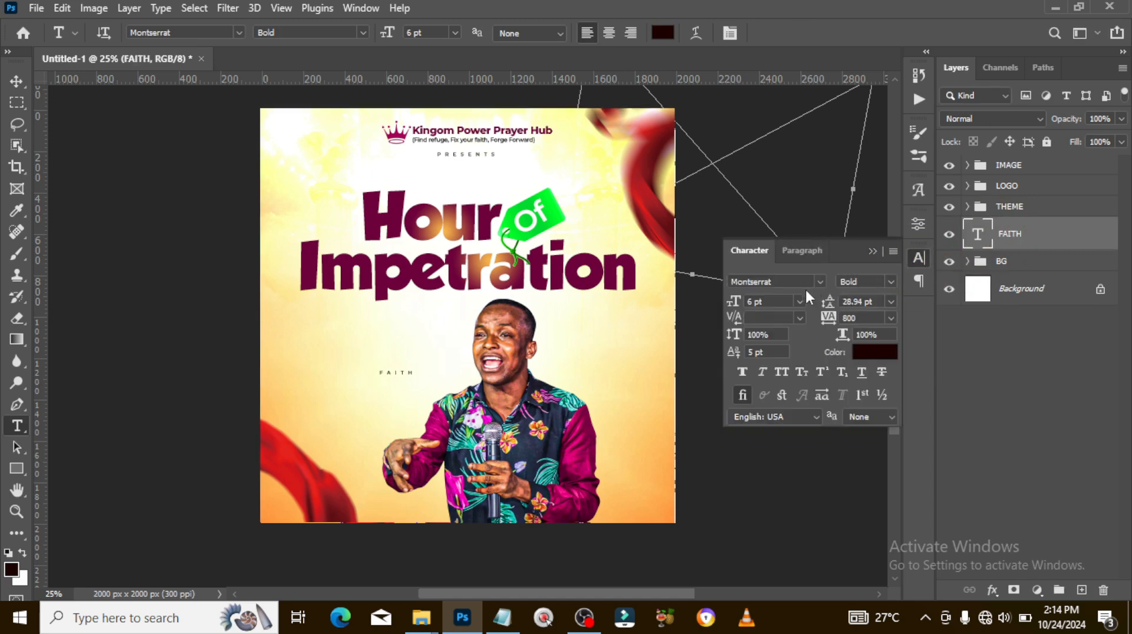
left_click_drag(857, 318, 827, 316)
type("2")
key("ctrl+t")
left_click_drag(395, 369, 683, 248)
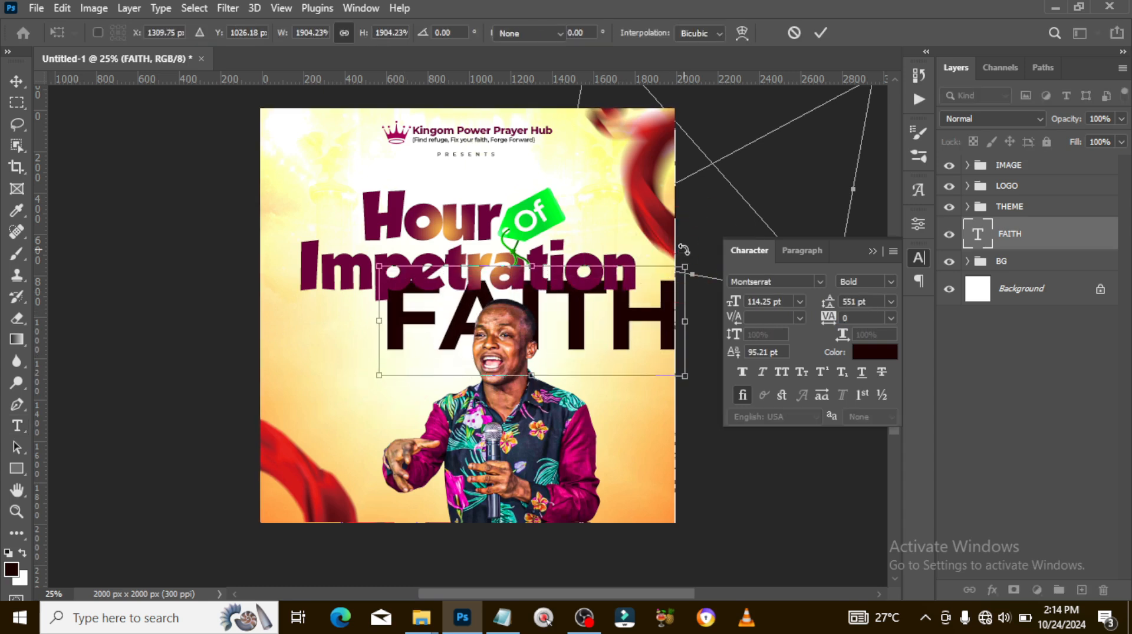
key("Return")
Colour the FAITH text white (ffffff) and reduce its layer opacity to 30%
left_click(996, 122)
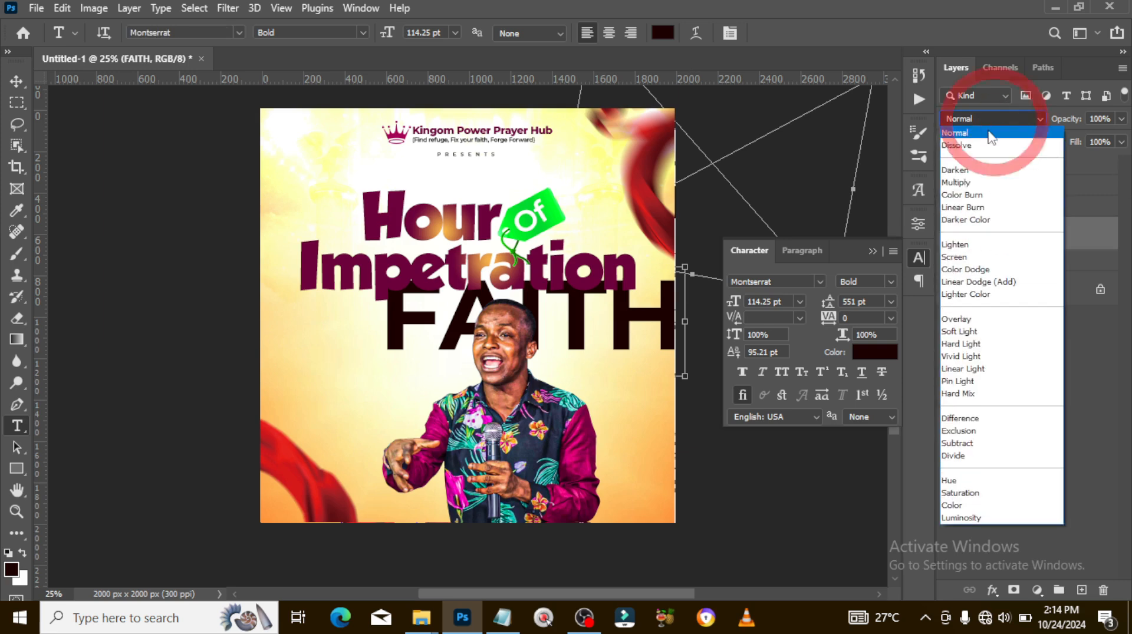
left_click(851, 251)
left_click(880, 352)
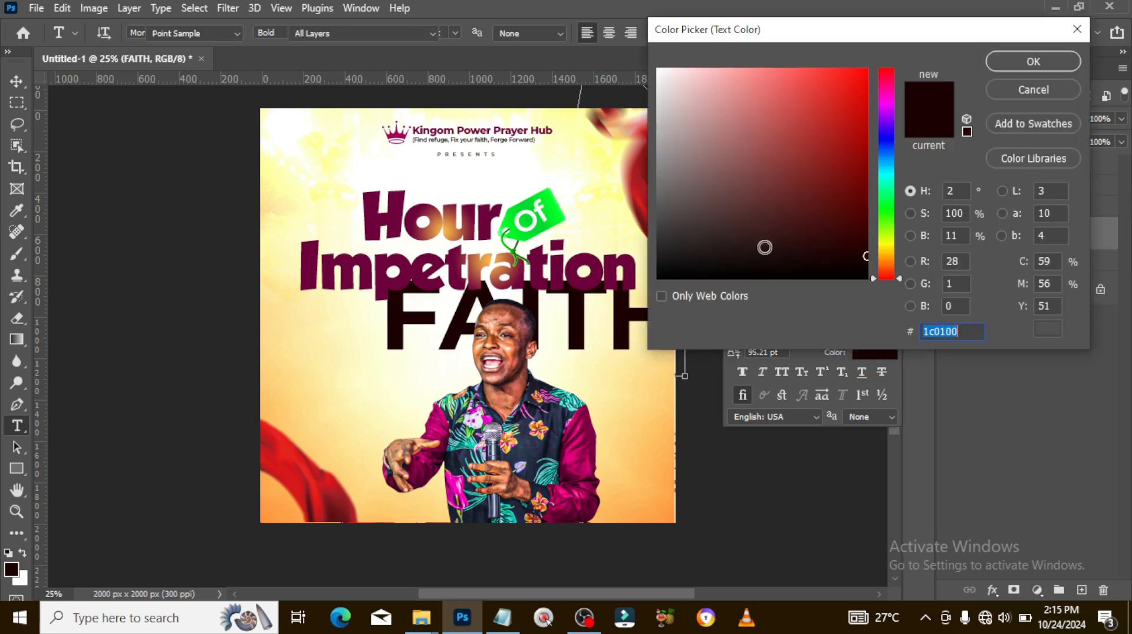
left_click_drag(707, 95, 618, 5)
left_click(1030, 63)
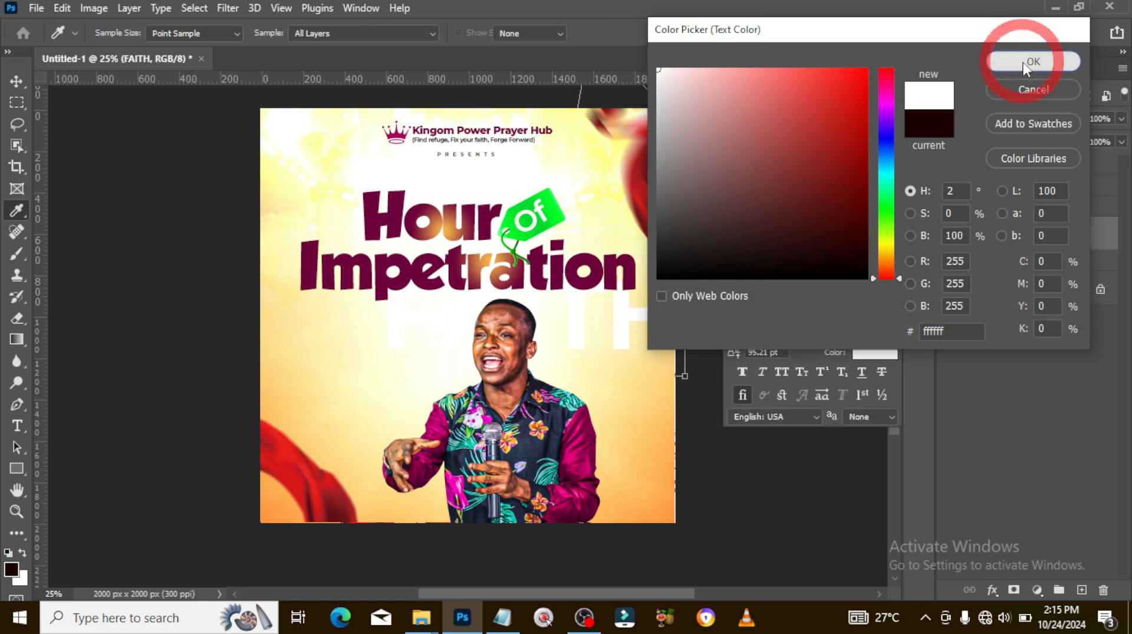
left_click(1115, 119)
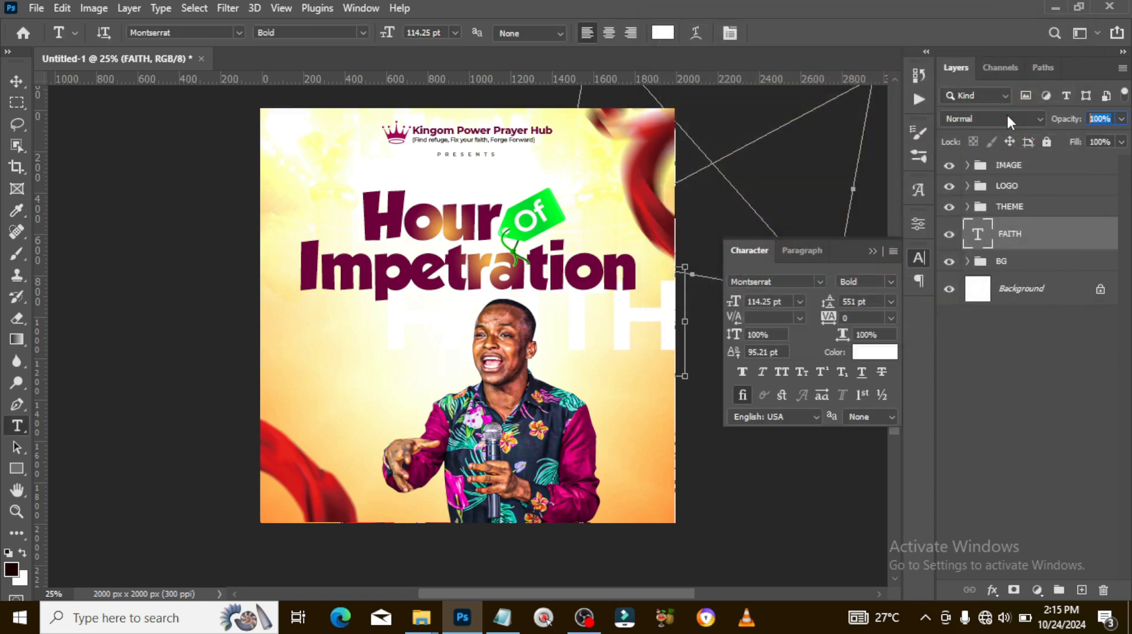
type("30")
key("Return")
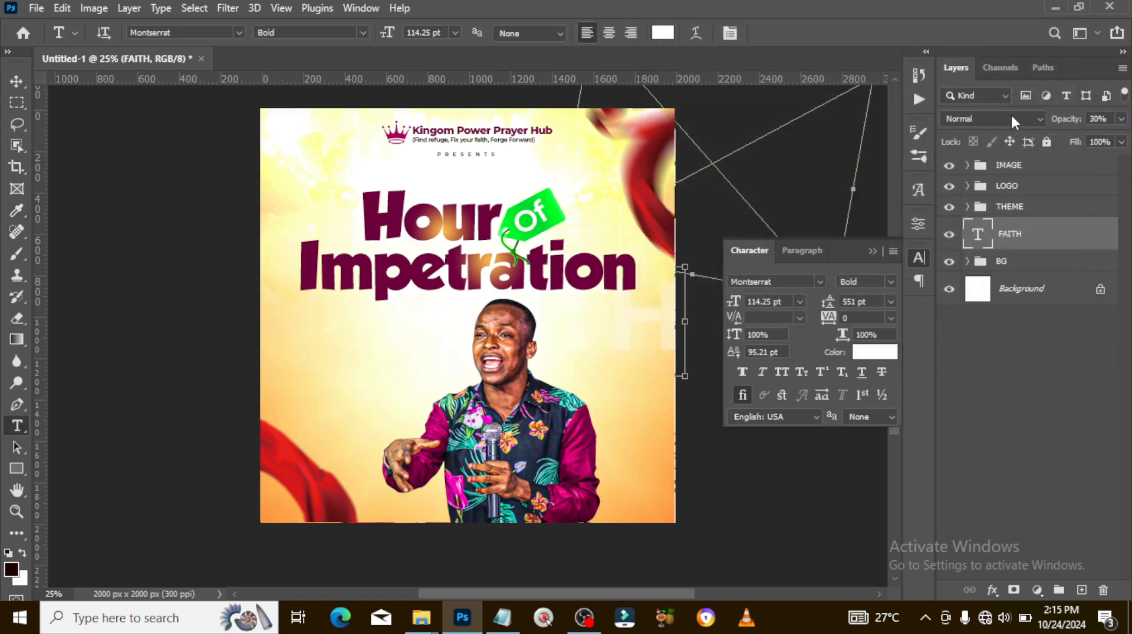
Rotate the FAITH text 90° counterclockwise and place it vertically at the canvas's lower right, beside the speaker
key("ctrl+t")
right_click(604, 208)
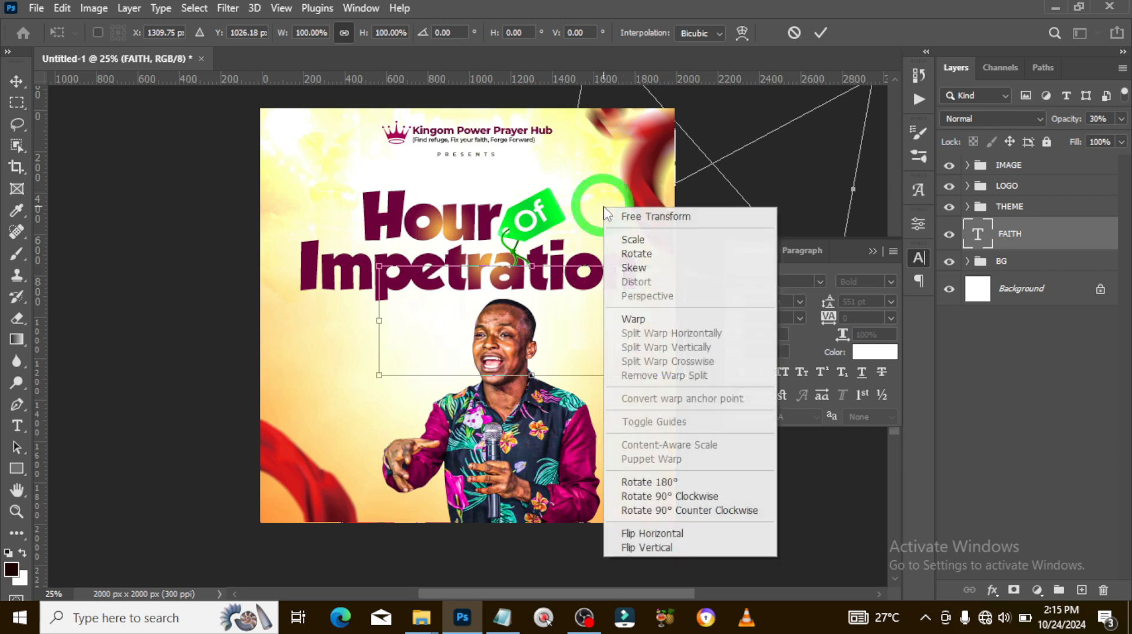
left_click(665, 511)
key("Return")
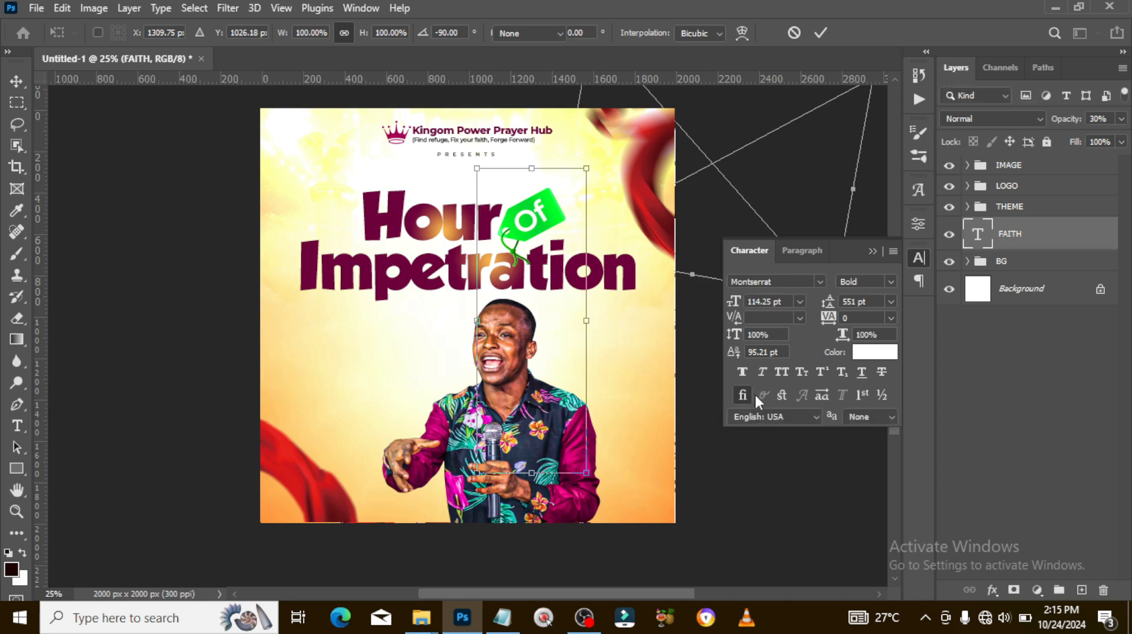
mouse_move(618, 411)
left_mouse_down()
mouse_move(621, 450)
mouse_move(616, 426)
left_mouse_up()
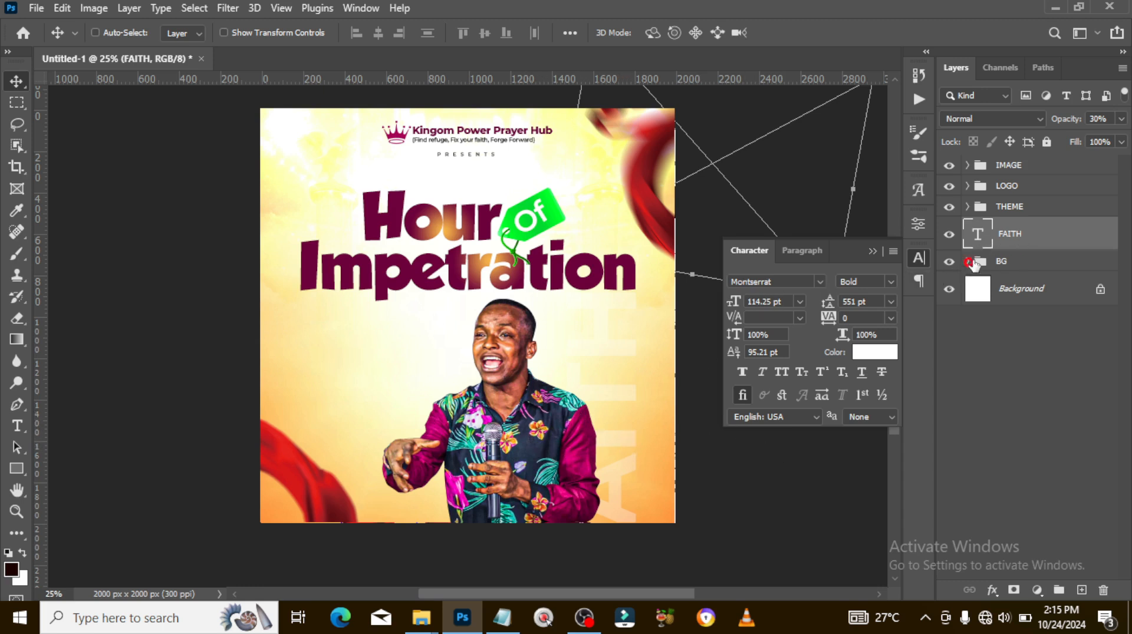
Move the FAITH text layer into the BG group and collapse the group
left_click(967, 263)
left_click_drag(1017, 242, 1013, 268)
left_click(965, 228)
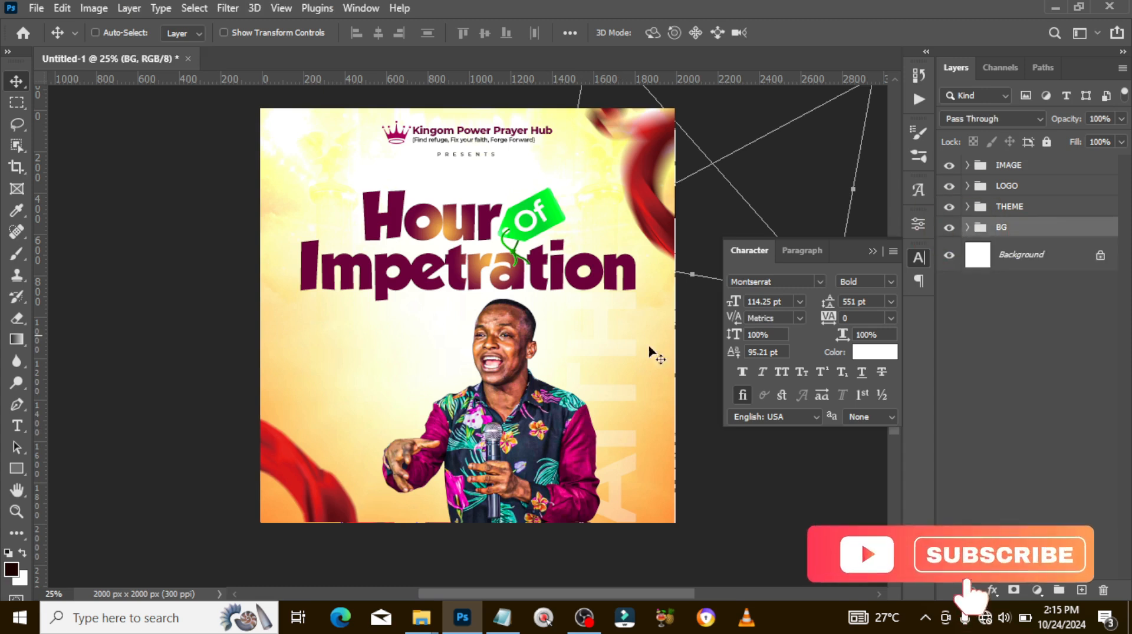
Add a text layer above the BG group containing the speaker's full name, copied from the Notepad text file
key("t")
left_click(350, 336)
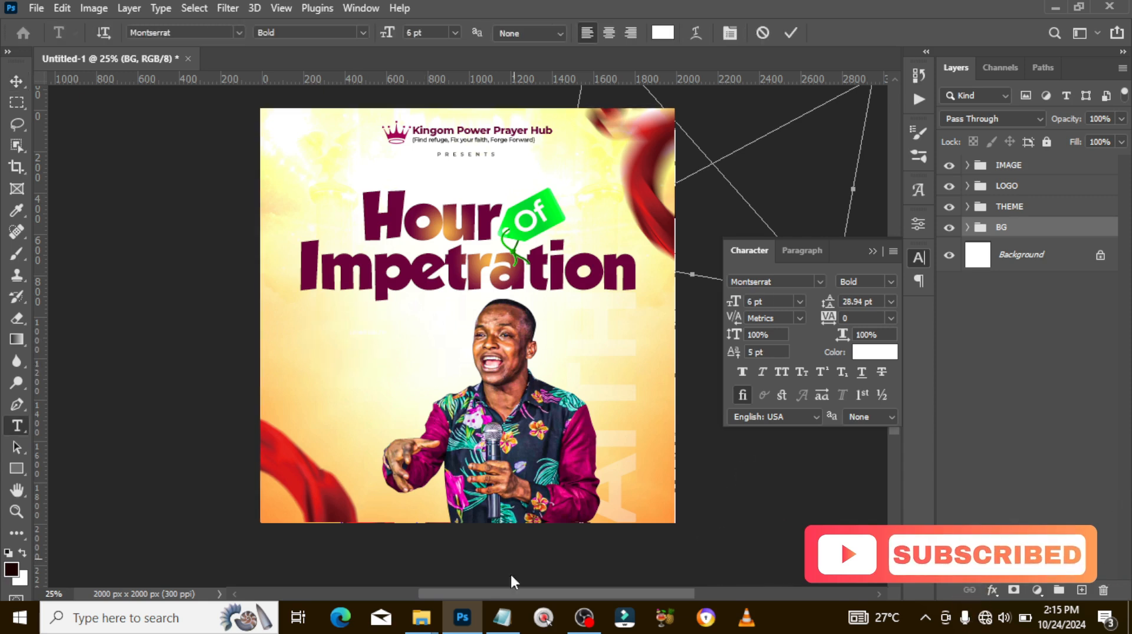
left_click(502, 617)
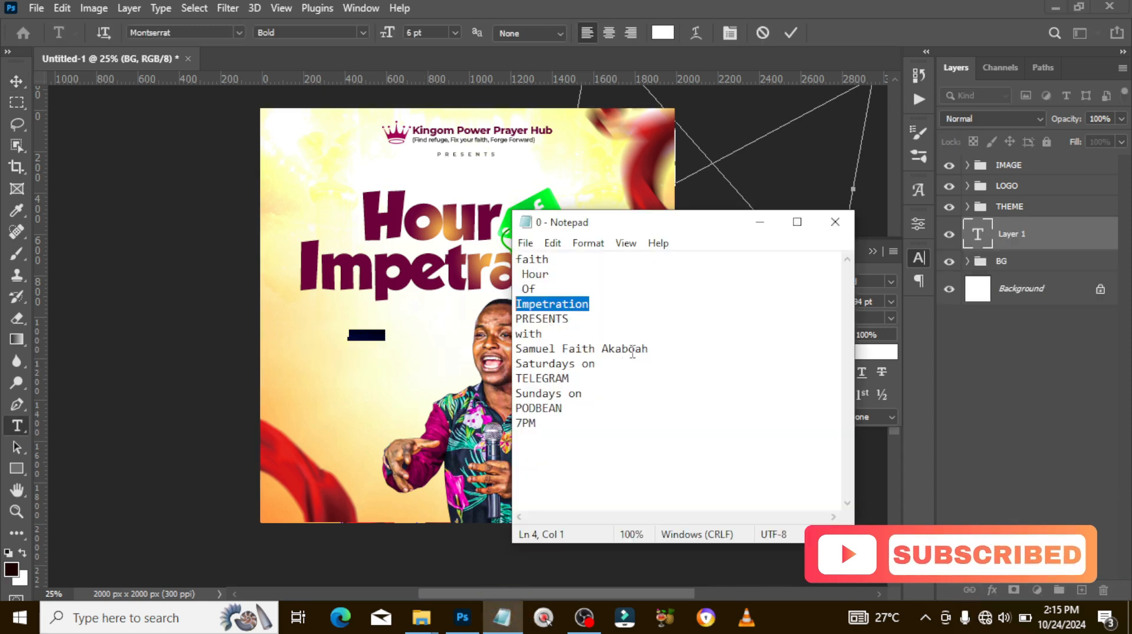
left_click_drag(649, 349, 517, 349)
key("ctrl+c")
left_click(530, 6)
key("ctrl+v")
left_click(1018, 239)
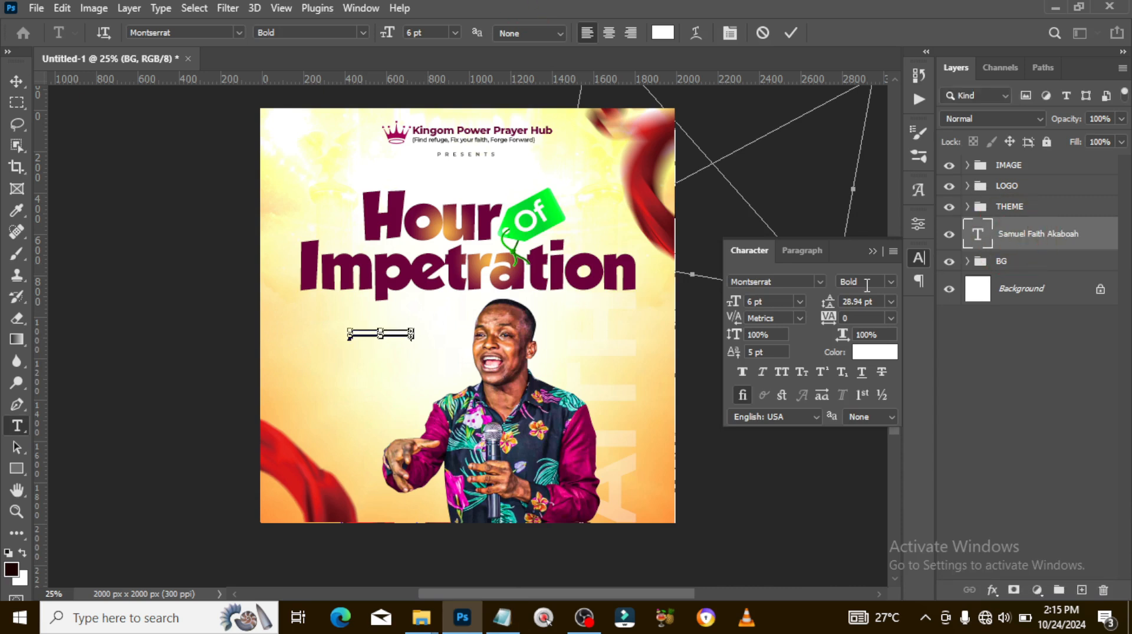
Colour the speaker's name text black and scale it up to 12.56 pt
left_click(865, 357)
left_click_drag(694, 267, 594, 297)
left_click(1032, 62)
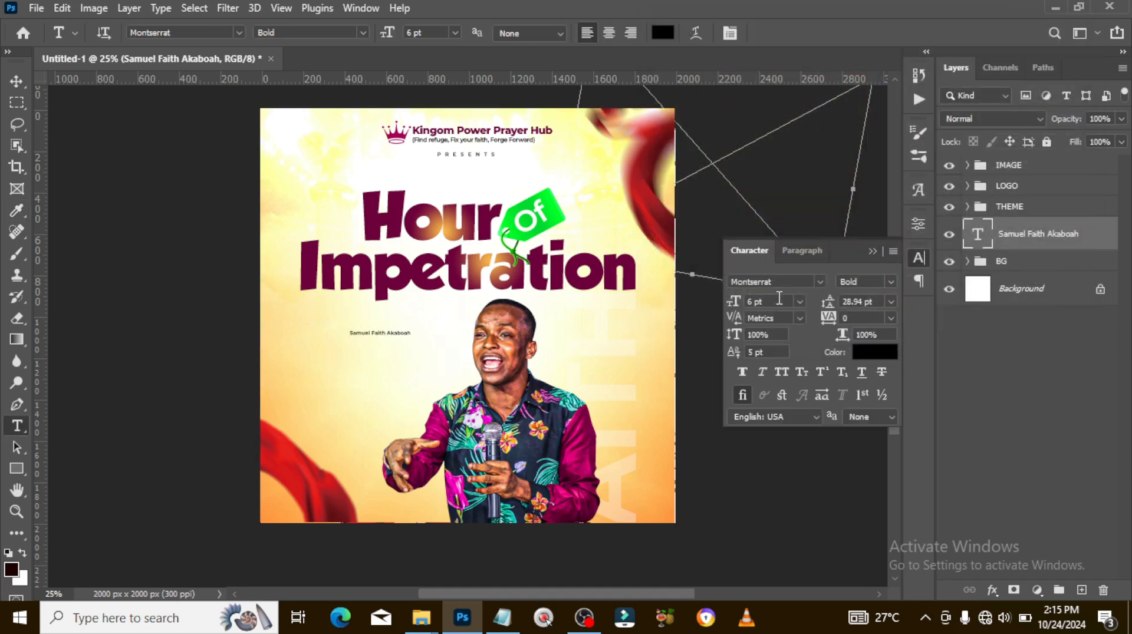
key("ctrl+t")
left_click(394, 331)
left_click_drag(411, 327, 476, 322)
key("Return")
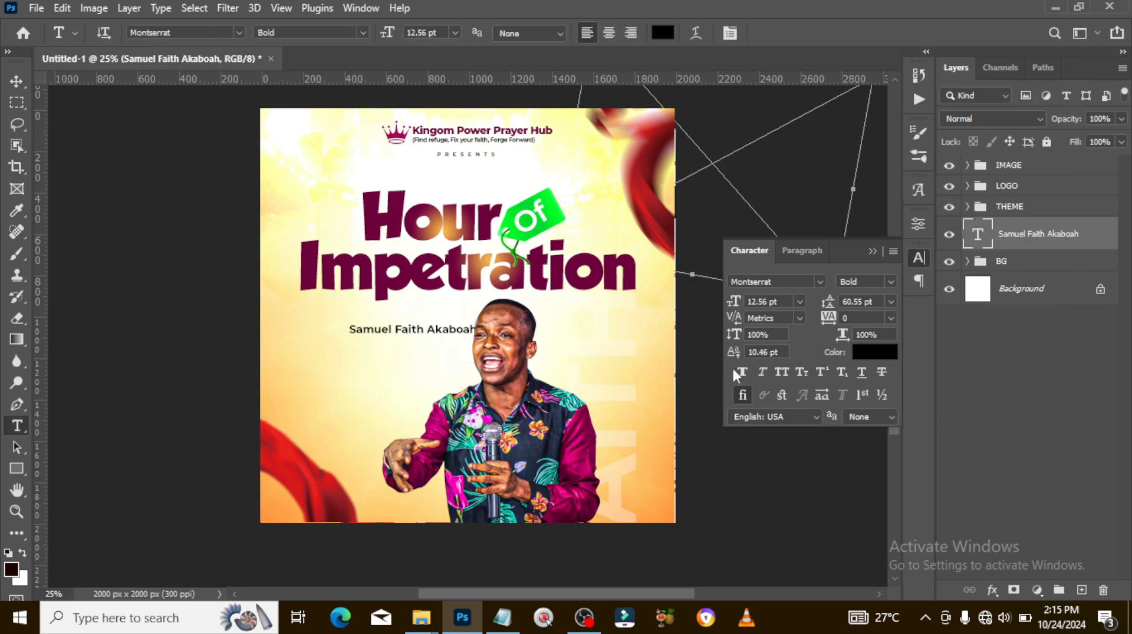
Make the speaker's name faux italic and place it beneath the start of "Impetration", clear of the speaker's head
left_click(762, 371)
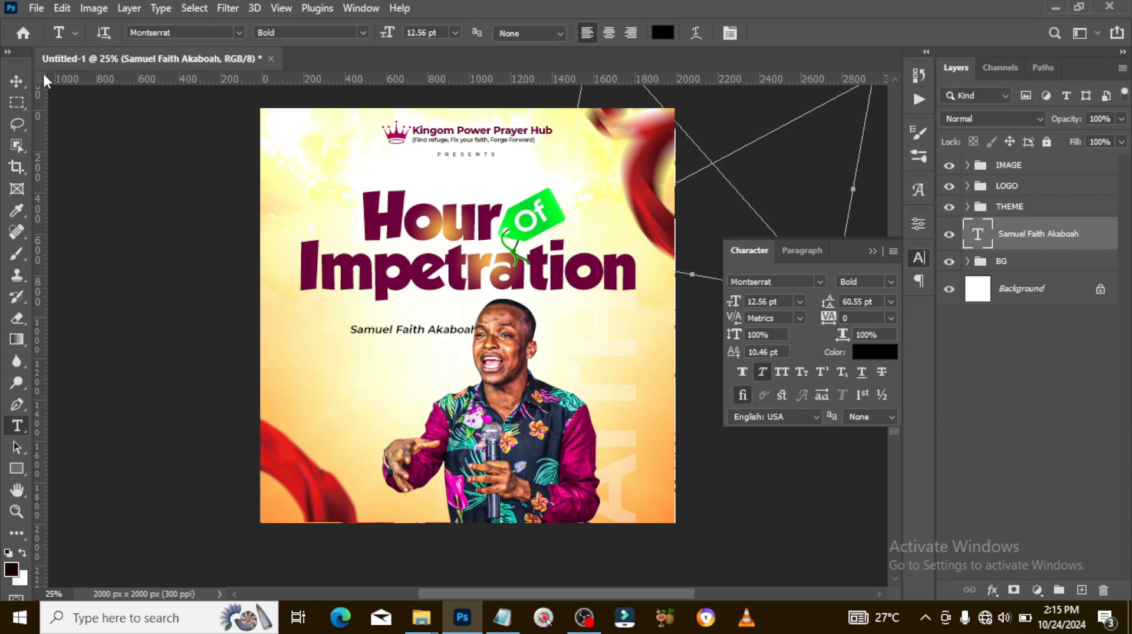
left_click(17, 81)
left_click_drag(395, 332, 356, 323)
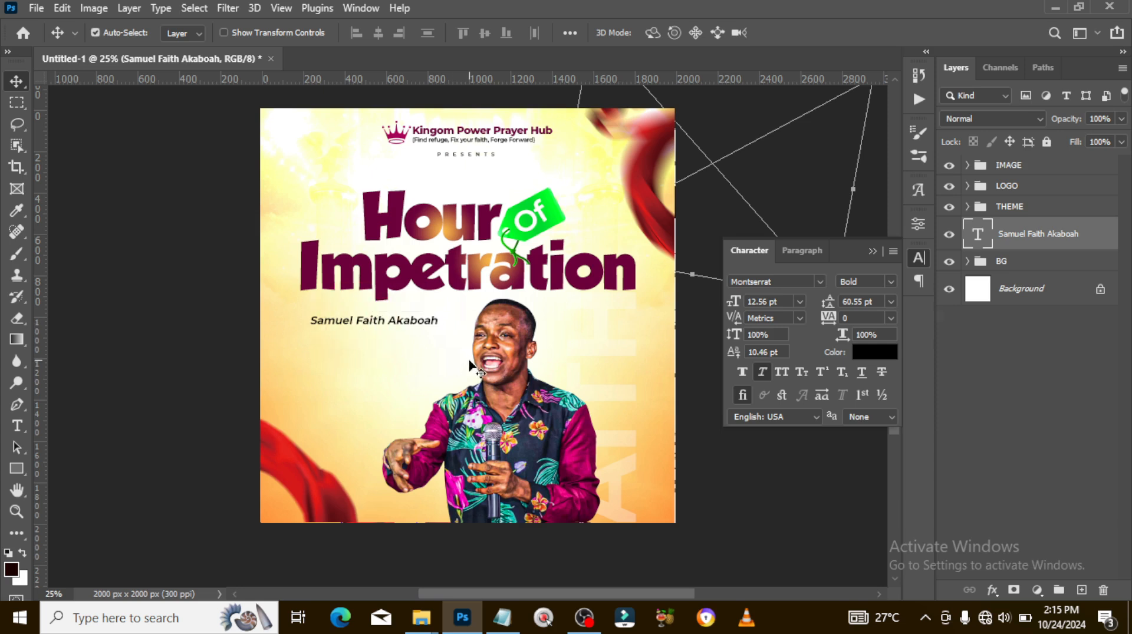
Duplicate the speaker's name text layer and change the copy's text to "with"
key("ctrl+j")
double_click(975, 238)
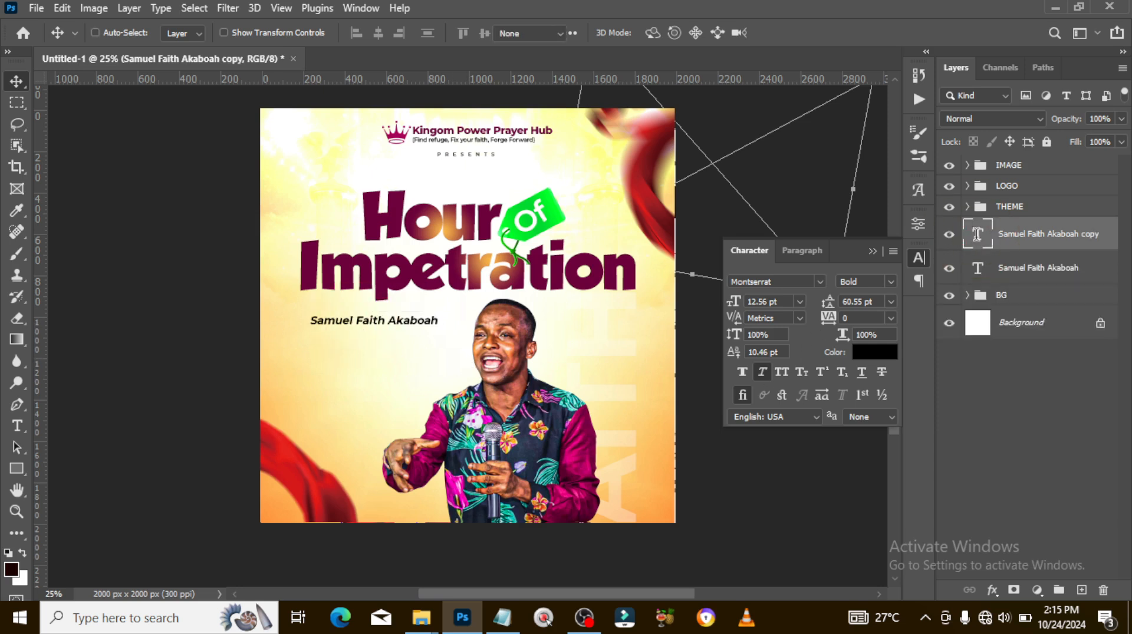
type("Faith")
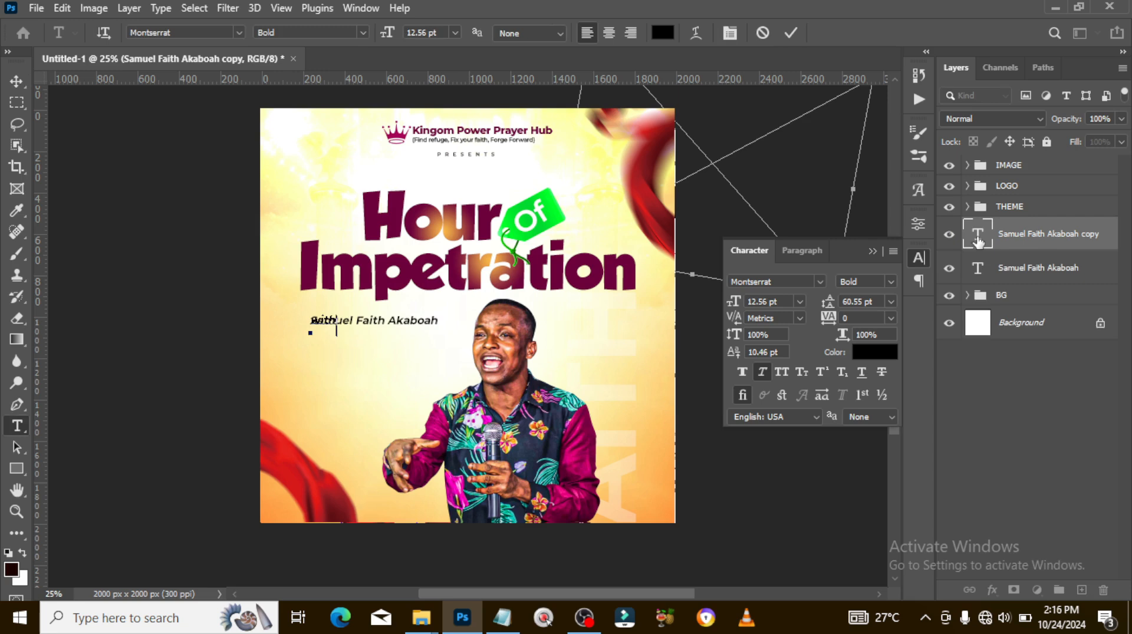
key("ctrl+Return")
Set the "with" text in the Rosellinda Alyamore Regular font
left_click(801, 282)
type("re")
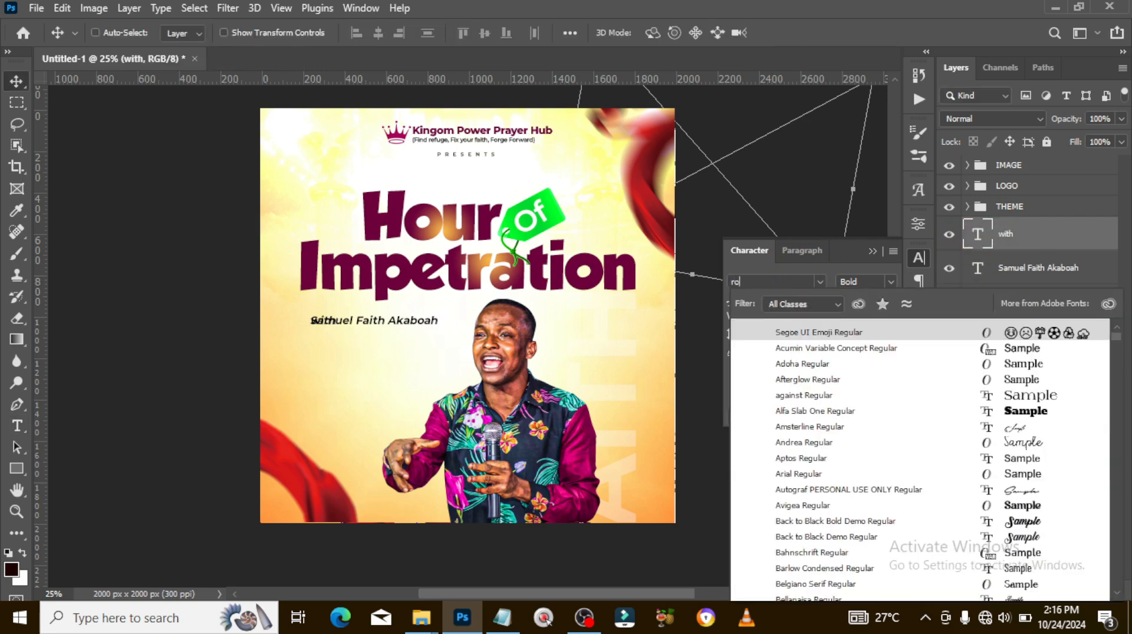
type("sellinda Alyamore")
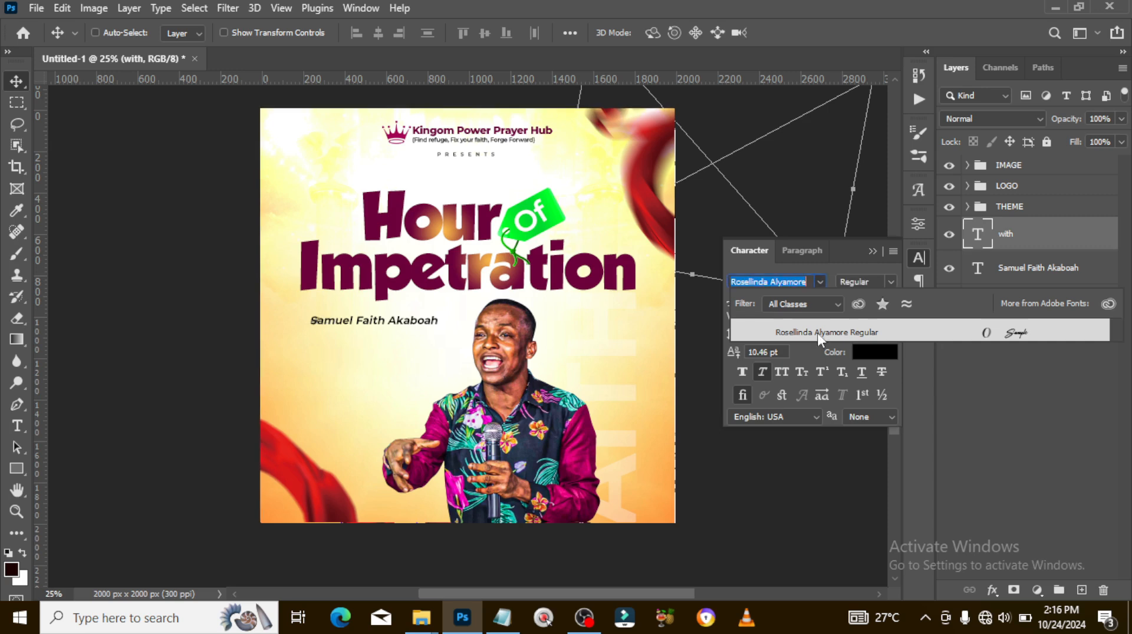
left_click(817, 332)
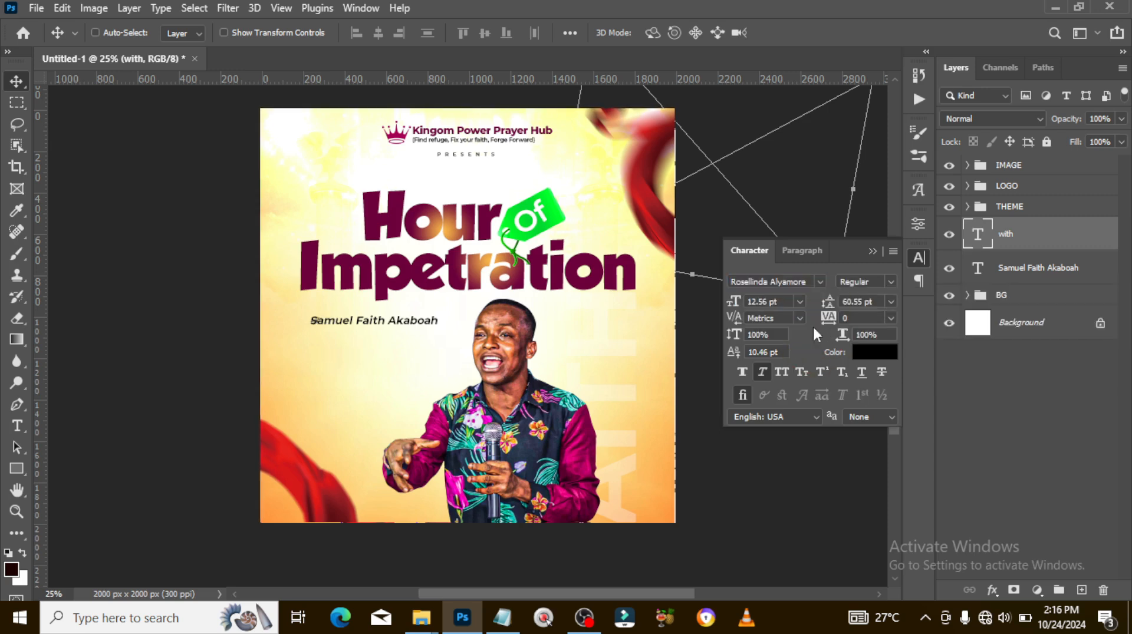
Colour the "with" text magenta, hex c7006e
left_click(872, 352)
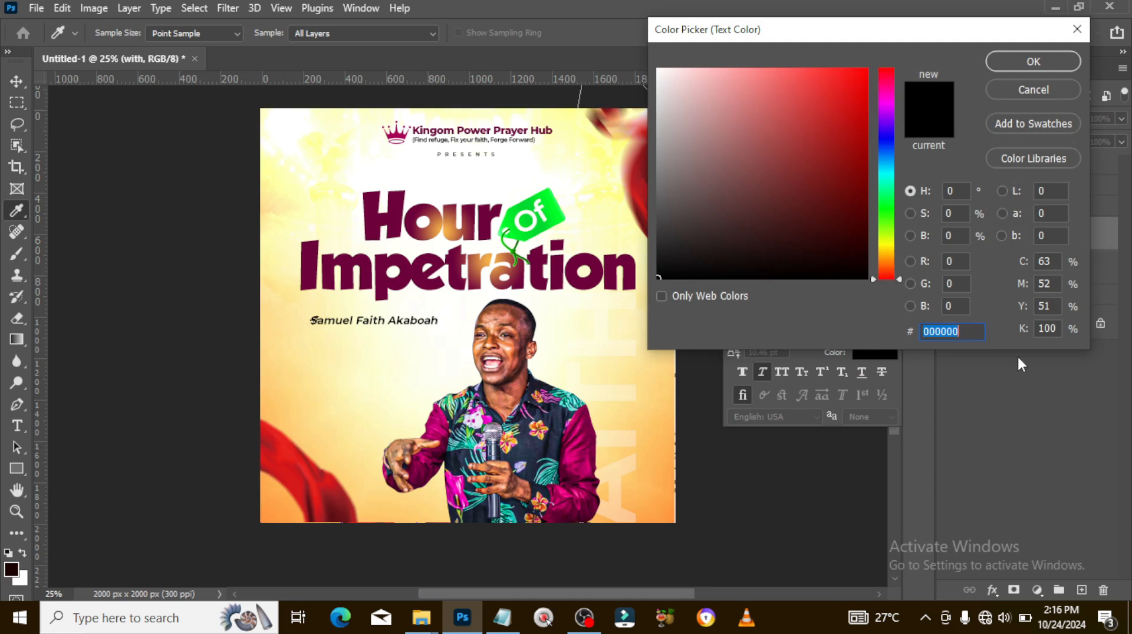
type("c7")
key("BackSpace")
type("7006e")
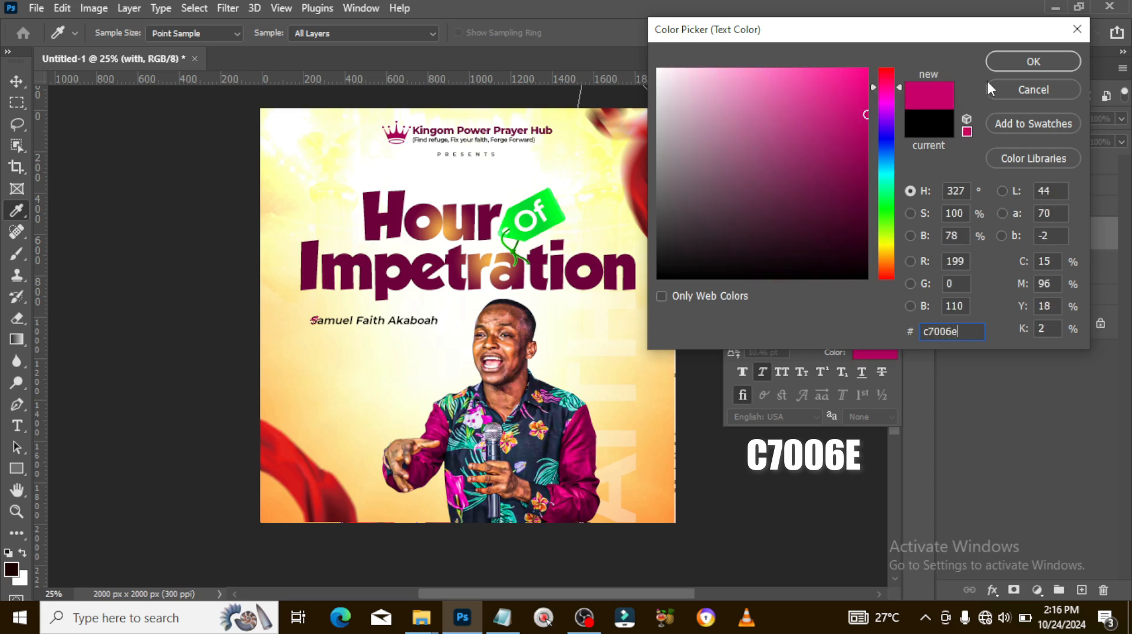
left_click(992, 65)
Enlarge the "with" script text and place it at the start of the speaker's name
left_click(1004, 230)
key("ctrl+t")
mouse_move(324, 315)
left_mouse_down()
mouse_move(345, 295)
mouse_move(309, 306)
left_mouse_up()
key("Return")
Shift the speaker's name clear of "with" and put both text layers in a group named NAME
left_click(1001, 269)
left_click(1002, 270, "shift")
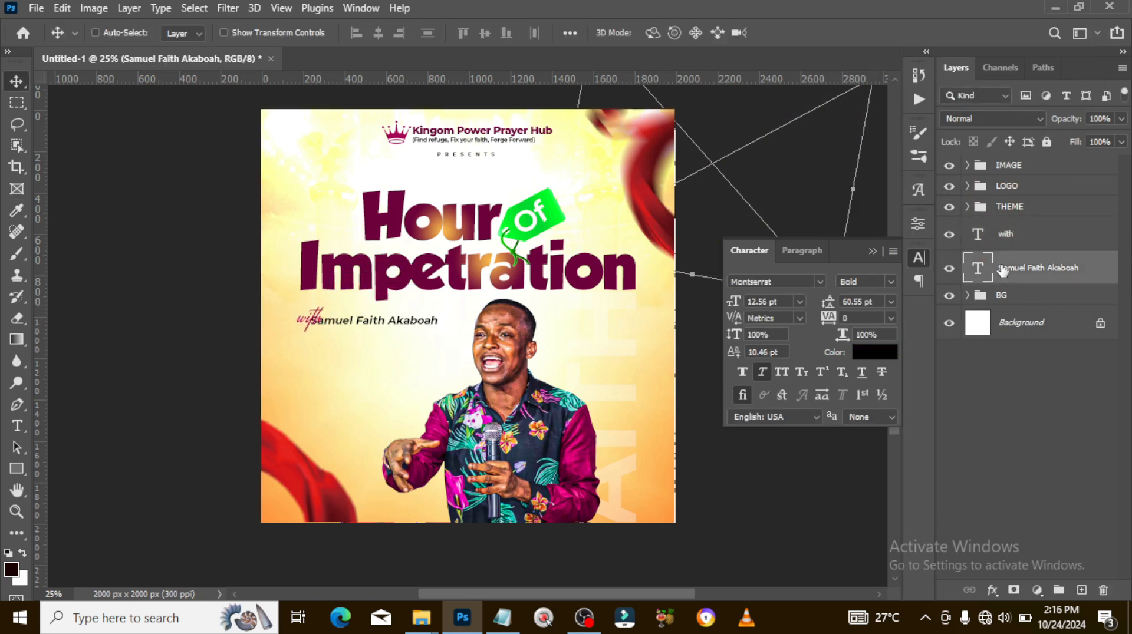
key("ctrl+g")
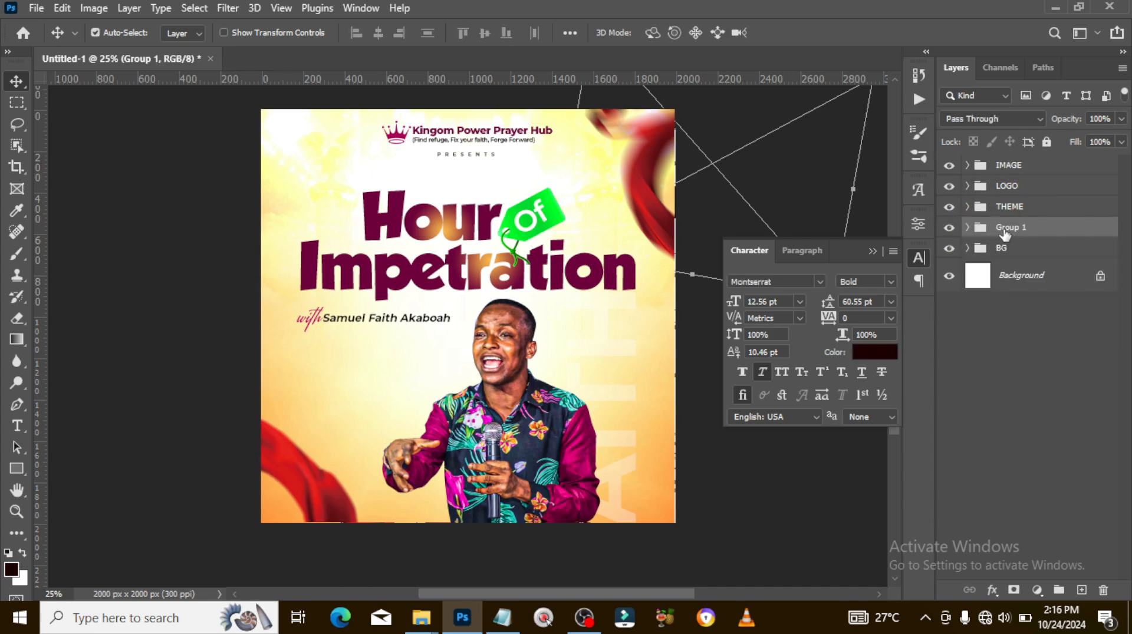
double_click(1005, 228)
type("NAME")
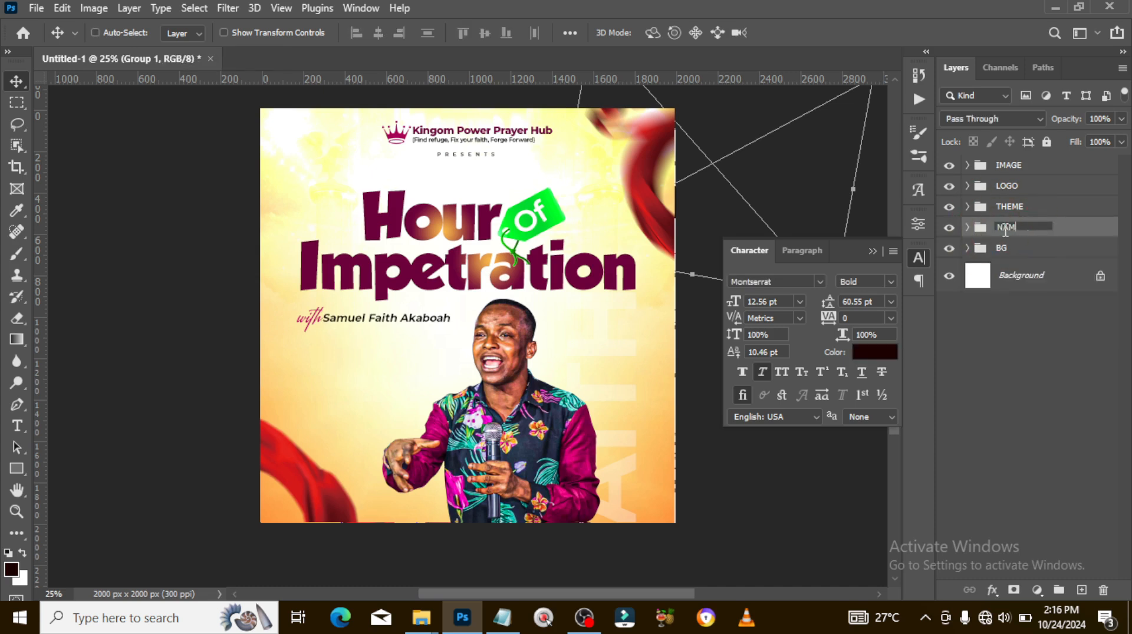
key("Return")
Nudge the NAME group rightwards until the speaker's name ends just beside the speaker's head
key("shift+Right")
key("shift+Right")
key("shift+Right")
key("shift+Right")
key("shift+Right")
key("shift+Right")
key("shift+Right")
key("shift+Right")
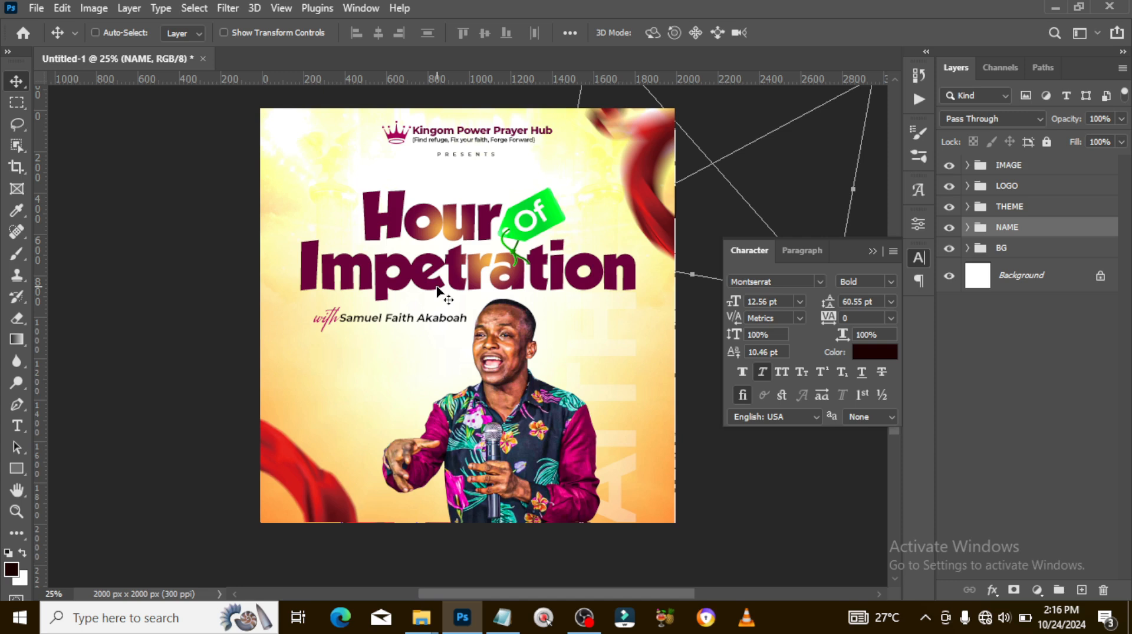
Add a "7PM" text layer beneath the speaker's name, copied from the Notepad text file
key("t")
left_click(367, 353)
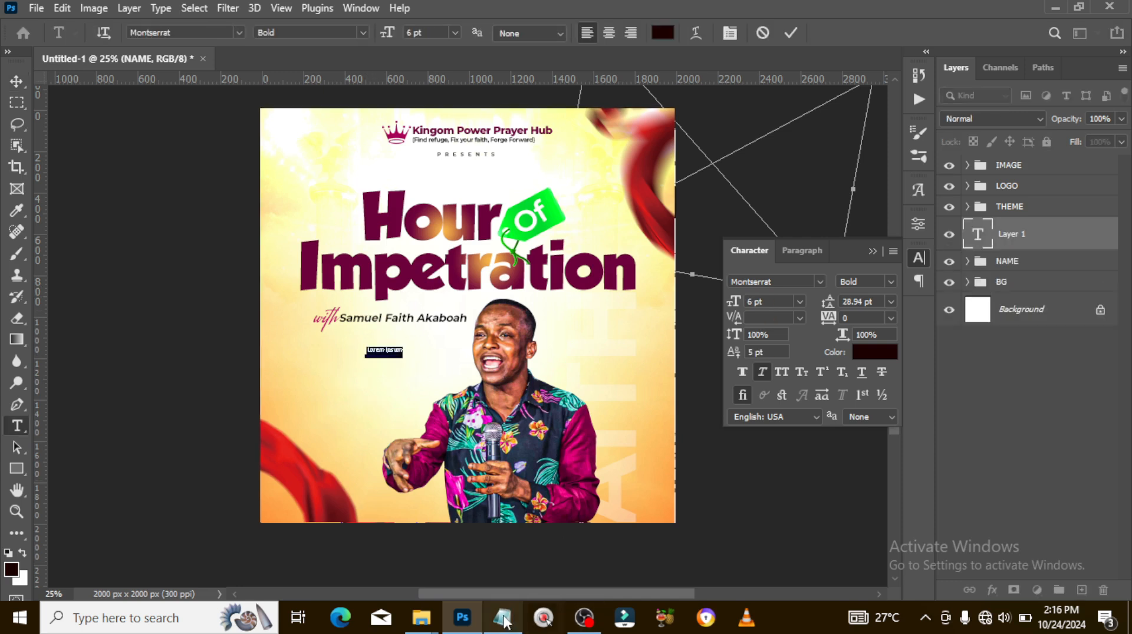
left_click(504, 617)
left_click_drag(536, 424, 516, 424)
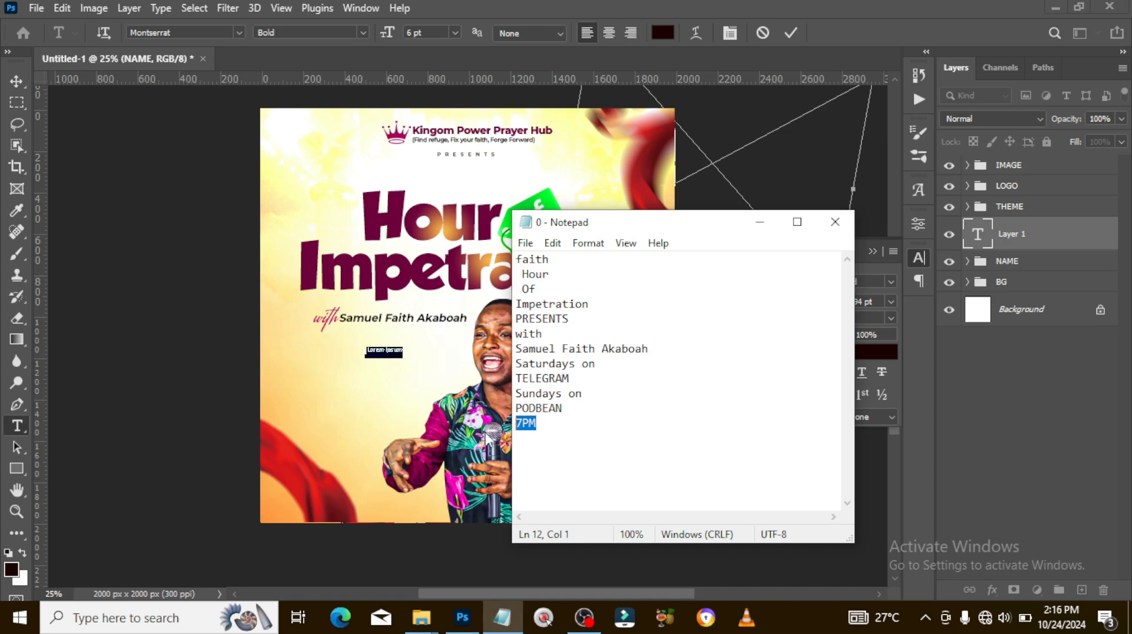
left_click(508, 2)
type("7PM")
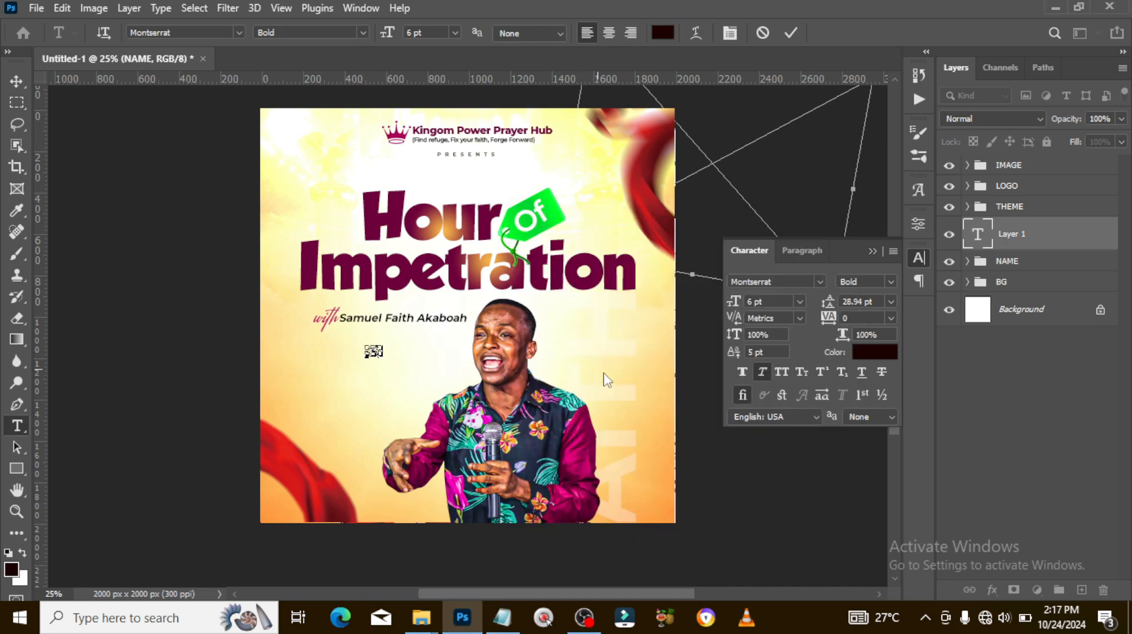
left_click(1007, 240)
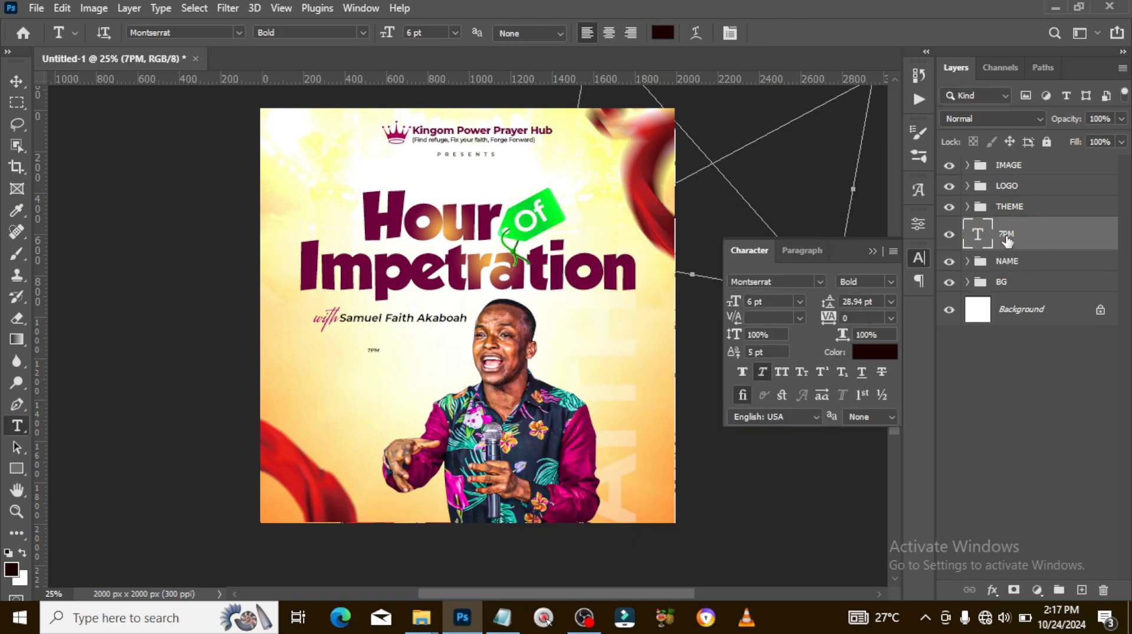
Set the 7PM text to 21 pt Montserrat ExtraBold and turn off its faux italic
left_click_drag(789, 300, 718, 300)
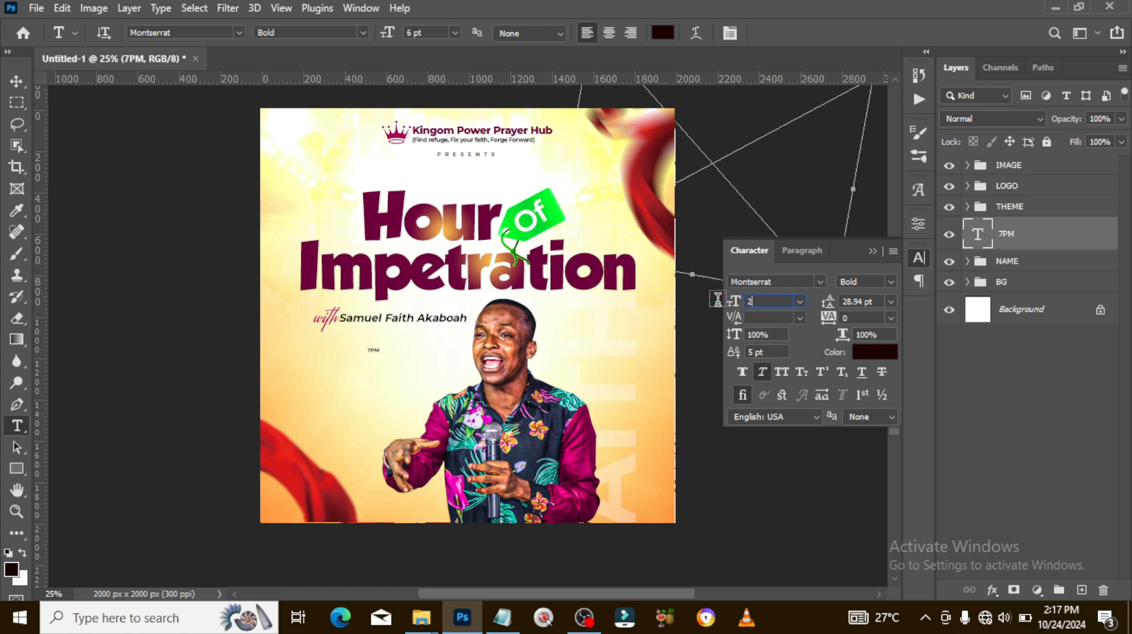
type("21")
key("Return")
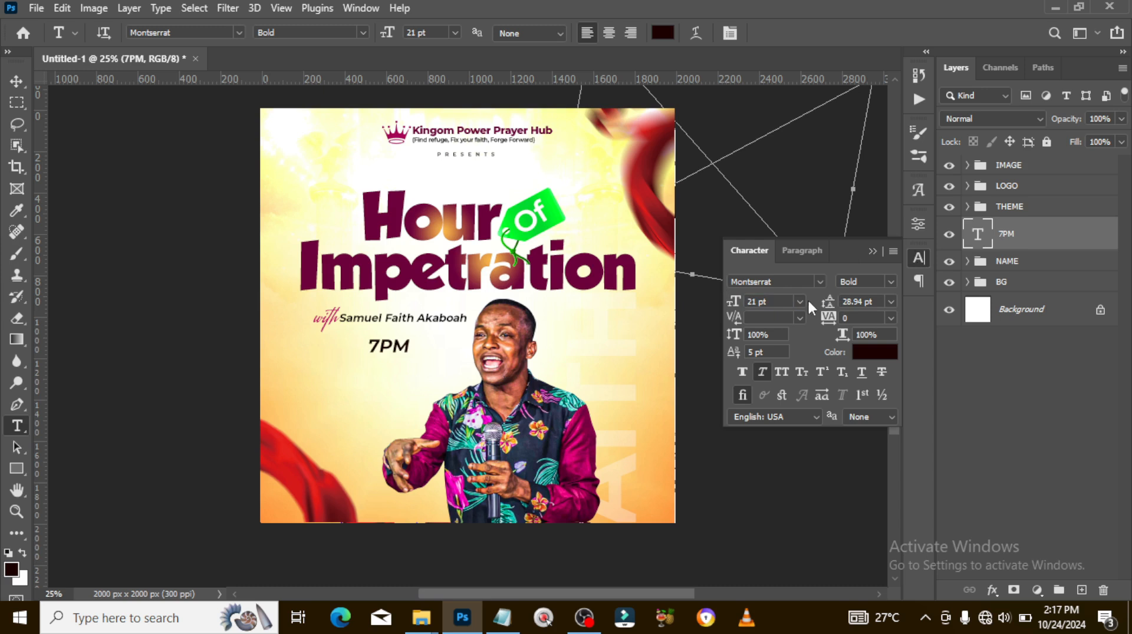
left_click(760, 376)
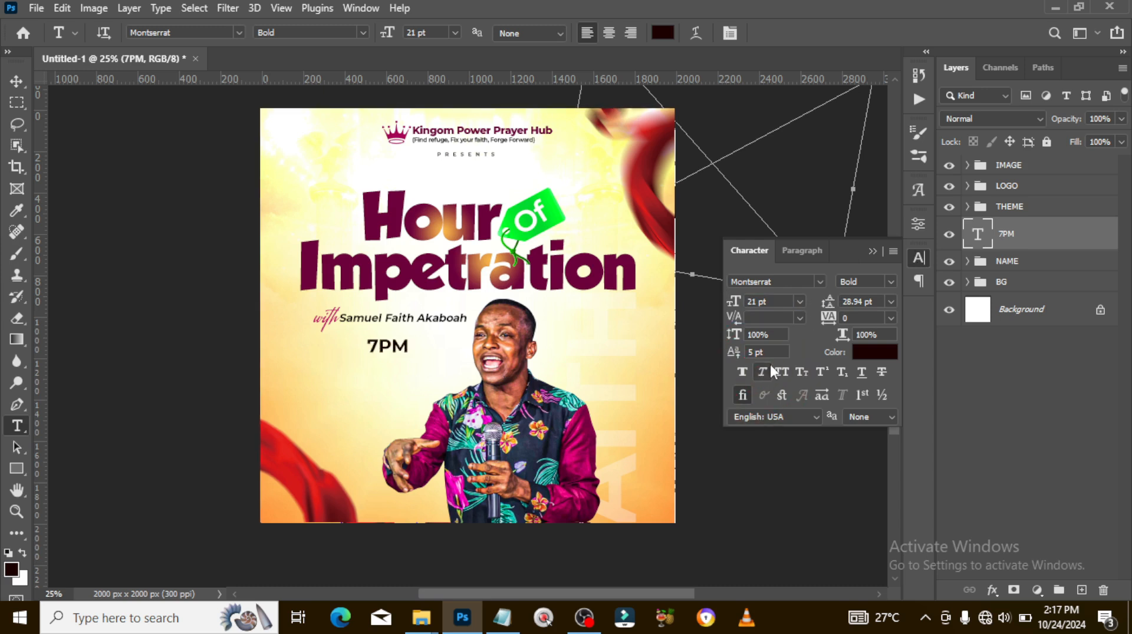
left_click(889, 286)
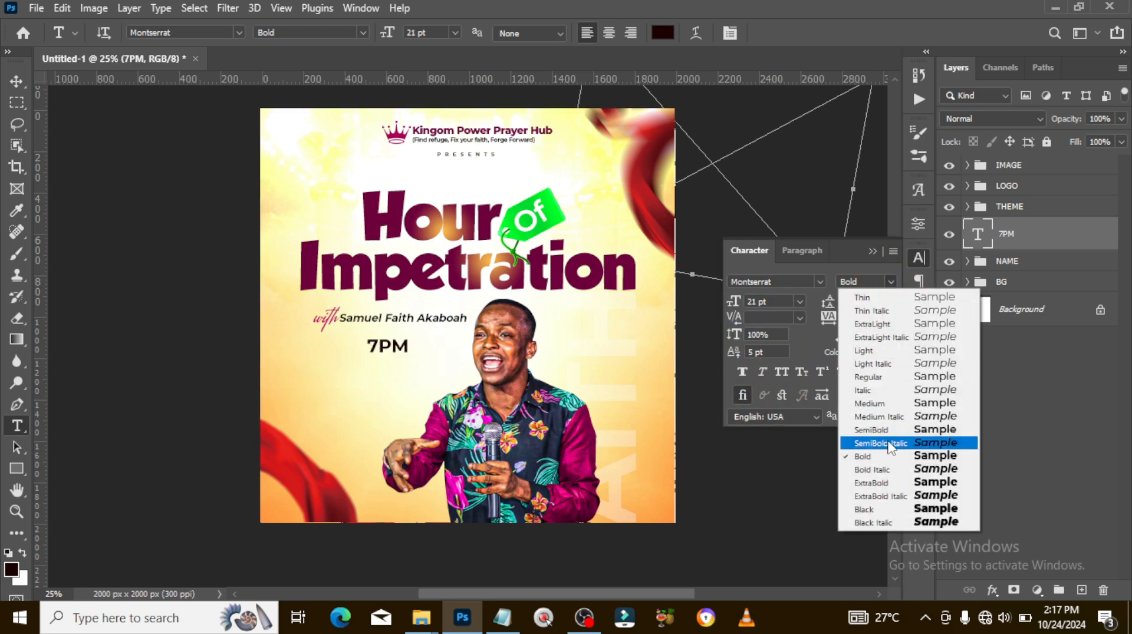
left_click(890, 478)
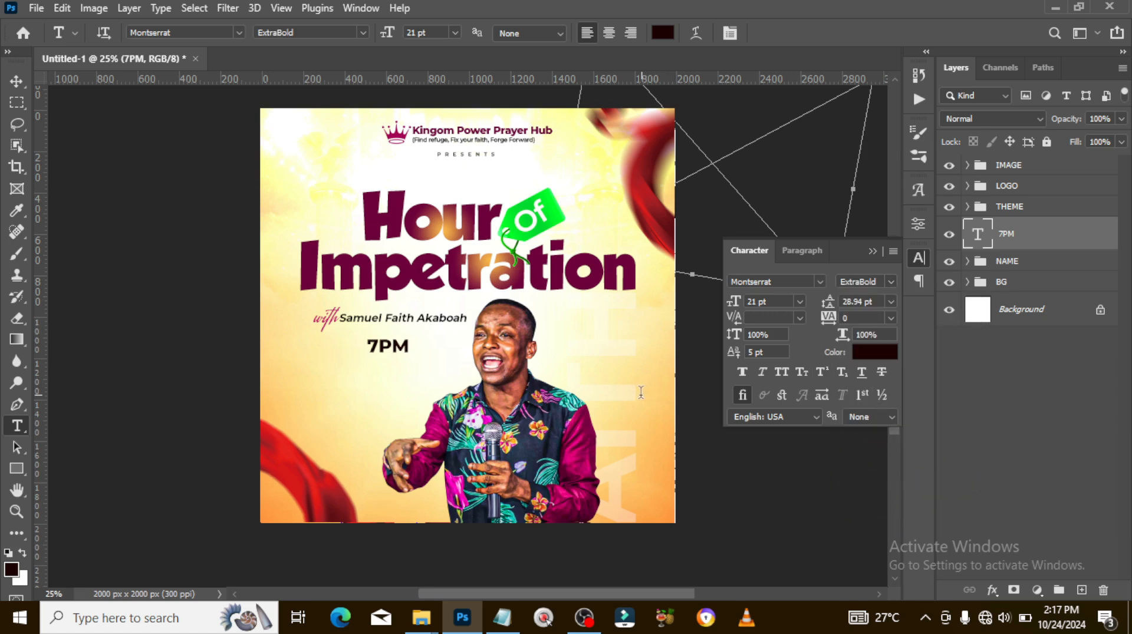
Move the 7PM text slightly lower beneath the speaker's name and colour it C7006E
key("v")
left_click_drag(388, 353, 394, 362)
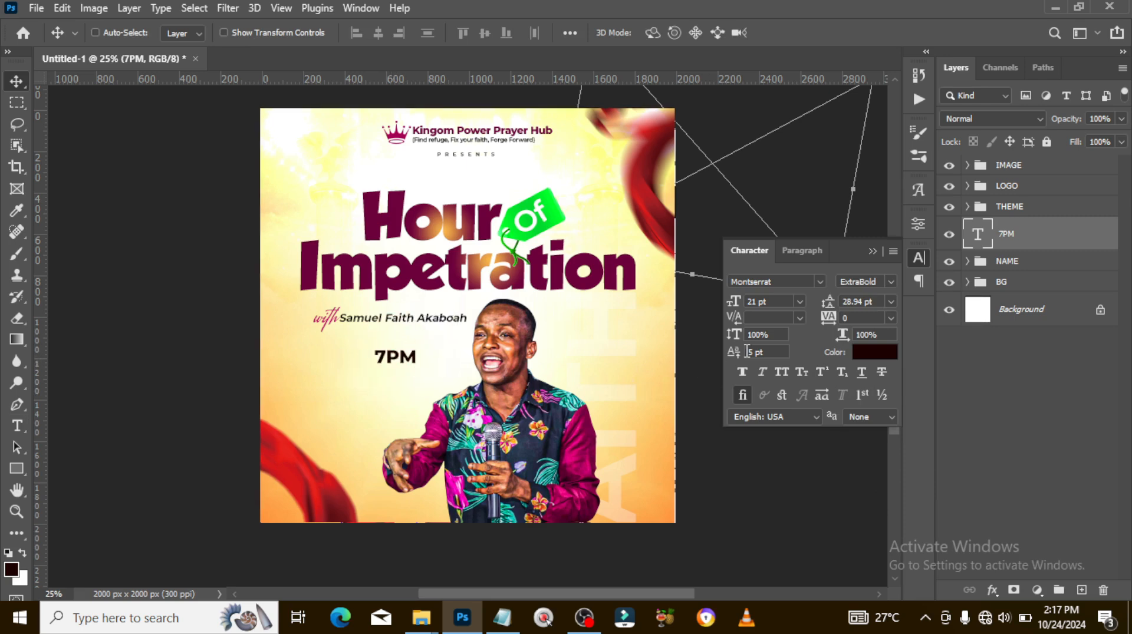
left_click(871, 354)
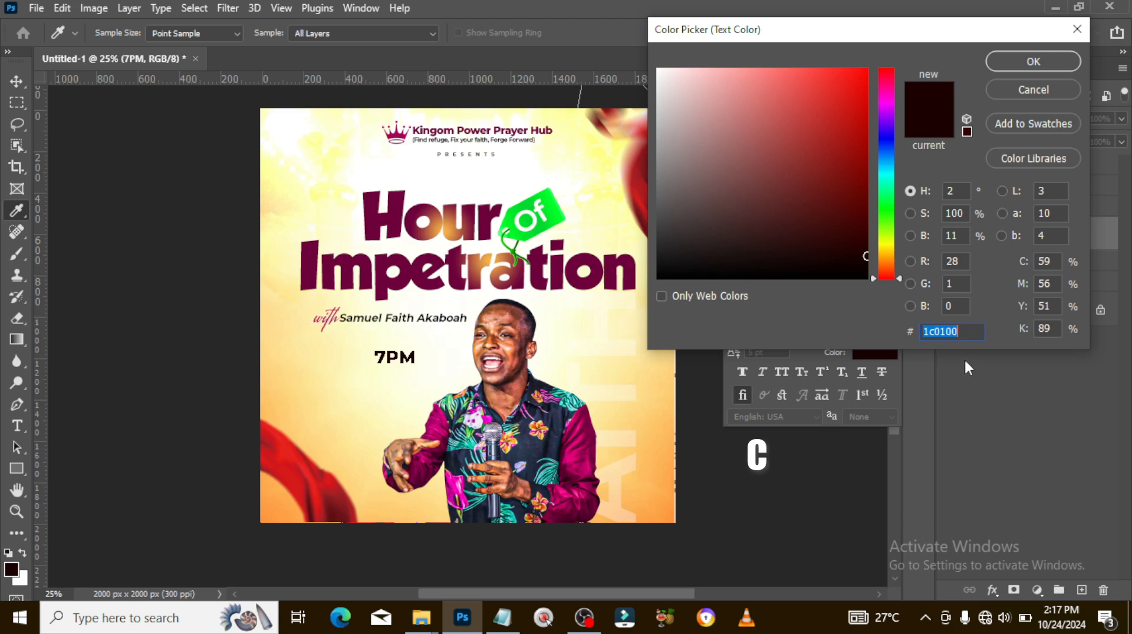
type("C700")
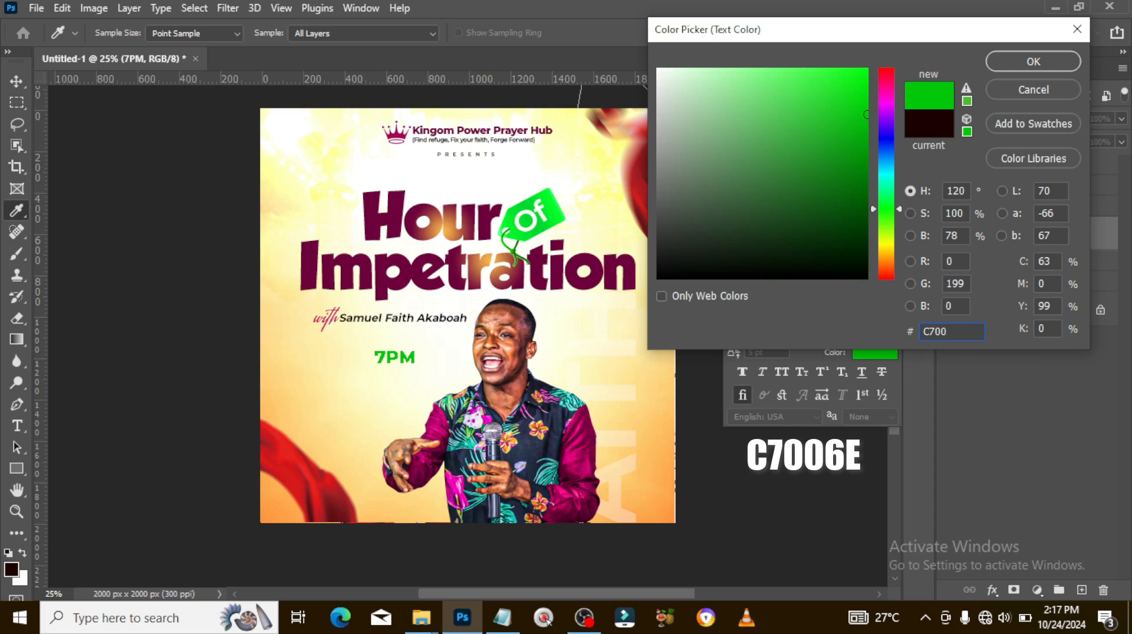
type("6E")
left_click(1024, 63)
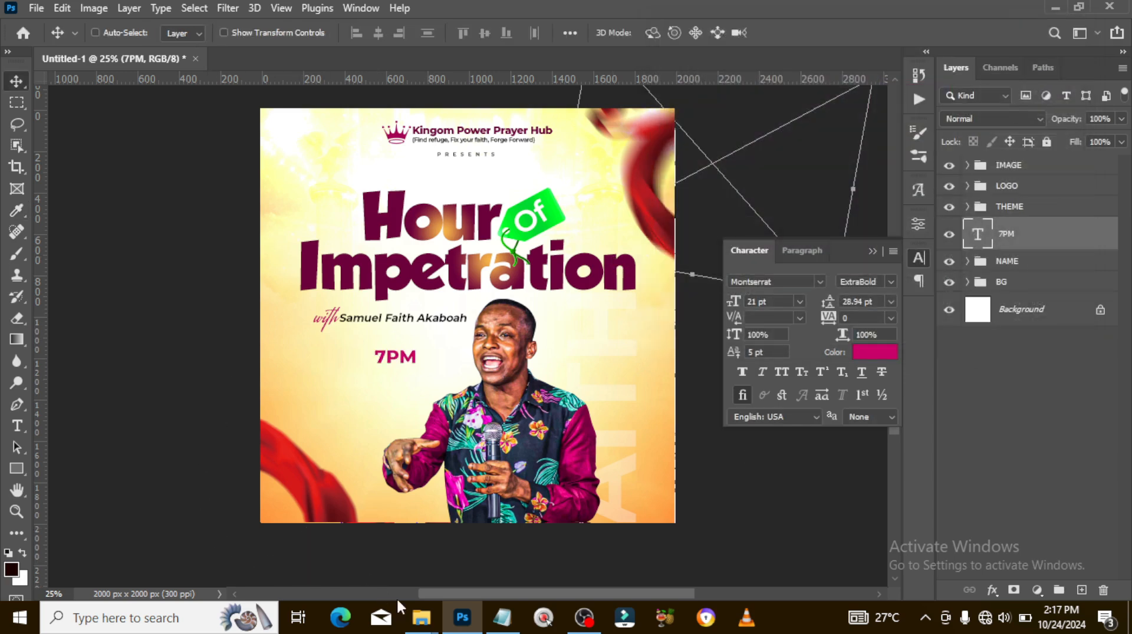
Place the doodle circle PNG from File Explorer and scale it to 17.21% wide by 12.36% high around the 7PM text
left_click(421, 617)
left_click(353, 552)
mouse_move(333, 364)
left_mouse_down()
mouse_move(505, 518)
mouse_move(462, 617)
mouse_move(420, 425)
left_mouse_up()
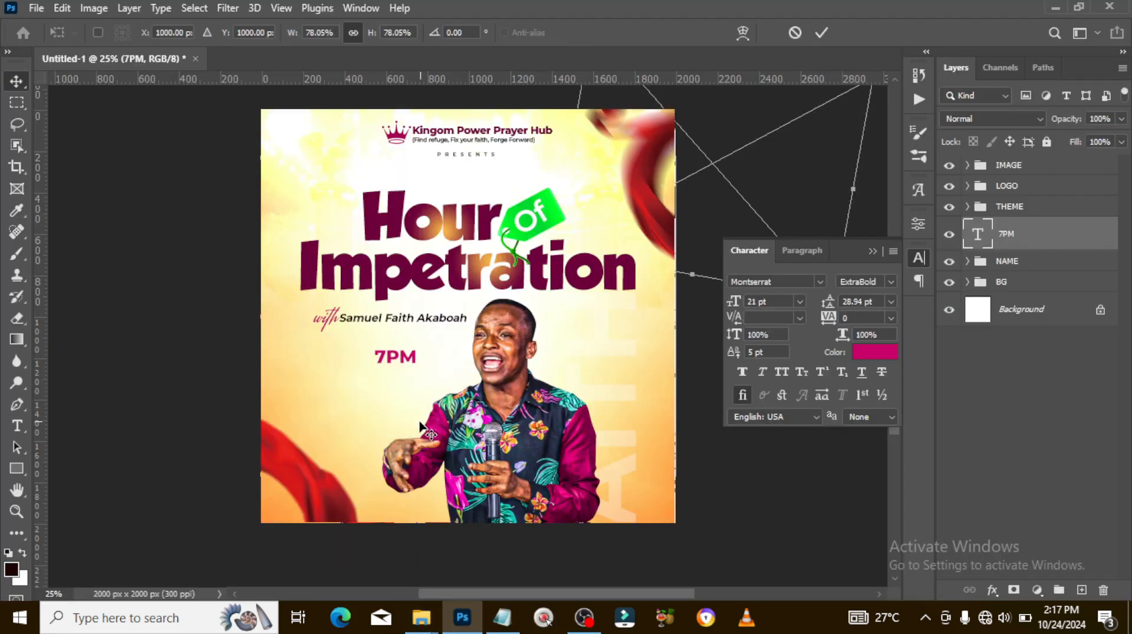
left_click_drag(668, 472, 479, 397)
left_click_drag(470, 325, 395, 359)
mouse_move(390, 312)
left_mouse_down()
mouse_move(389, 327)
mouse_move(435, 342)
left_mouse_up()
key("Return")
Shrink the doodle circle so it fits more tightly around the 7PM text
key("ctrl+t")
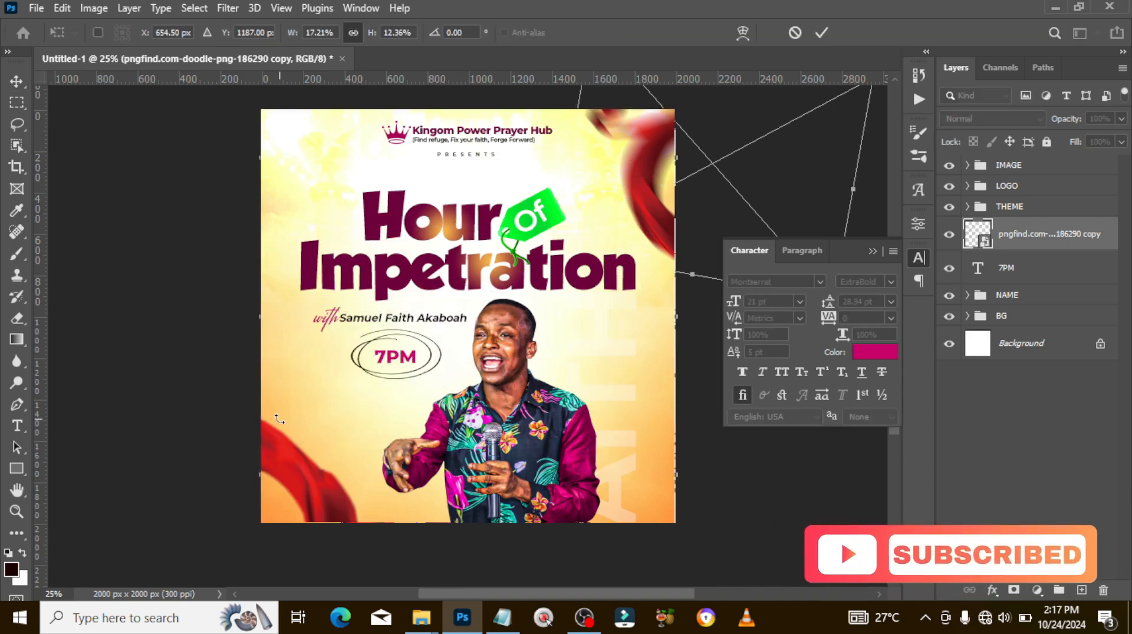
left_click_drag(347, 353, 396, 374)
key("Return")
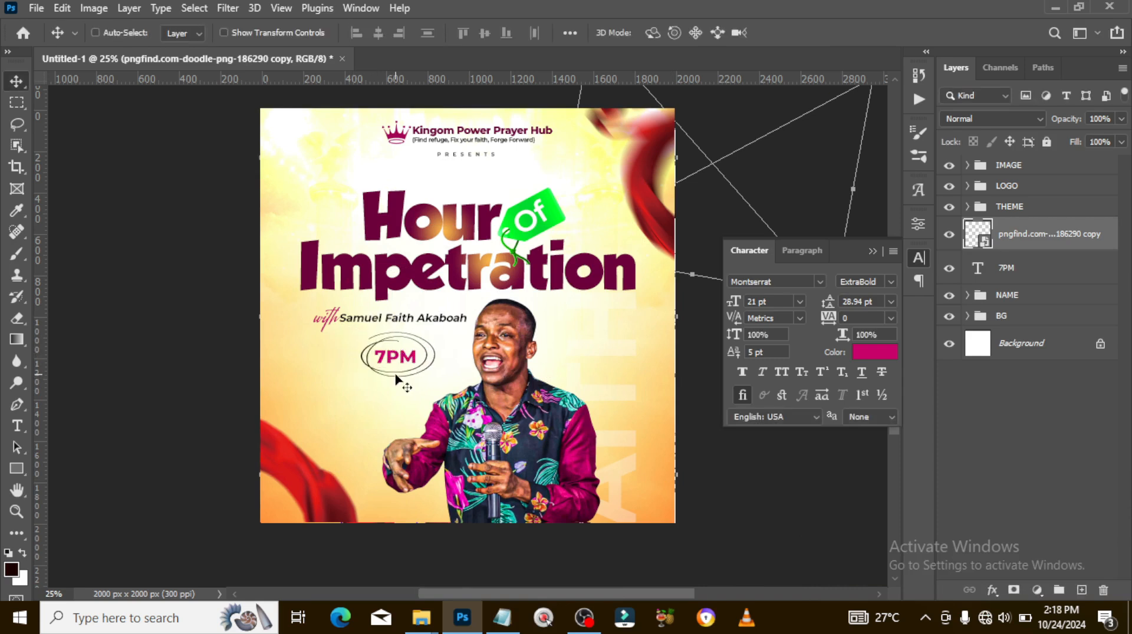
Group the doodle circle and 7PM layers as TIME and move the group above the IMAGE group
left_click(1029, 273, "ctrl")
key("ctrl+g")
double_click(1004, 226)
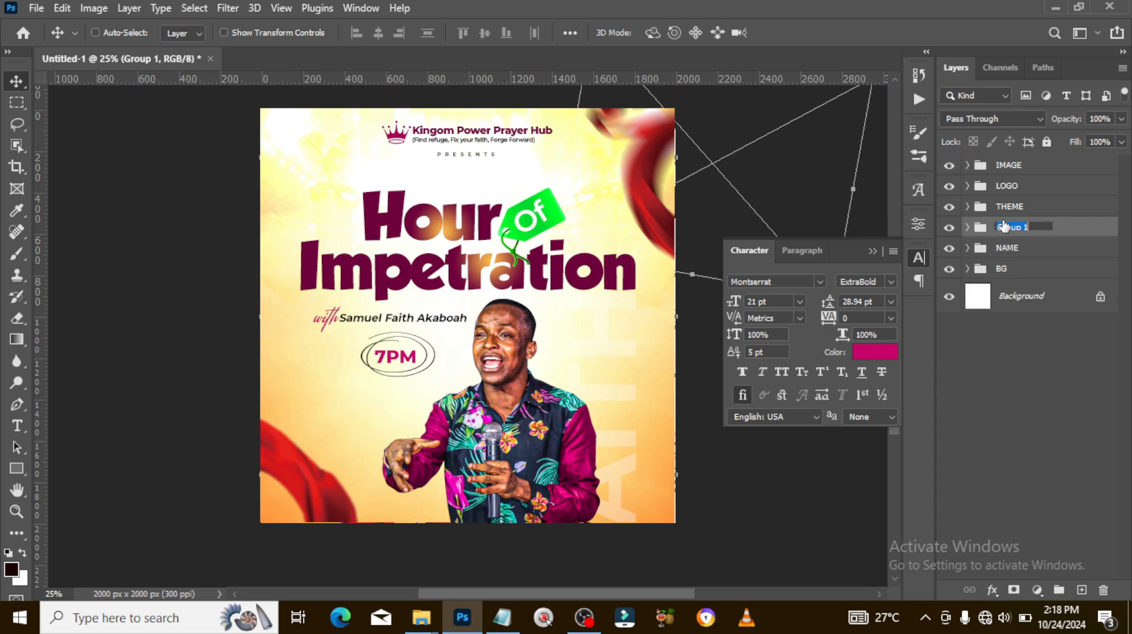
type("TIME")
key("Return")
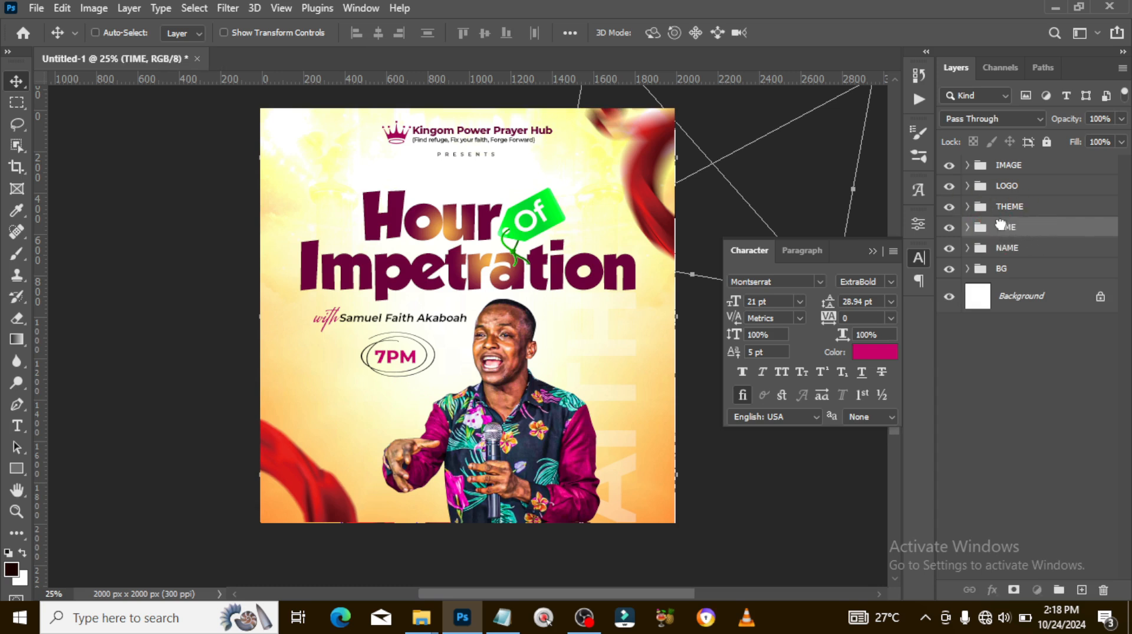
left_click_drag(998, 154, 1000, 162)
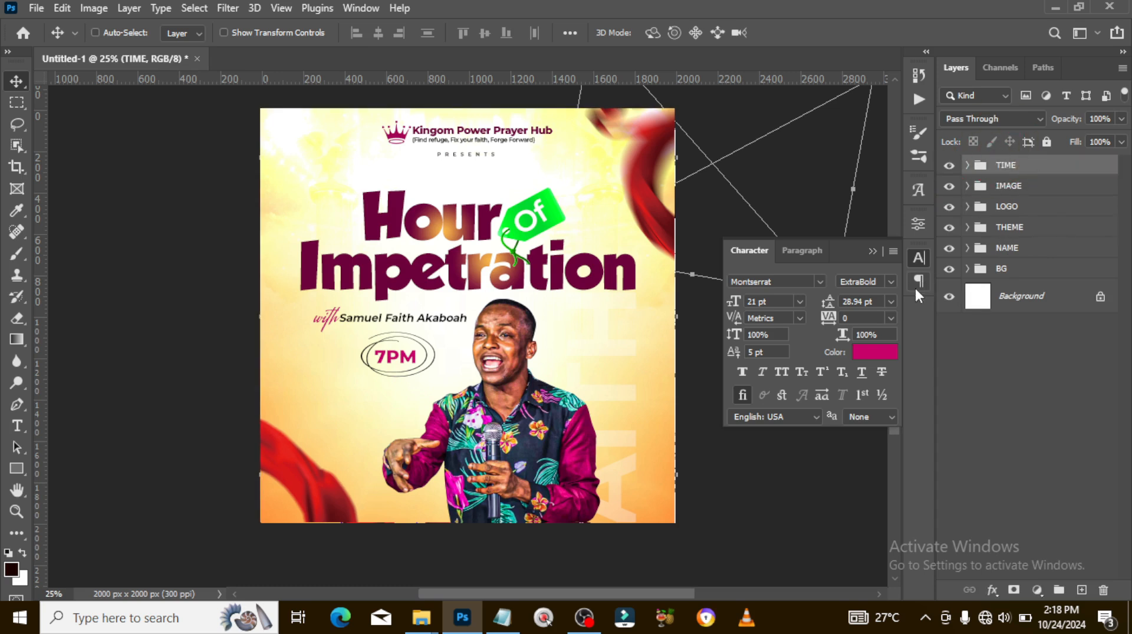
Add a "Saturdays on" text layer above the TIME group, copied from the Notepad text file
key("t")
left_click(382, 392)
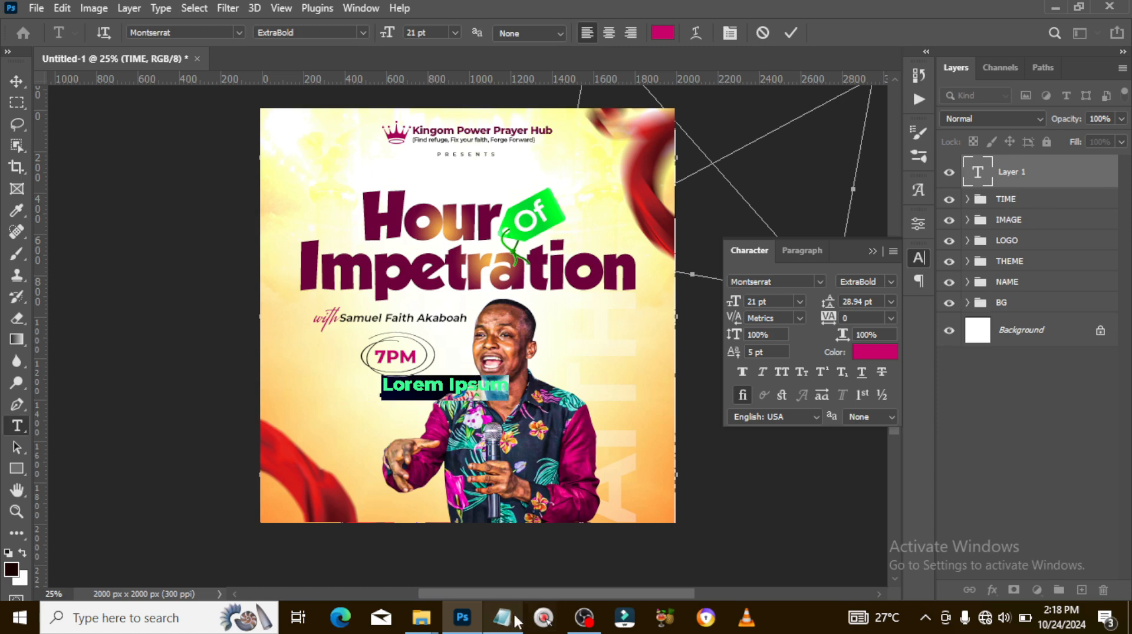
left_click(517, 621)
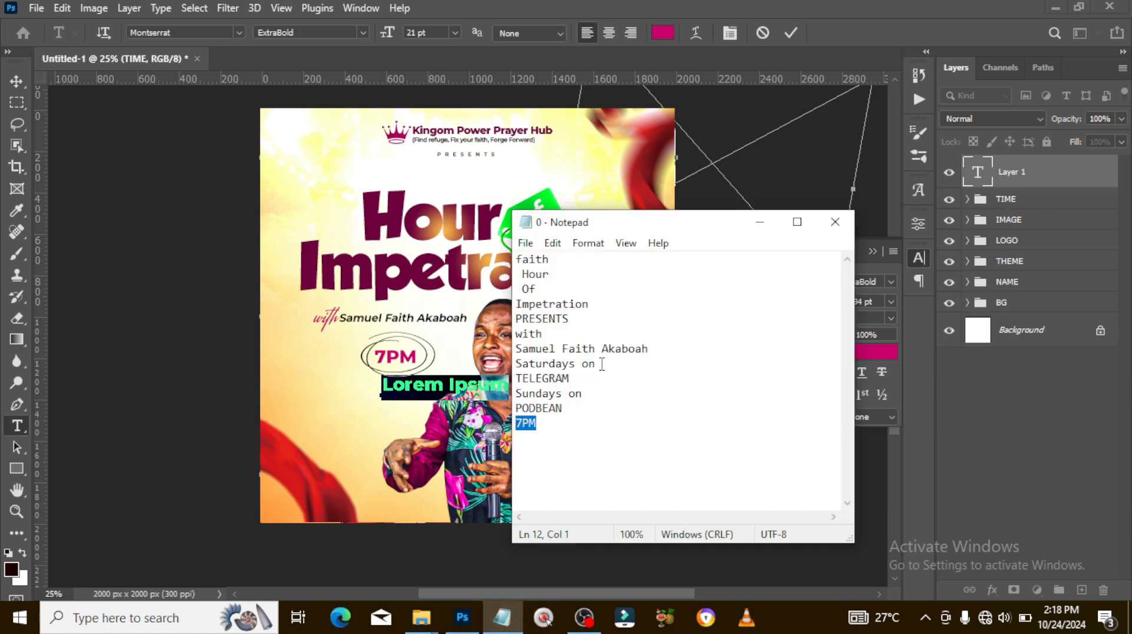
left_click_drag(602, 364, 516, 364)
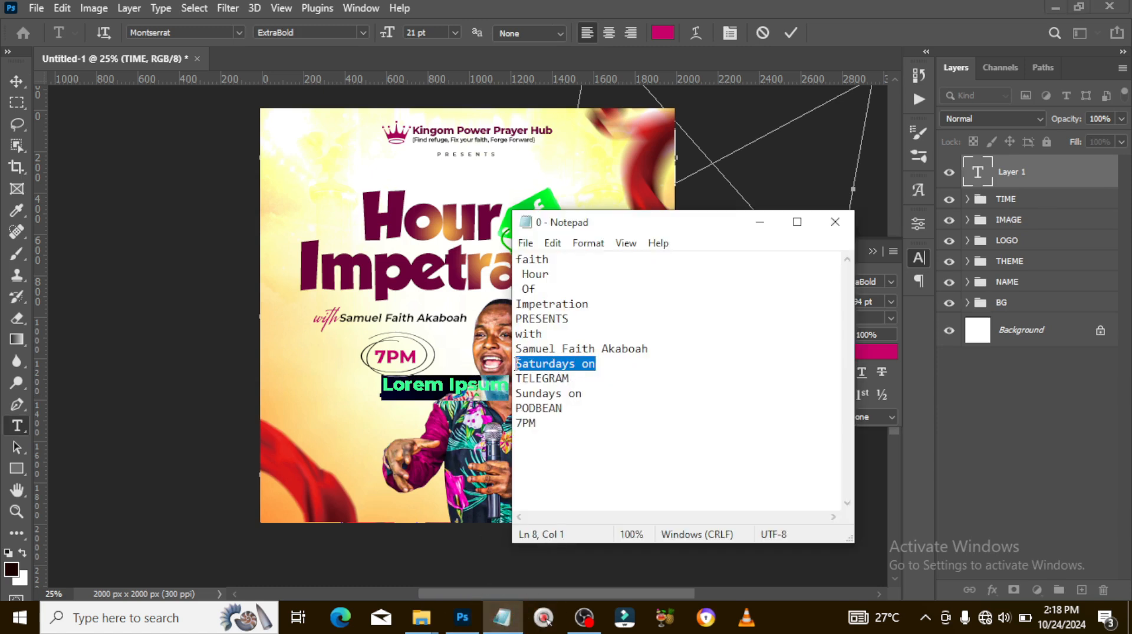
key("ctrl+c")
left_click(543, 5)
key("ctrl+v")
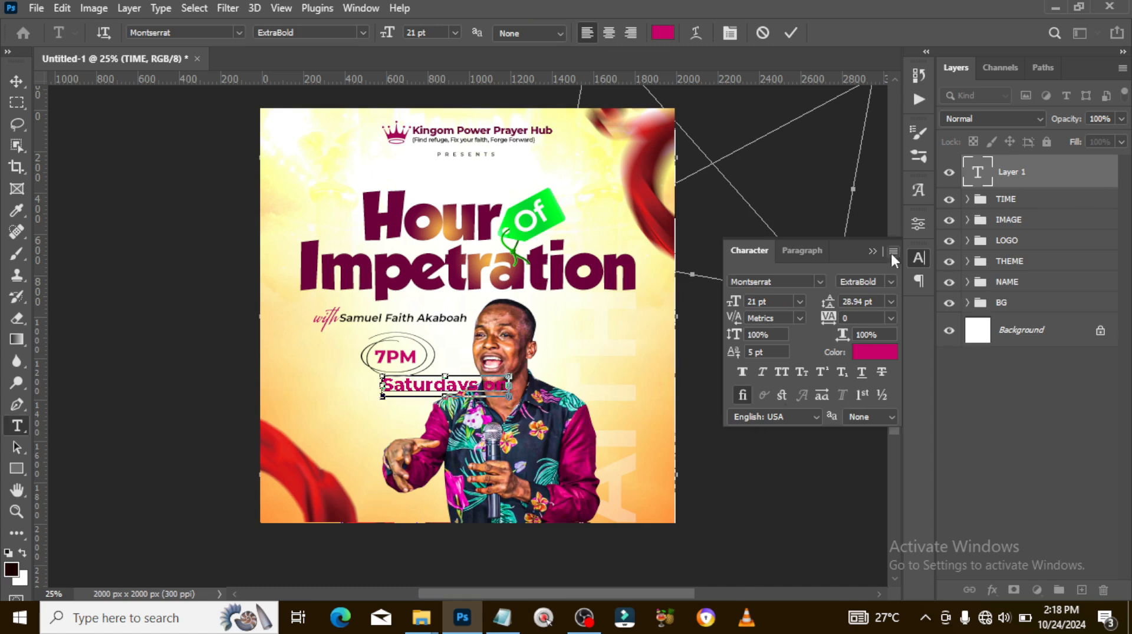
left_click(1015, 178)
Move the "Saturdays on" text beneath the circled 7PM and open its paragraph settings
key("v")
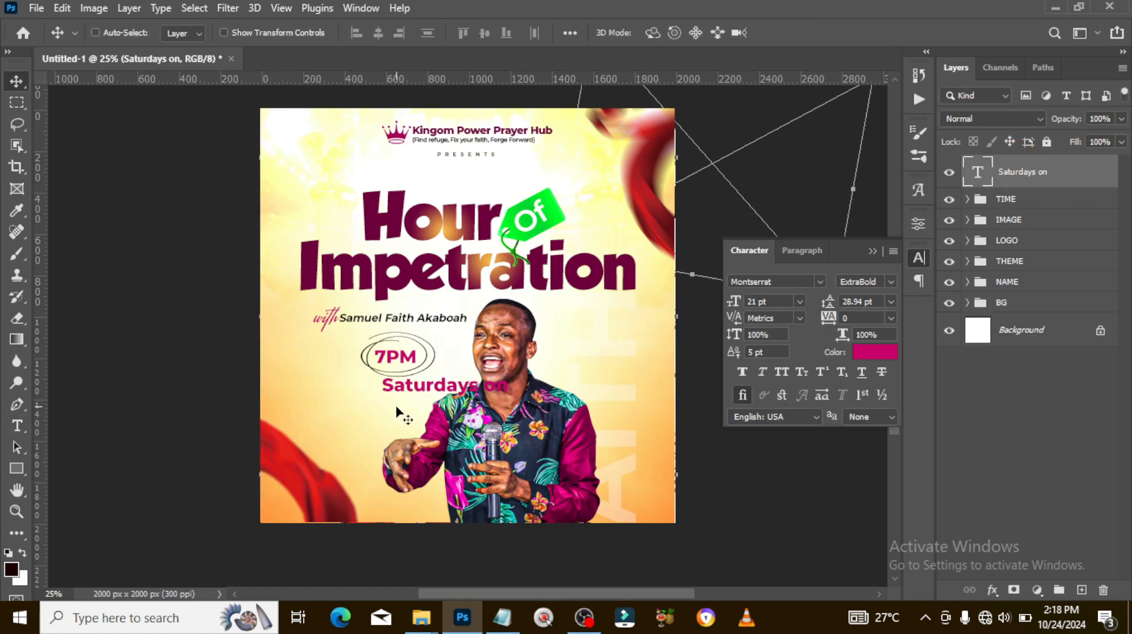
left_click_drag(441, 390, 399, 390)
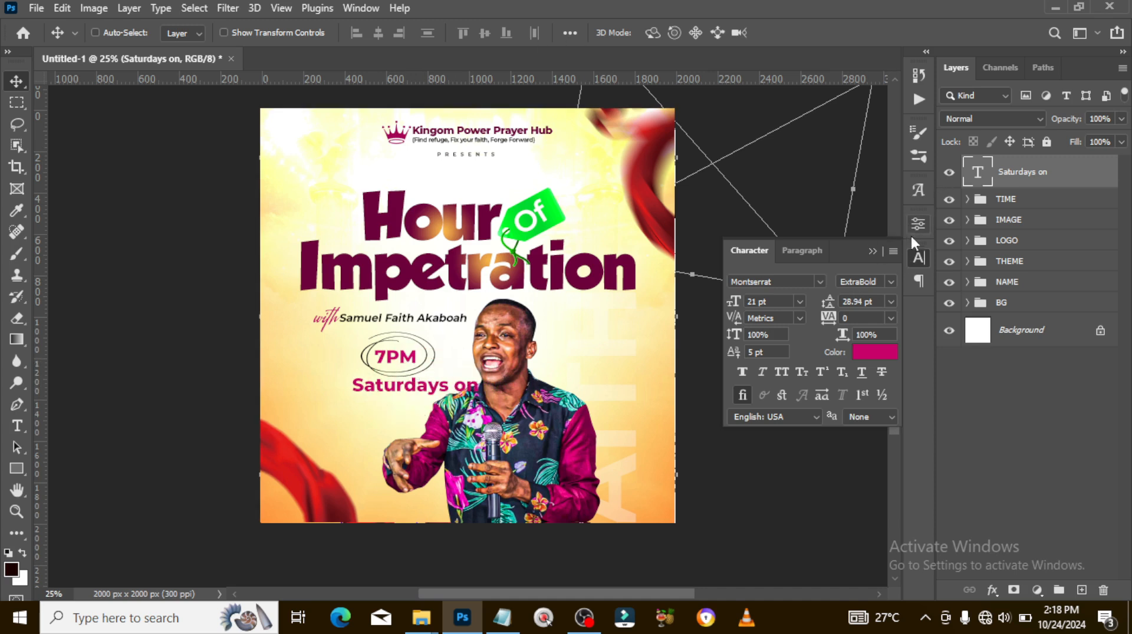
left_click(807, 252)
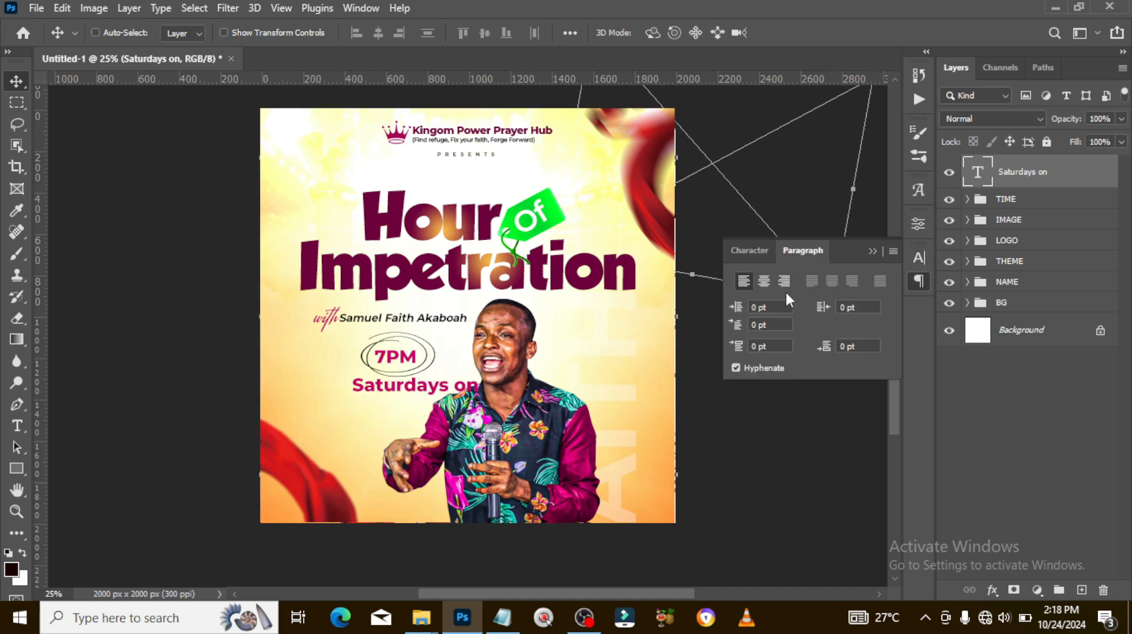
Centre-align the "Saturdays on" text, show the guides and place the text beneath the circled 7PM
left_click(764, 281)
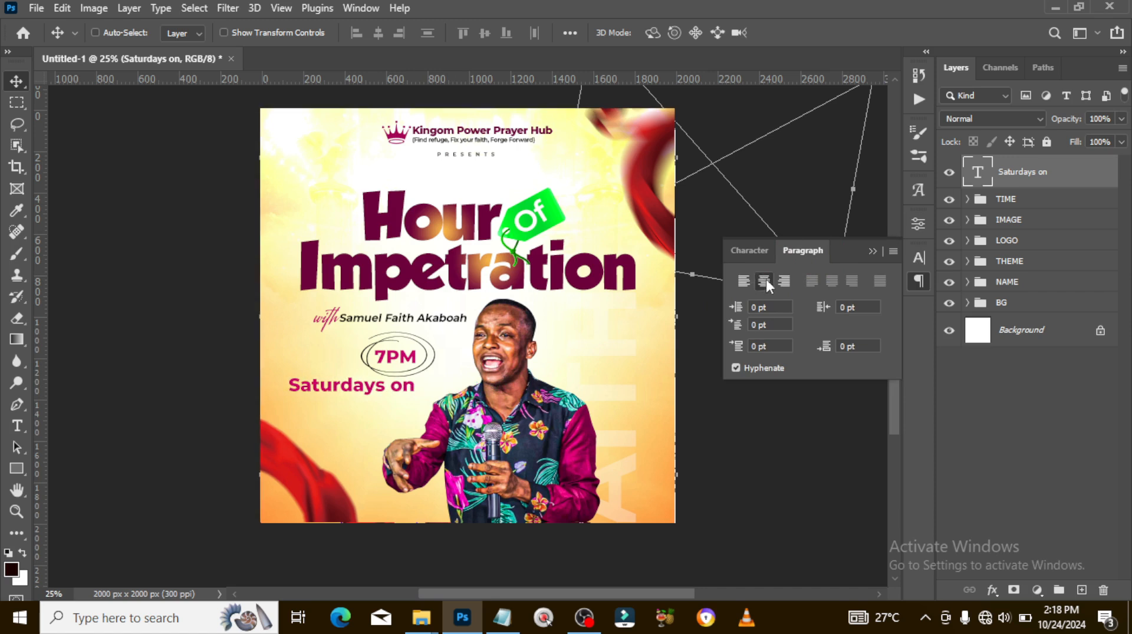
left_click(872, 251)
left_click_drag(339, 378, 386, 378)
key("ctrl+semicolon")
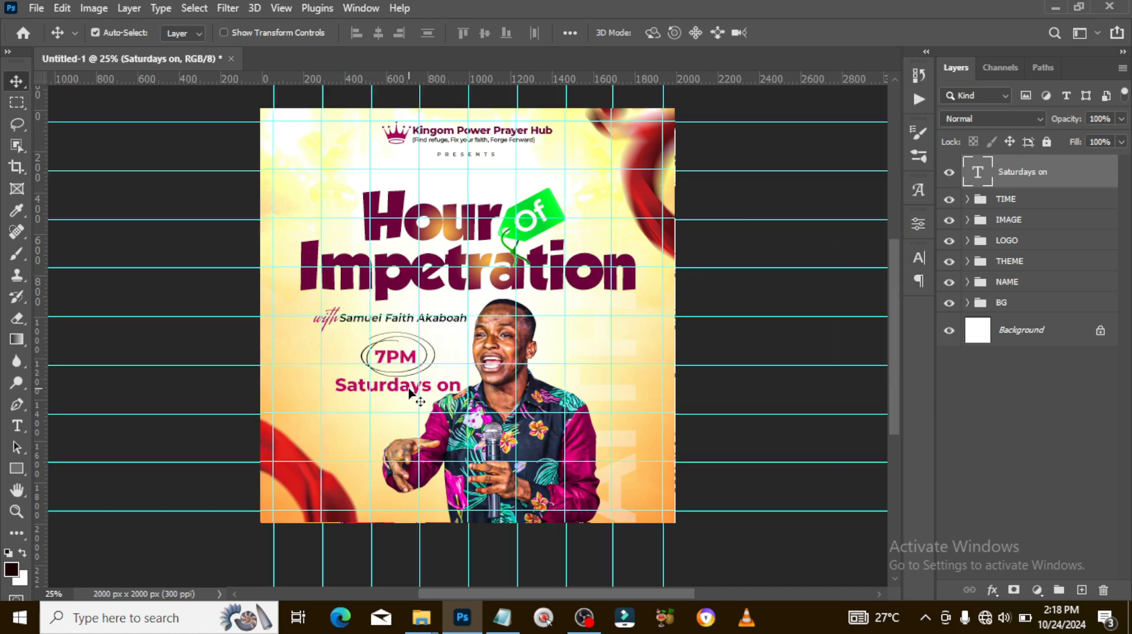
key("ctrl+t")
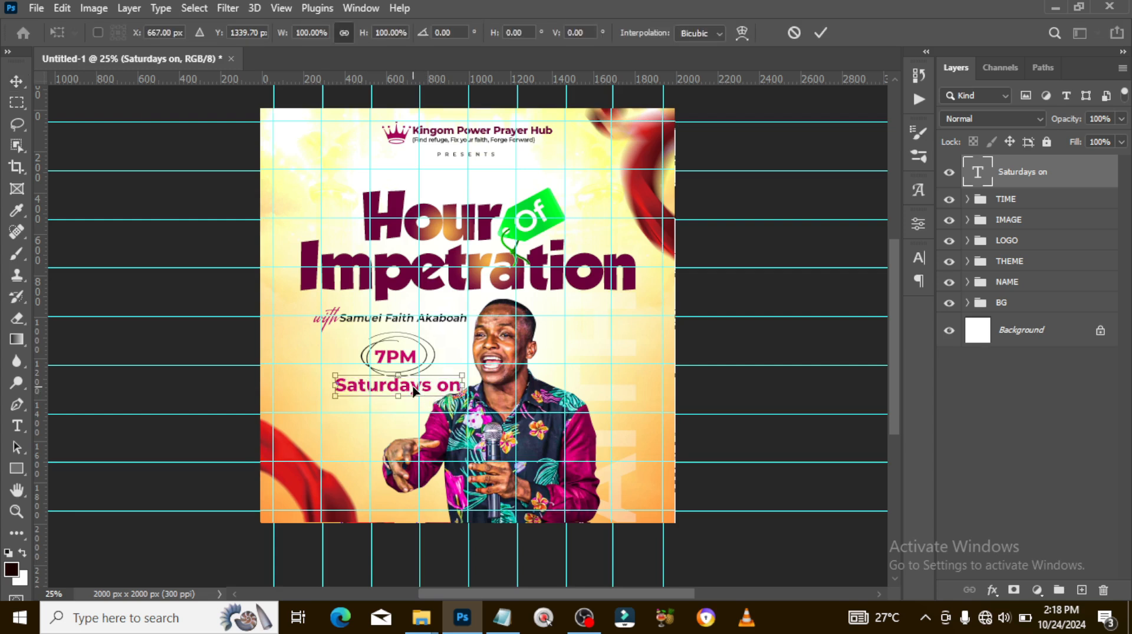
left_click_drag(395, 379, 394, 379)
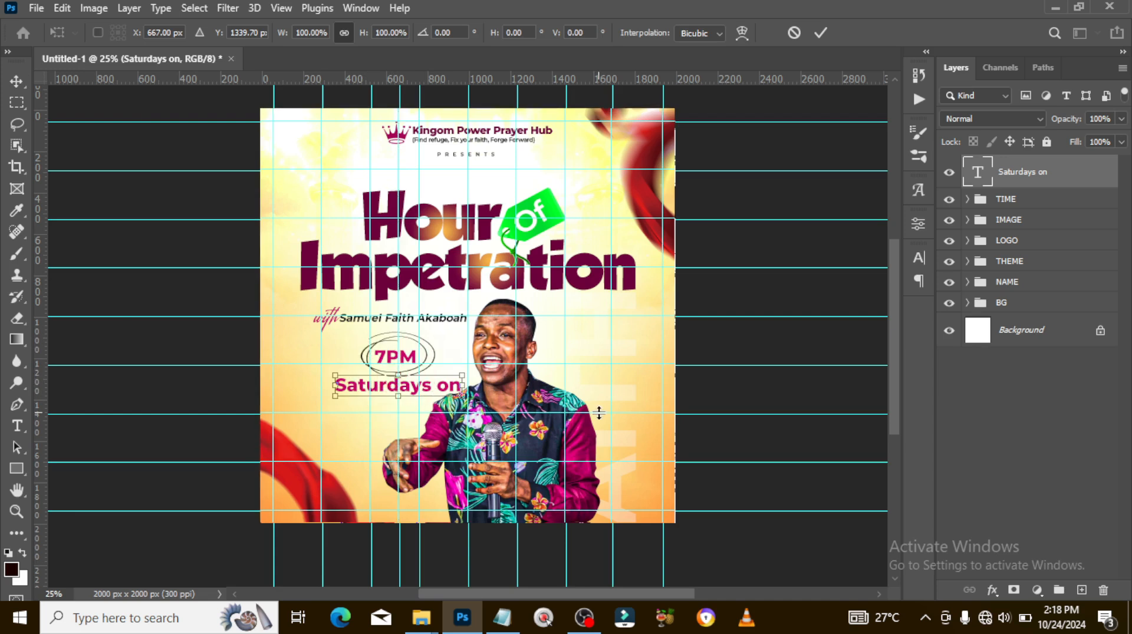
key("Return")
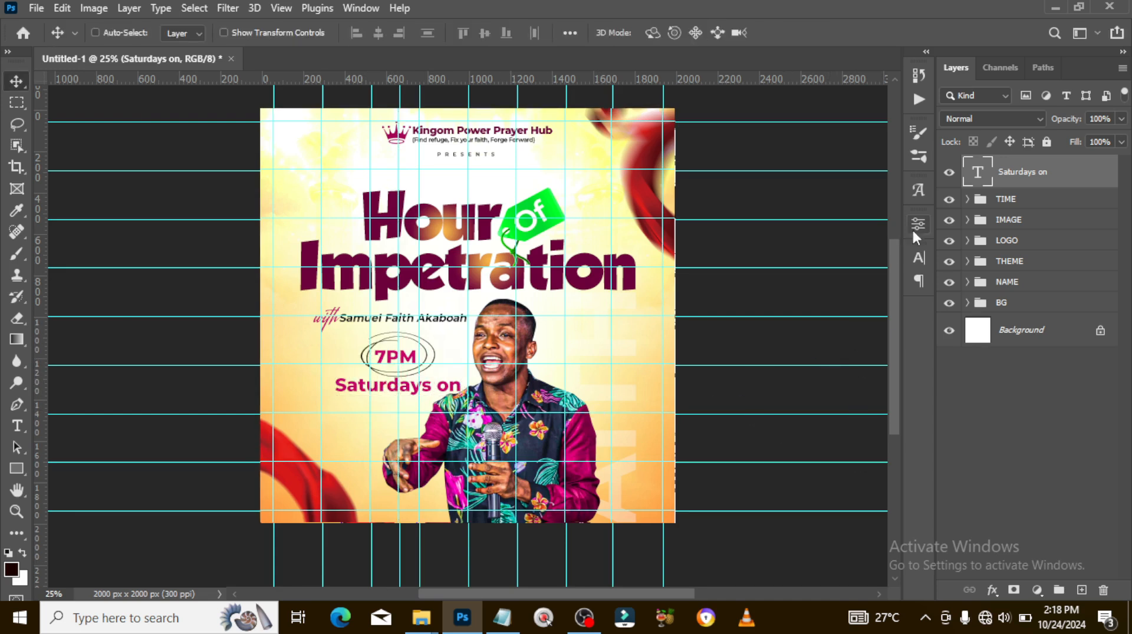
Scale the "Saturdays on" text down to about 74% around its centre
left_click(919, 258)
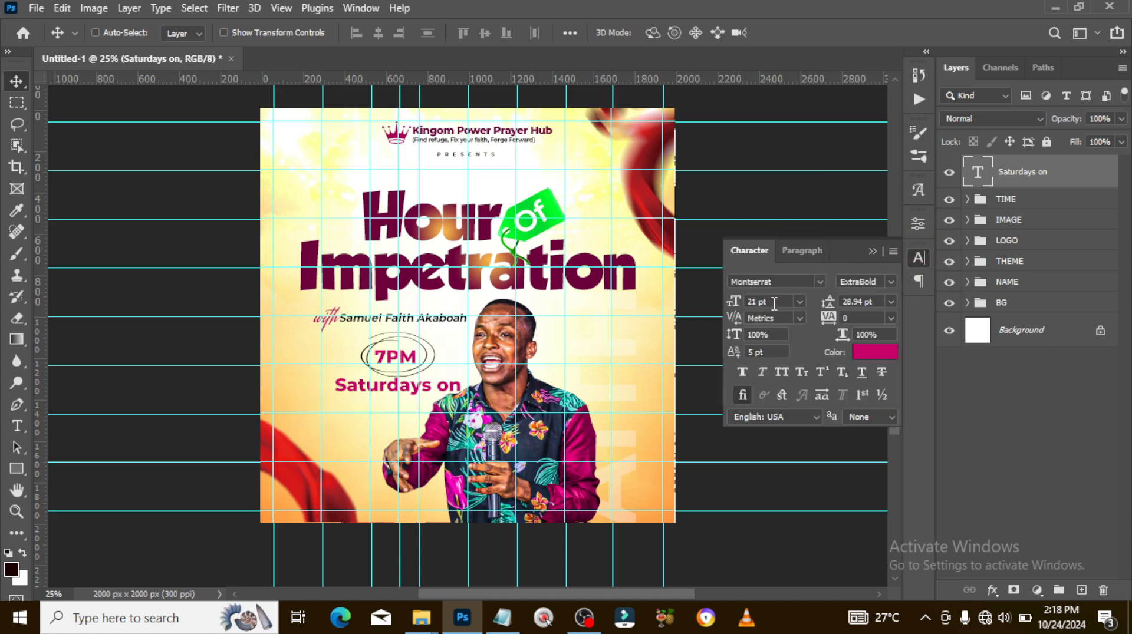
key("ctrl+t")
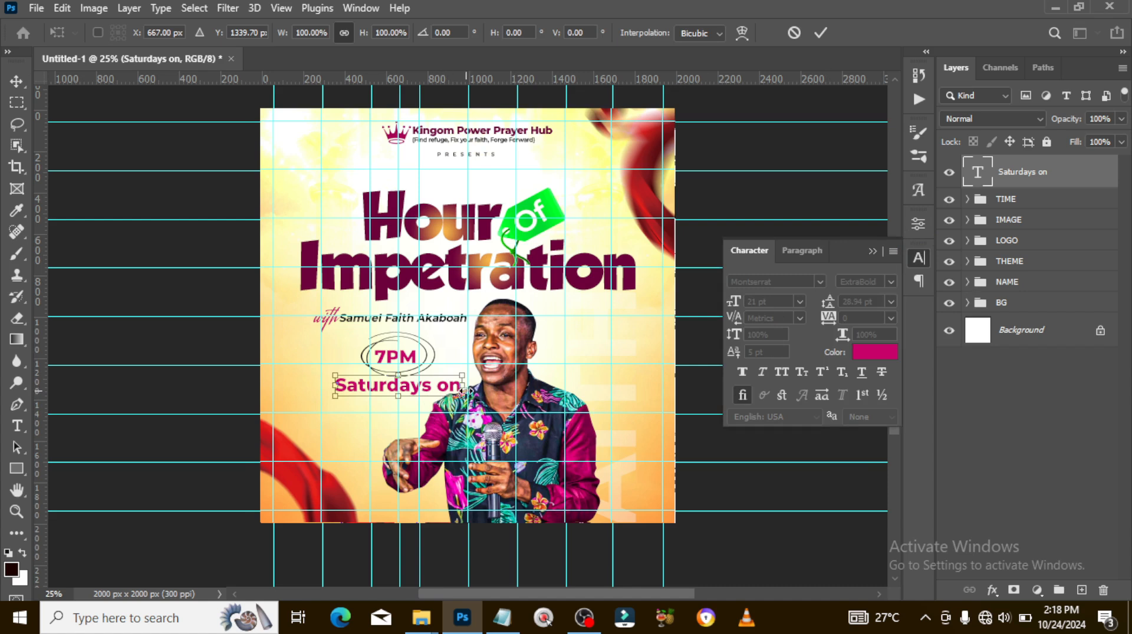
left_click_drag(462, 387, 446, 386)
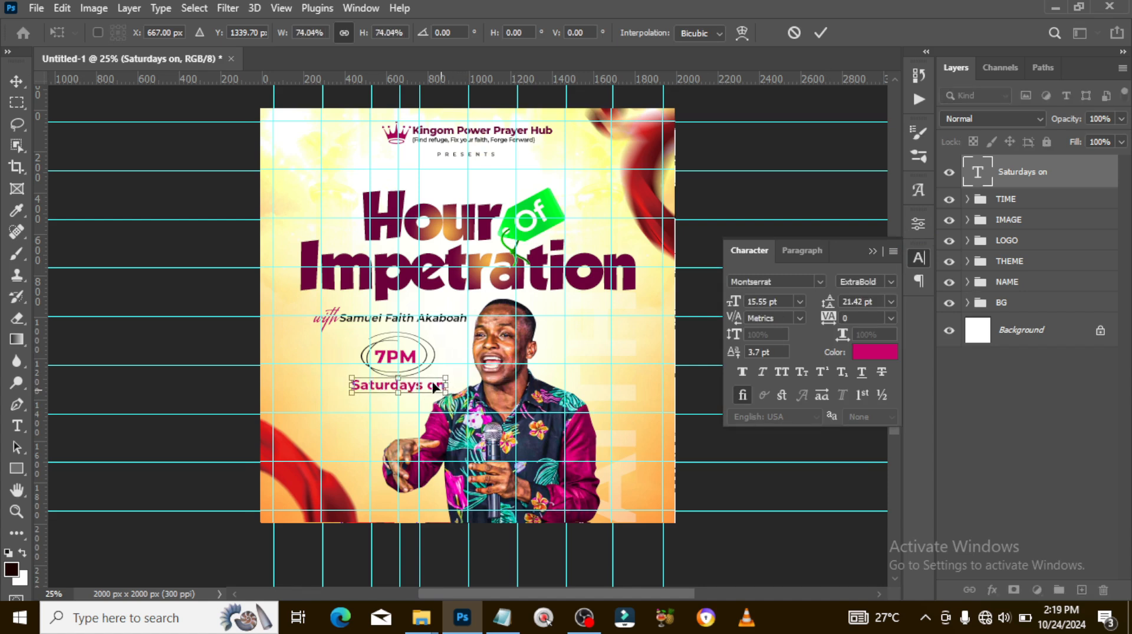
key("Return")
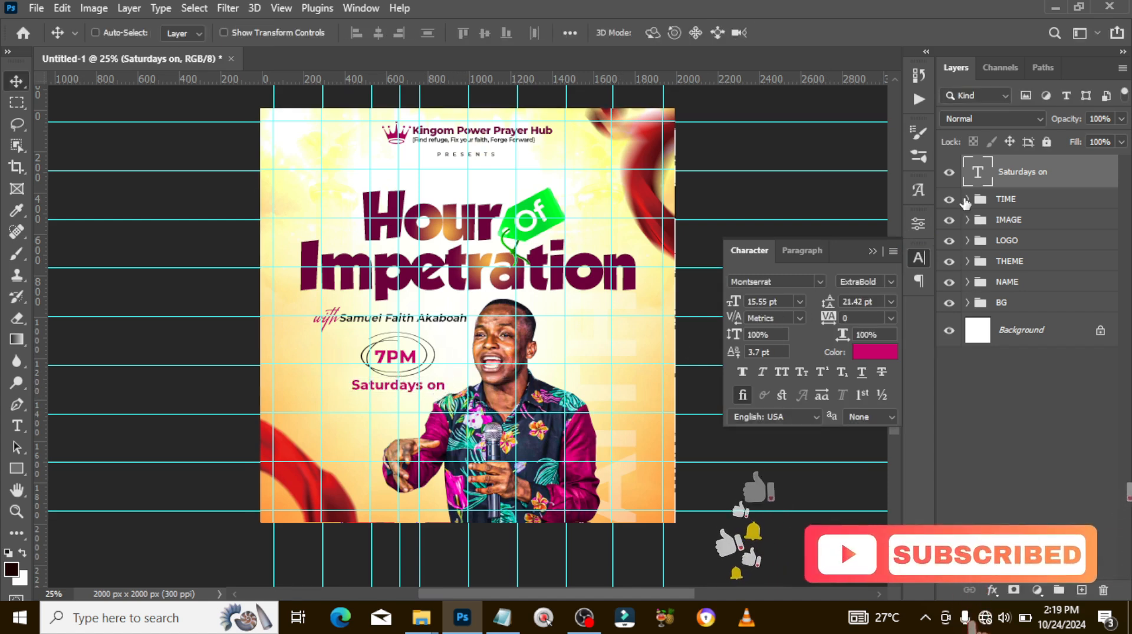
Colour the word "on" in the "Saturdays on" text black (000000) and set its font weight to Medium
double_click(975, 172)
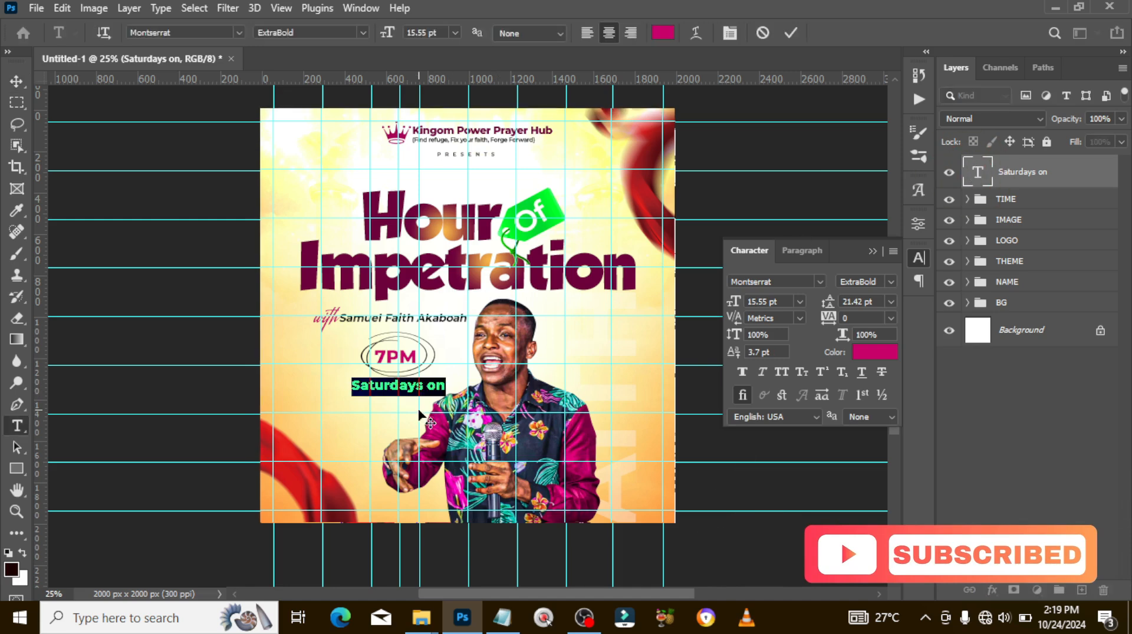
left_click(874, 352)
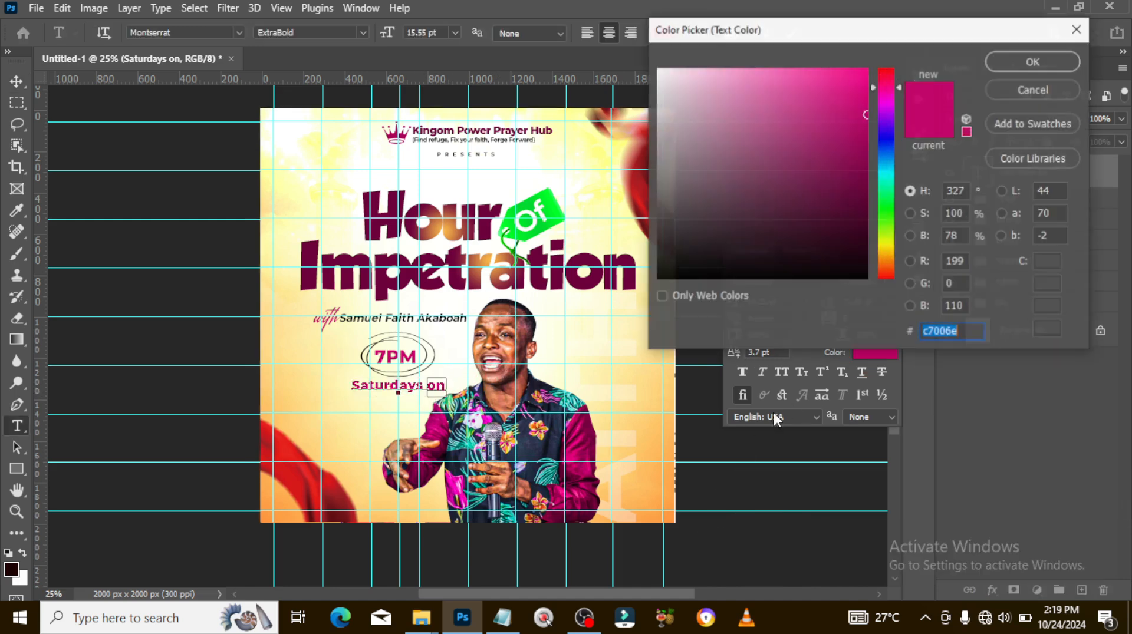
left_click_drag(664, 252, 659, 279)
left_click(999, 64)
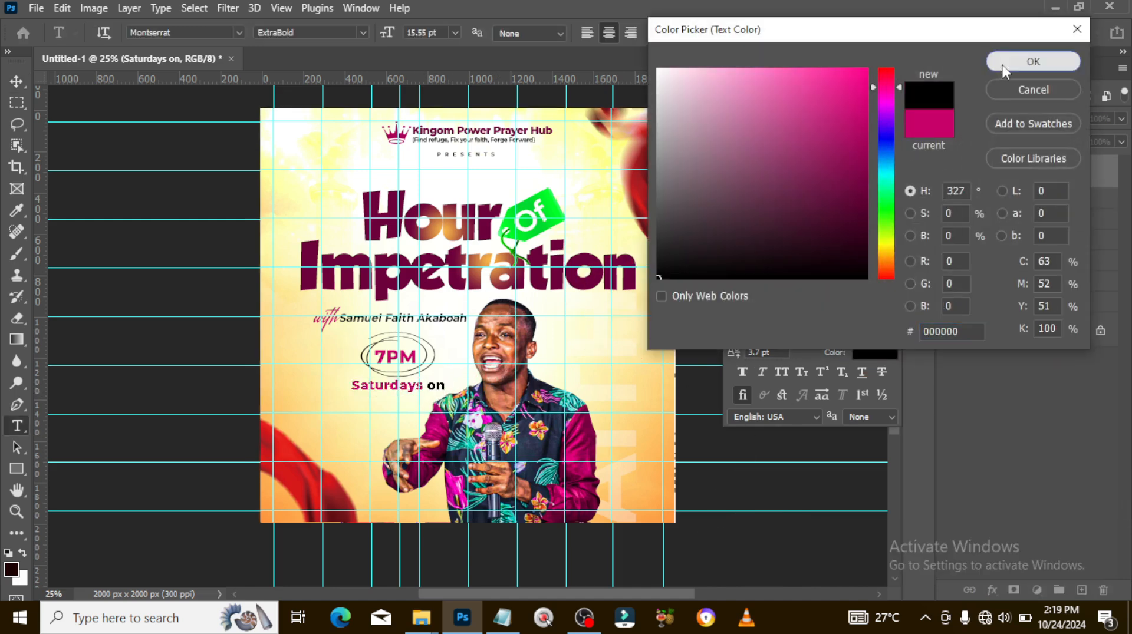
left_click(889, 281)
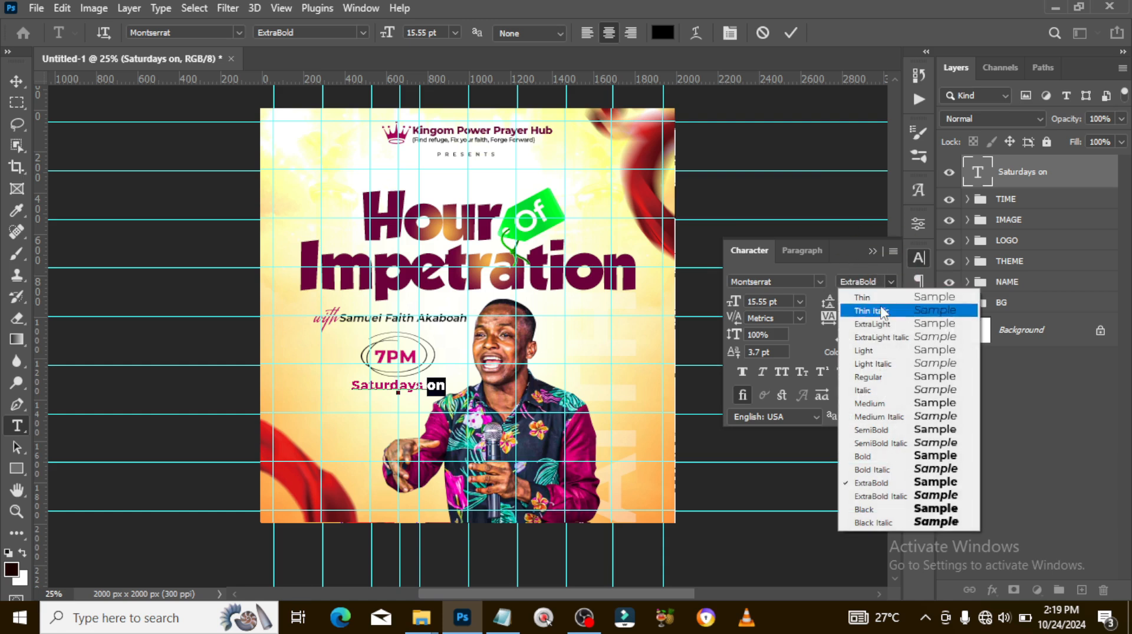
left_click(872, 404)
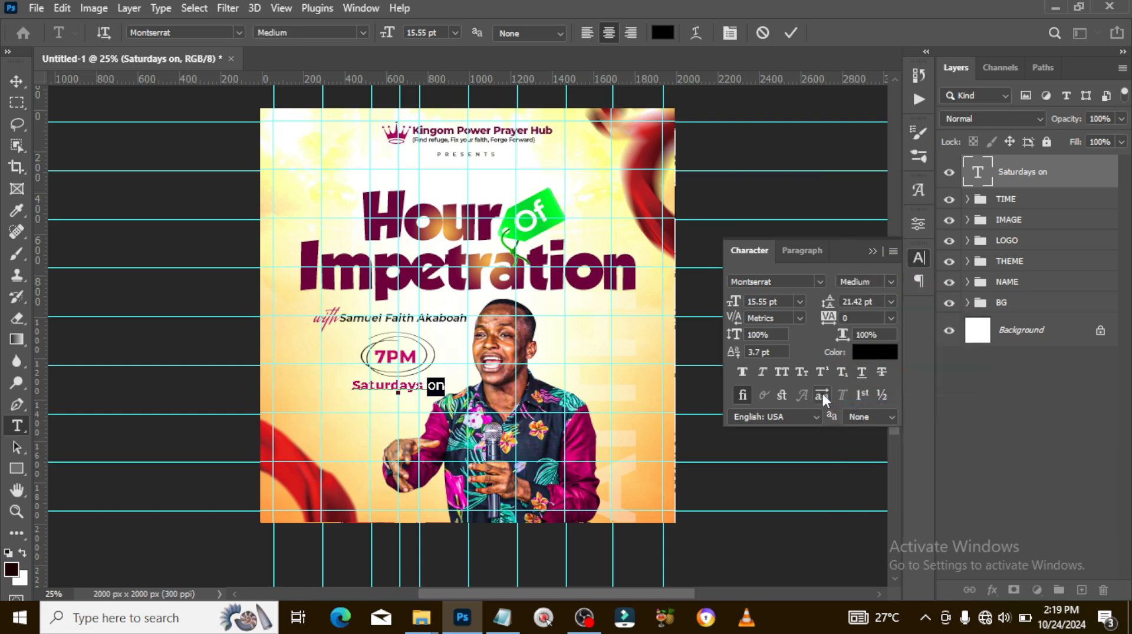
Set only the word "Saturdays" to the Bold weight of Montserrat
left_click(426, 386)
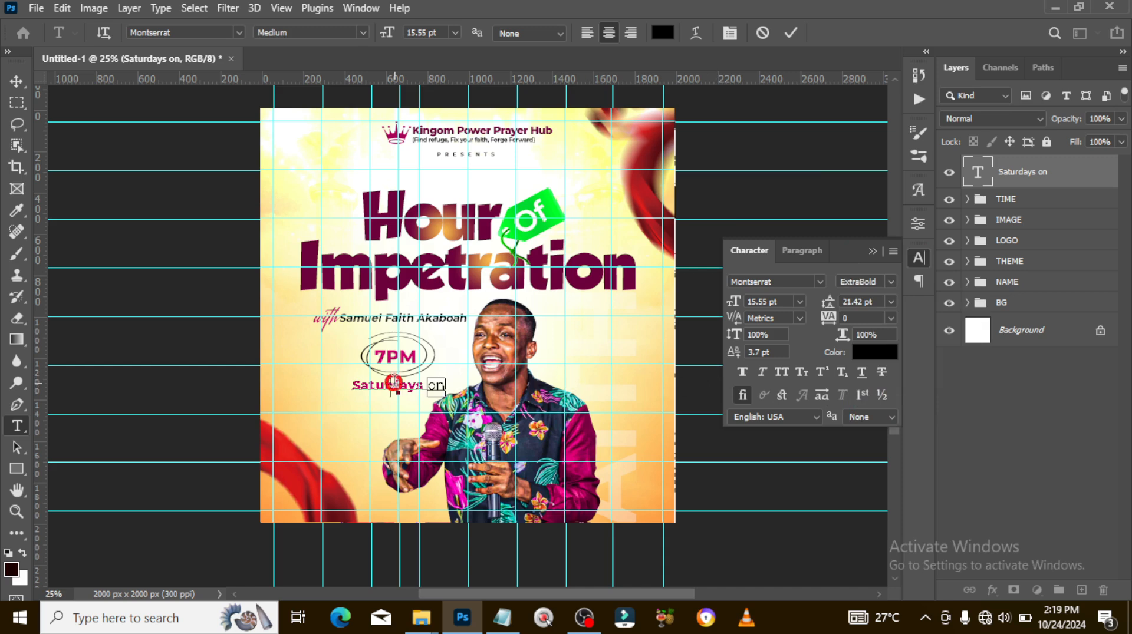
left_click_drag(423, 388, 268, 387)
left_click(891, 282)
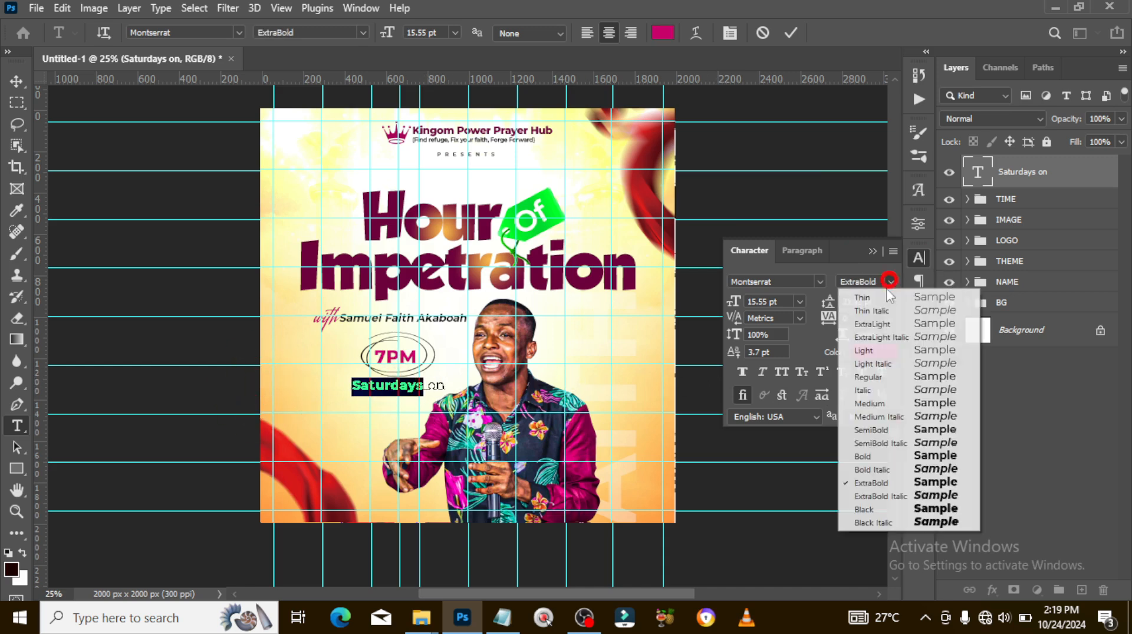
left_click(863, 457)
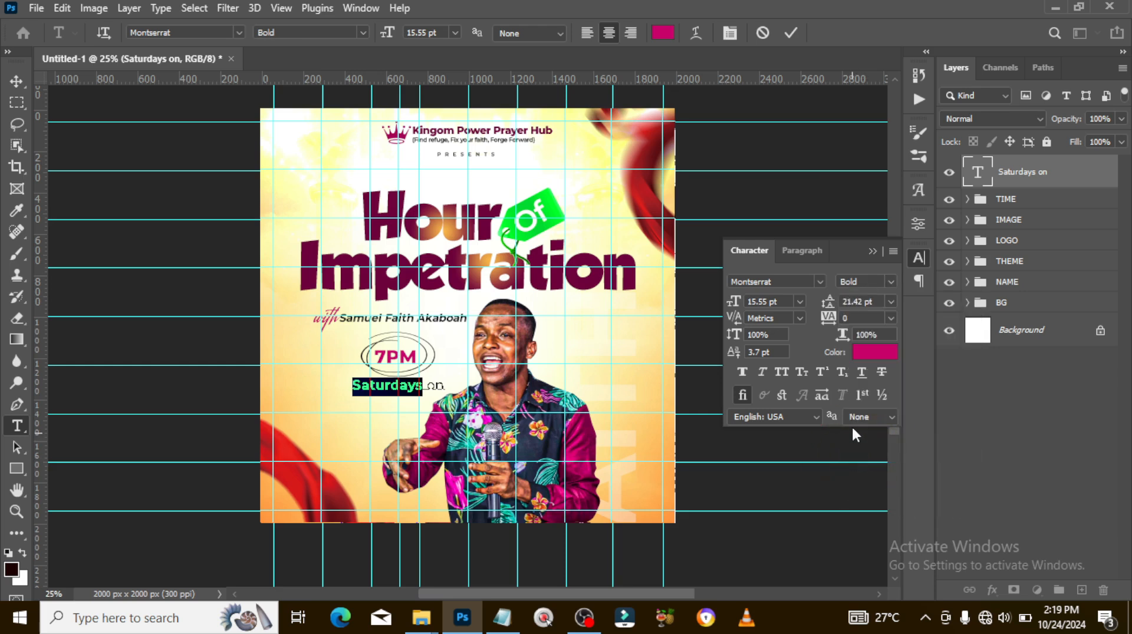
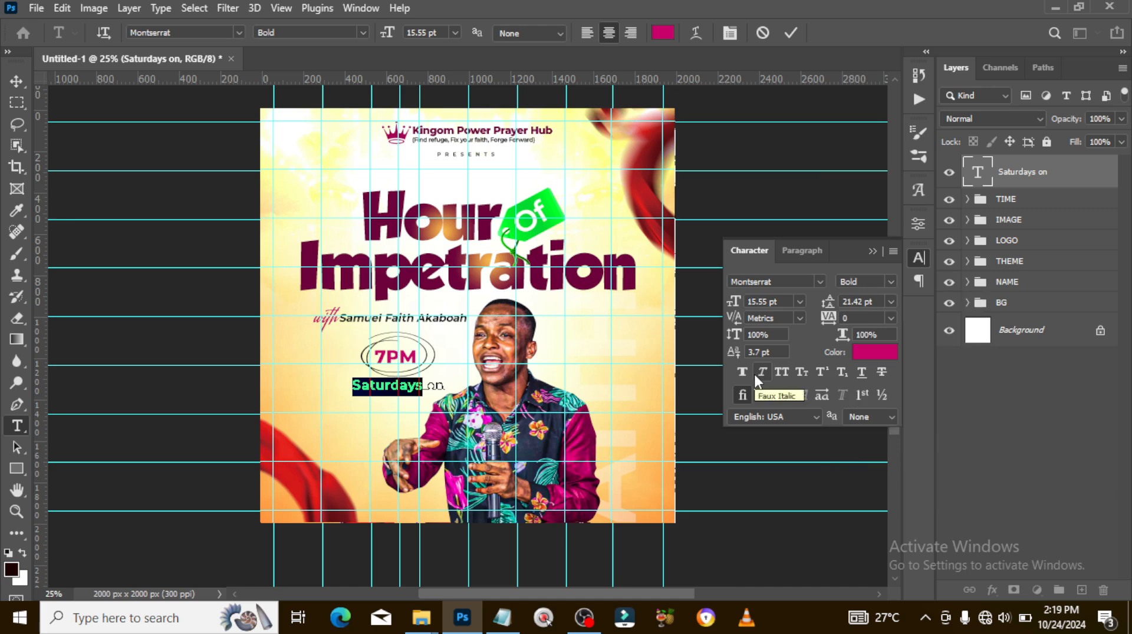
Recolour the word "Saturdays" with hex DE1C18 and commit the text edit
left_click(865, 352)
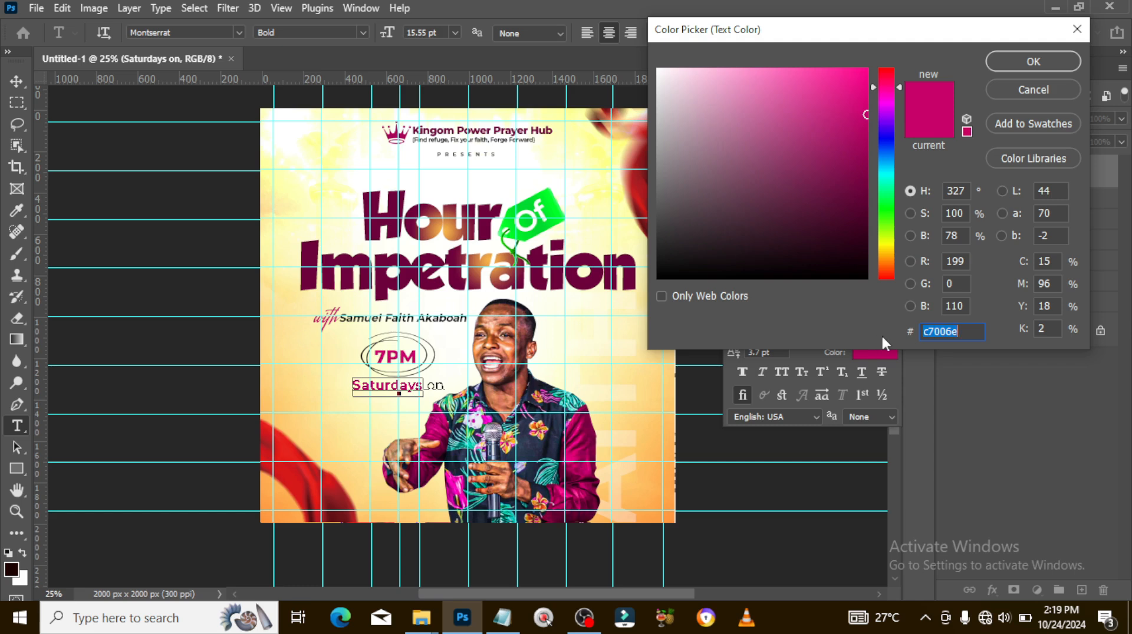
type("DE")
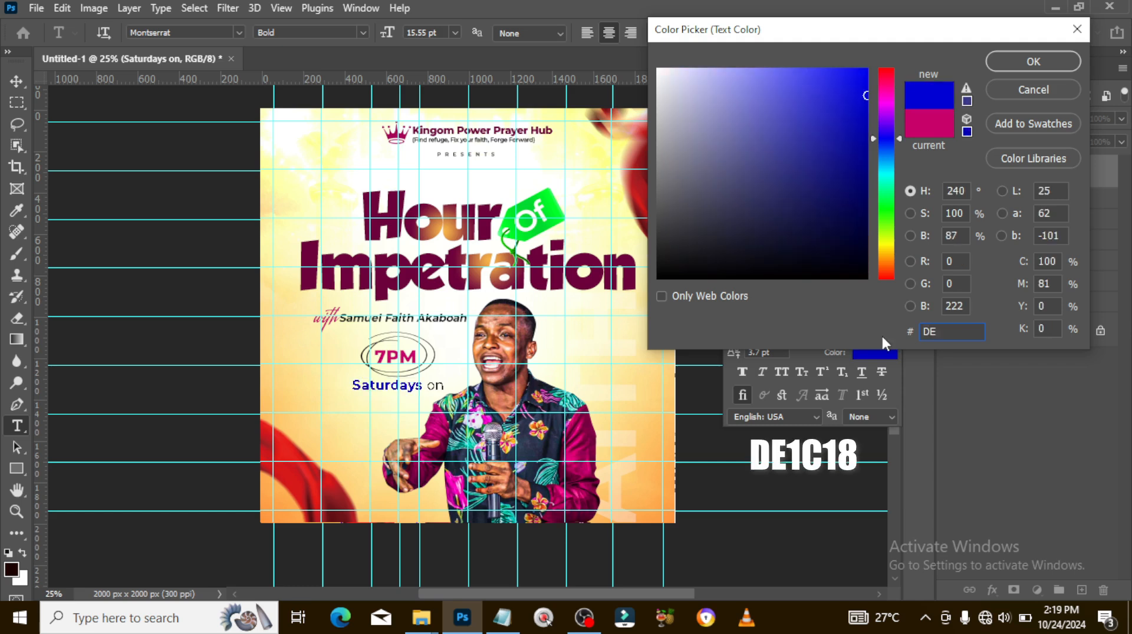
type("1C1")
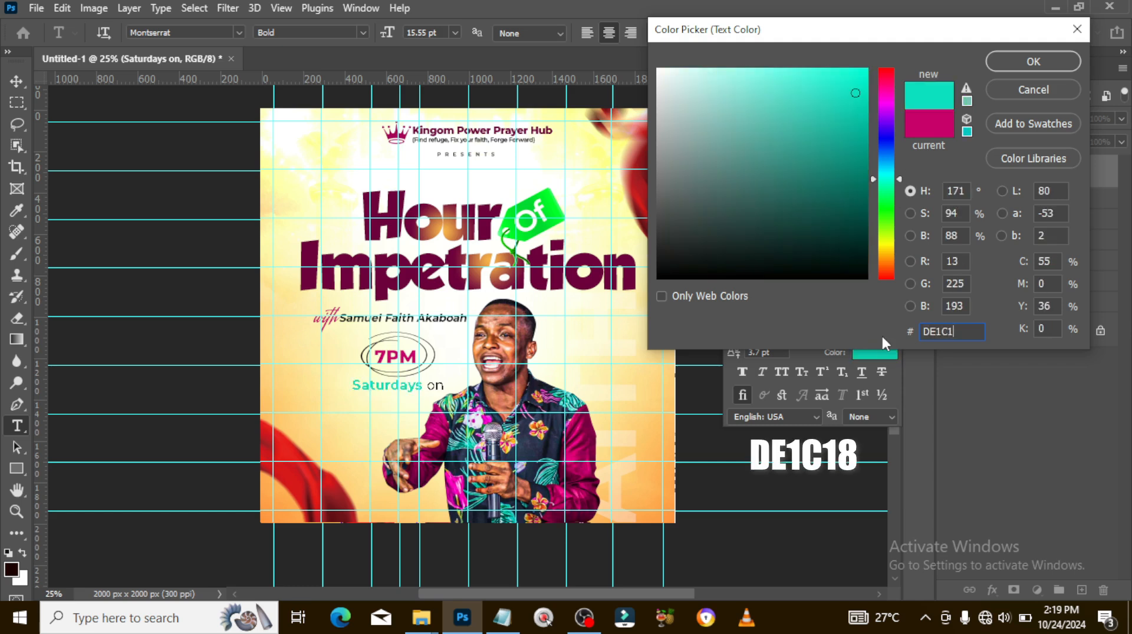
type("8")
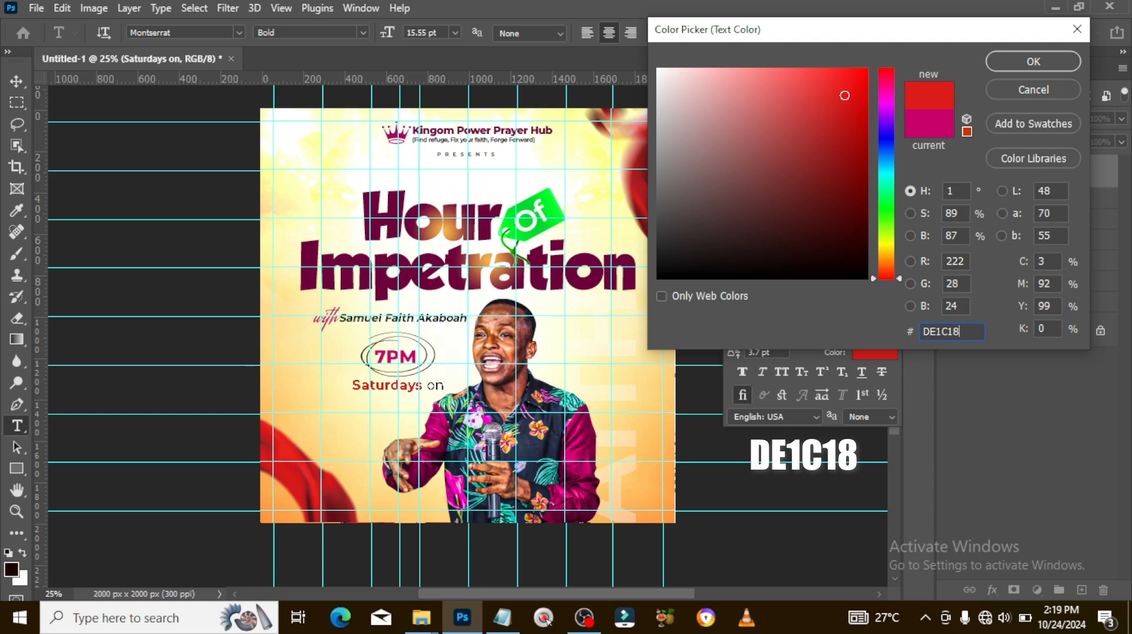
left_click(1003, 61)
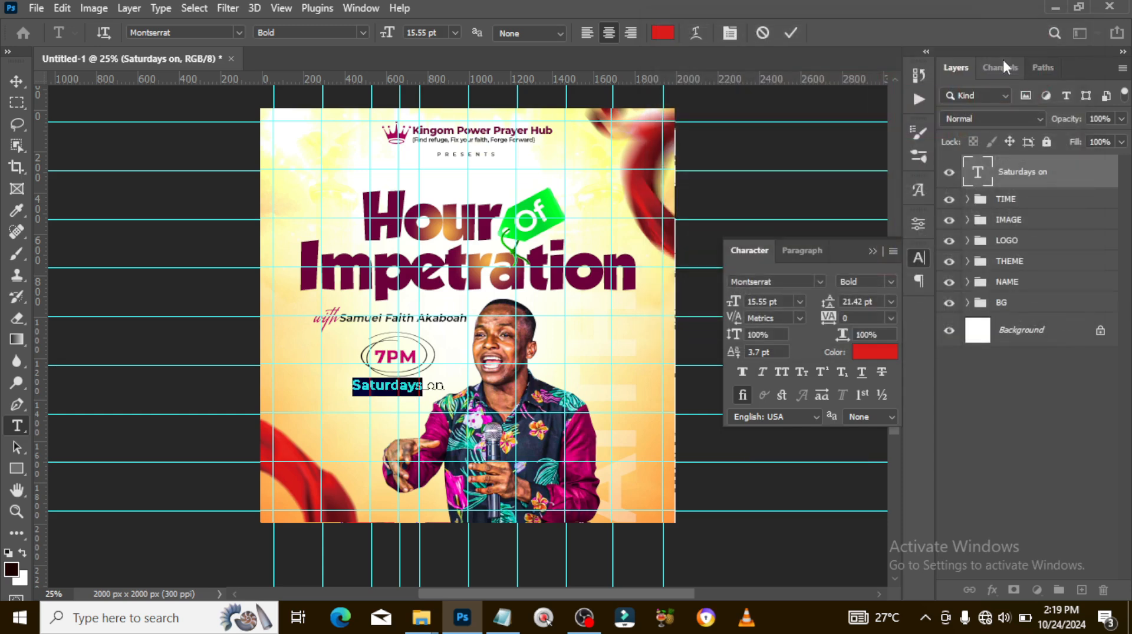
left_click(1025, 175)
key("ctrl+Return")
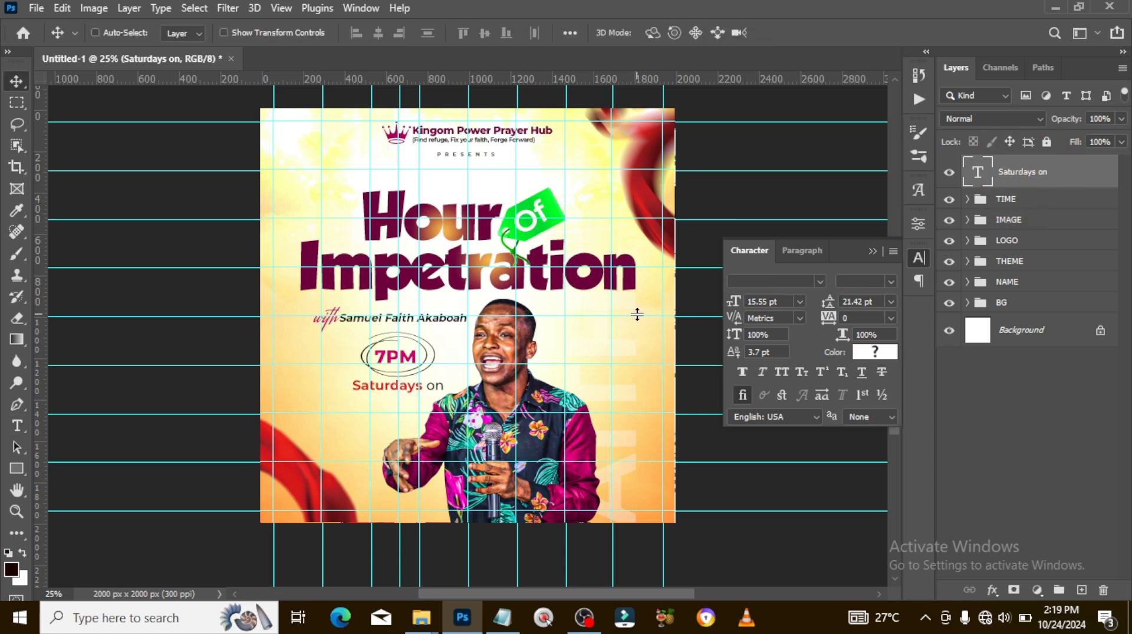
Add a new text layer below "Saturdays on" and fill it with the word TELEGRAM copied from the Notepad file
key("t")
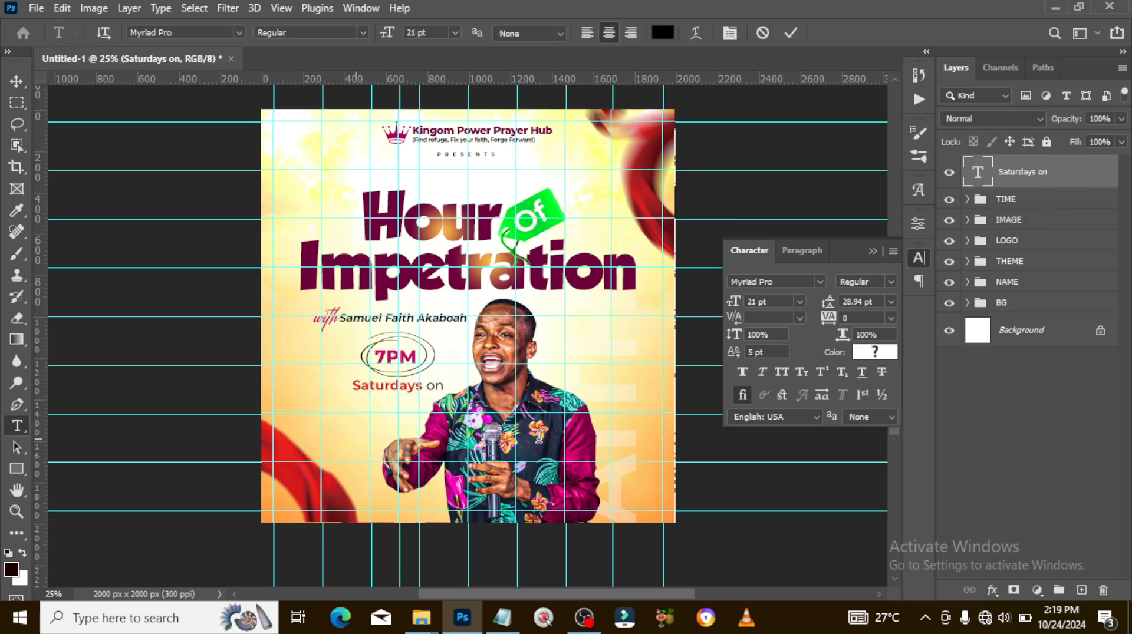
left_click(355, 408)
left_click(501, 618)
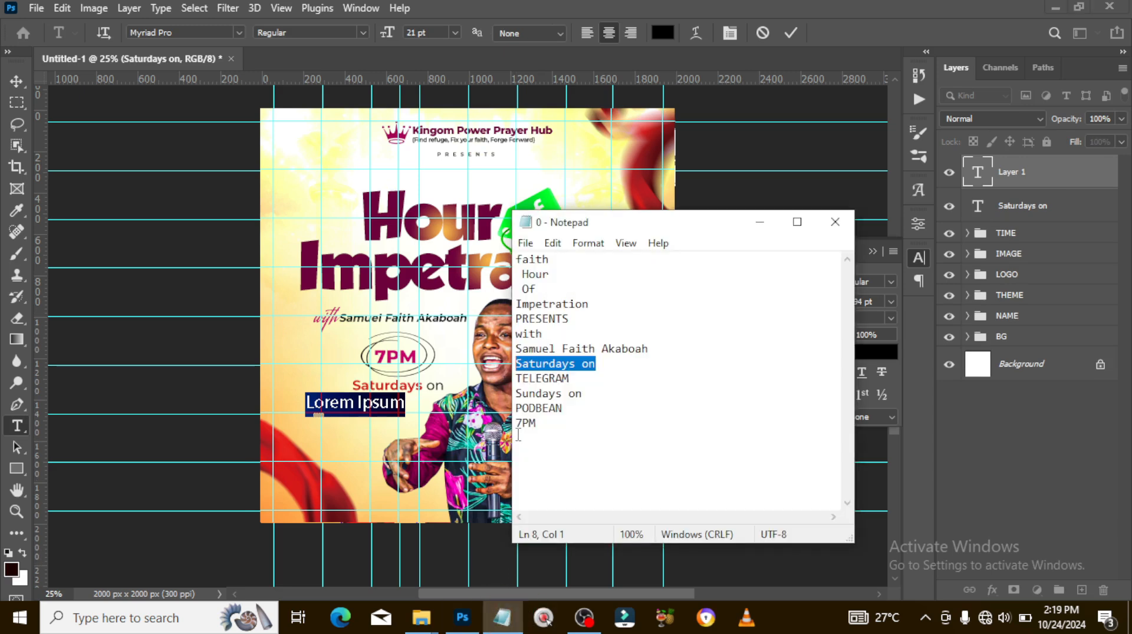
left_click_drag(577, 381, 487, 386)
key("ctrl+c")
left_click(612, 3)
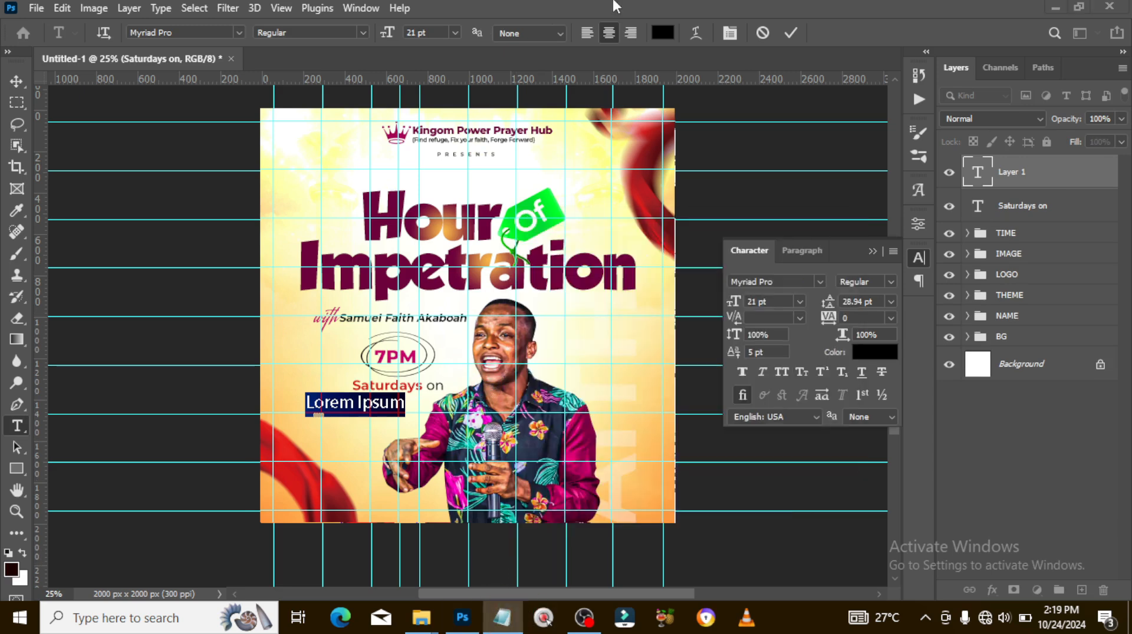
key("ctrl+v")
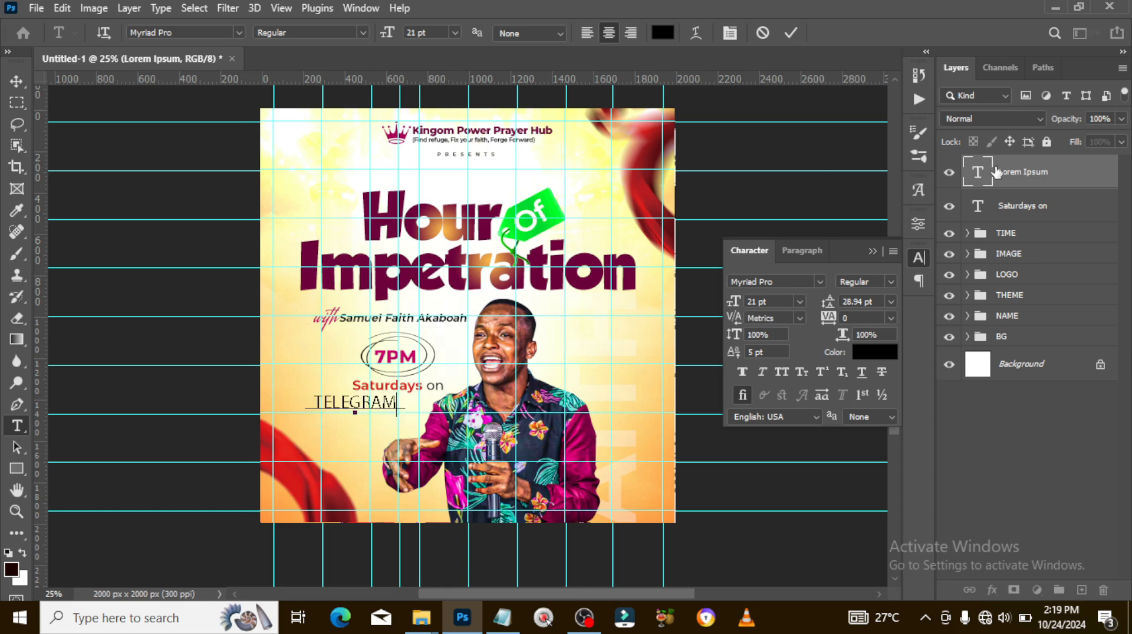
Change the font of the TELEGRAM text to Montserrat Bold
left_click(819, 281)
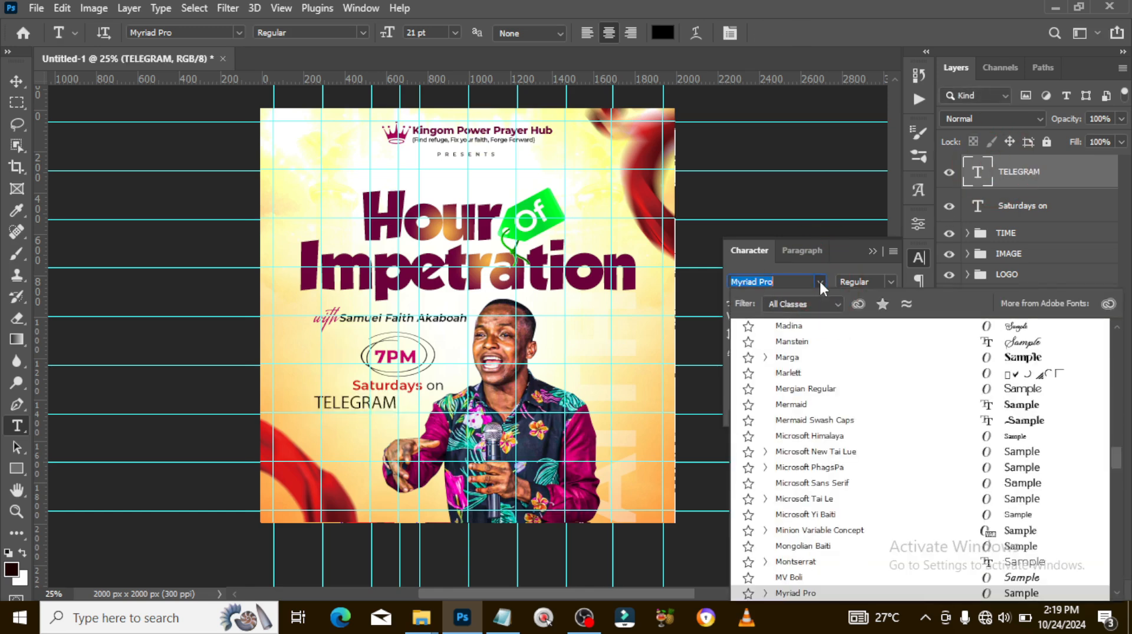
type("MON")
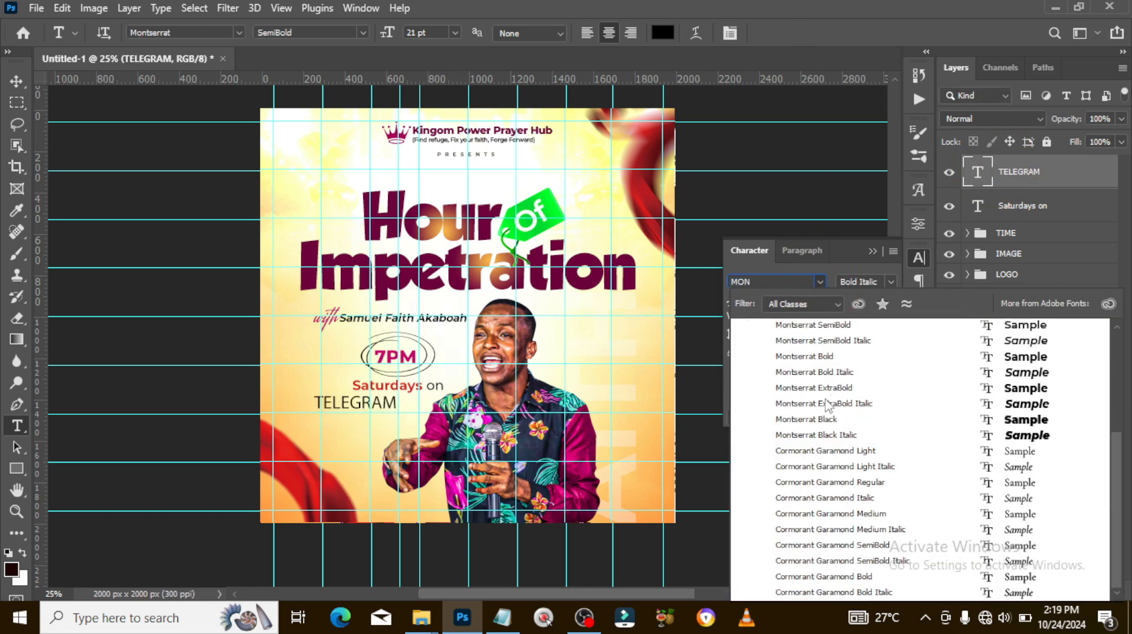
left_click(823, 358)
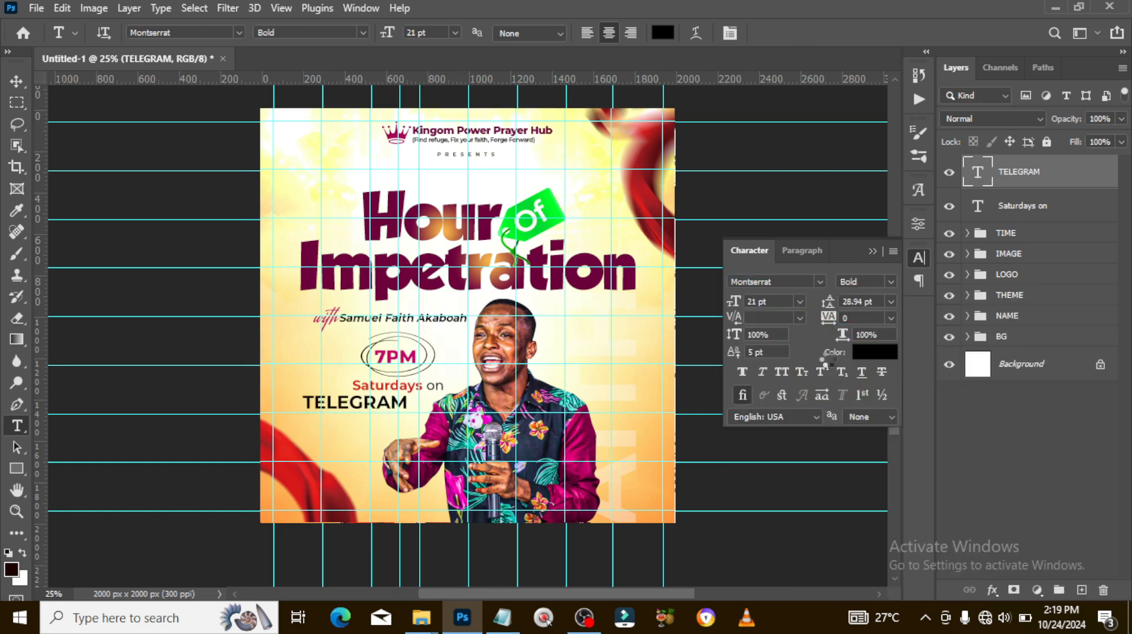
Move the TELEGRAM text centrally beneath "Saturdays on" and set its font size to 17 pt
key("ctrl+t")
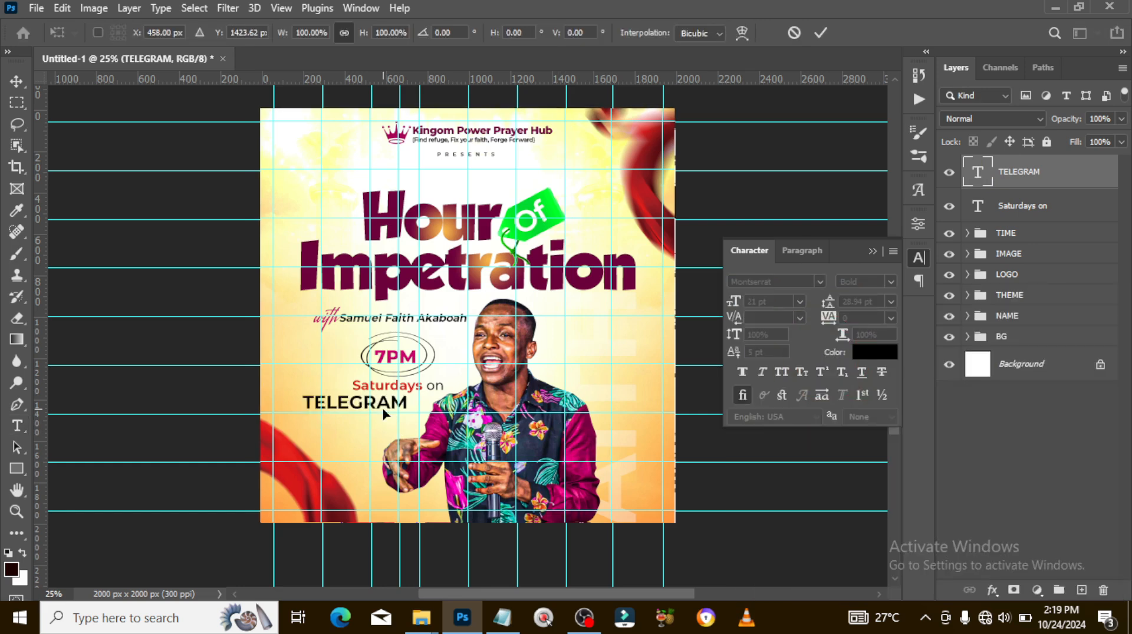
left_click_drag(392, 406, 427, 393)
key("Return")
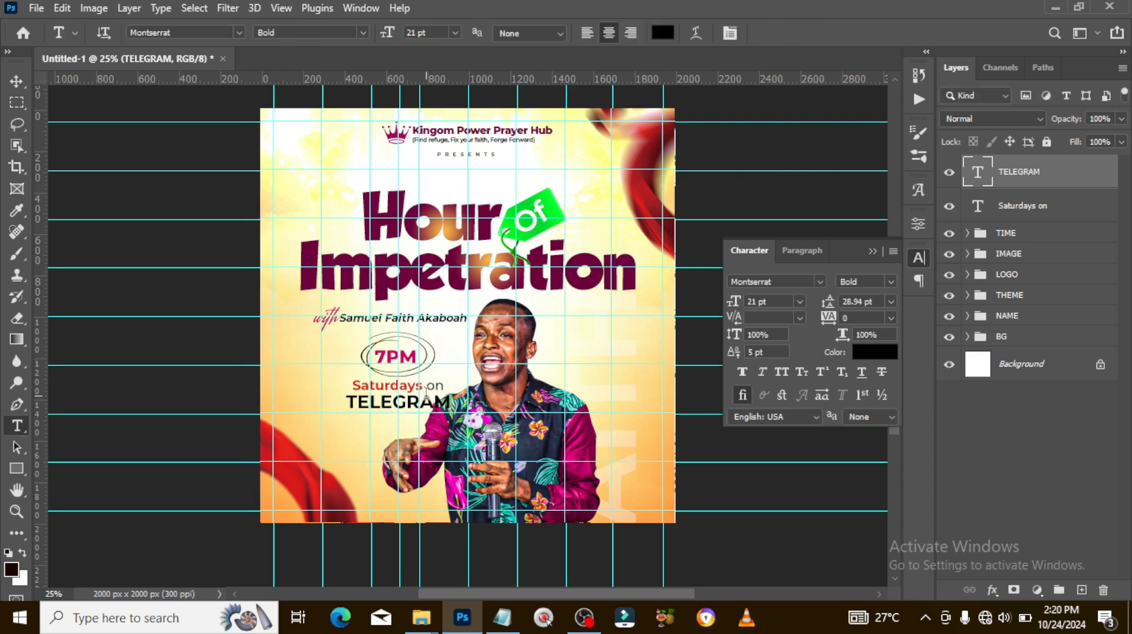
left_click(777, 301)
type("17")
key("Return")
Draw a black rectangle about 522 by 110 px and move it down over the TELEGRAM text
left_click(17, 469)
left_click_drag(348, 398, 457, 373)
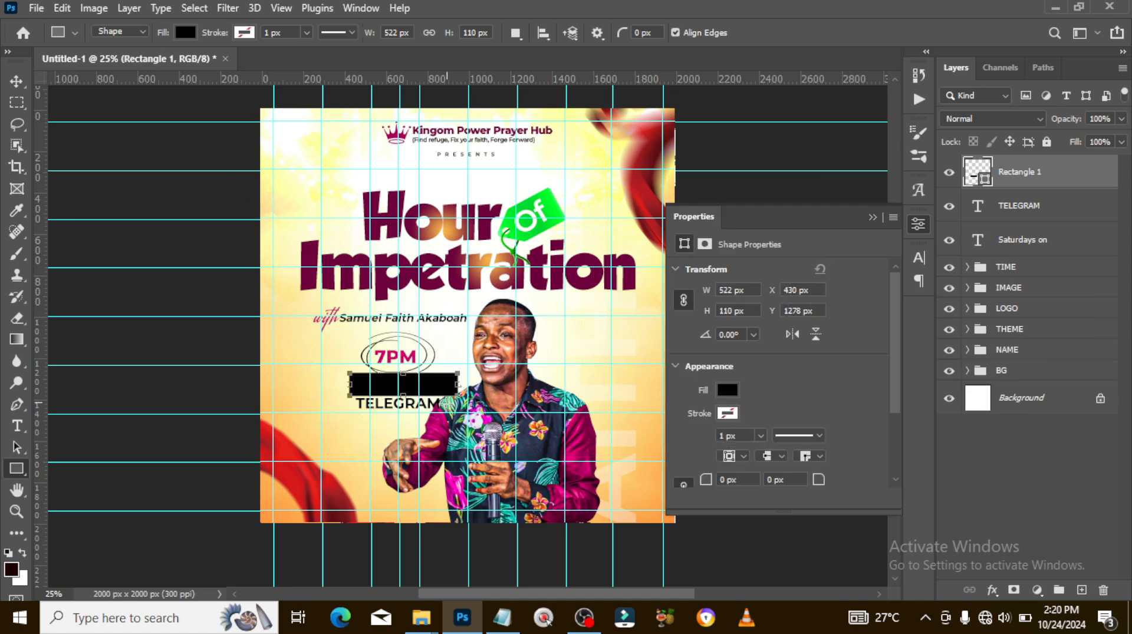
key("v")
left_click_drag(427, 384, 426, 402)
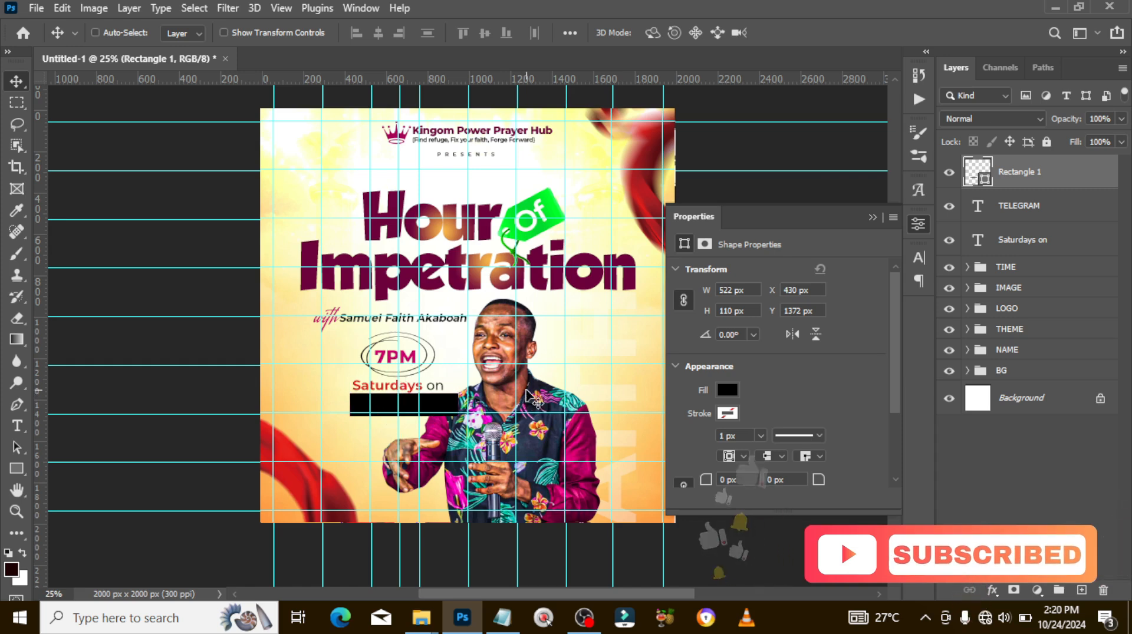
Nudge the black rectangle left to X 404 px so it sits centrally beneath "Saturdays on", and hide the guides
key("ctrl+t")
key("Left")
key("Left")
key("Left")
key("Left")
key("Left")
key("Left")
key("Left")
key("Left")
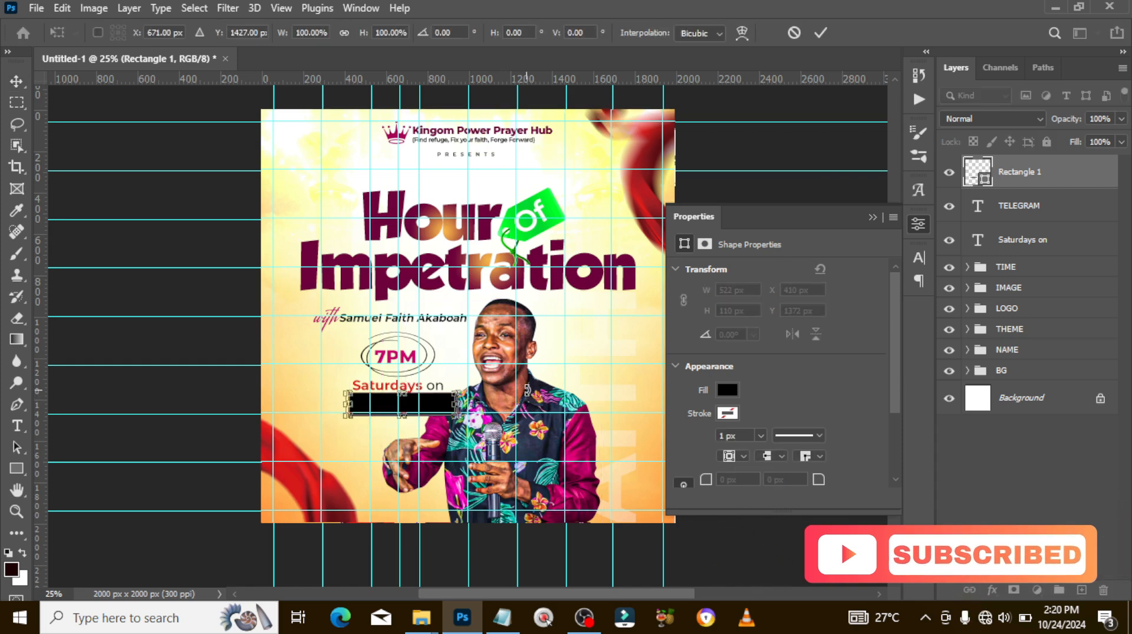
key("ctrl+minus")
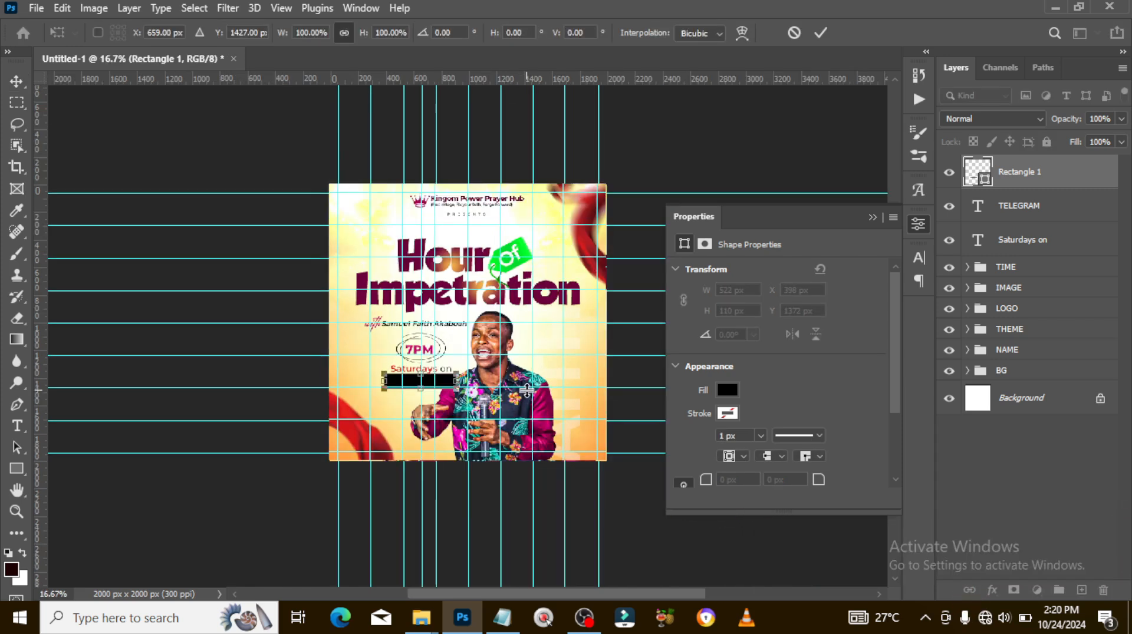
key("ctrl+plus")
key("ctrl+plus")
key("ctrl+plus")
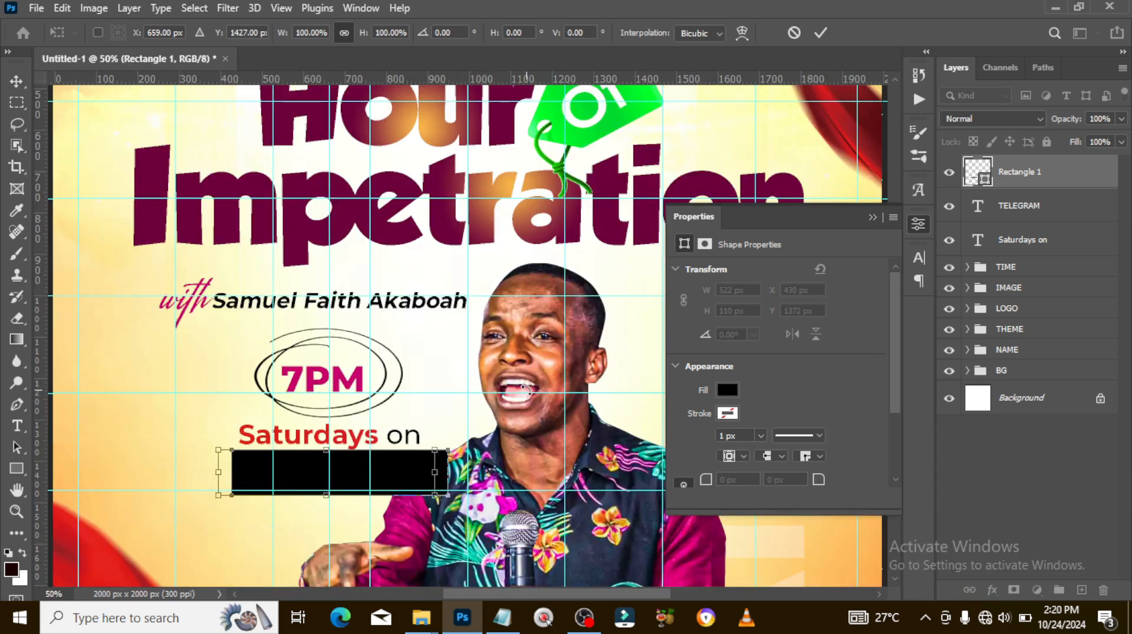
key("Right")
key("Right")
key("Right")
key("Right")
key("Right")
key("Right")
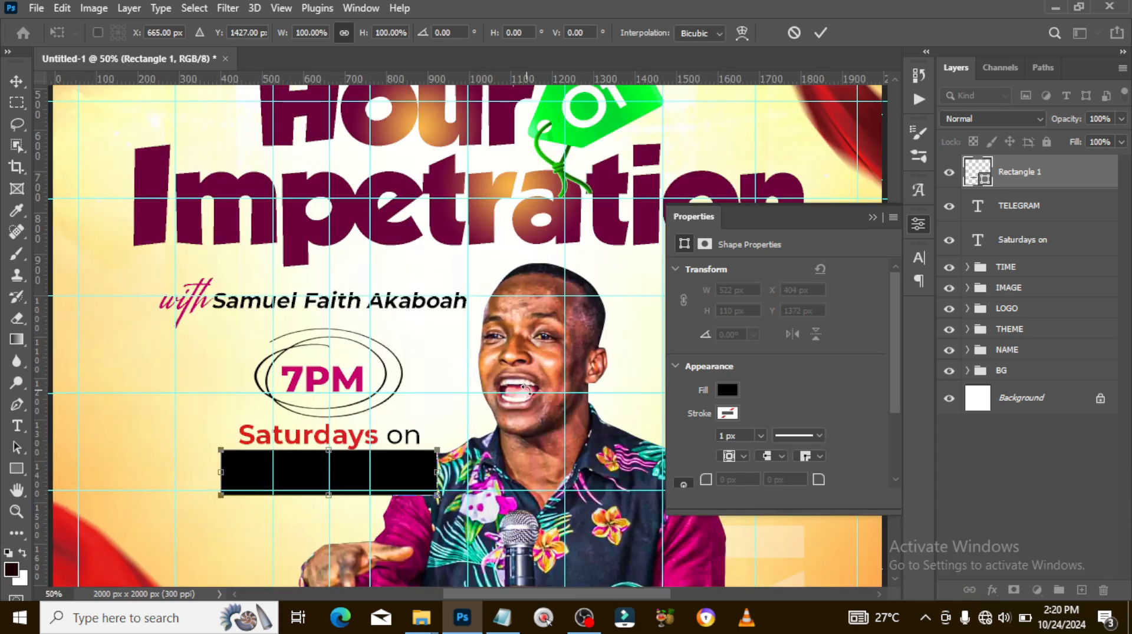
key("Return")
key("ctrl+semicolon")
Place the rectangle layer behind the TELEGRAM text layer and recolour the text white (ffffff)
left_click_drag(956, 189, 1002, 222)
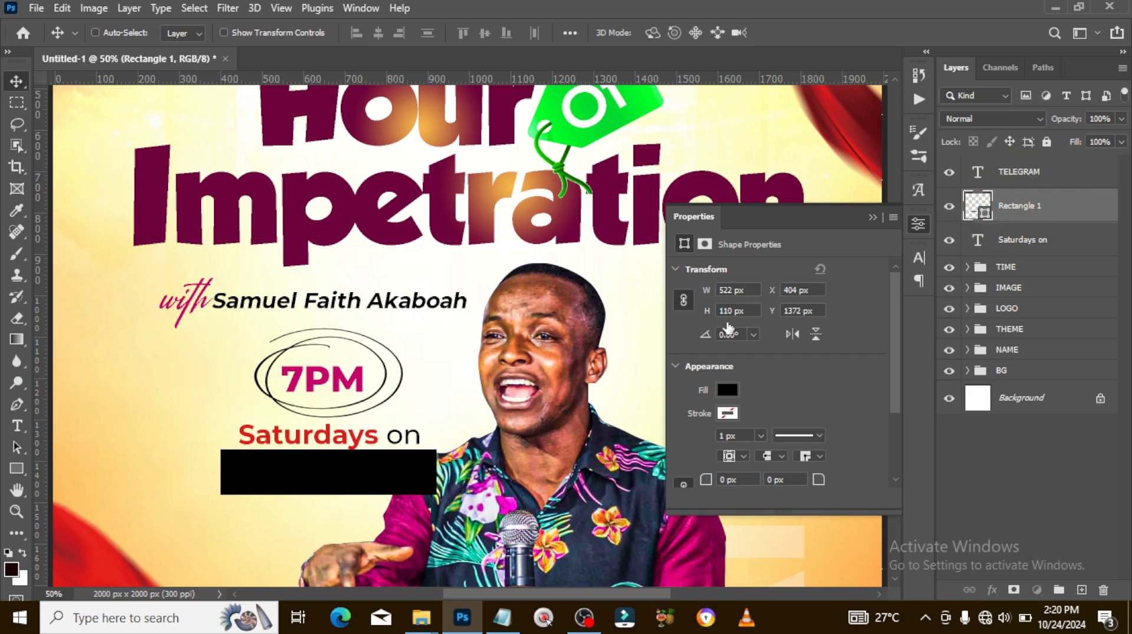
key("alt+bracketright")
left_click(805, 475)
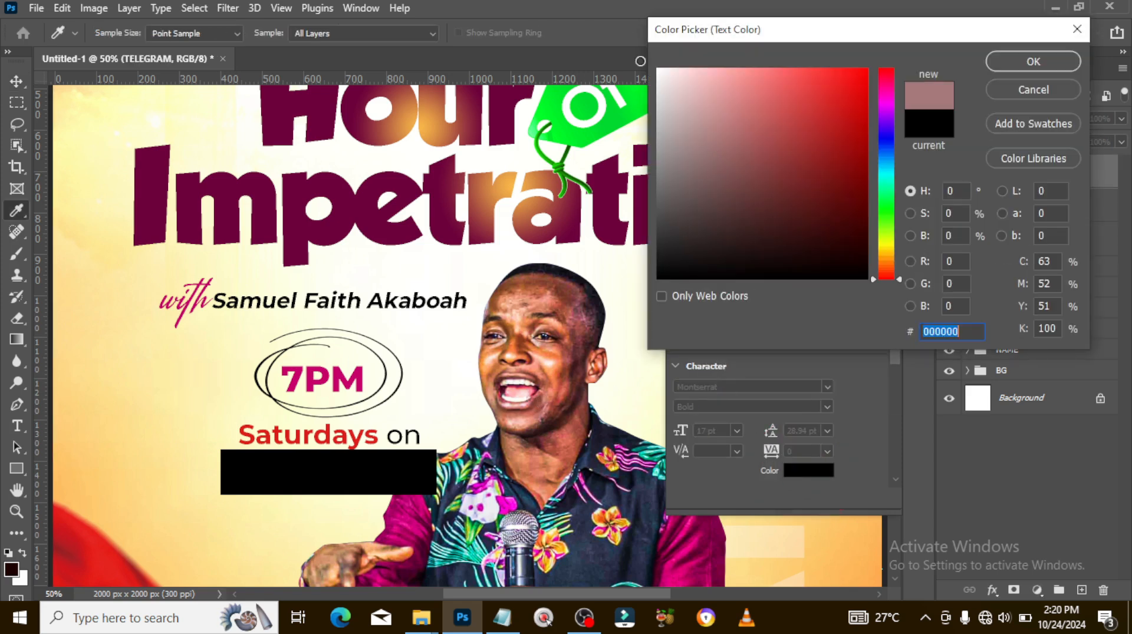
type("ffffff")
left_click(1007, 59)
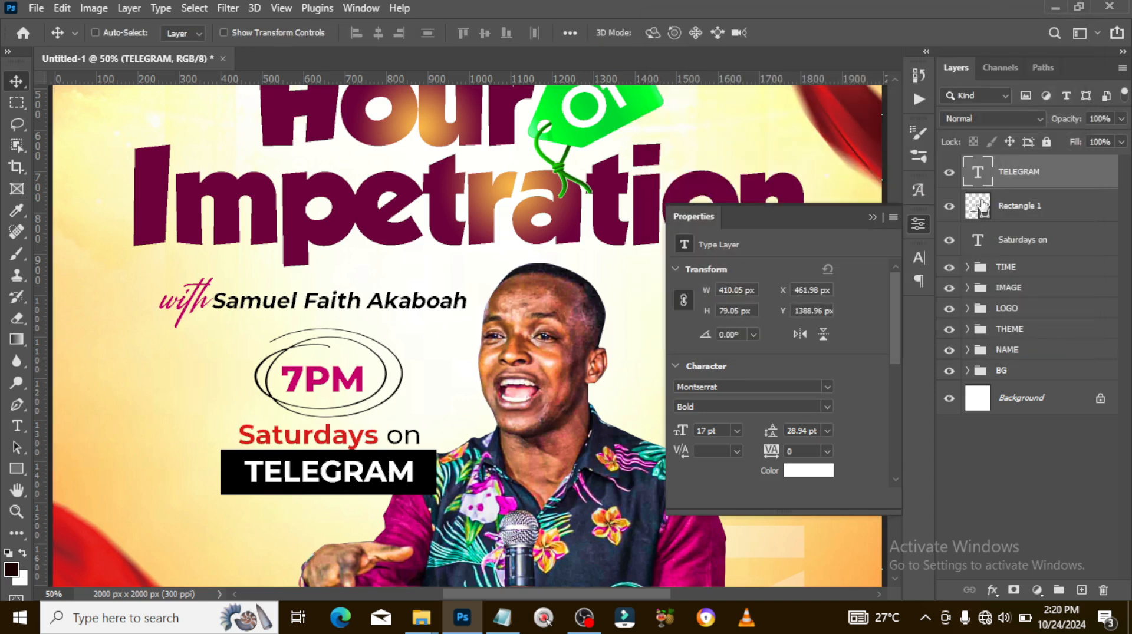
Set the fill colour of the rectangle behind TELEGRAM to BA7200
double_click(980, 206)
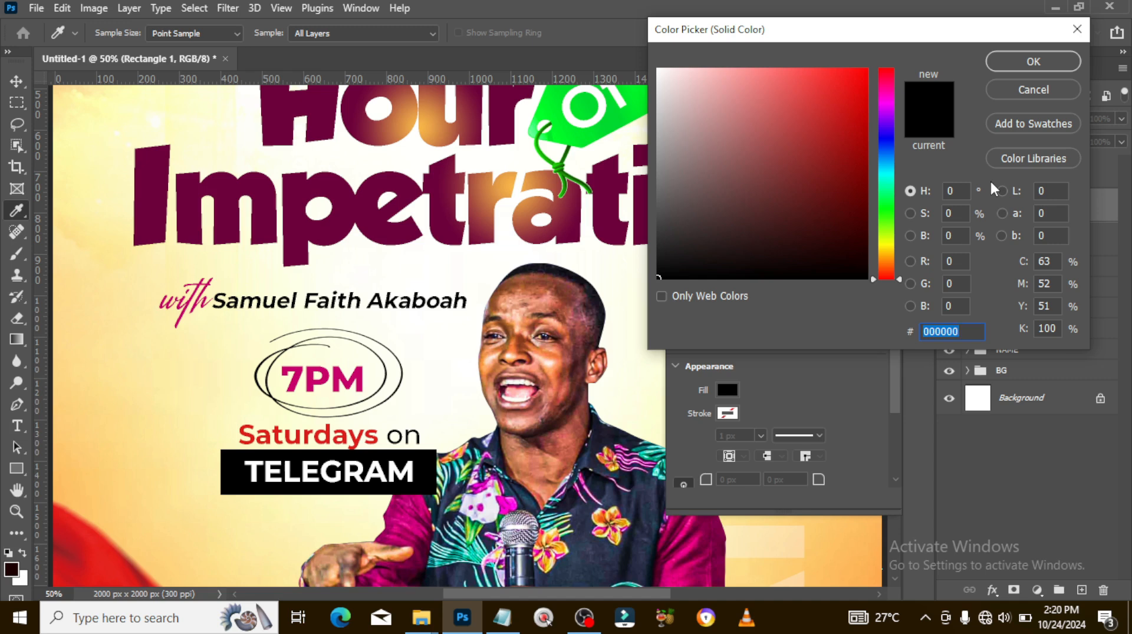
type("BA7")
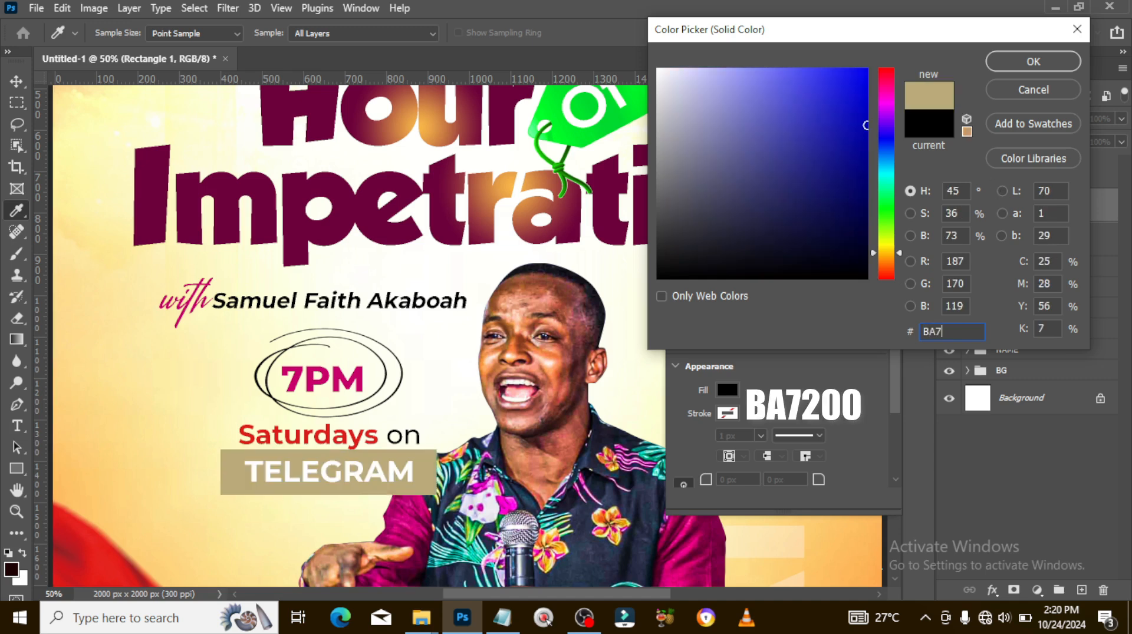
type("2007200")
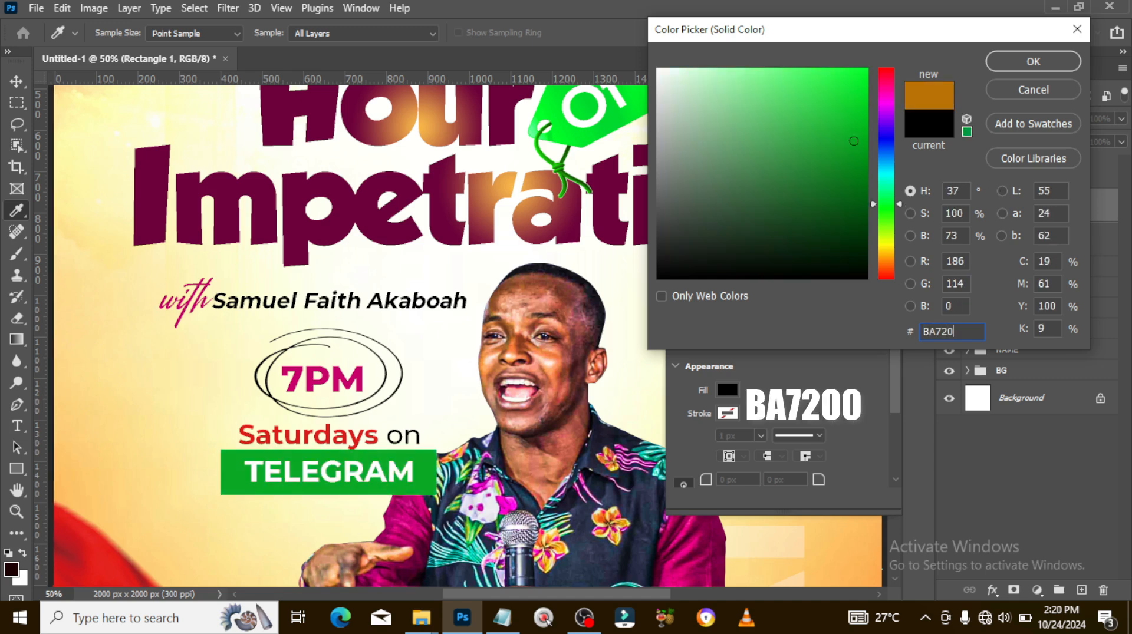
left_click(1032, 62)
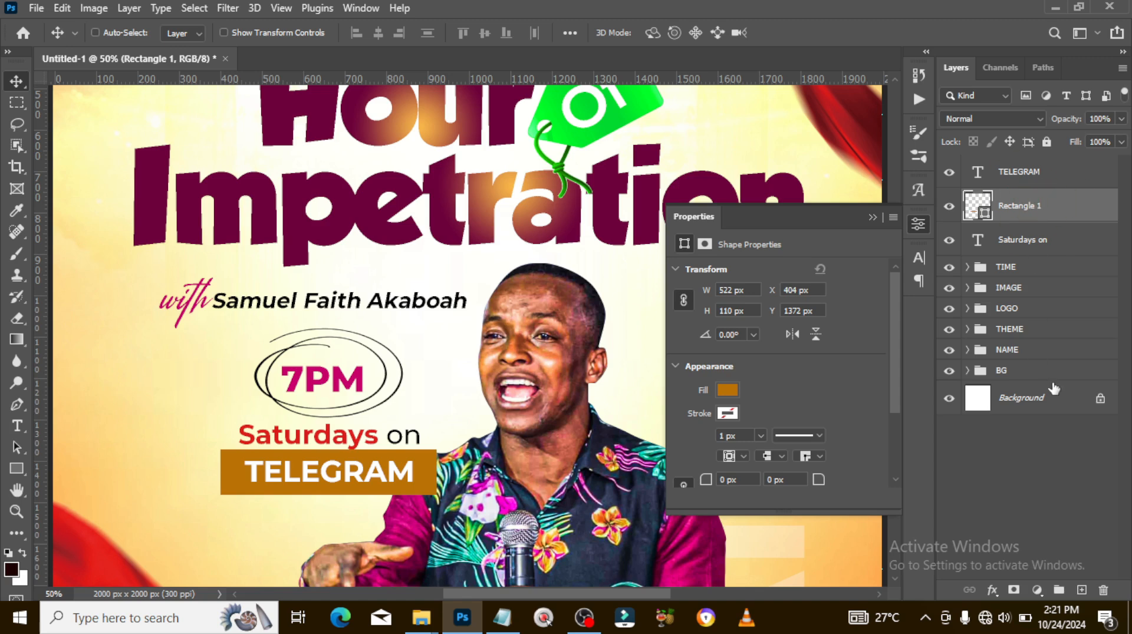
Add a new layer clipped to the brown-gold rectangle and set the brush's foreground colour to ffd89a
left_click(1081, 590)
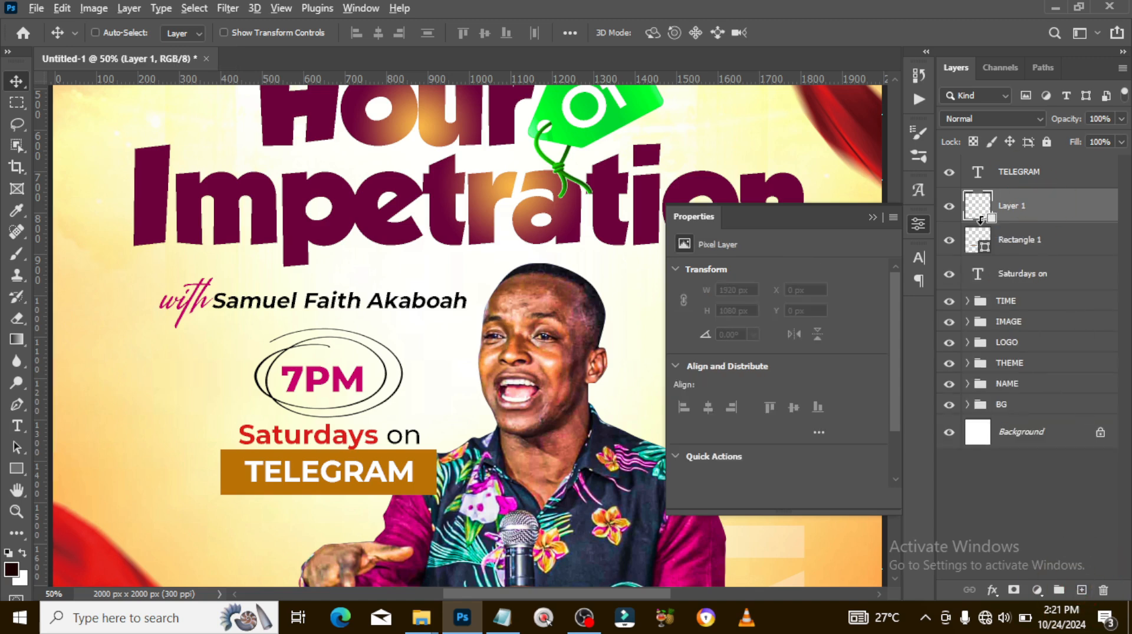
left_click(980, 220, "alt")
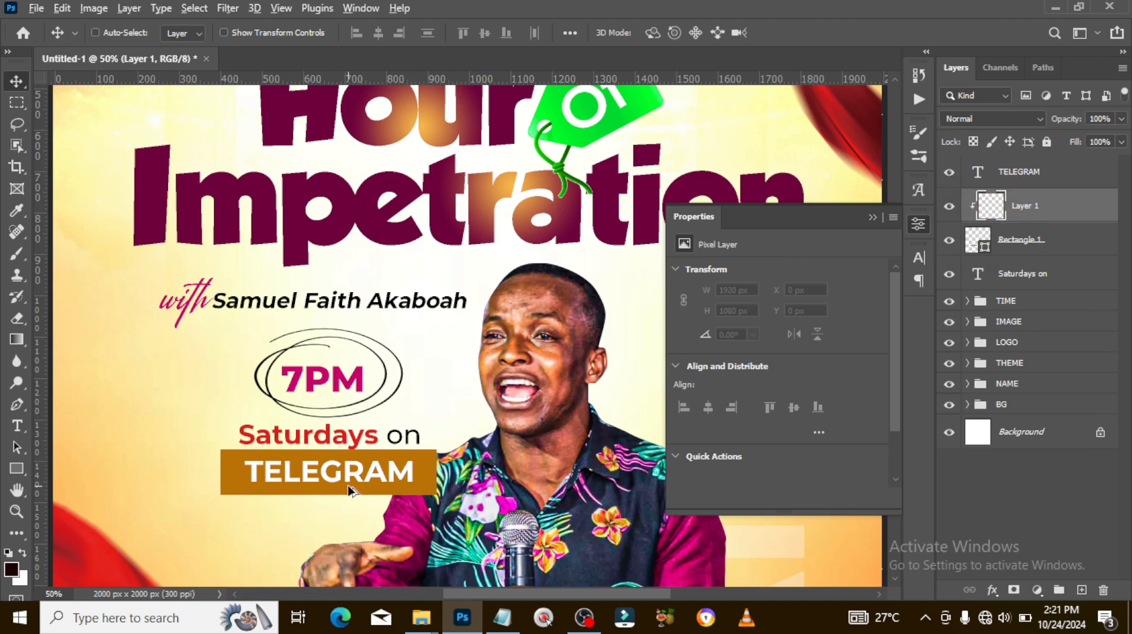
key("b")
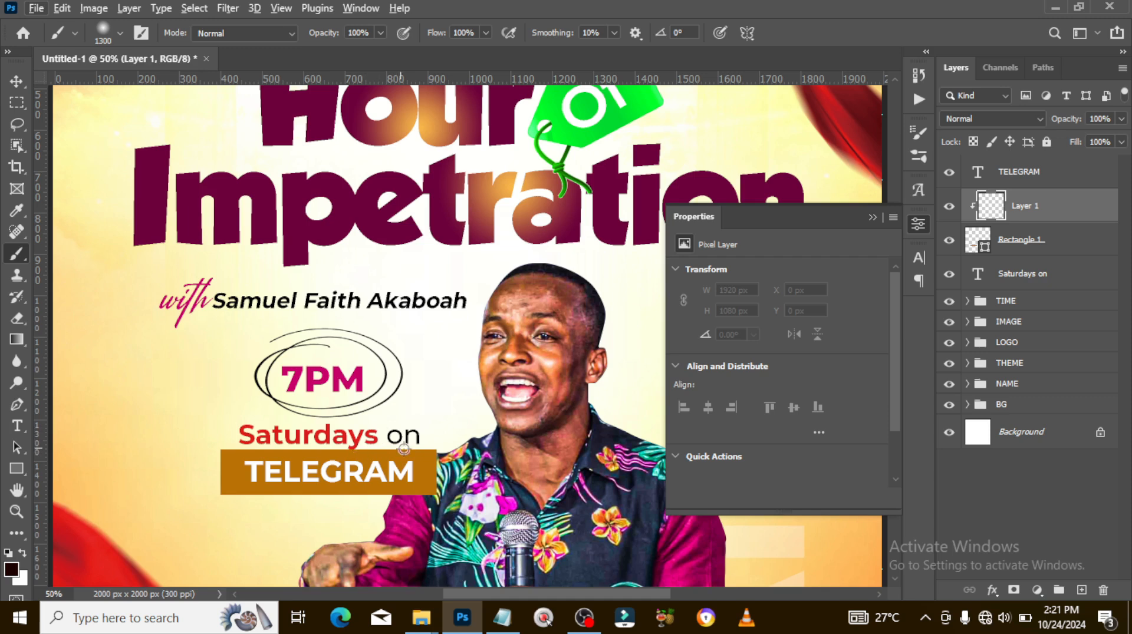
left_click(421, 465, "alt")
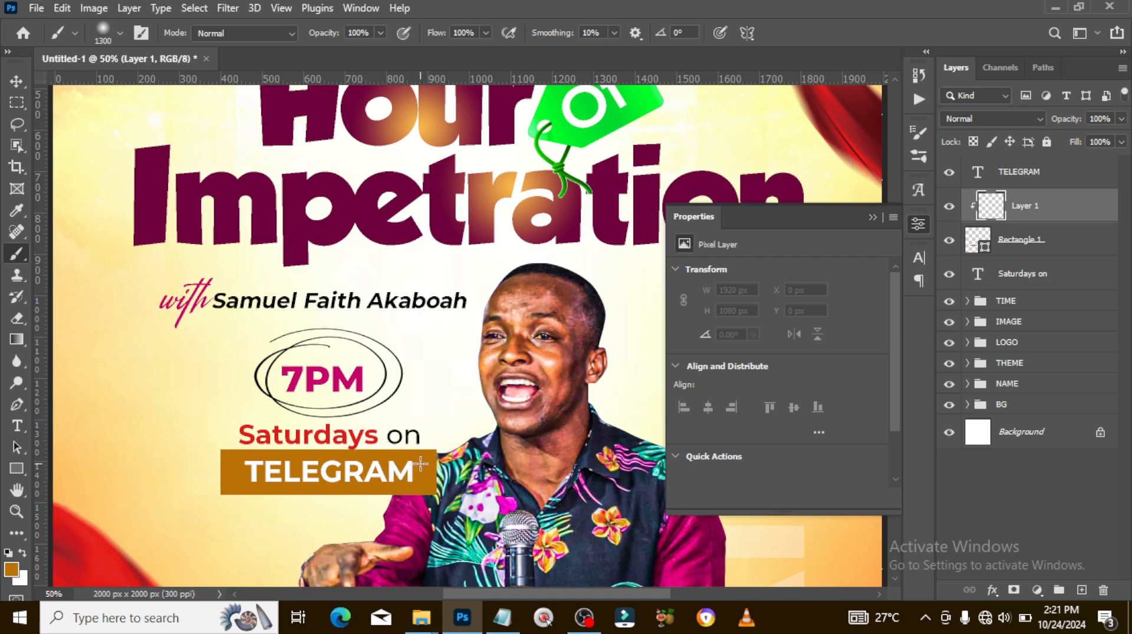
left_click(11, 568)
left_click(749, 79)
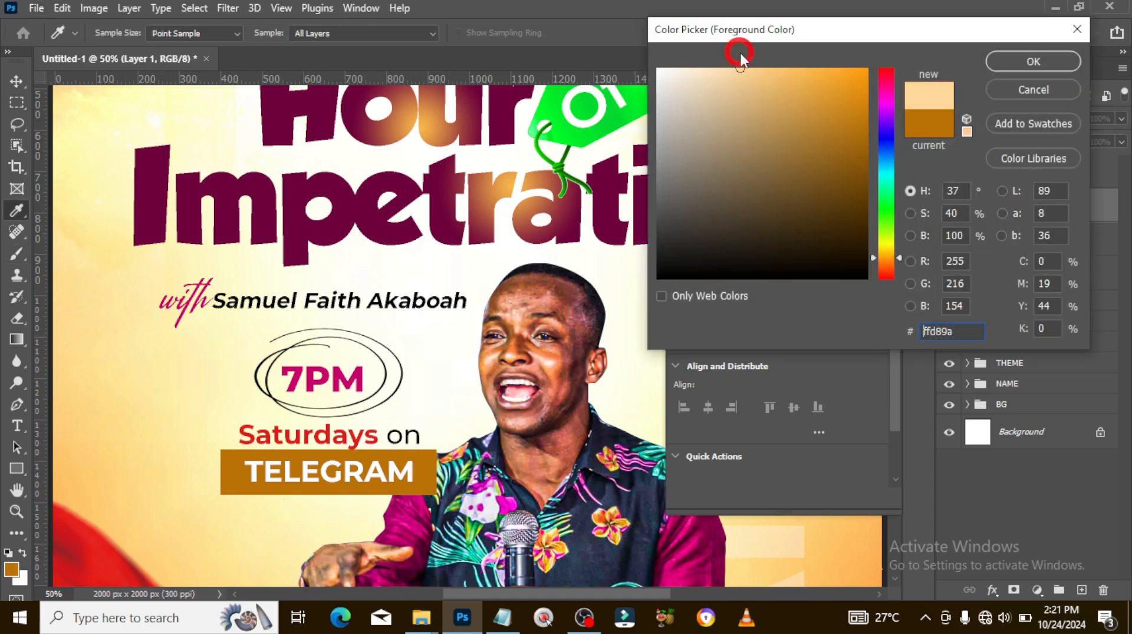
left_click(1005, 61)
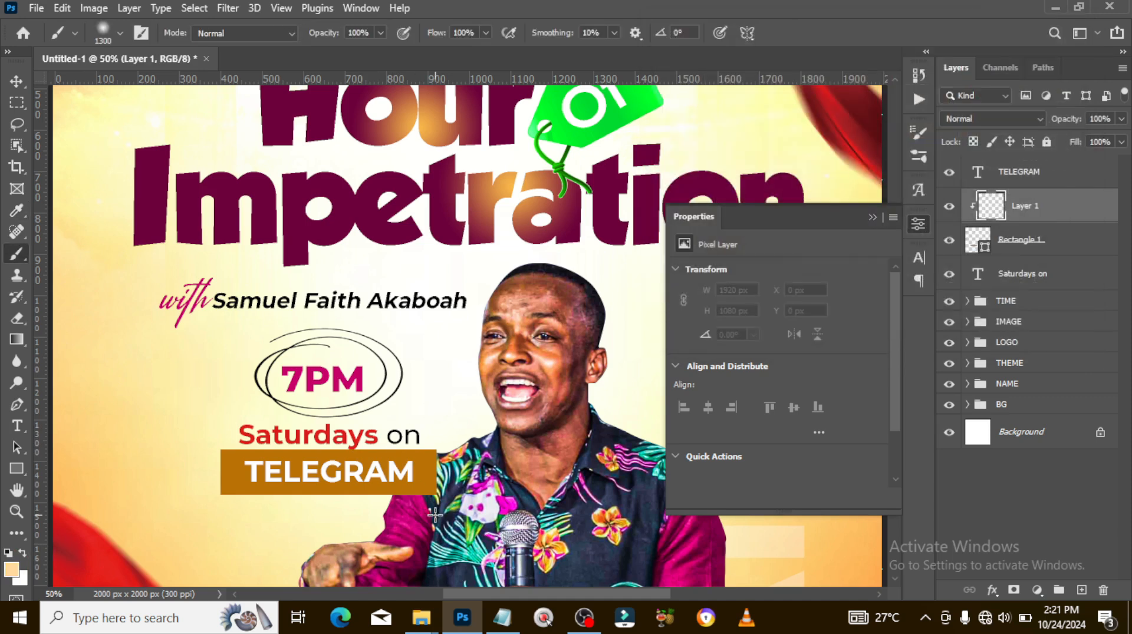
Reduce the soft brush to 400 px and paint one light dab over the left end of the TELEGRAM rectangle
key("bracketleft")
key("bracketleft")
key("bracketleft")
key("bracketleft")
key("bracketleft")
key("bracketleft")
key("bracketleft")
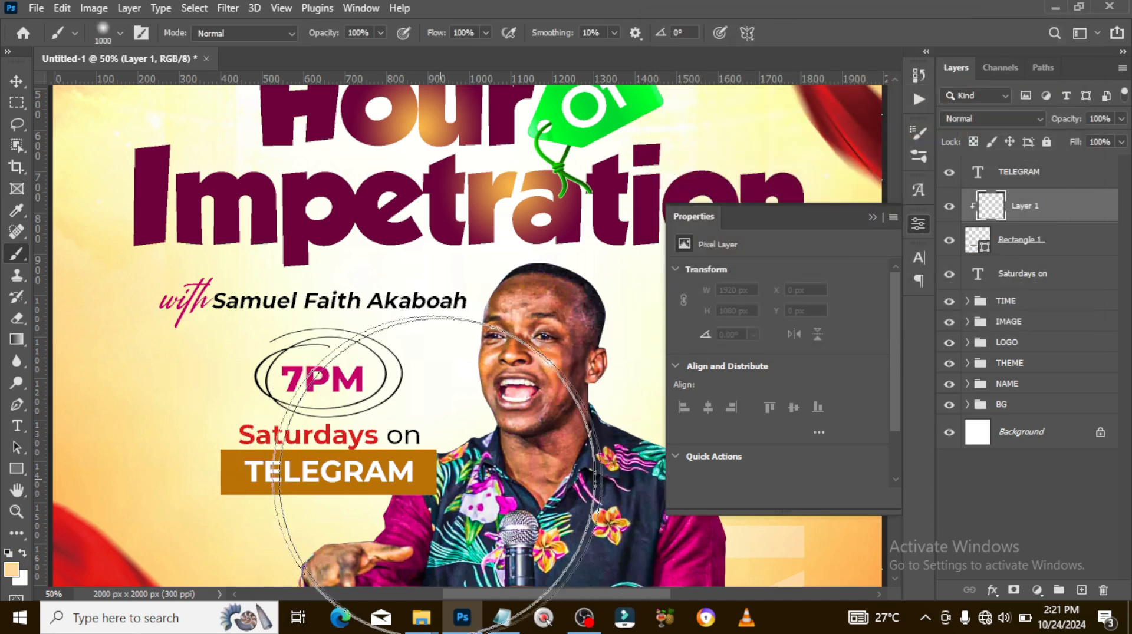
key("bracketleft")
key("bracketleft")
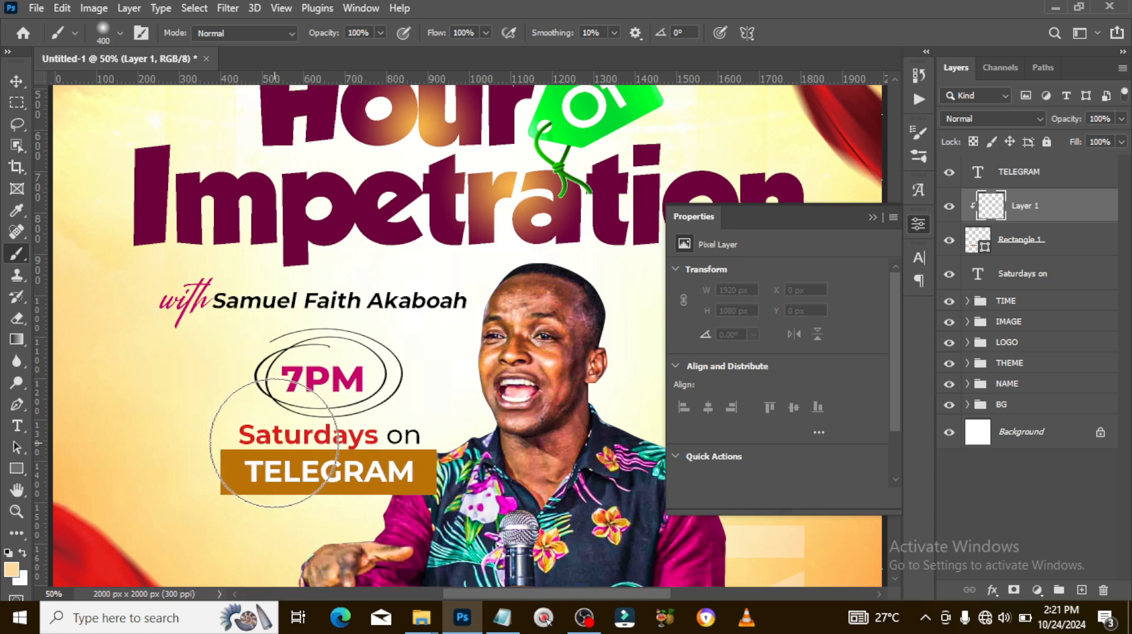
left_click(273, 443)
Try the Linear Dodge (Add) blend mode on the painted glow, return it to Normal and move the glow to X 162, Y 1047 px
left_click(961, 120)
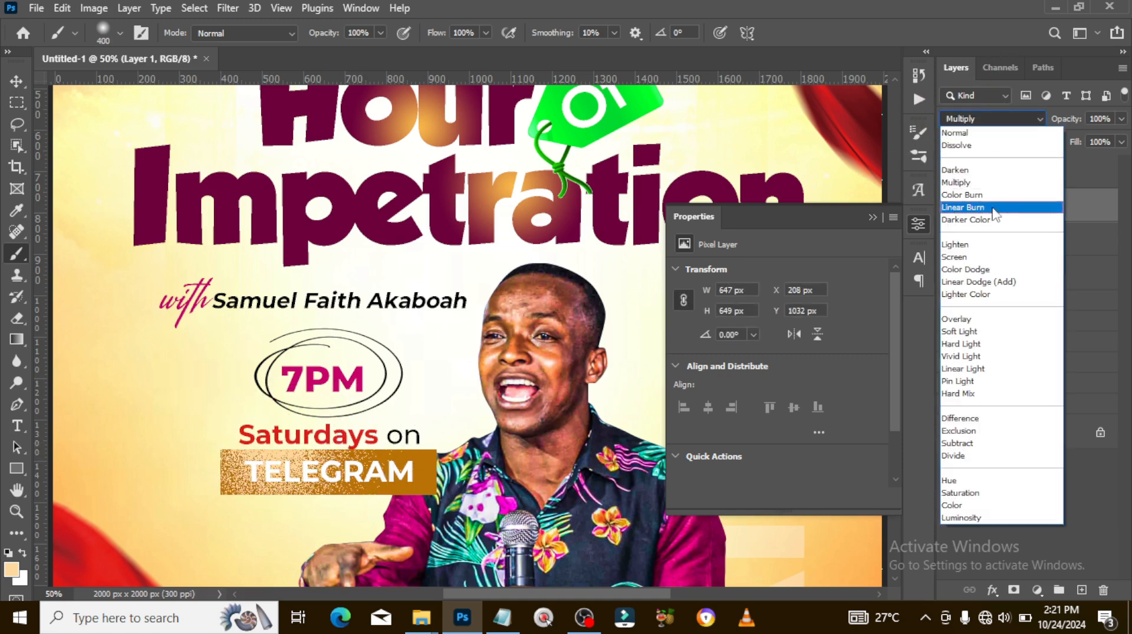
left_click(1004, 286)
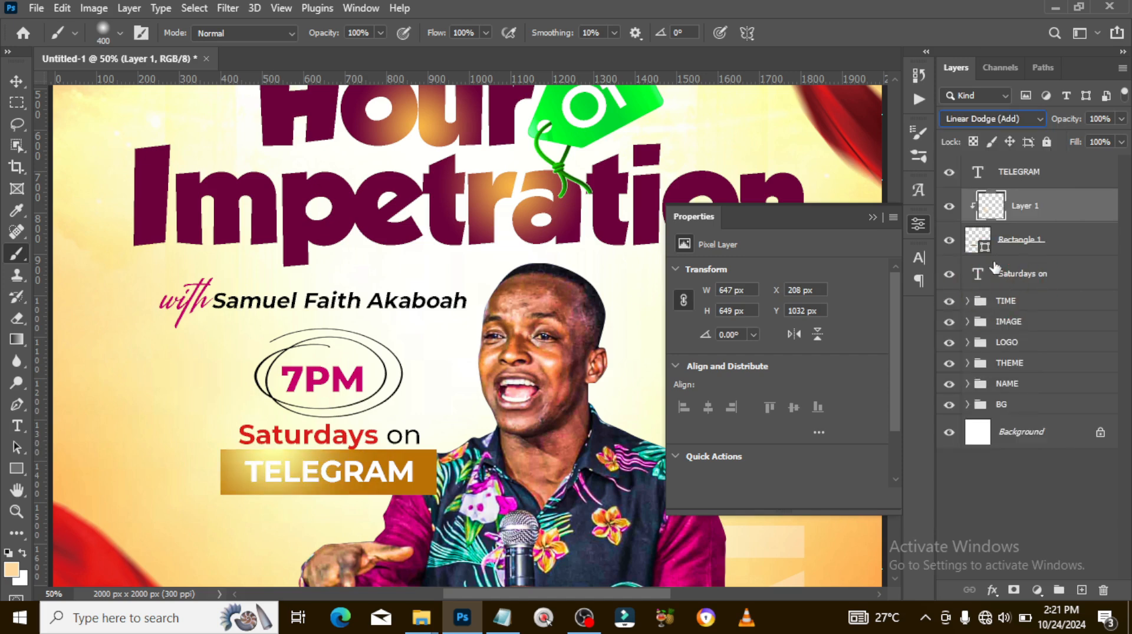
left_click(16, 81)
left_click_drag(242, 442, 230, 447)
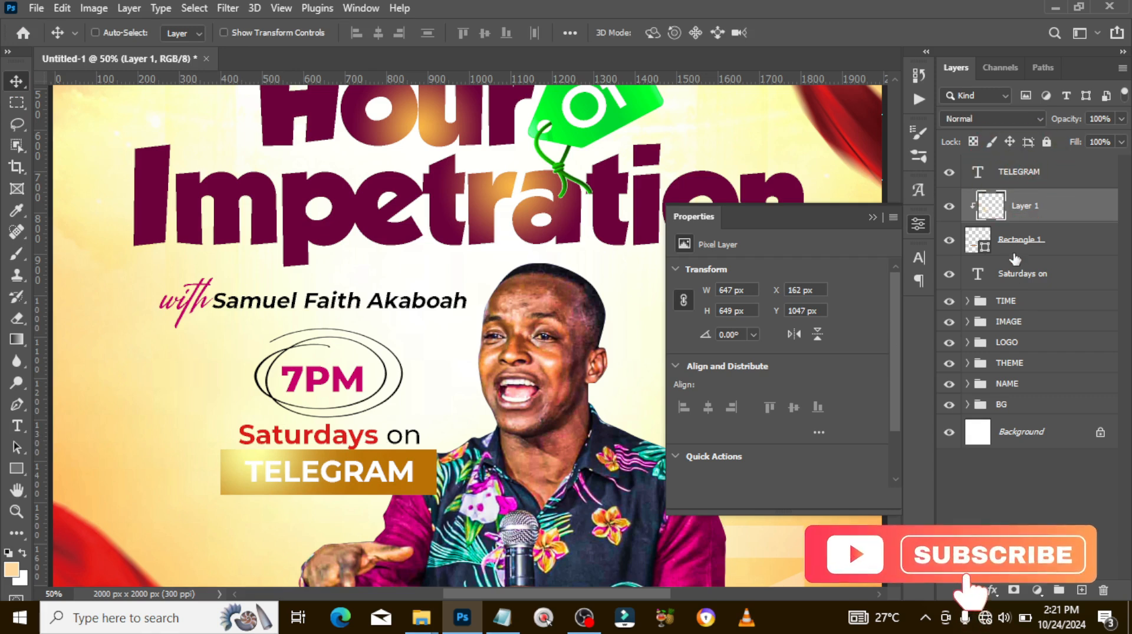
Group the TELEGRAM text, glow, rectangle and "Saturdays on" layers and name the group telegram
left_click(1022, 174)
left_click(1014, 275, "shift")
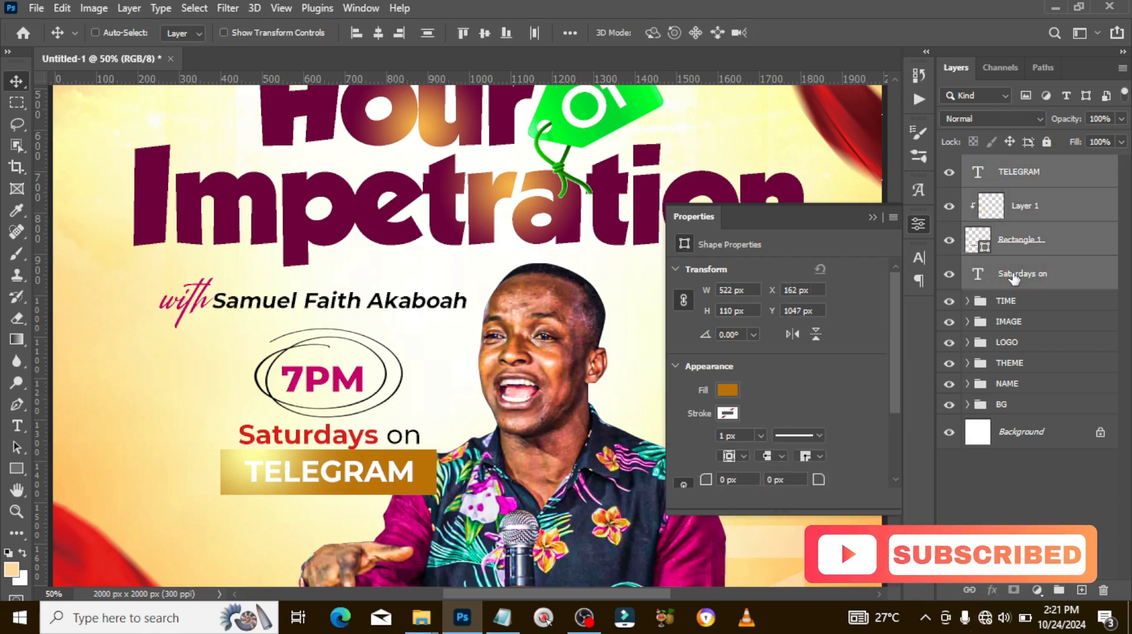
key("ctrl+g")
double_click(1002, 165)
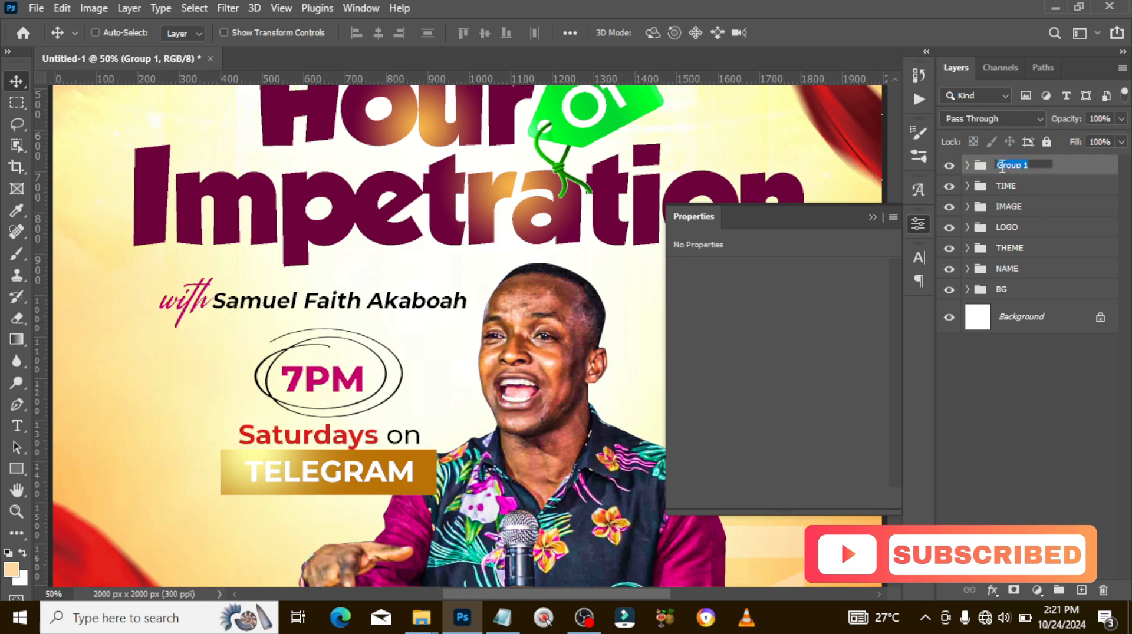
type("te")
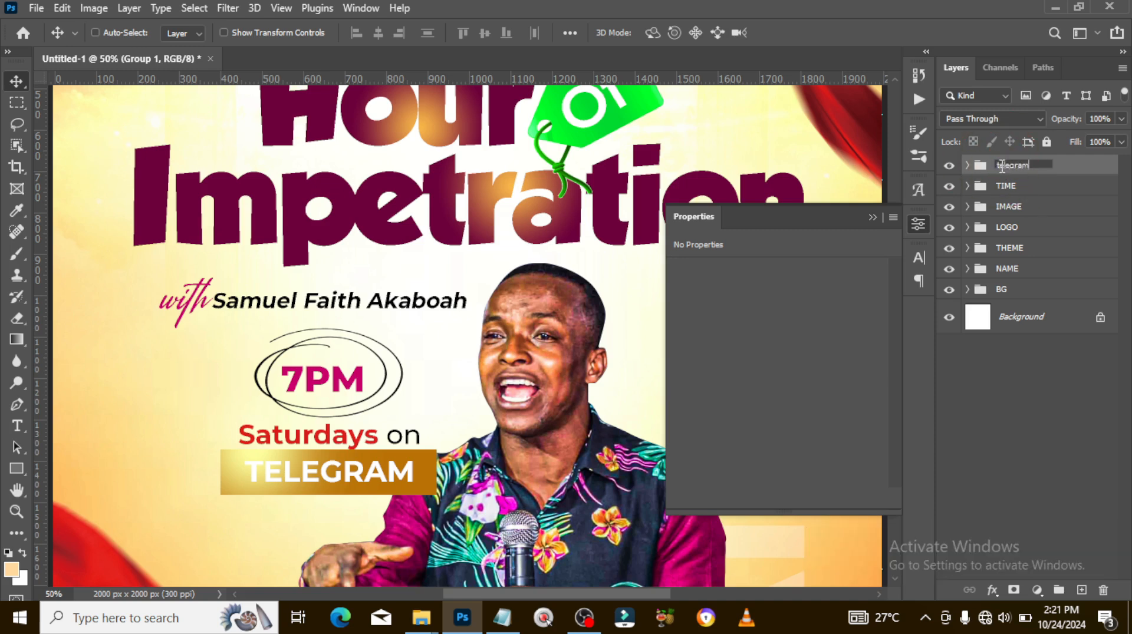
type("legram")
key("Return")
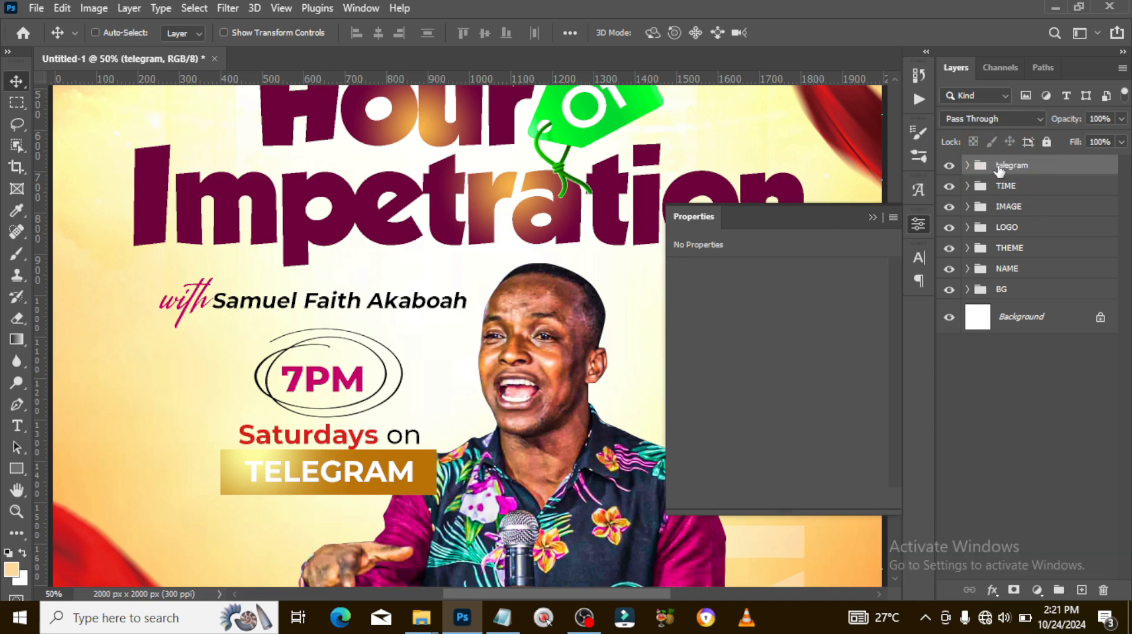
Duplicate the telegram group, place the copy directly below the original on the flyer, and rename it podcast
key("ctrl+j")
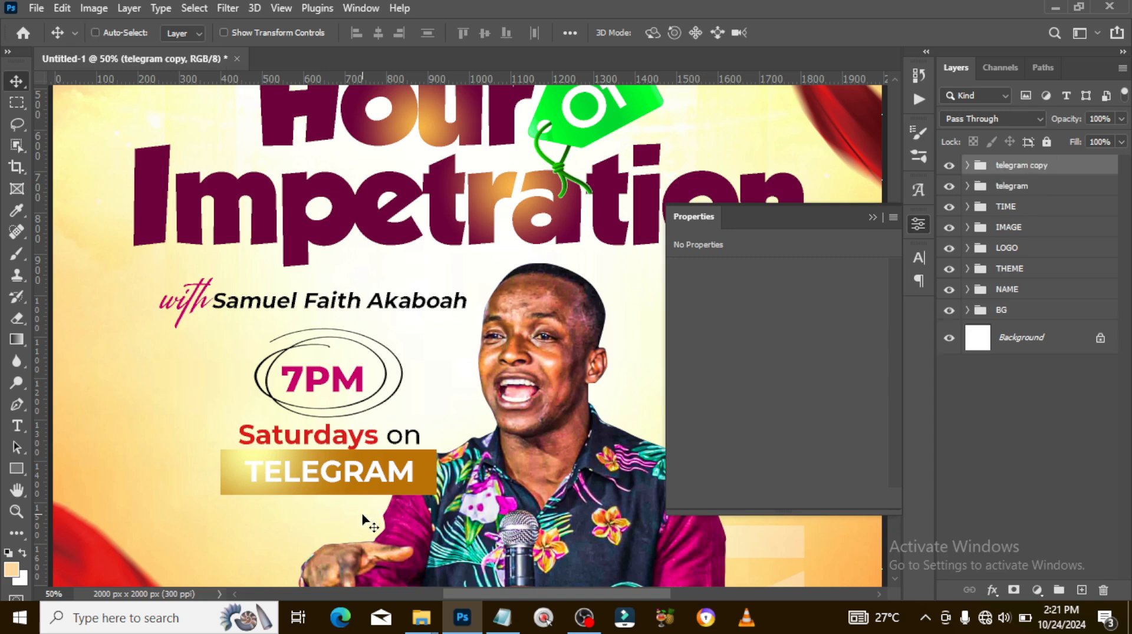
scroll(361, 519, "down", 3)
scroll(361, 519, "down", 2)
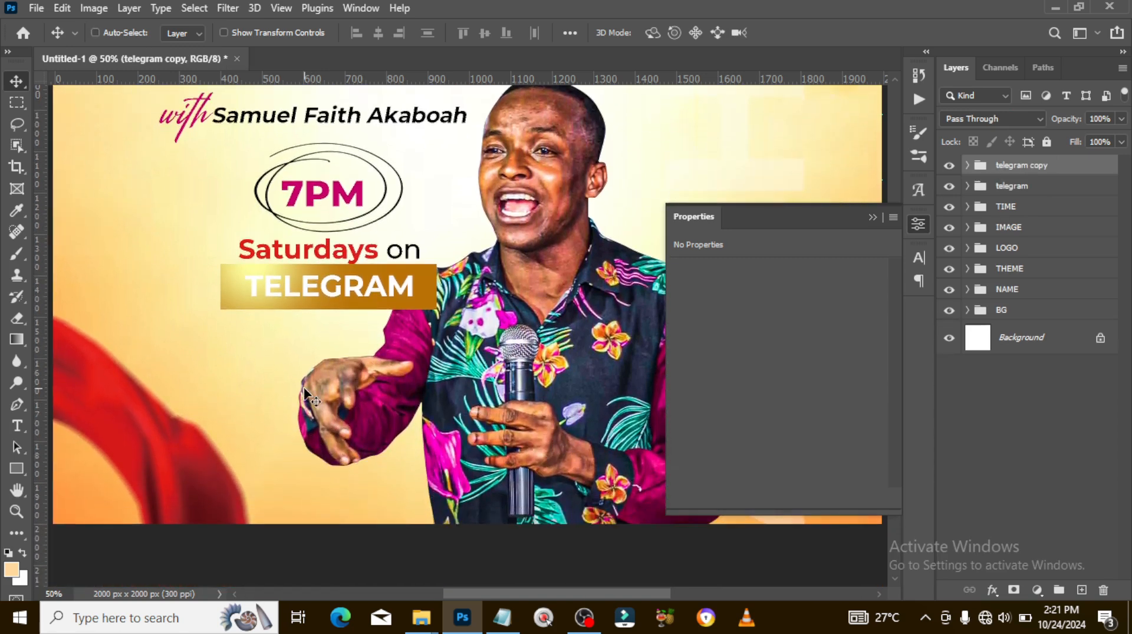
left_click_drag(333, 282, 346, 313)
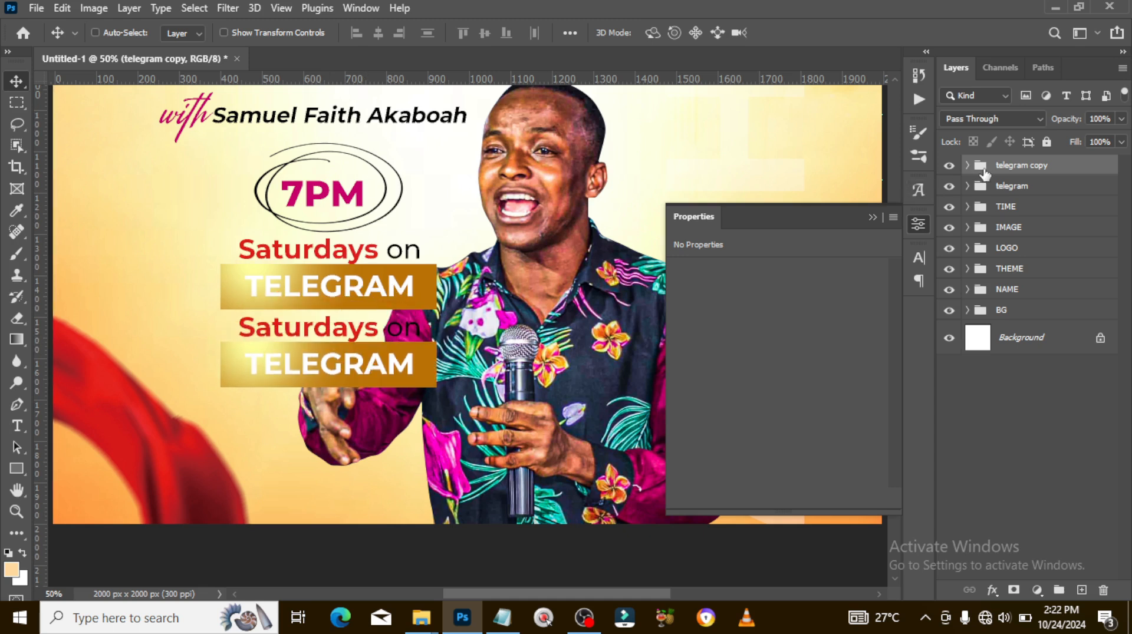
double_click(1012, 167)
type("D")
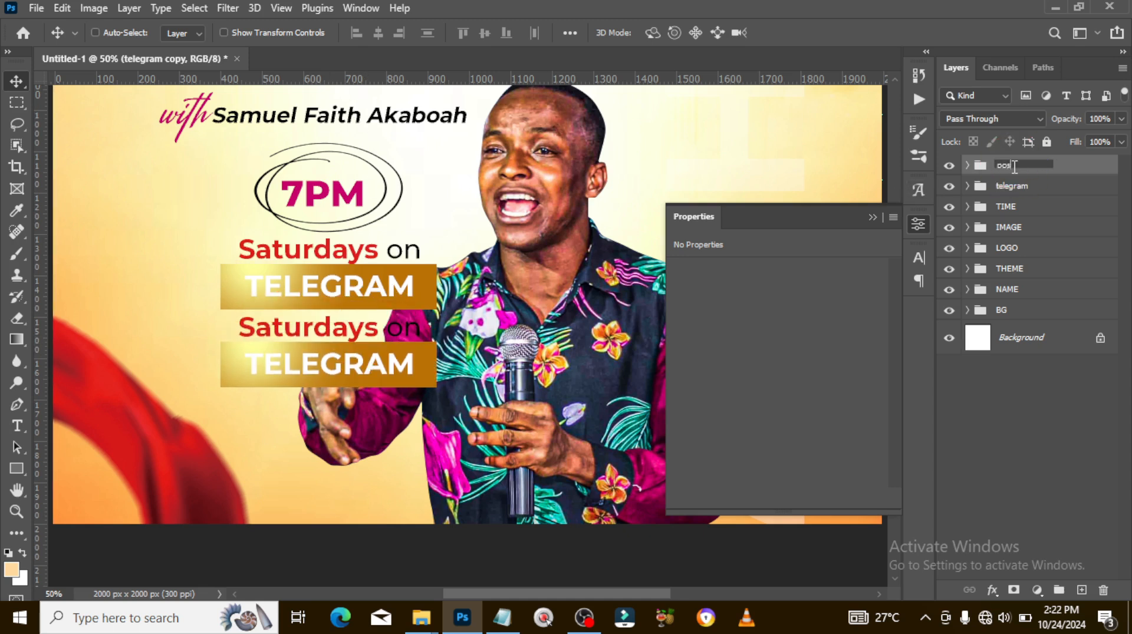
type("odcast")
key("Return")
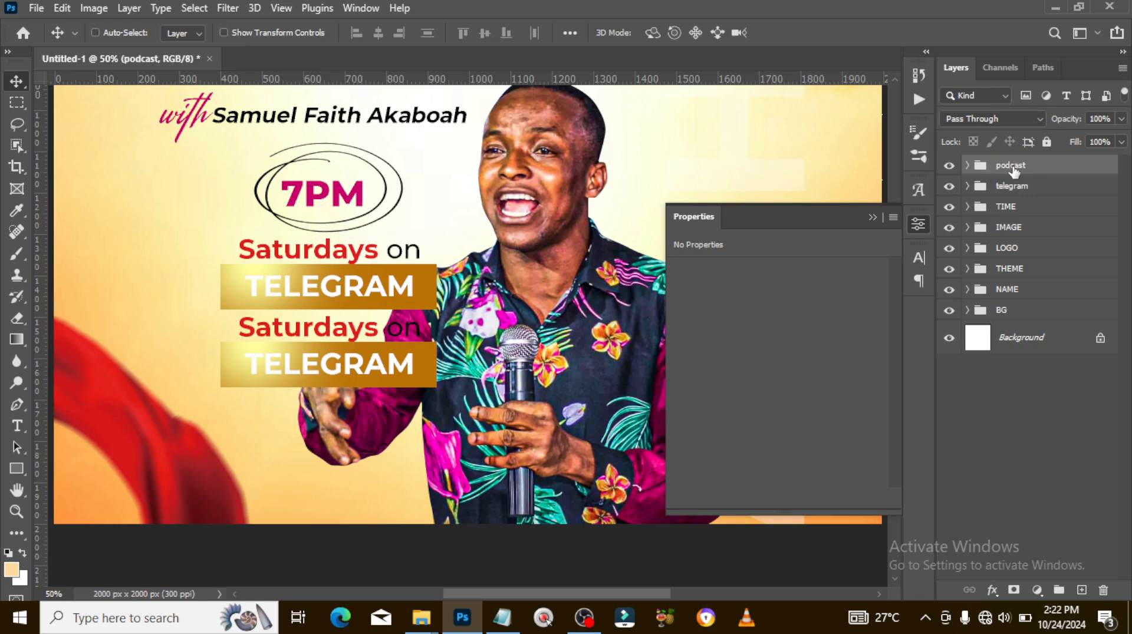
Change the "Saturdays on" text in the podcast group to "Sundays on"
left_click(967, 166)
double_click(991, 294)
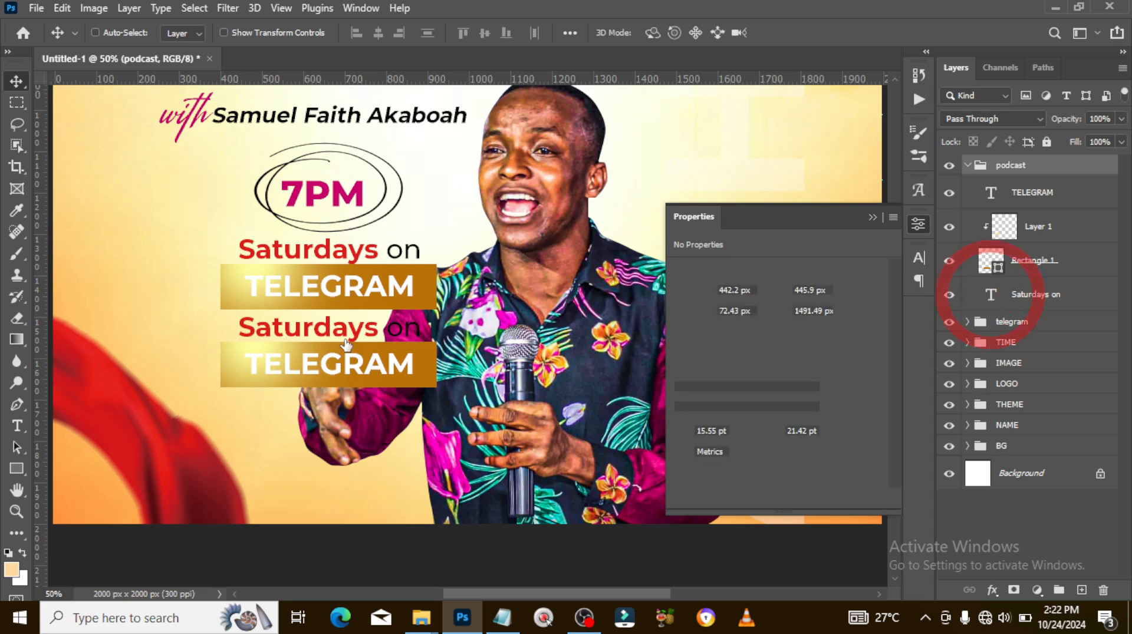
left_click_drag(313, 326, 202, 324)
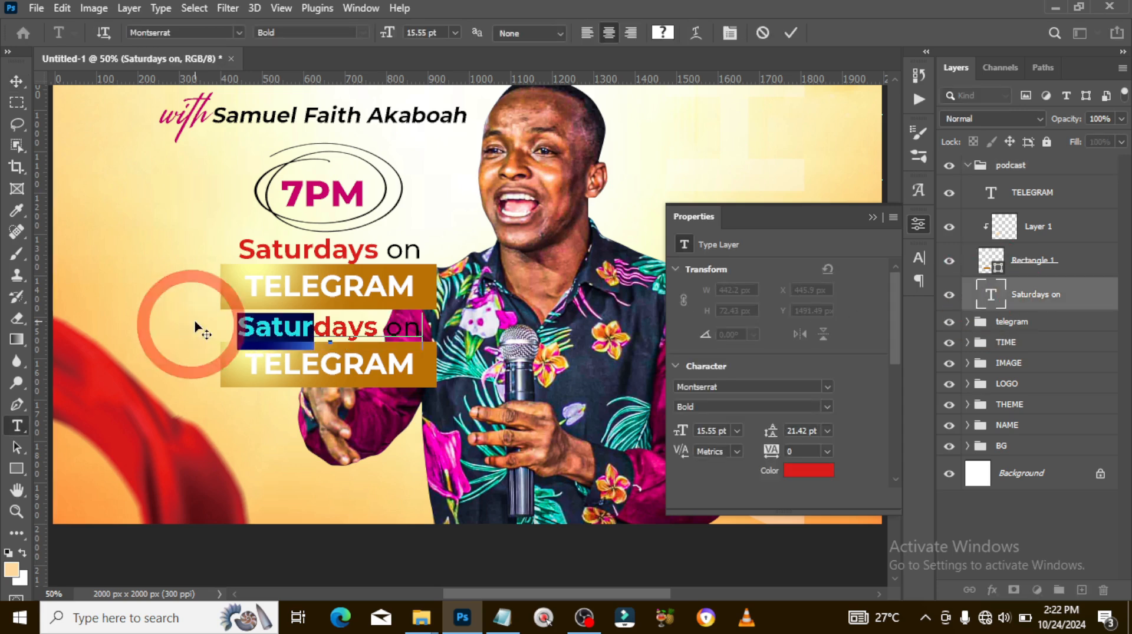
type("Sun")
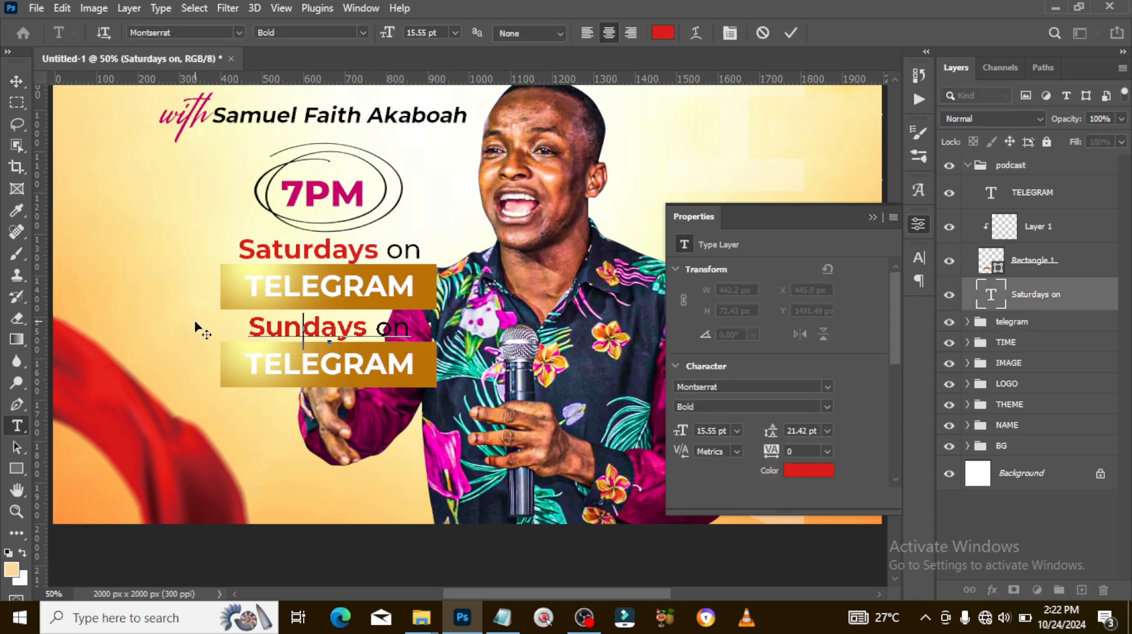
left_click(979, 295)
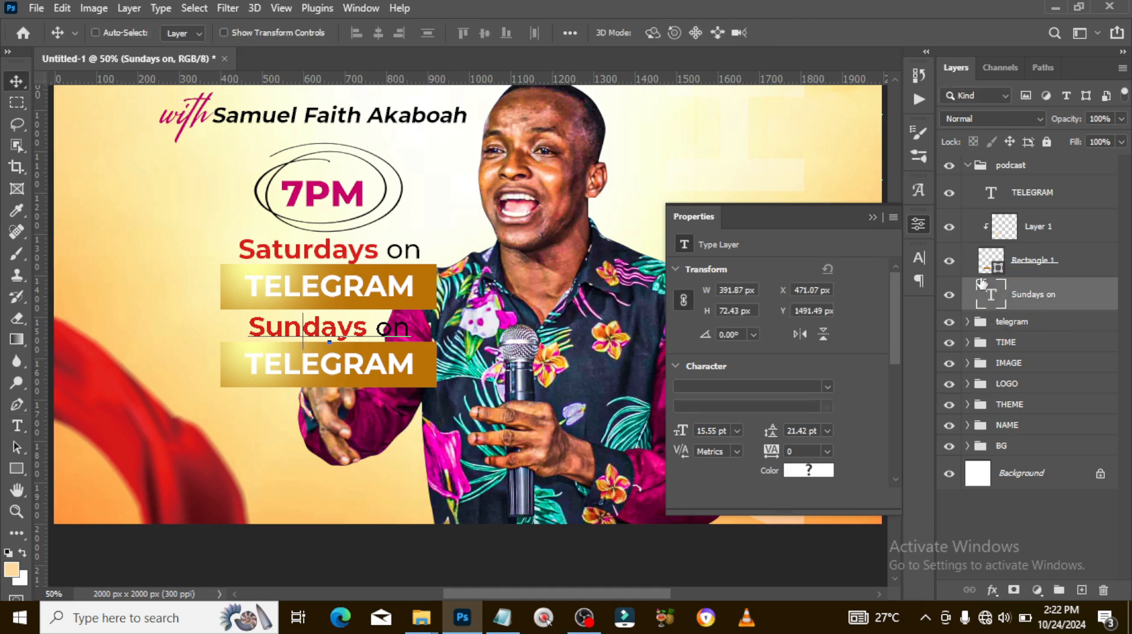
Replace the TELEGRAM text in the podcast group with PODBEAN
left_click(989, 194)
double_click(989, 194)
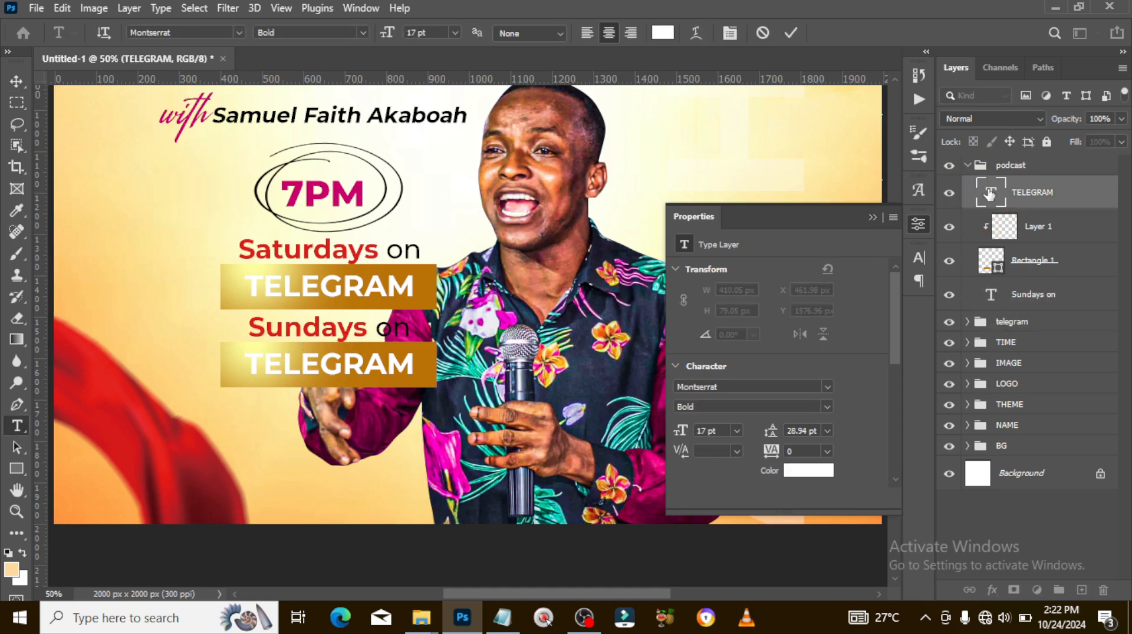
type("PODCAST")
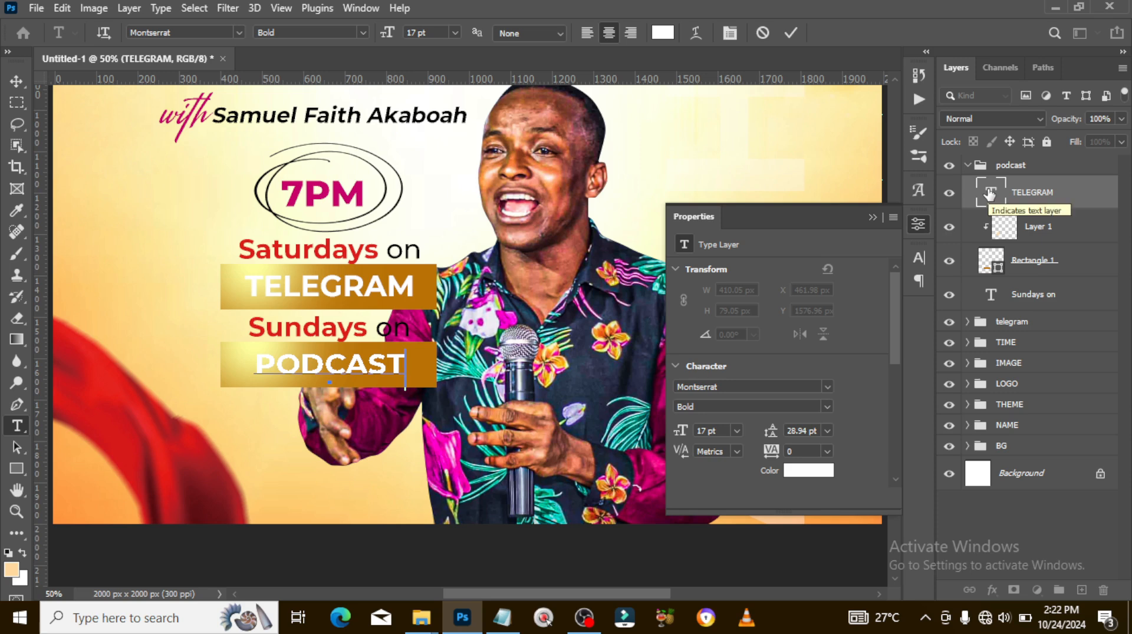
key("BackSpace")
key("BackSpace")
key("BackSpace")
key("BackSpace")
type("BEAN")
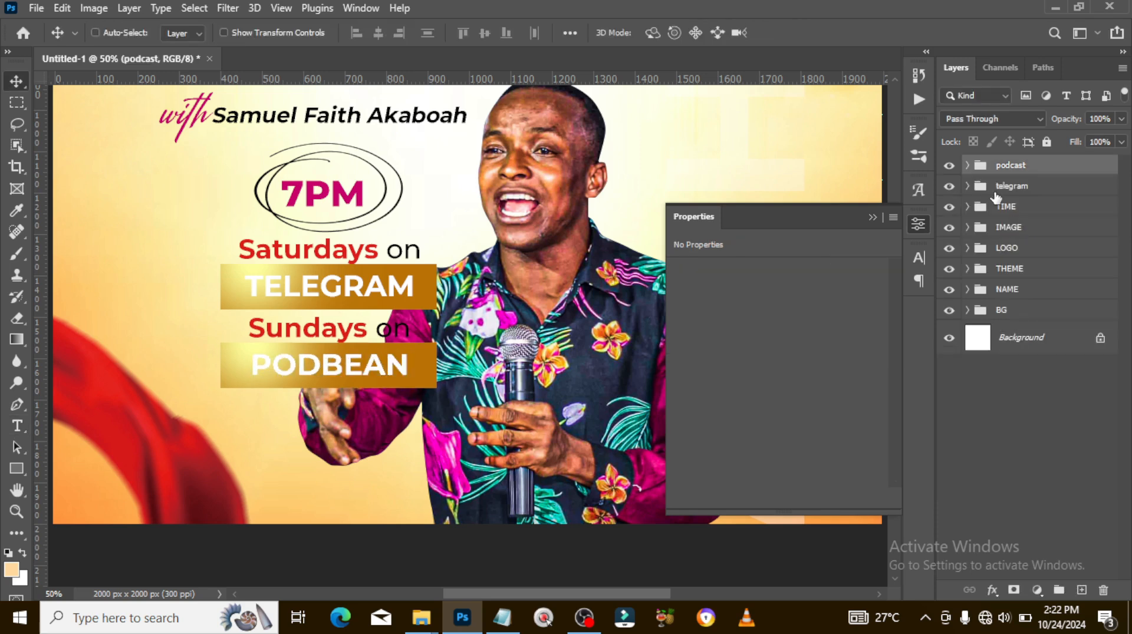
Place the Layer 31 copy image on the flyer, rotated 28°, at the left end of the PODBEAN bar at X 212, Y 1462 px
key("ctrl+0")
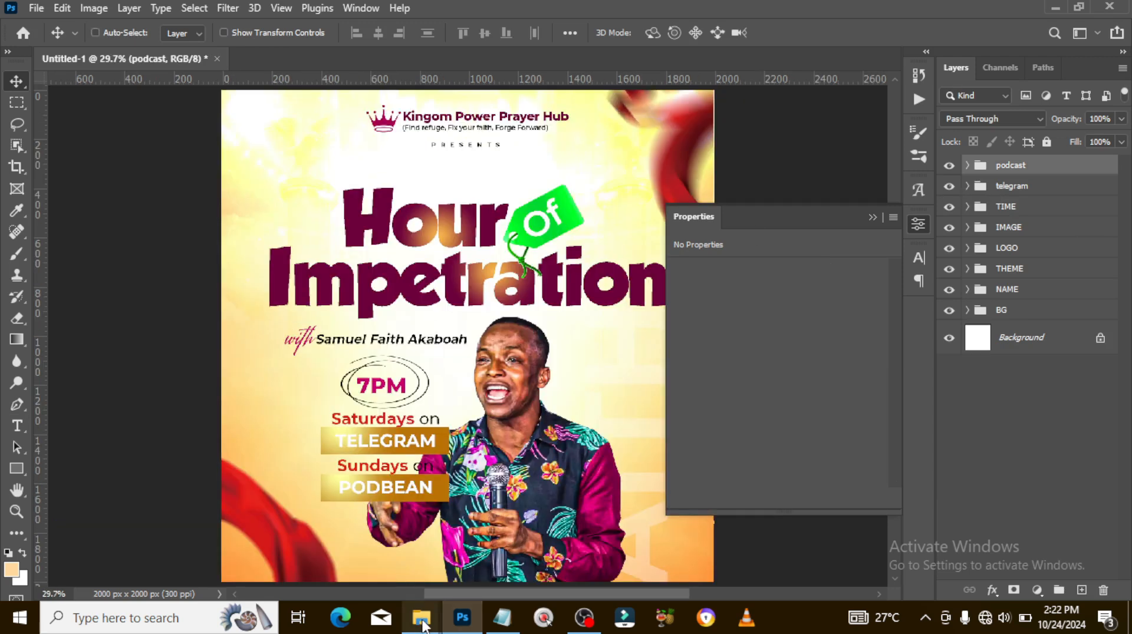
mouse_move(421, 618)
left_click(355, 548)
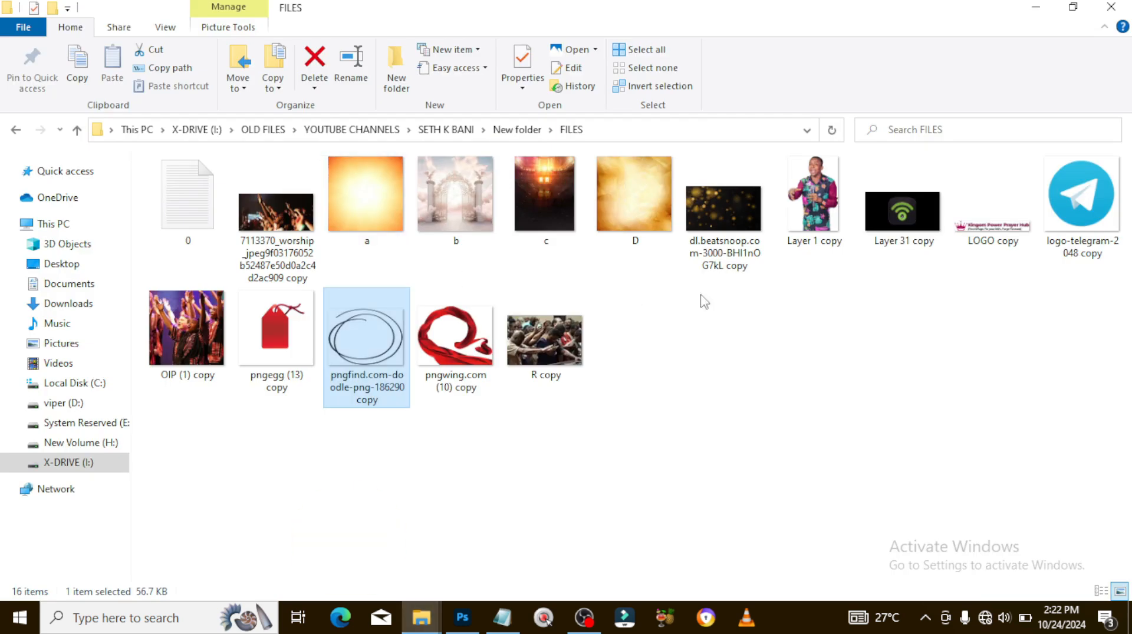
left_click_drag(901, 218, 458, 347)
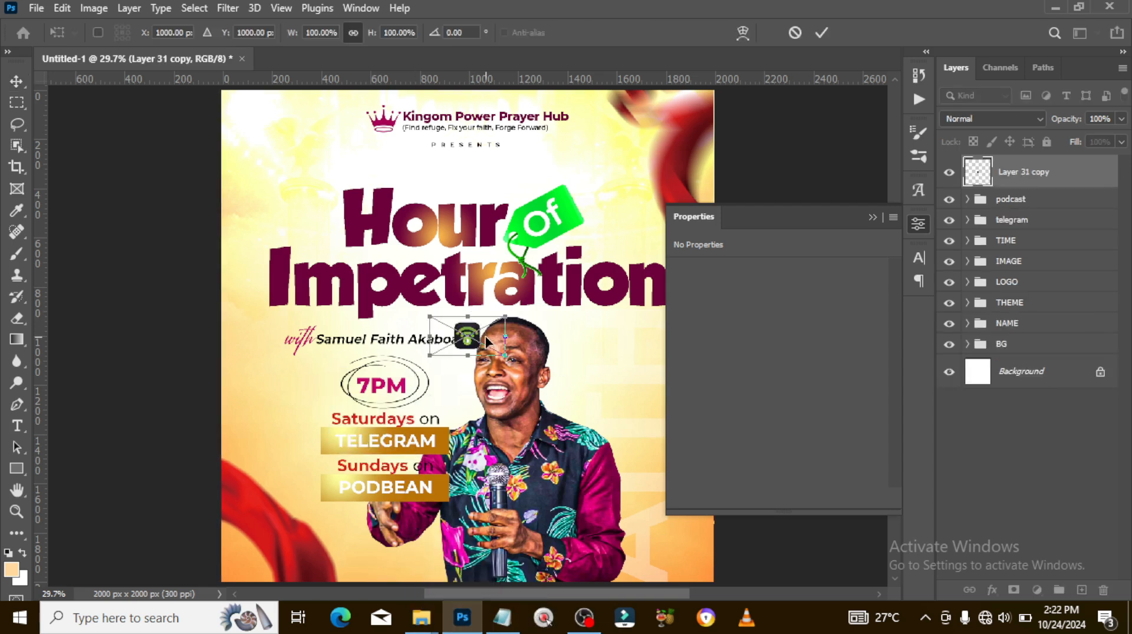
left_click_drag(436, 415, 322, 482)
left_click_drag(385, 429, 401, 461)
key("Return")
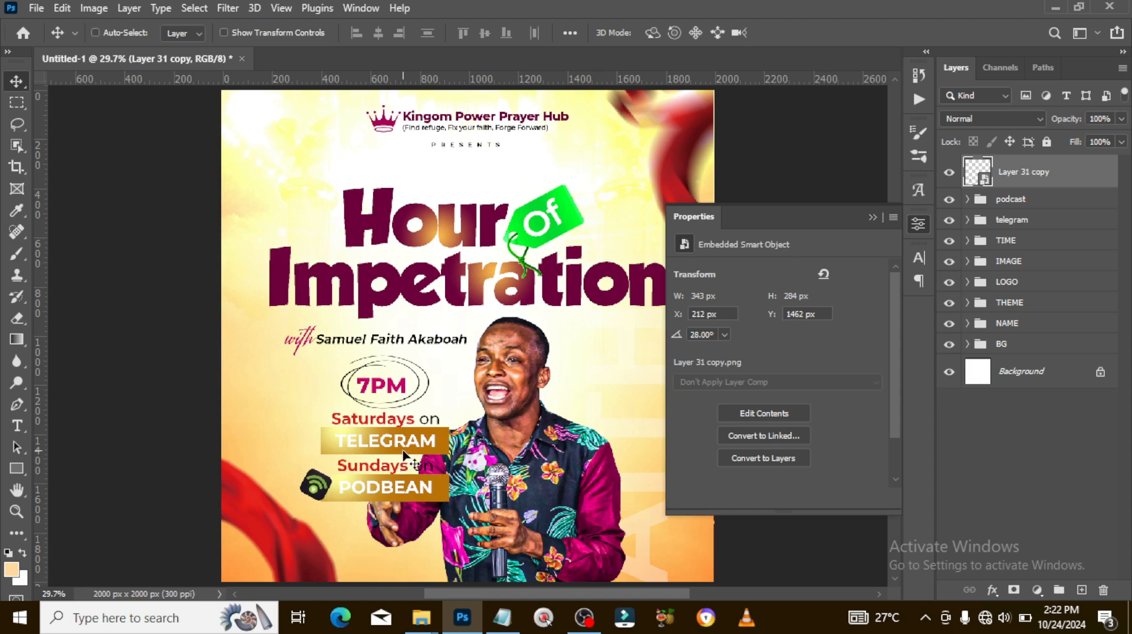
Place the logo-telegram-2048 copy image, scaled to about 121 px square, at the left end of the TELEGRAM bar at X 315, Y 1370 px
mouse_move(422, 620)
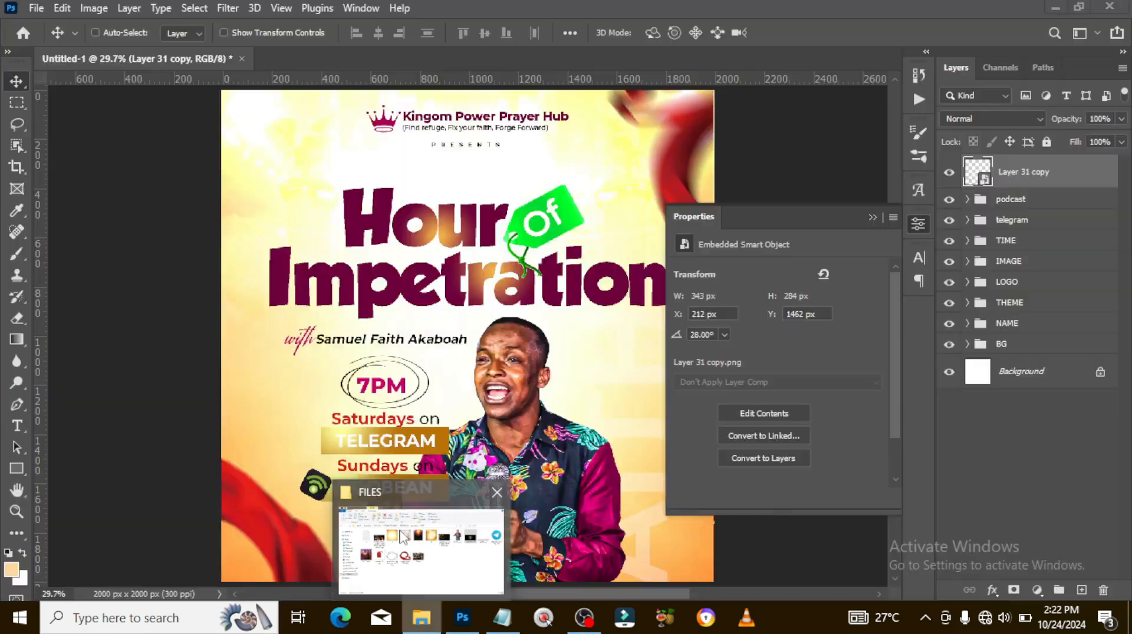
left_click(401, 536)
left_click_drag(1081, 194, 392, 406)
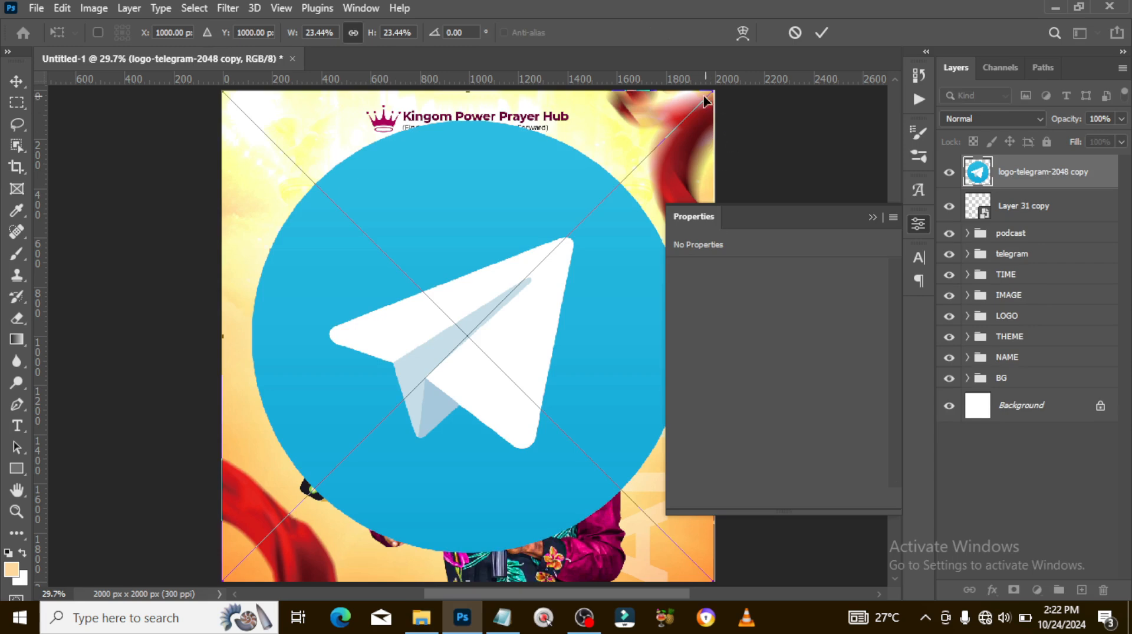
left_click_drag(706, 96, 472, 323)
key("Return")
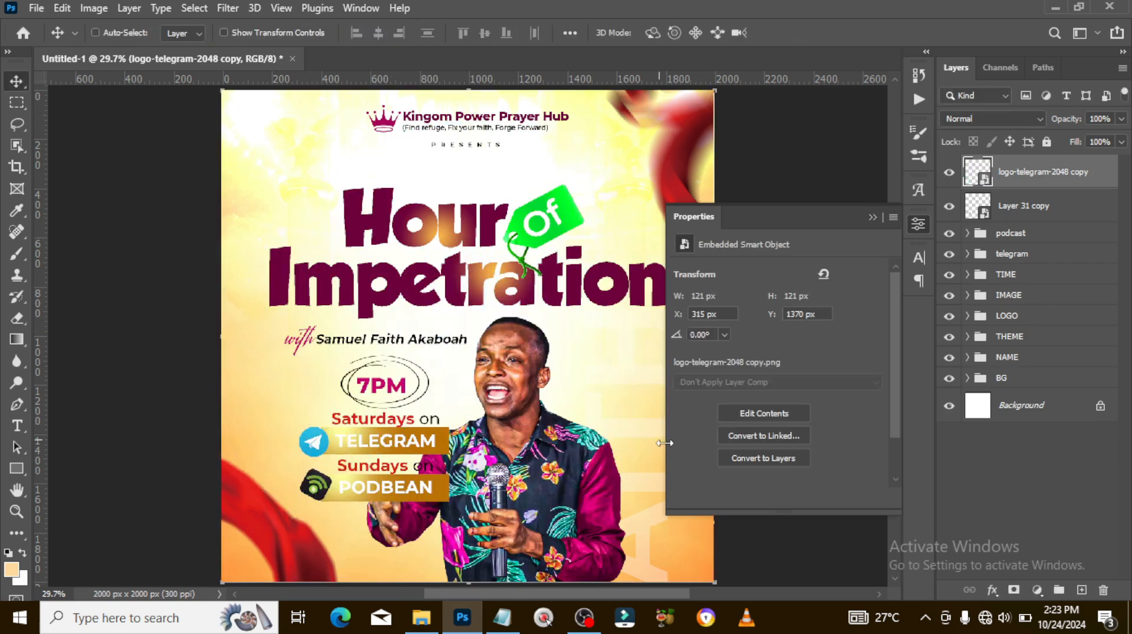
Recolour the PODBEAN rectangle with the green sampled from the "Of" tag, 00f720
left_click(967, 234)
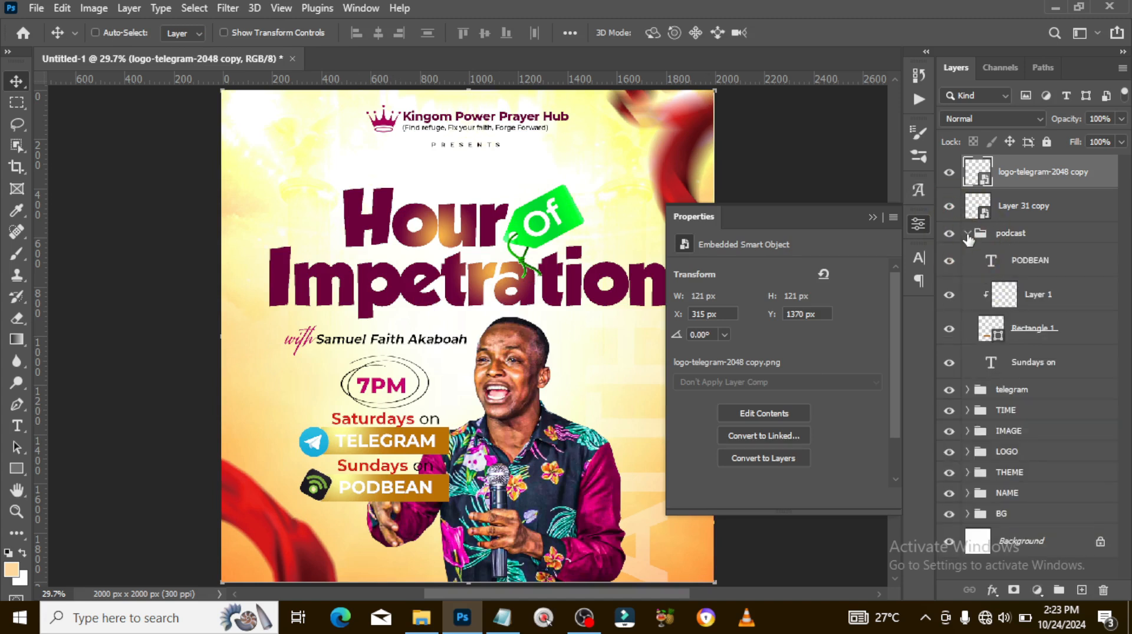
left_click(987, 330)
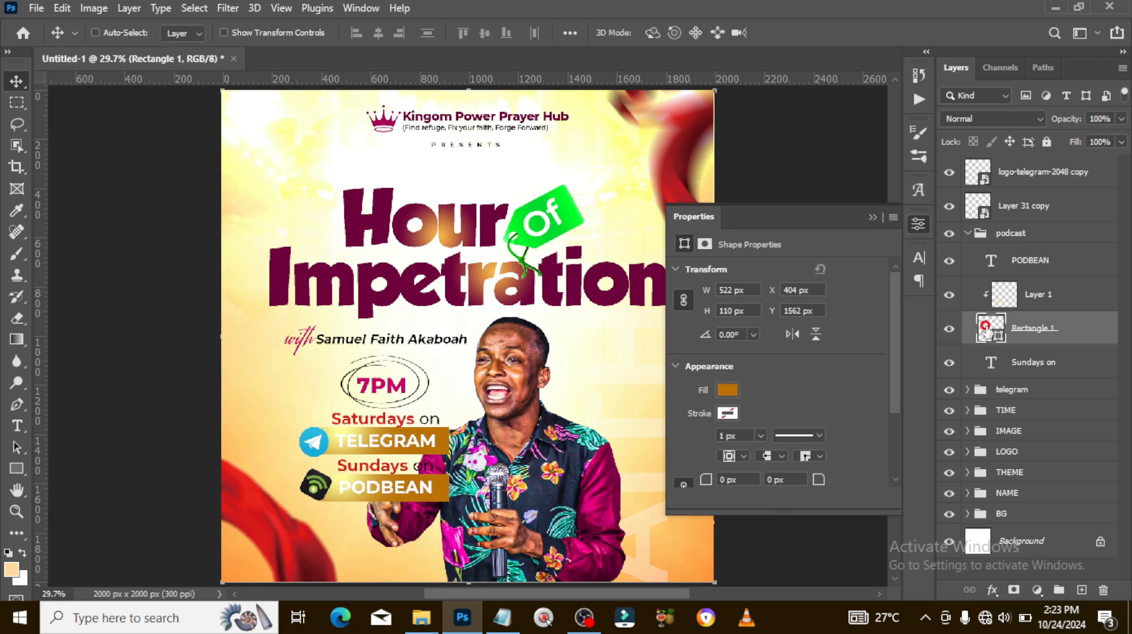
double_click(988, 328)
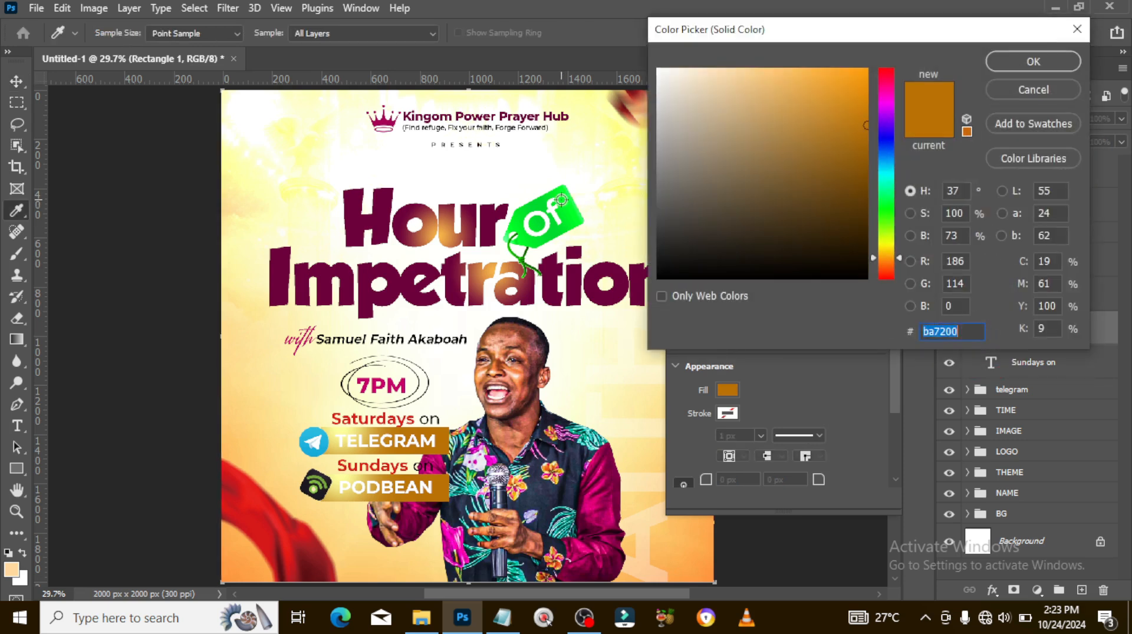
left_click(560, 200)
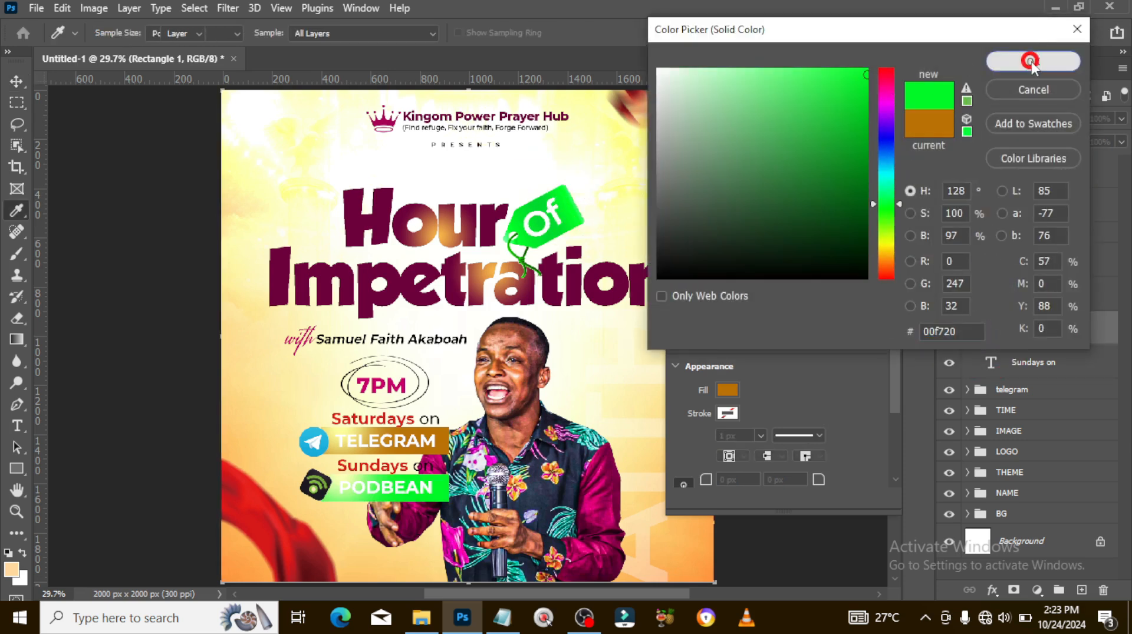
left_click(1031, 62)
Delete the old glow layer in the podcast group and add an empty layer clipped to the green rectangle
left_click(1026, 298)
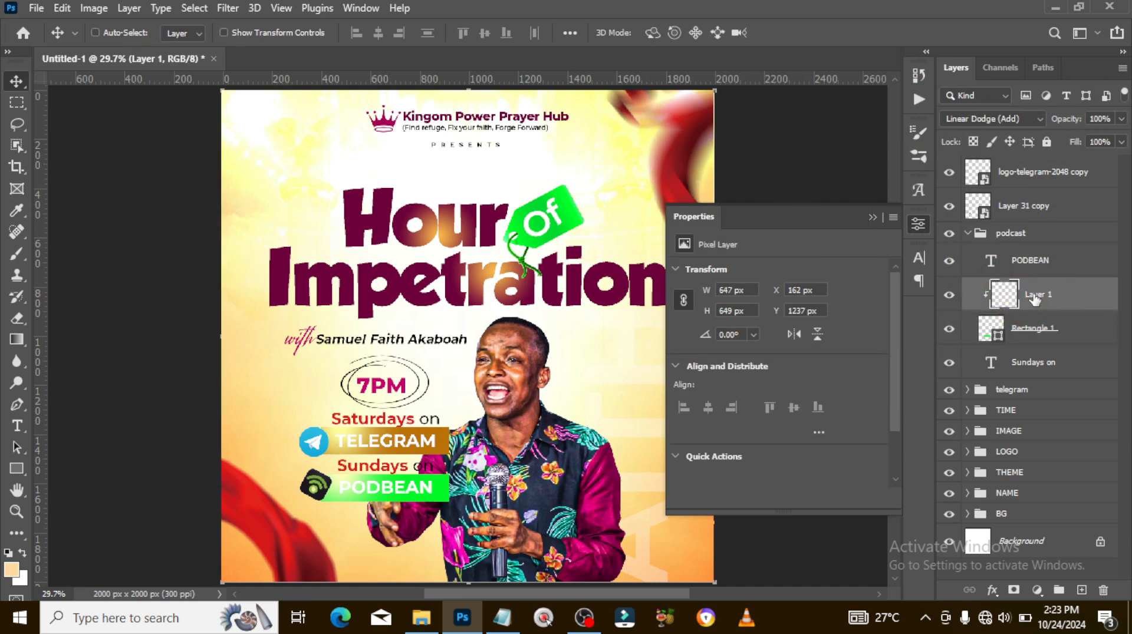
key("Delete")
left_click(1026, 295)
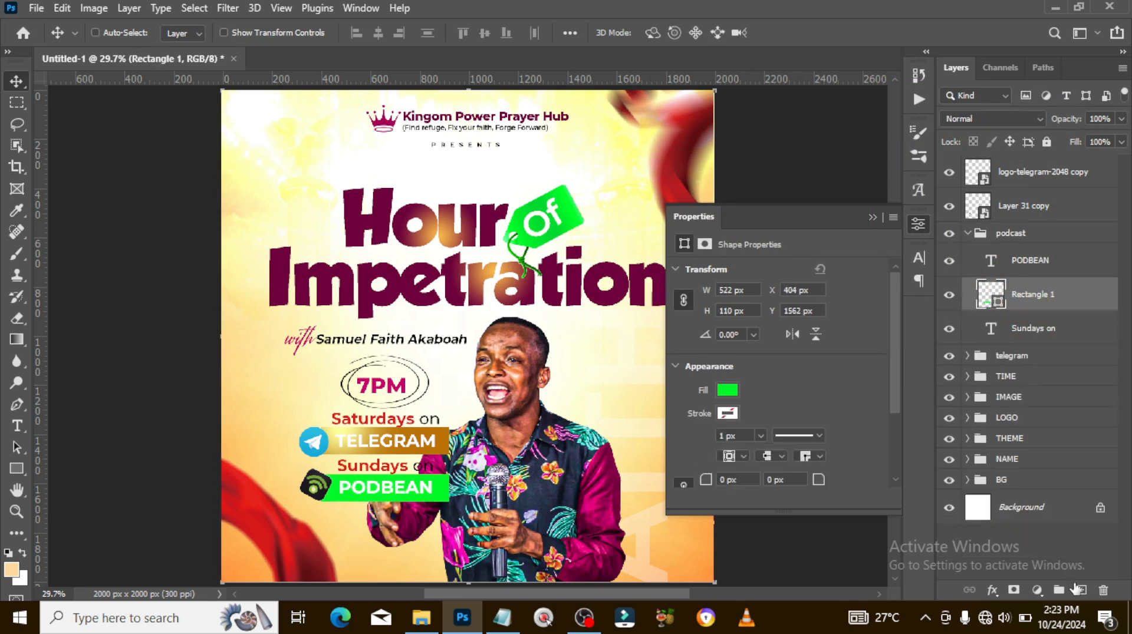
left_click(1081, 590)
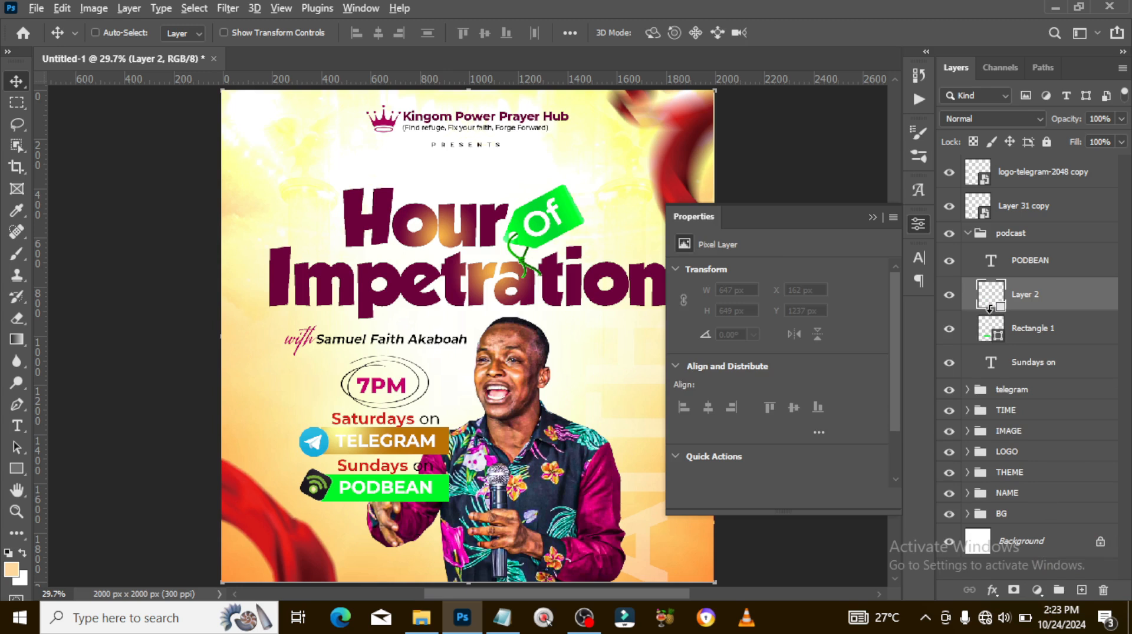
left_click(990, 307, "alt")
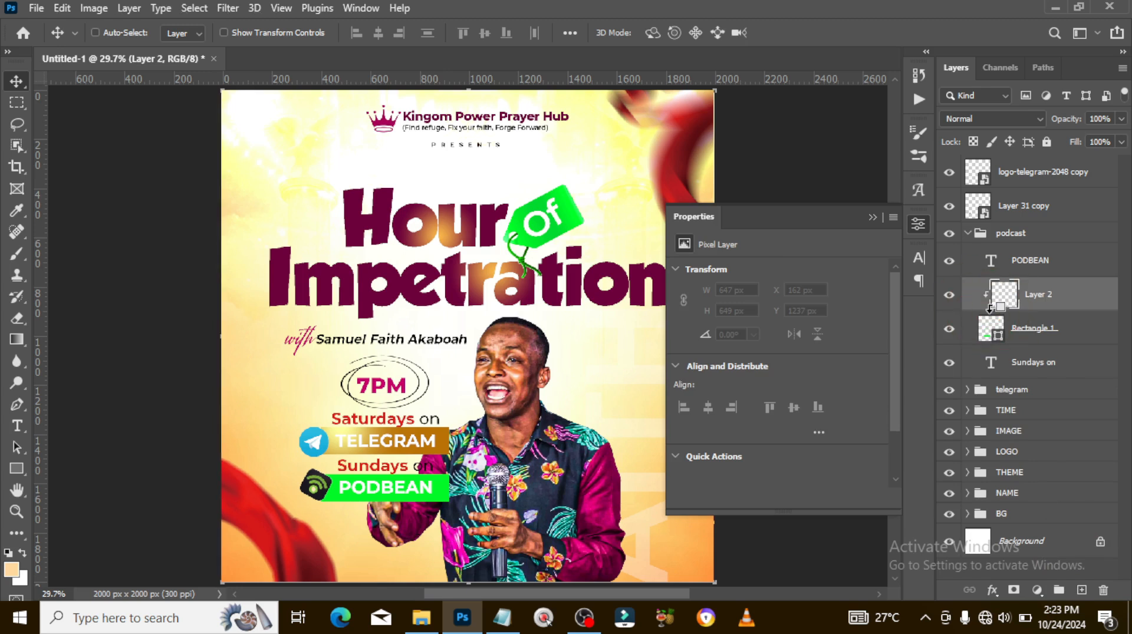
Paint the rectangle's sampled green over the left end of the PODBEAN bar with the 400 px soft brush, using Linear Dodge (Add) for the layer
key("b")
left_click(441, 498, "alt")
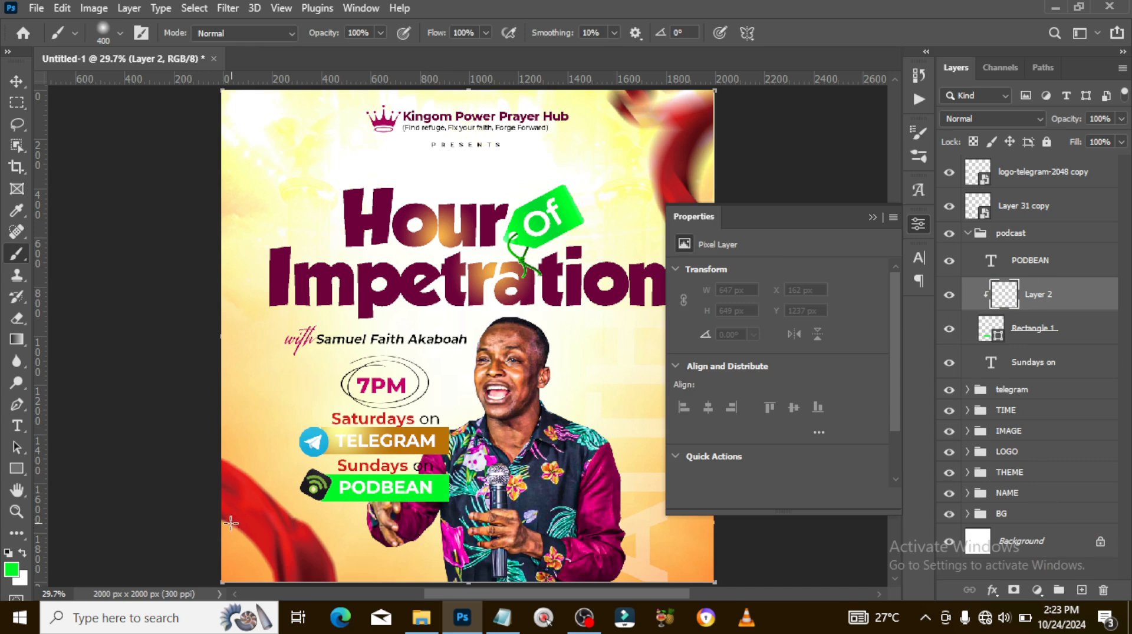
left_click(340, 471)
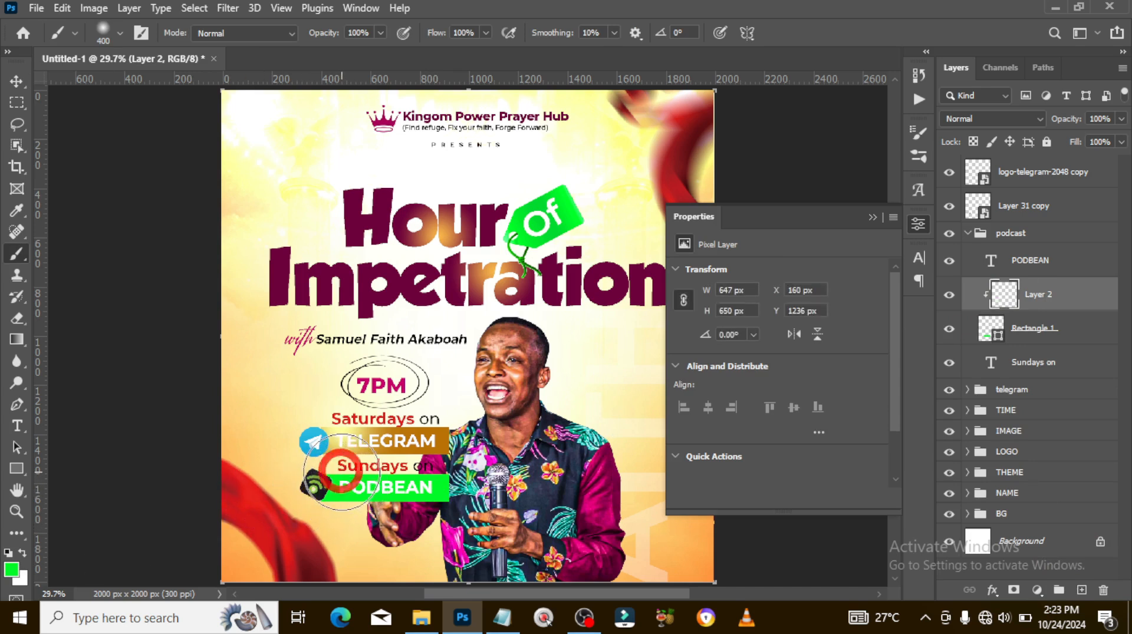
left_click(961, 116)
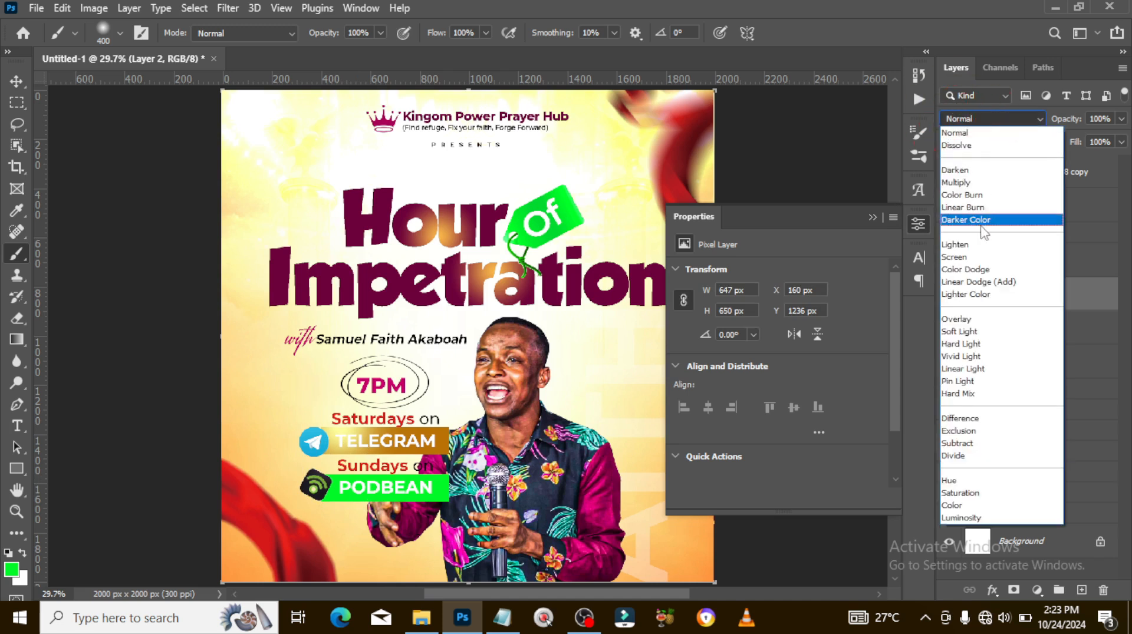
left_click(990, 283)
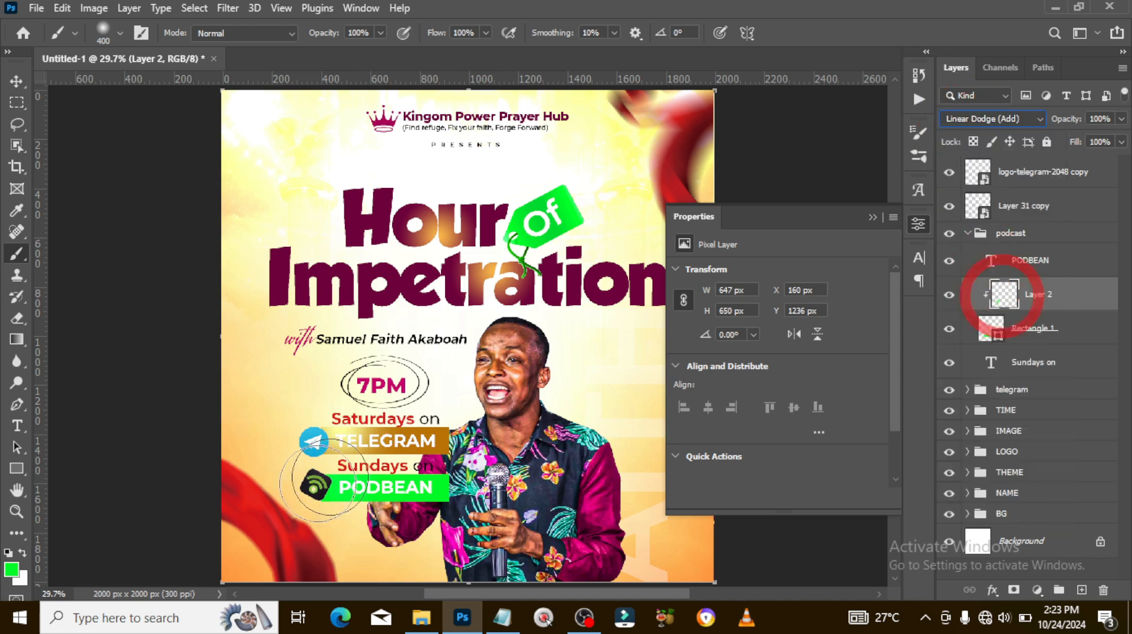
left_click(331, 479)
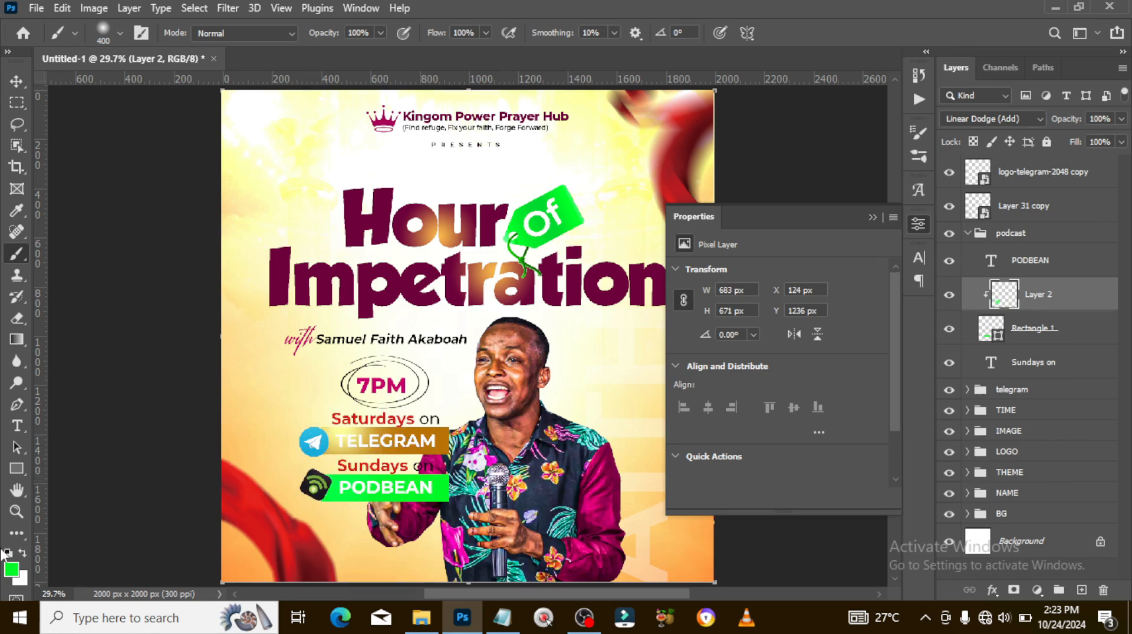
Set the foreground colour to light green 8dff9c and paint a glow on the left end of the PODBEAN bar
left_click(12, 569)
left_click(750, 69)
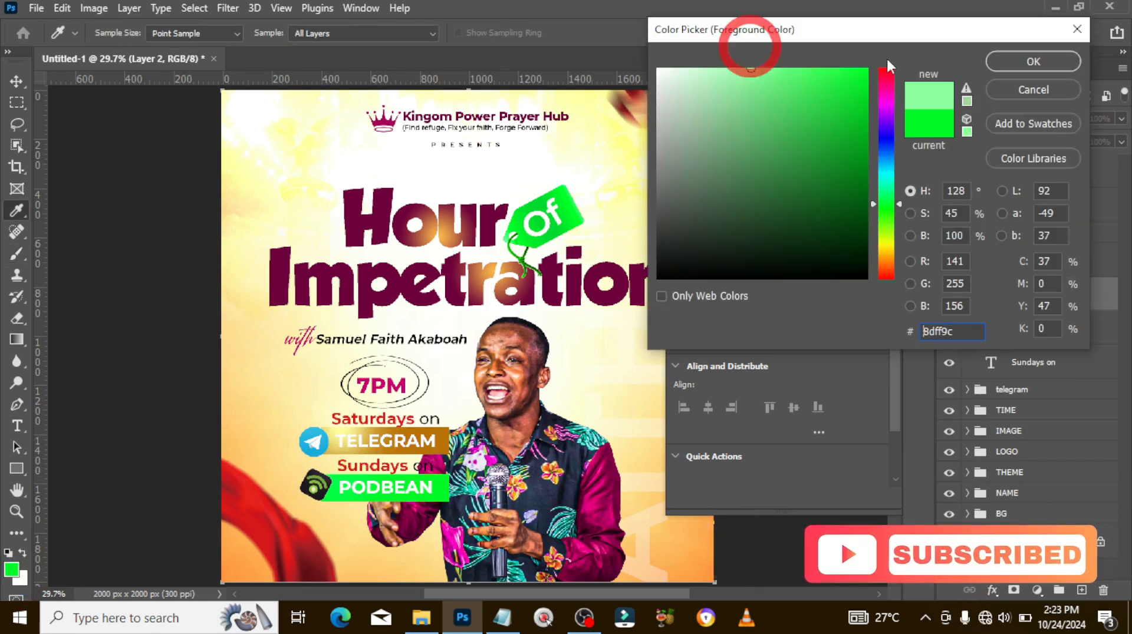
left_click(1009, 65)
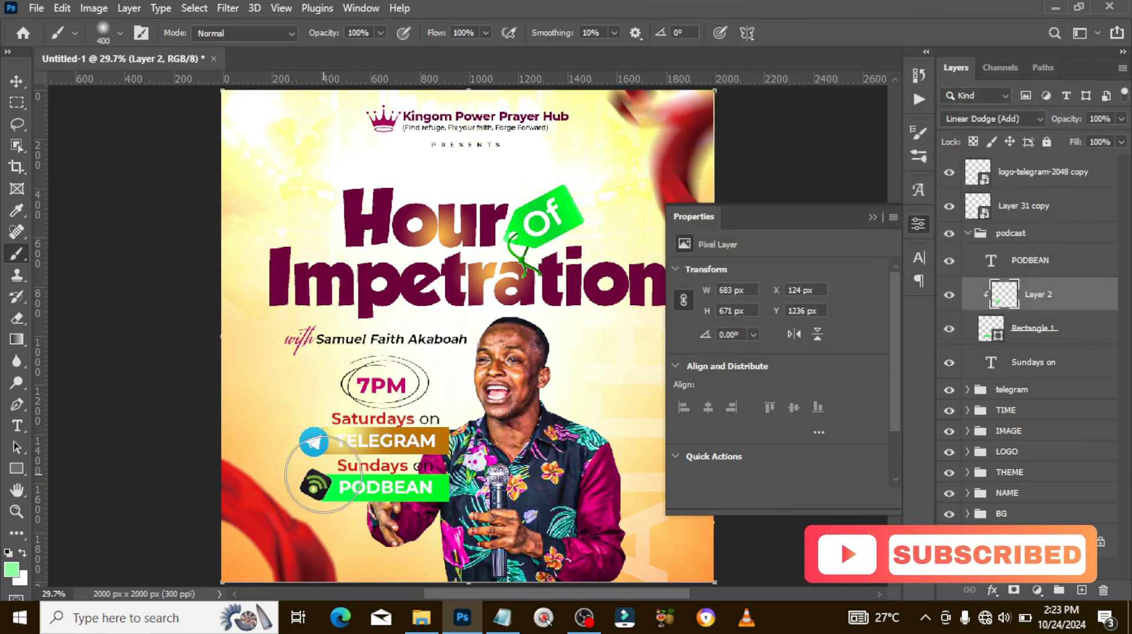
left_click(330, 477)
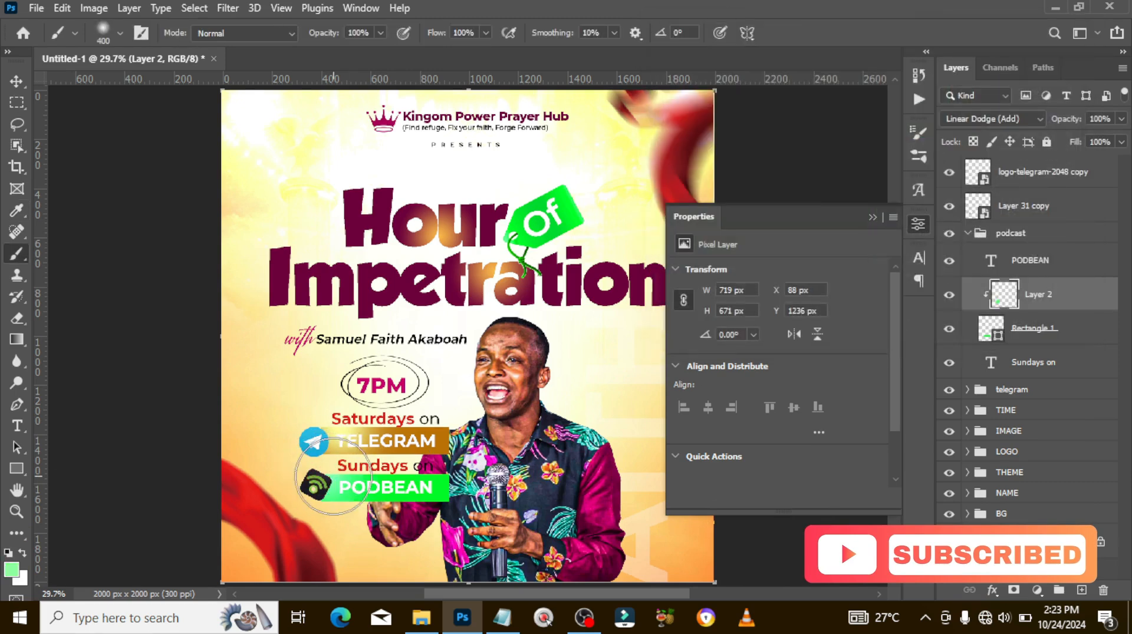
Group the Telegram logo and Layer 31 copy layers, name the group icons, and check it by toggling its visibility
left_click(967, 233)
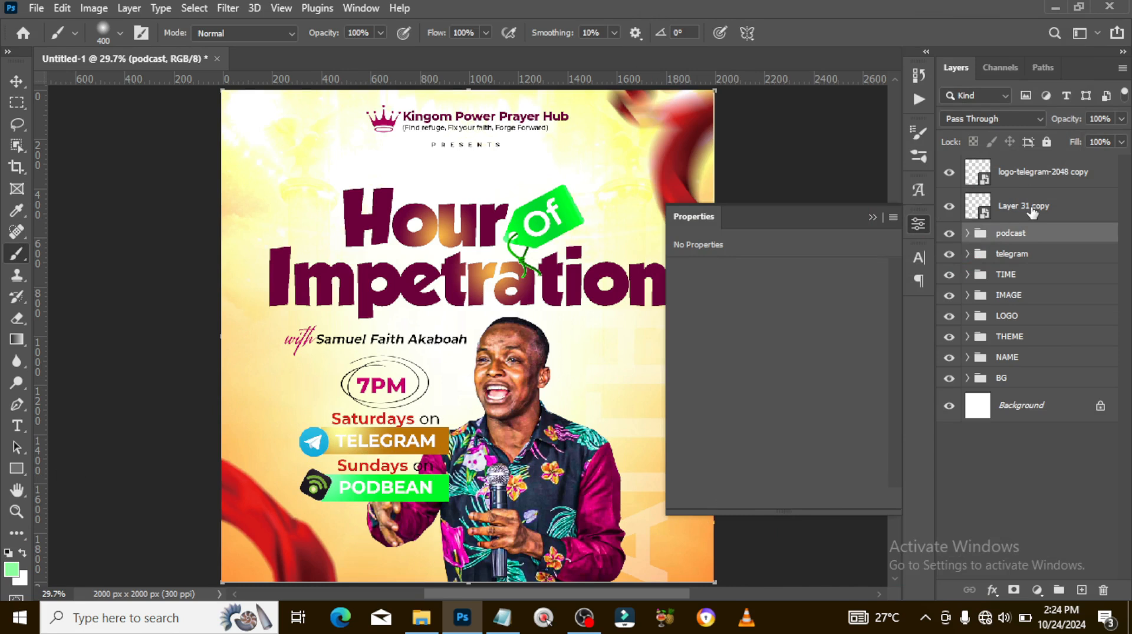
left_click(1031, 211)
left_click(1027, 180, "shift")
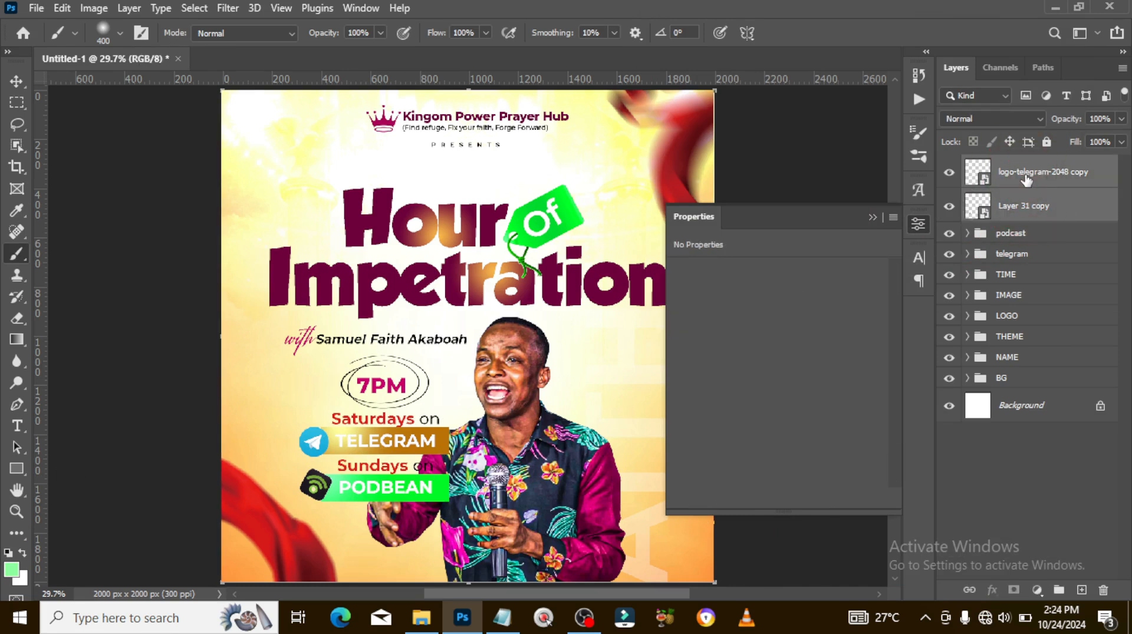
key("ctrl+g")
double_click(1015, 165)
type("icons")
key("Return")
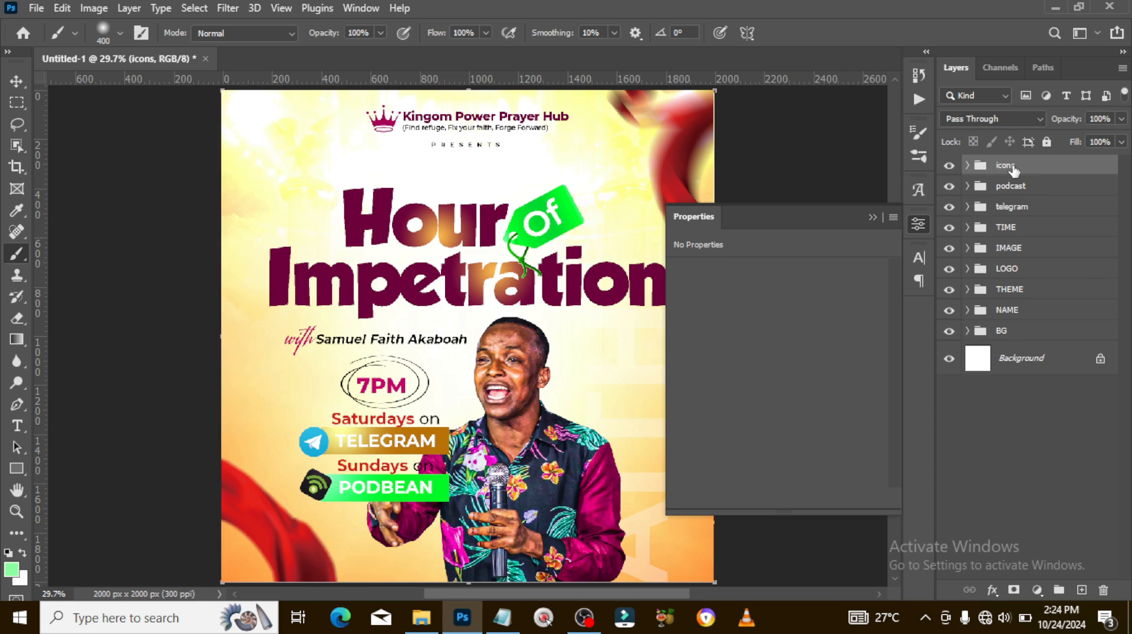
left_click(949, 168)
left_click(949, 168)
Draw a 694 by 704 px rectangle over the 7PM, Telegram and Podbean block and move its layer below the TIME group
key("ctrl+minus")
left_click(16, 469)
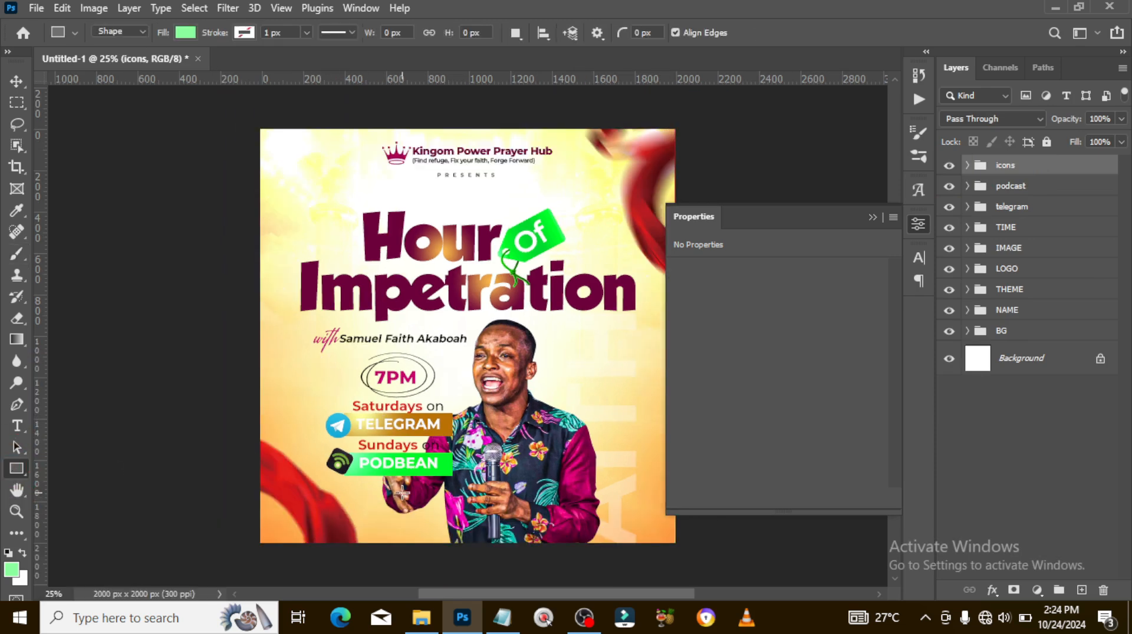
left_click_drag(460, 490, 316, 344)
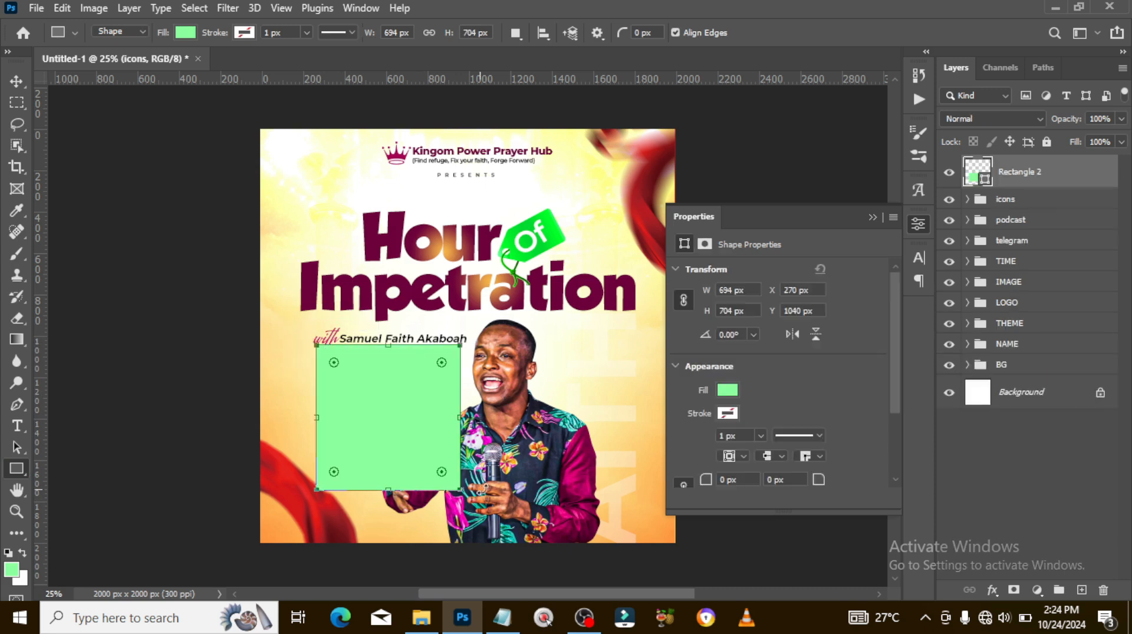
left_click_drag(1008, 189, 1000, 264)
Fill the new backing rectangle with white ffffff and set its layer opacity to 50%
double_click(977, 255)
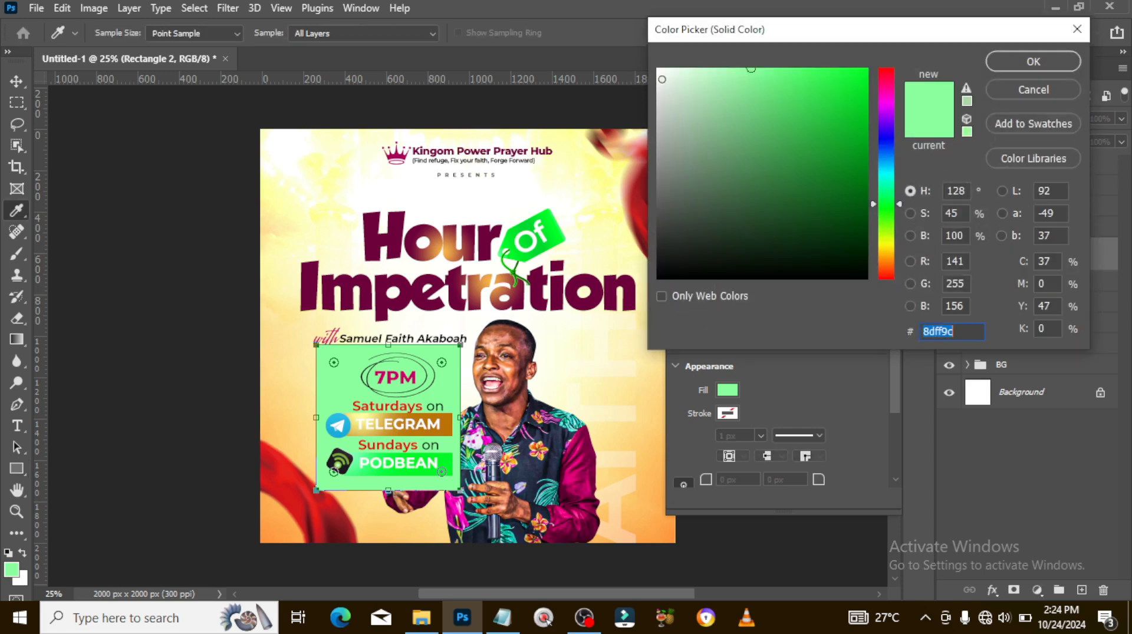
type("ffffff")
left_click(1010, 62)
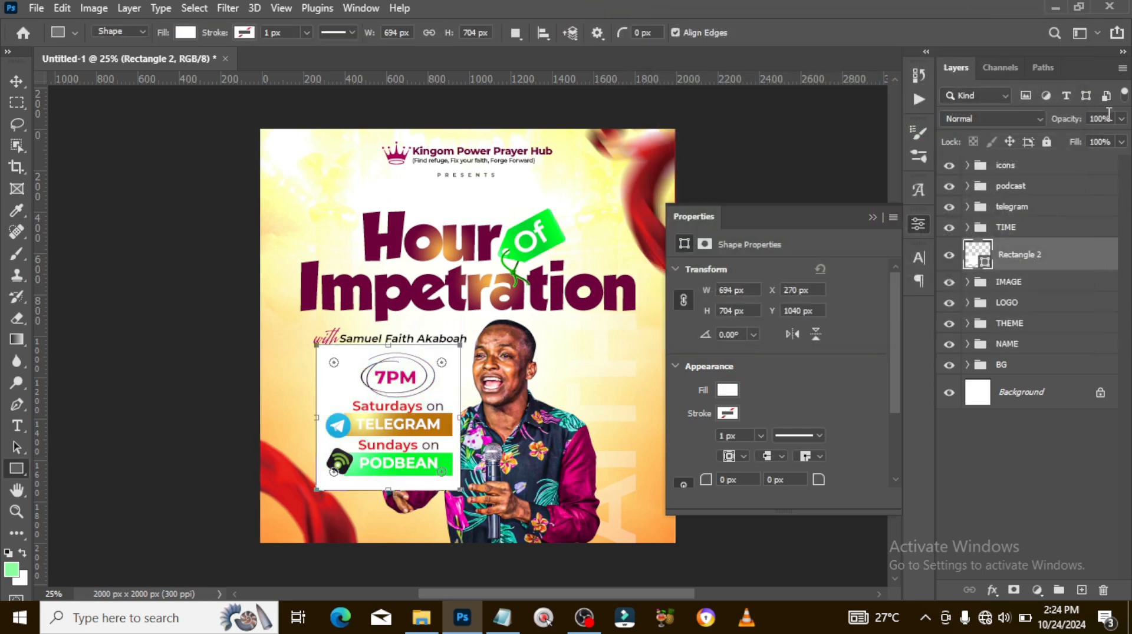
left_click(1057, 120)
type("50")
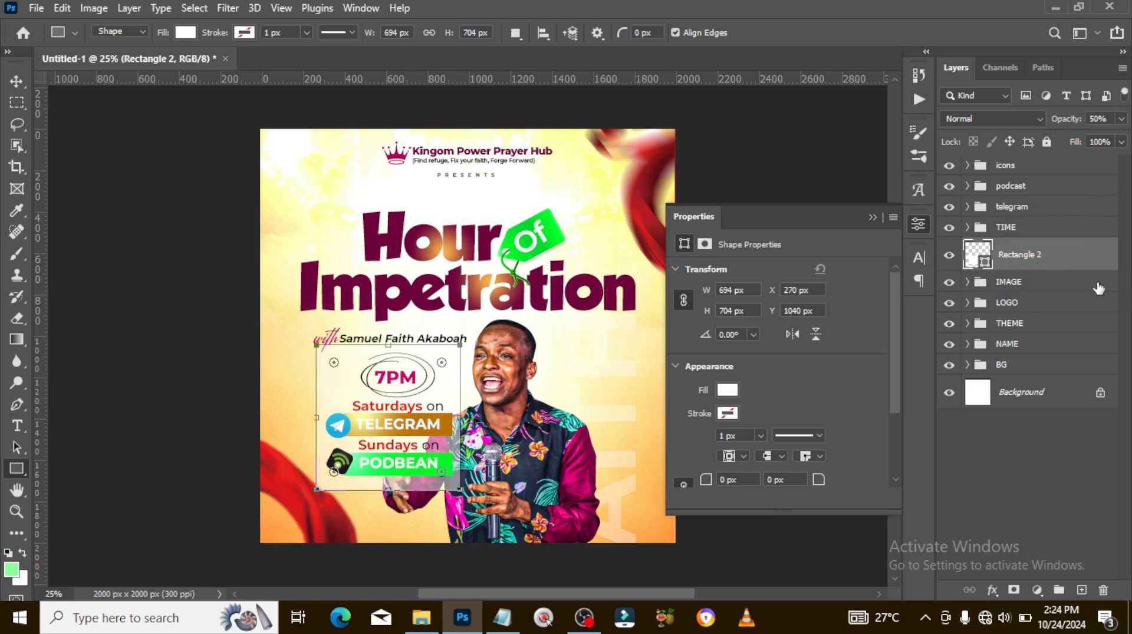
Nudge the white backing rectangle right to X 278 px
type("v")
key("Right")
key("Right")
key("Right")
key("Right")
key("Right")
key("Right")
key("Right")
key("Right")
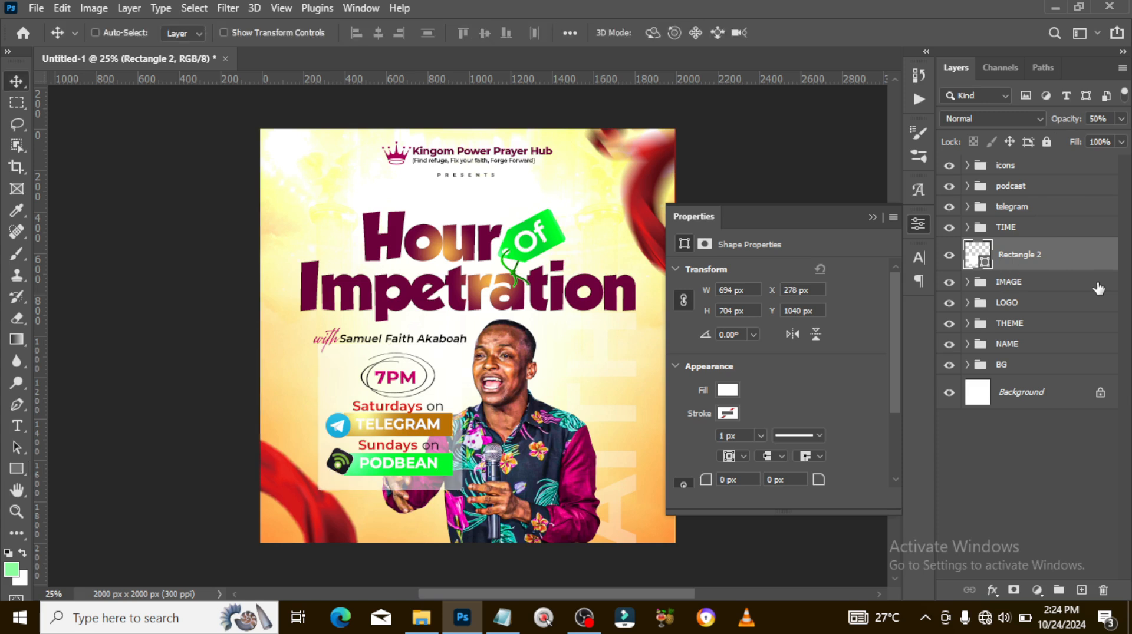
Duplicate the white backing rectangle and scale the copy down to about 646 by 656 px inside the original
key("ctrl+j")
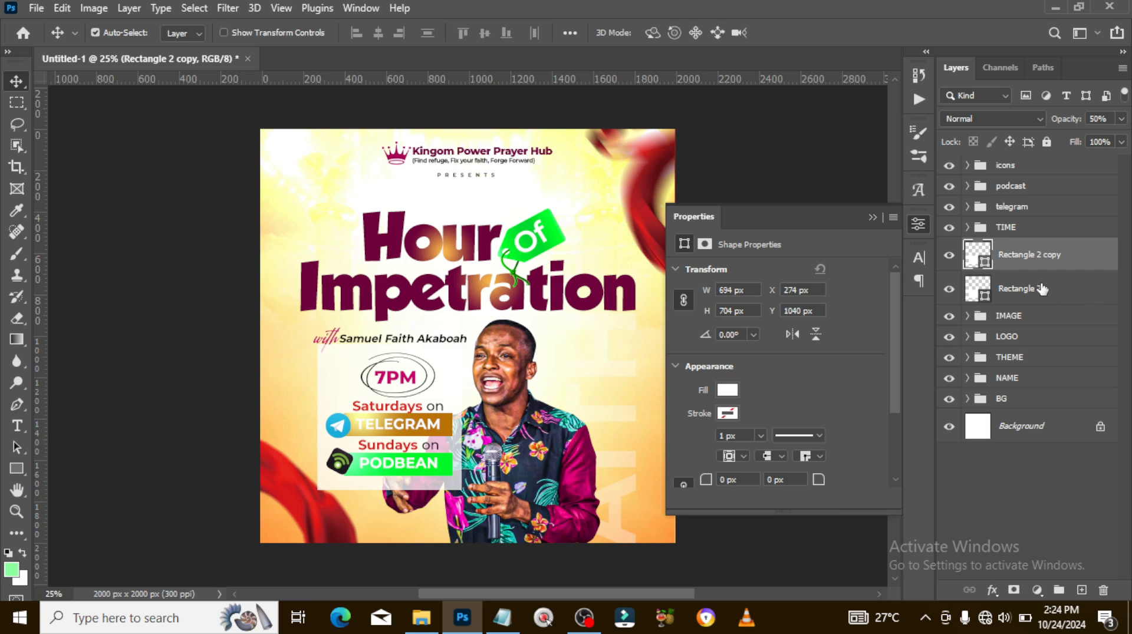
key("ctrl+t")
left_click_drag(457, 487, 455, 486)
key("Return")
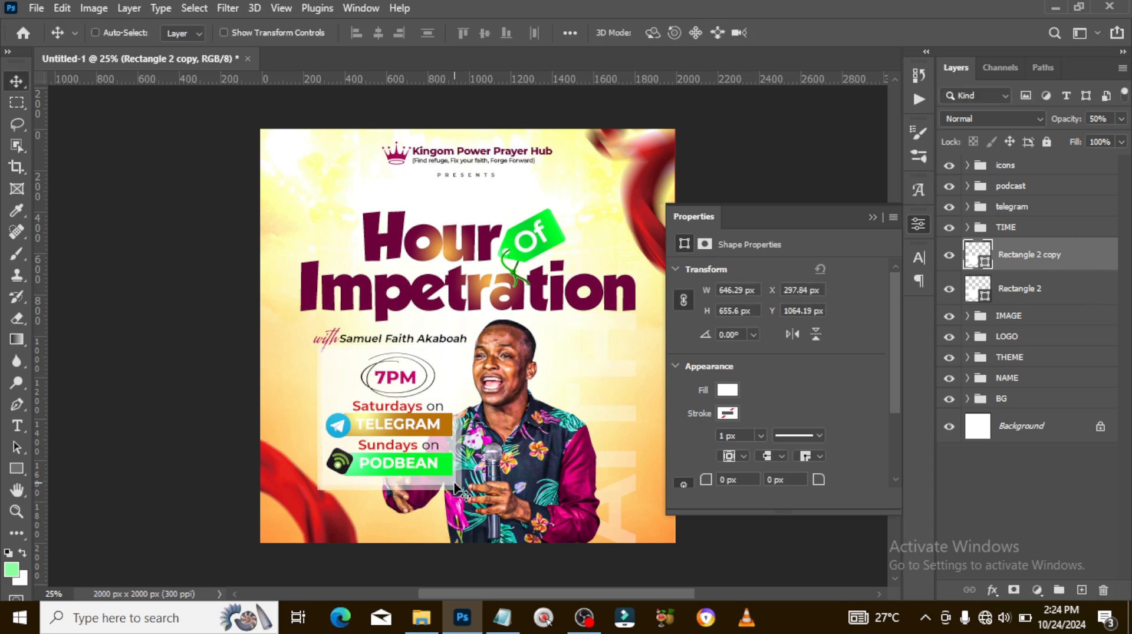
Group the two white backing rectangles and name the group SHAPES
left_click(1019, 300, "shift")
key("ctrl+g")
double_click(1005, 247)
type("B")
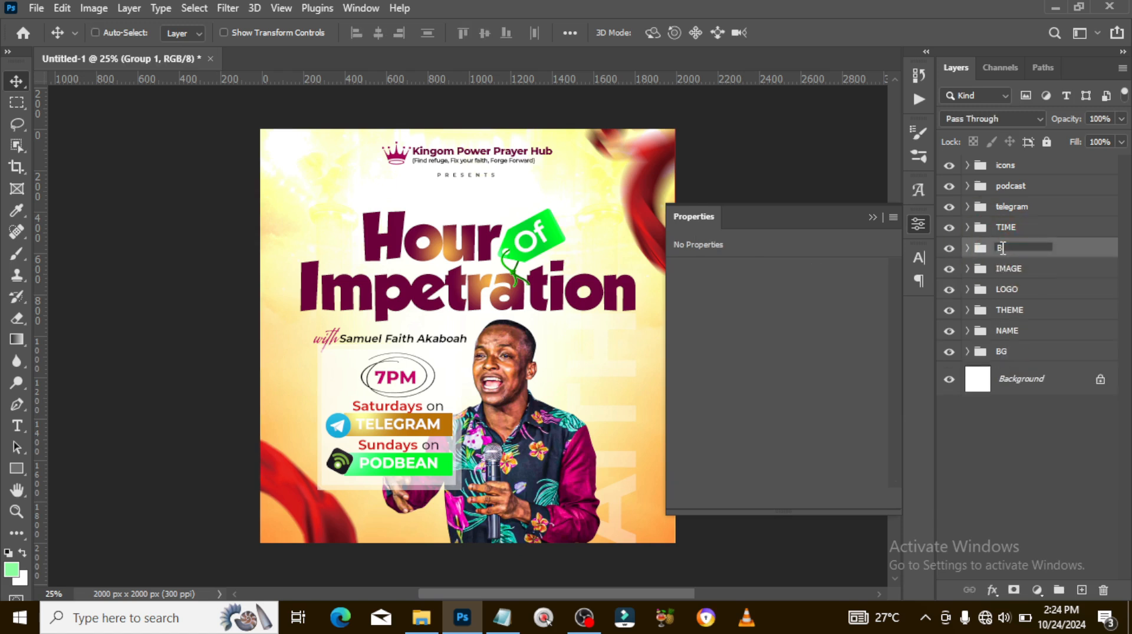
type("HAPES")
key("Return")
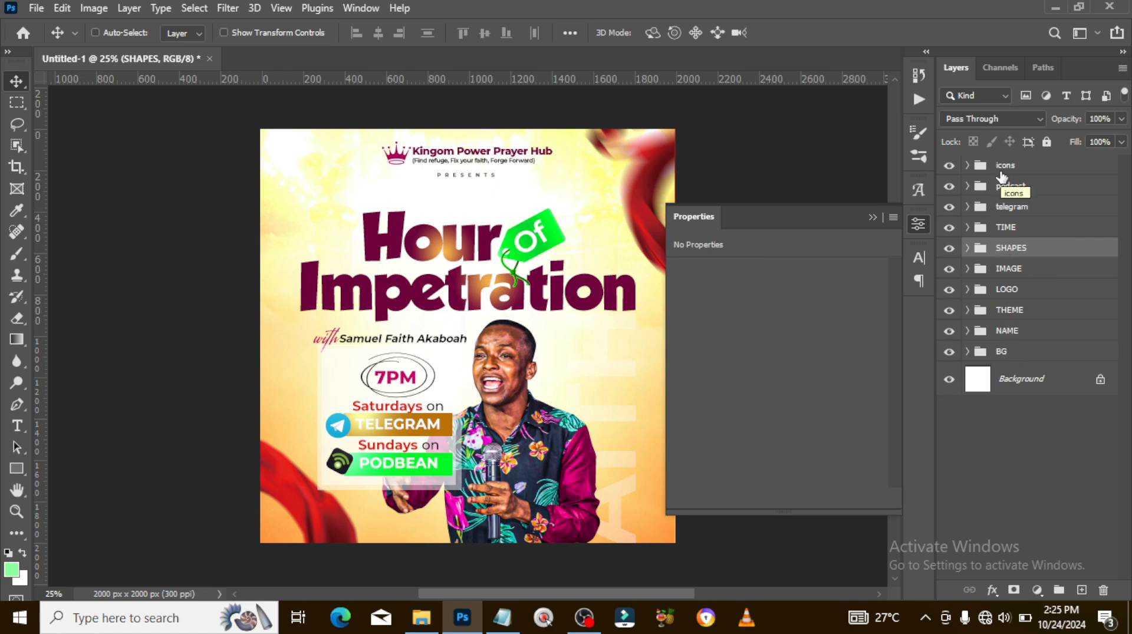
Add a new layer above the icons group and paint one 600 px soft dab of sampled pale orange on the man's shoulder
key("ctrl+minus")
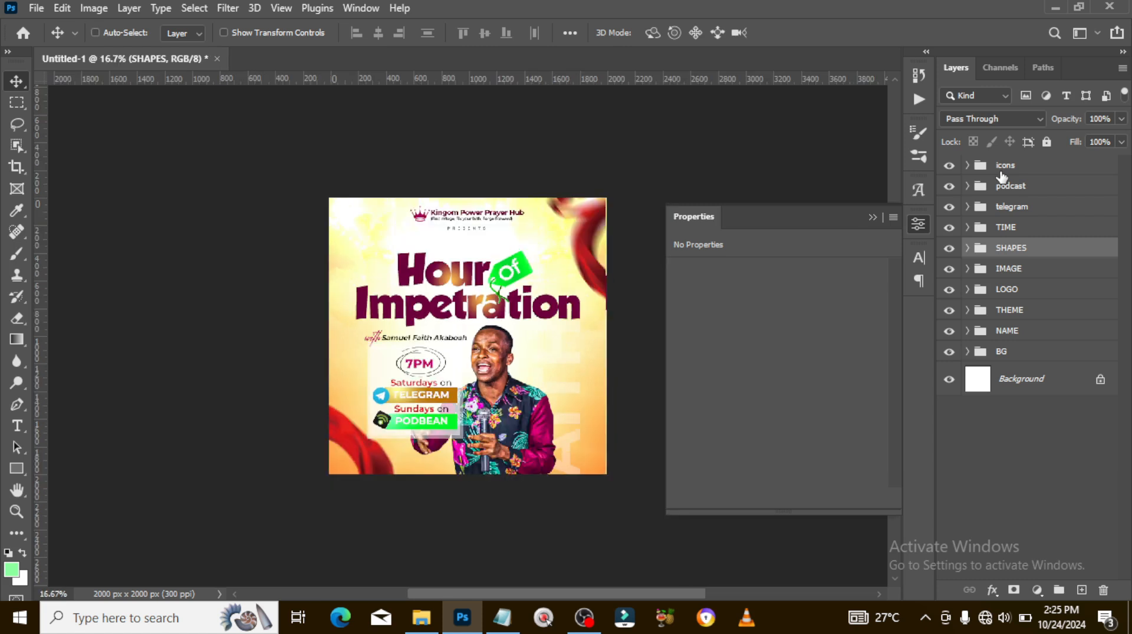
left_click(871, 217)
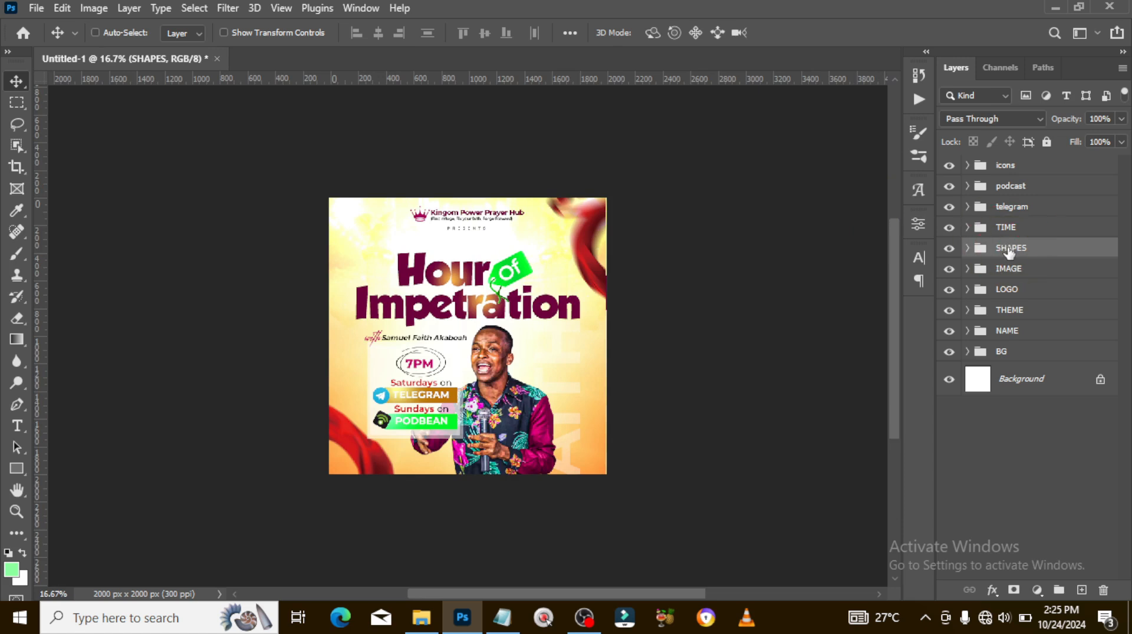
left_click(1007, 171)
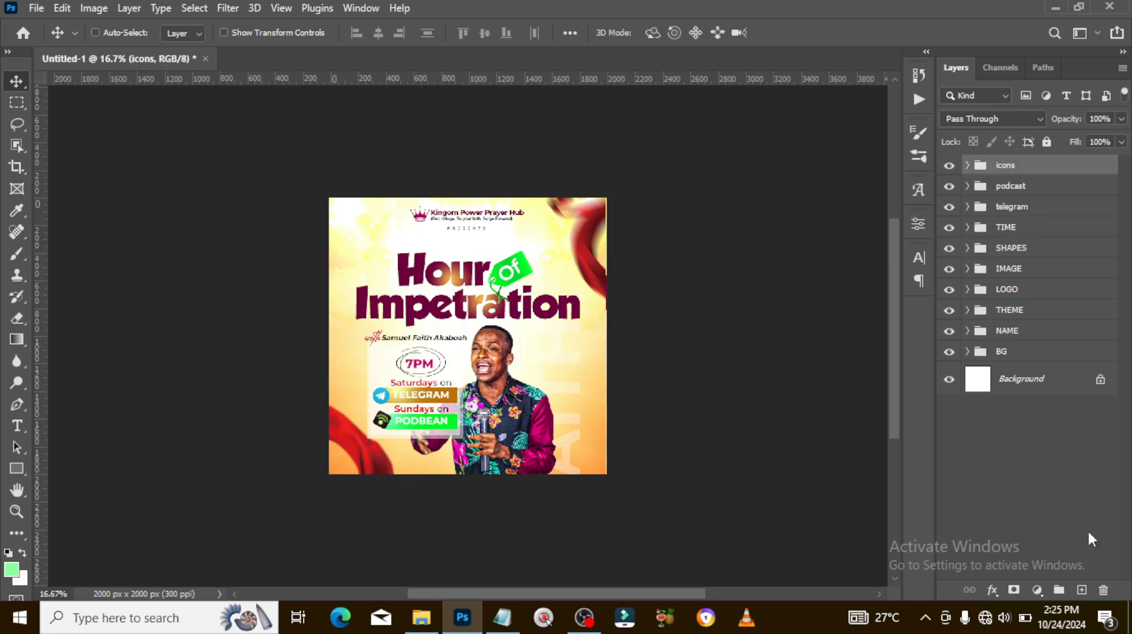
left_click(1081, 590)
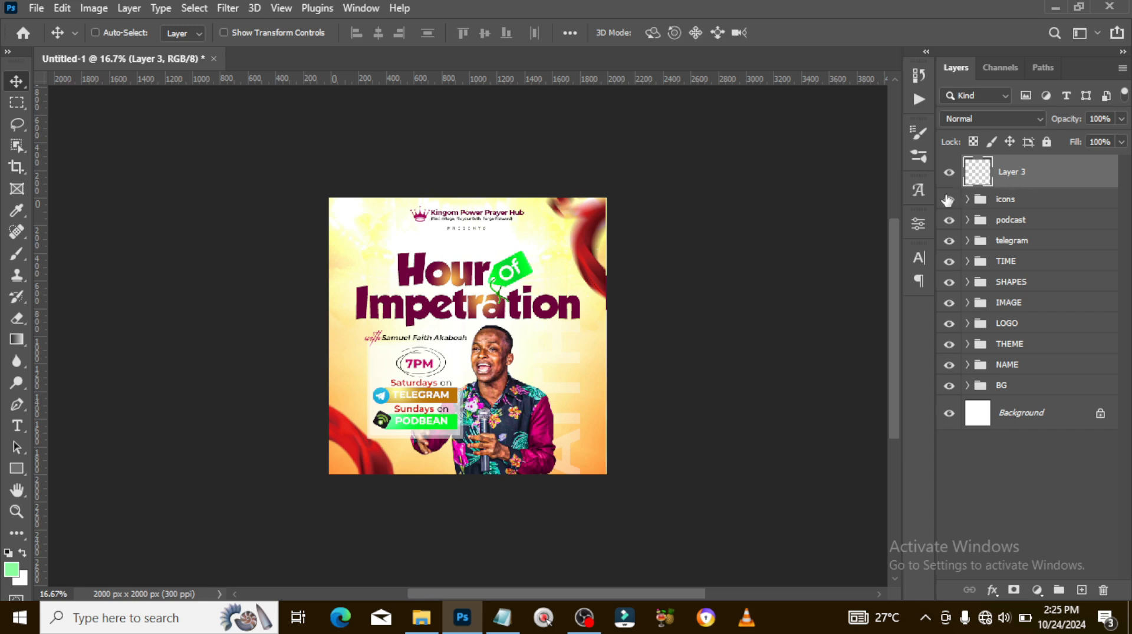
key("b")
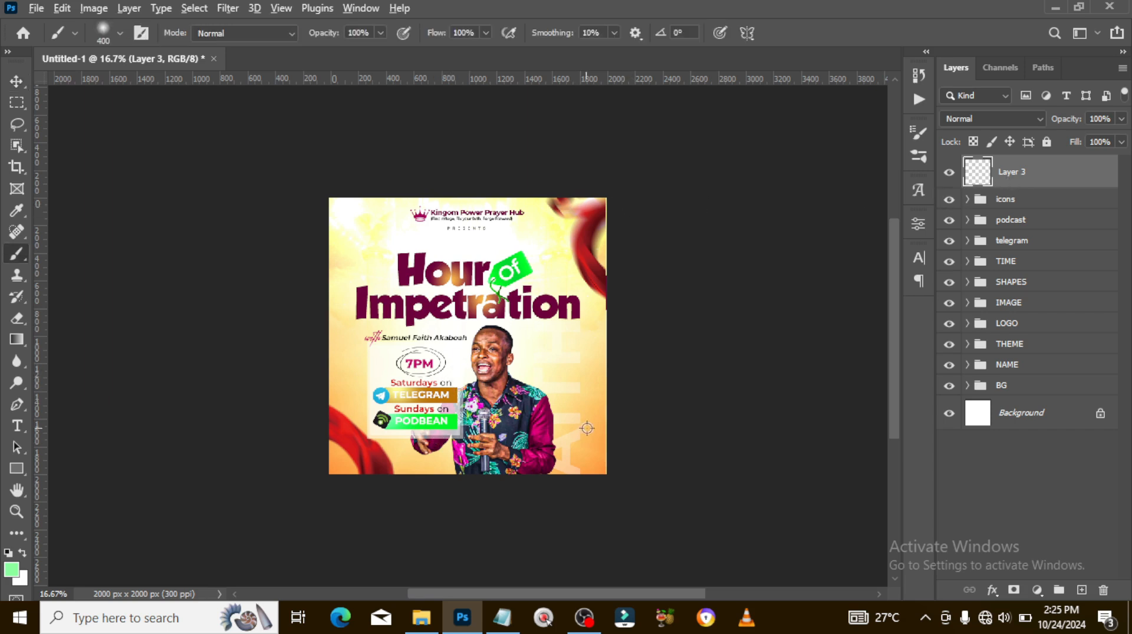
left_click(566, 373, "alt")
key("bracketright")
key("bracketright")
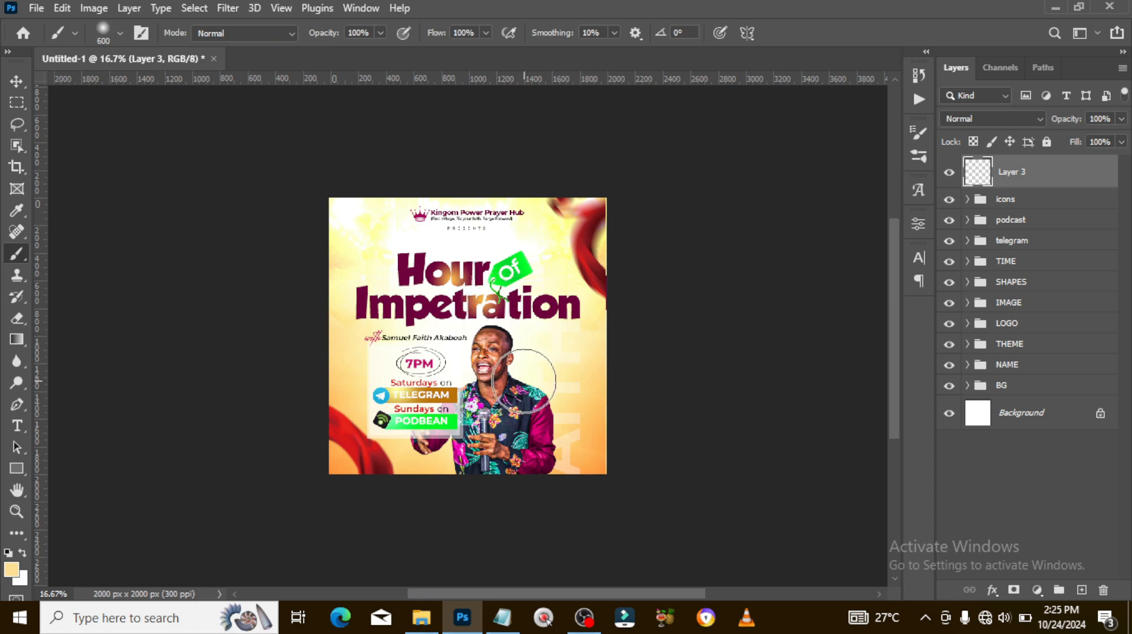
left_click(524, 383)
Set the glow layer's blend mode to Linear Dodge (Add) and shift the glow slightly over the man's shoulder
left_click(1009, 118)
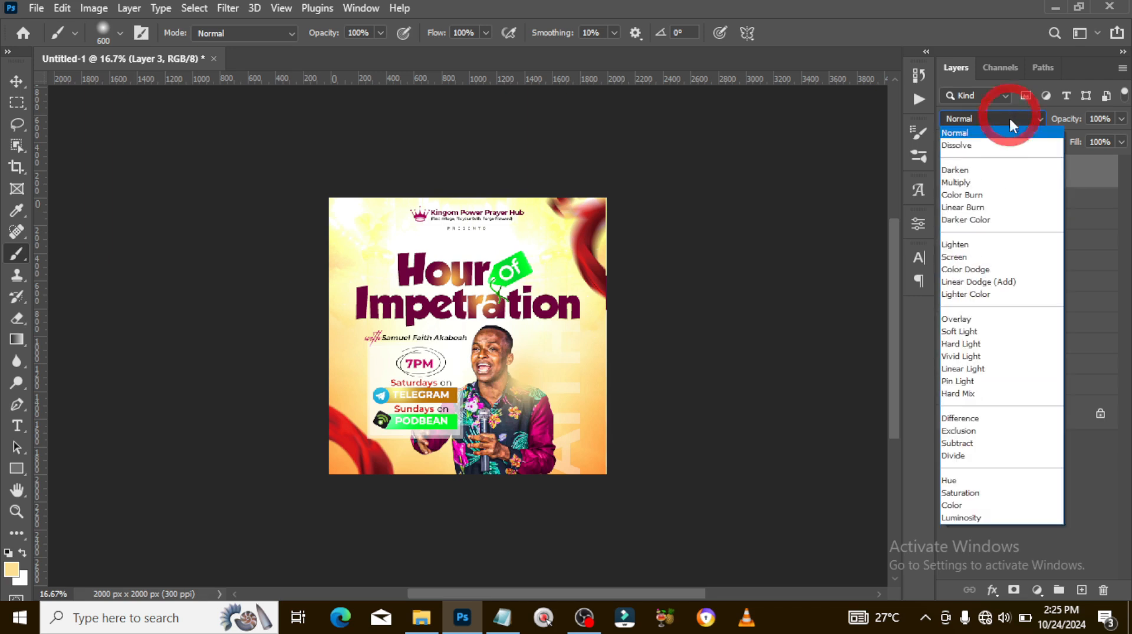
left_click(980, 284)
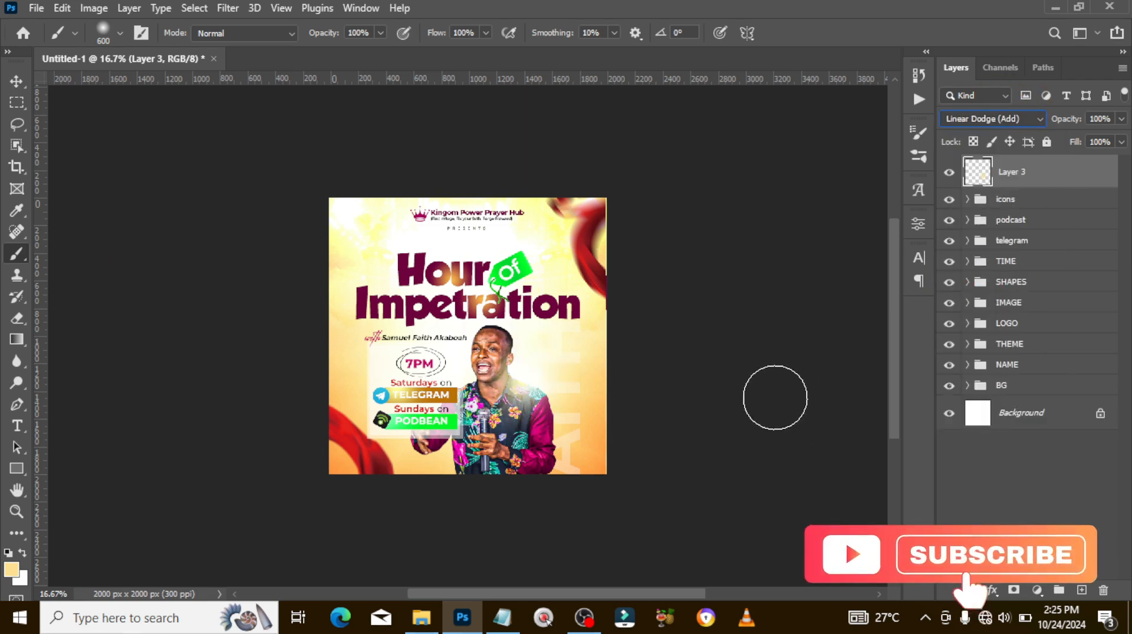
key("v")
left_click_drag(509, 370, 514, 373)
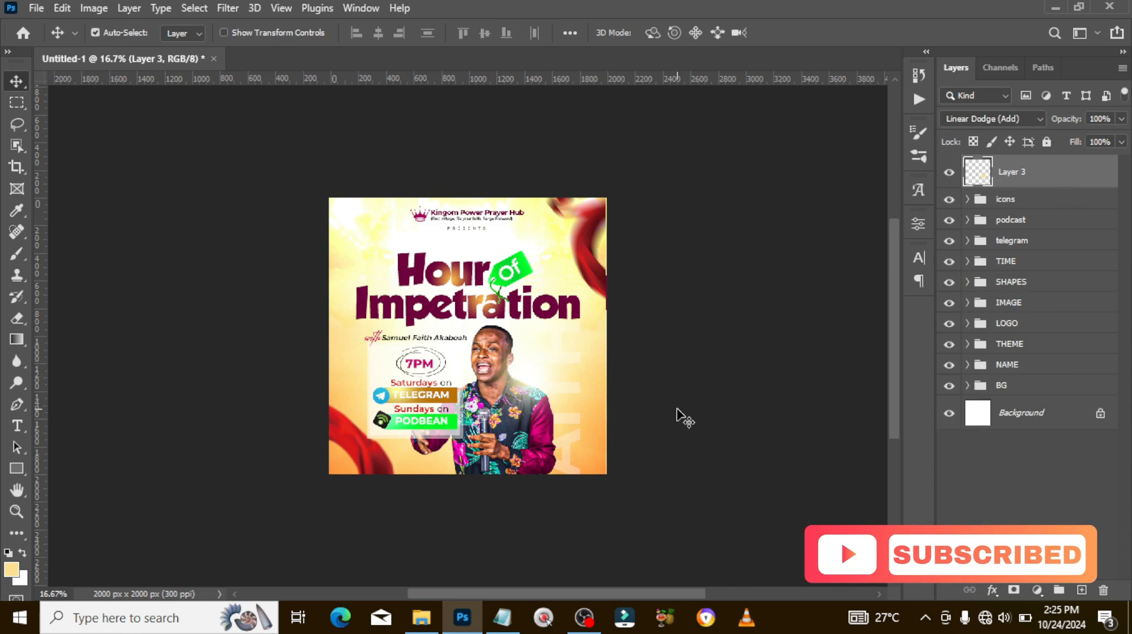
Duplicate the glow layer twice, moving a copy onto the title lettering, and set the topmost copy's opacity to 64%
key("ctrl+j")
left_click_drag(535, 333, 451, 321)
key("ctrl+j")
left_click(1121, 118)
mouse_move(1114, 141)
left_mouse_down()
mouse_move(1083, 142)
mouse_move(1093, 138)
left_mouse_up()
Duplicate the 64% glow, move the copy down between the 7PM block and the man's face, and set its opacity to 100%
key("ctrl+j")
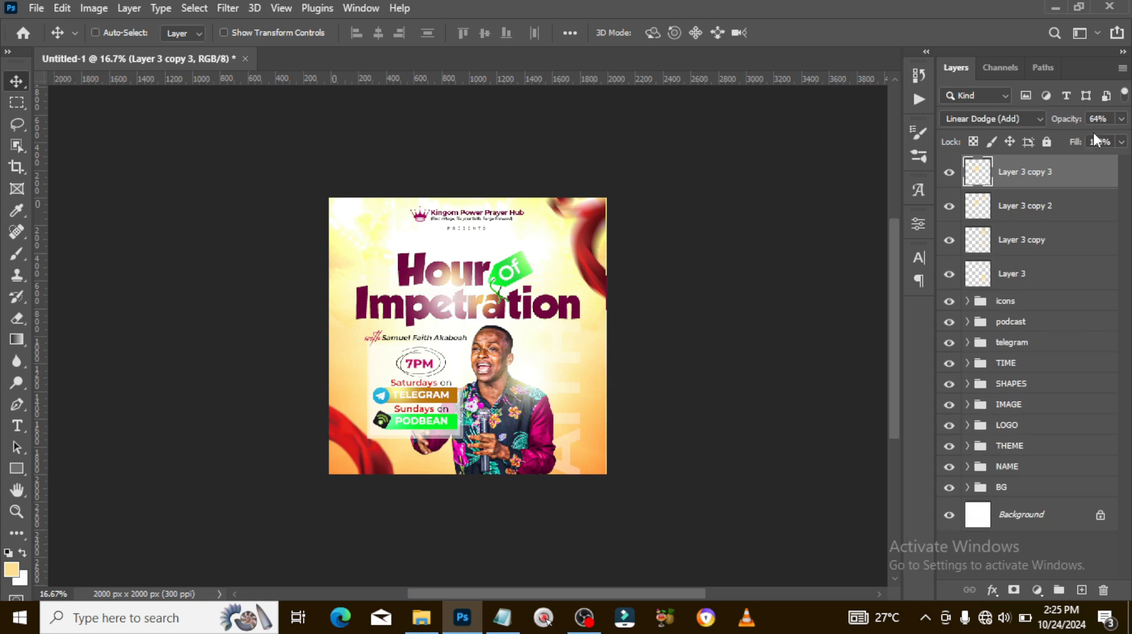
left_click_drag(445, 313, 461, 383)
left_click(1121, 119)
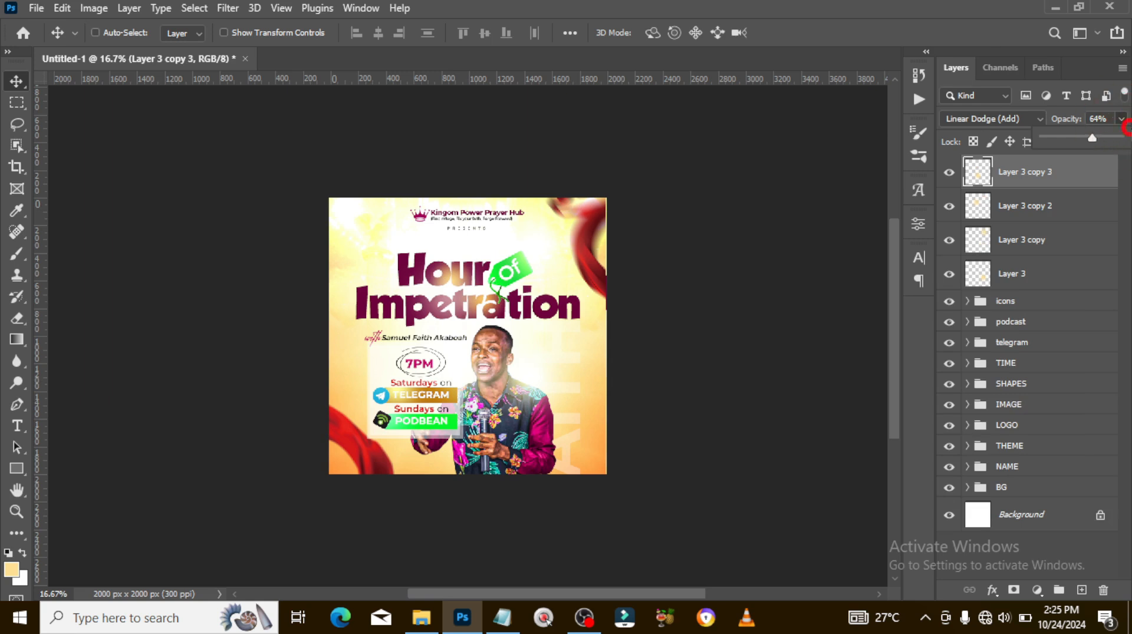
left_click_drag(1092, 137, 1121, 138)
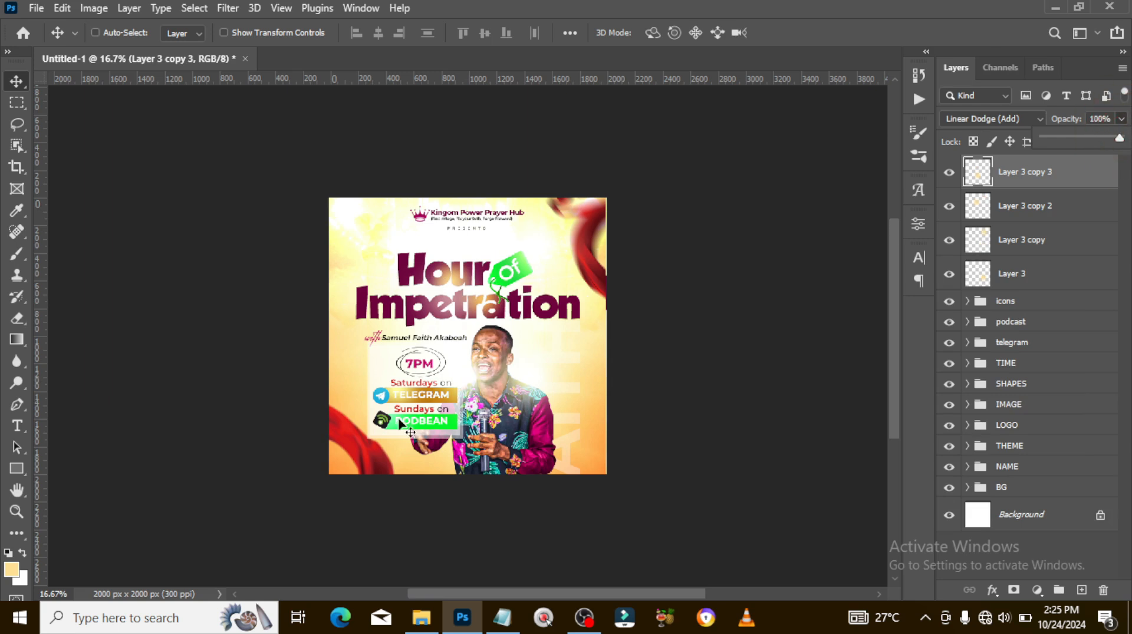
Add a layer mask to Layer 3 copy 3 and paint black over the man's face and the 7PM, Telegram and Podbean block
key("b")
key("d")
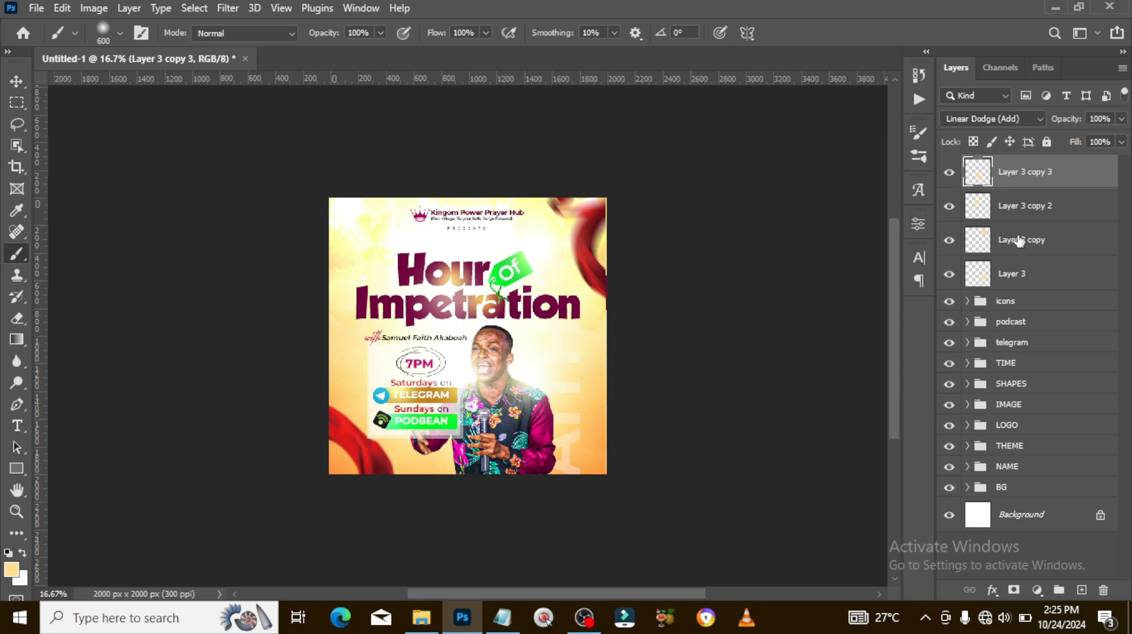
left_click(1013, 590)
key("bracketleft")
key("bracketleft")
key("bracketleft")
key("bracketleft")
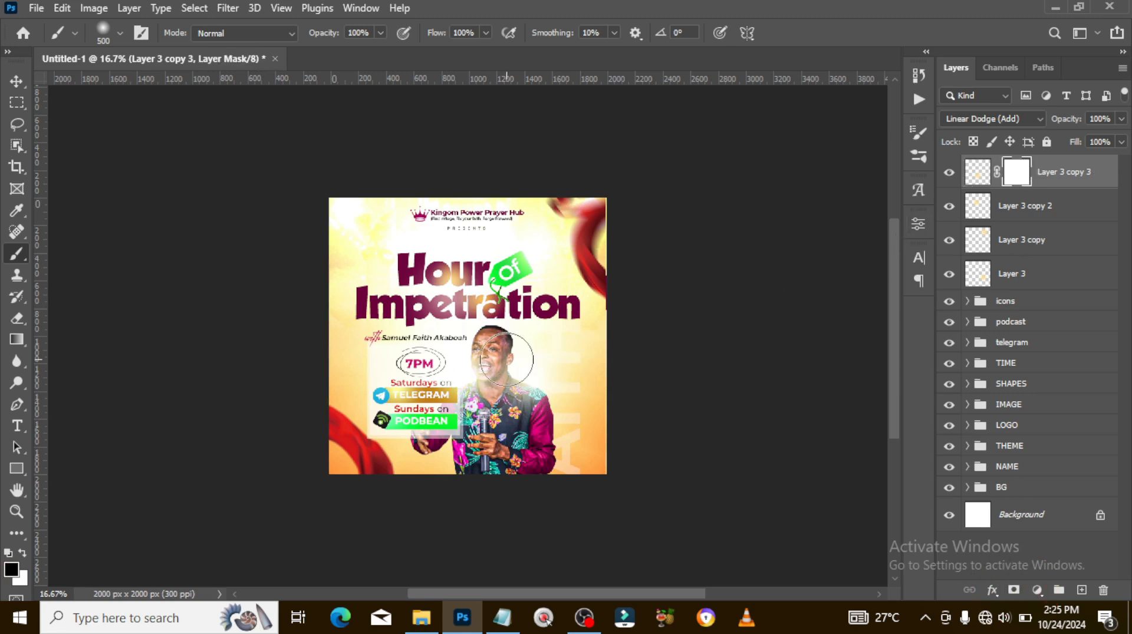
mouse_move(489, 344)
left_mouse_down()
mouse_move(495, 398)
mouse_move(477, 427)
mouse_move(434, 366)
left_mouse_up()
left_click_drag(412, 408, 397, 373)
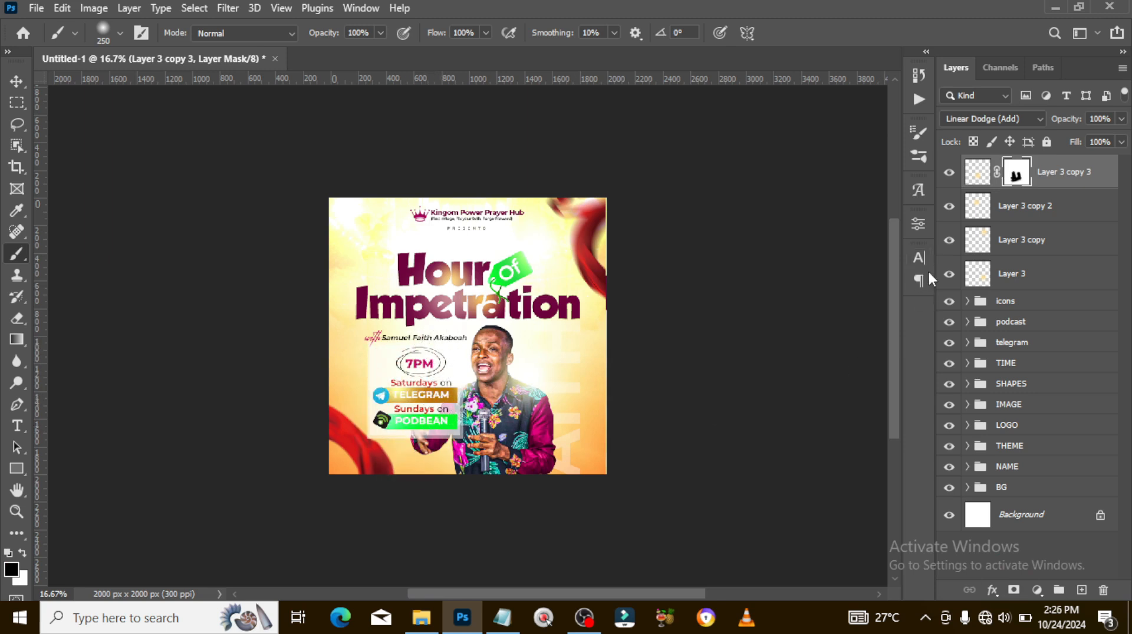
Group the four glow layers and name the group GLOW
left_click(1029, 277, "shift")
key("ctrl+g")
double_click(1000, 165)
type("GLOW")
key("Return")
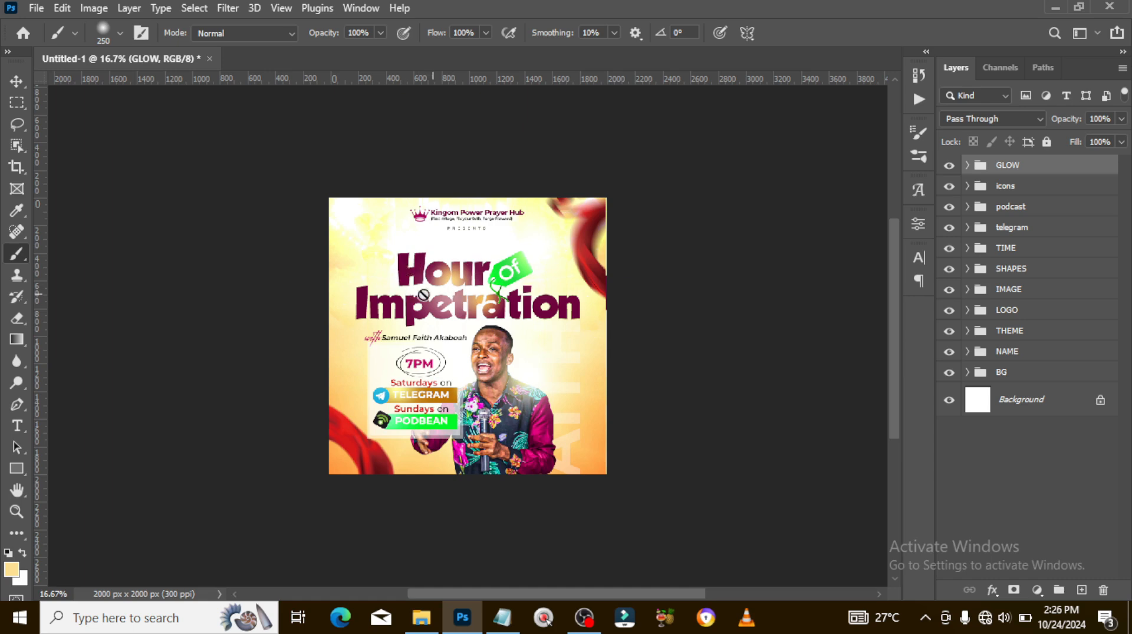
Place the dl.beatsnoop gold bokeh image into the flyer, scale it to 19.47% and position it over the title area
left_click(421, 617)
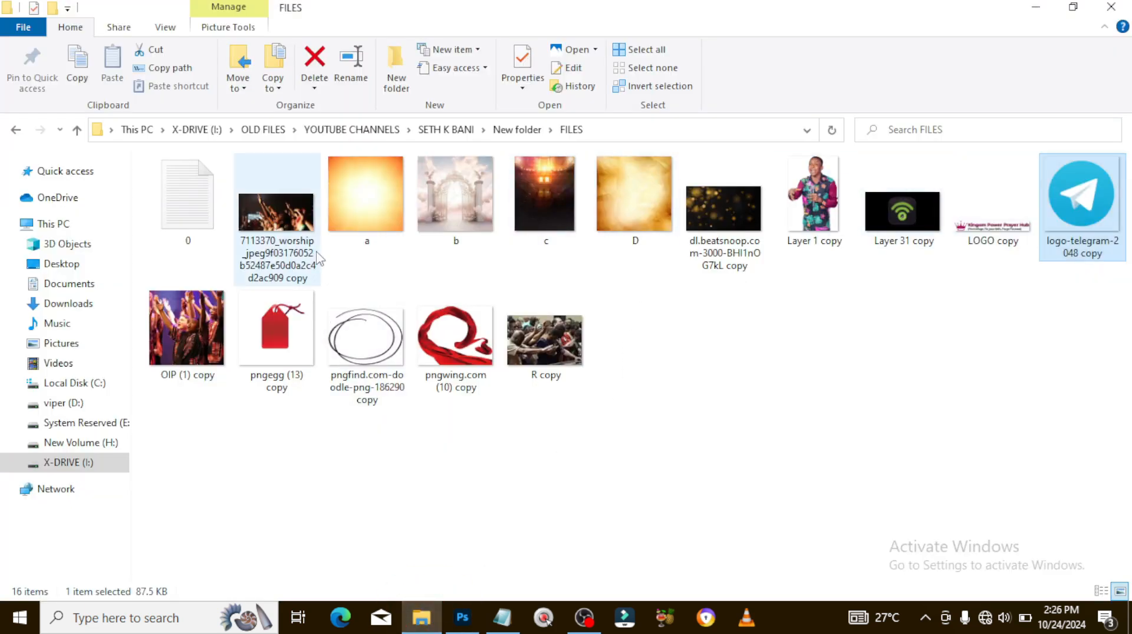
left_click(711, 239)
left_click_drag(722, 209, 452, 393)
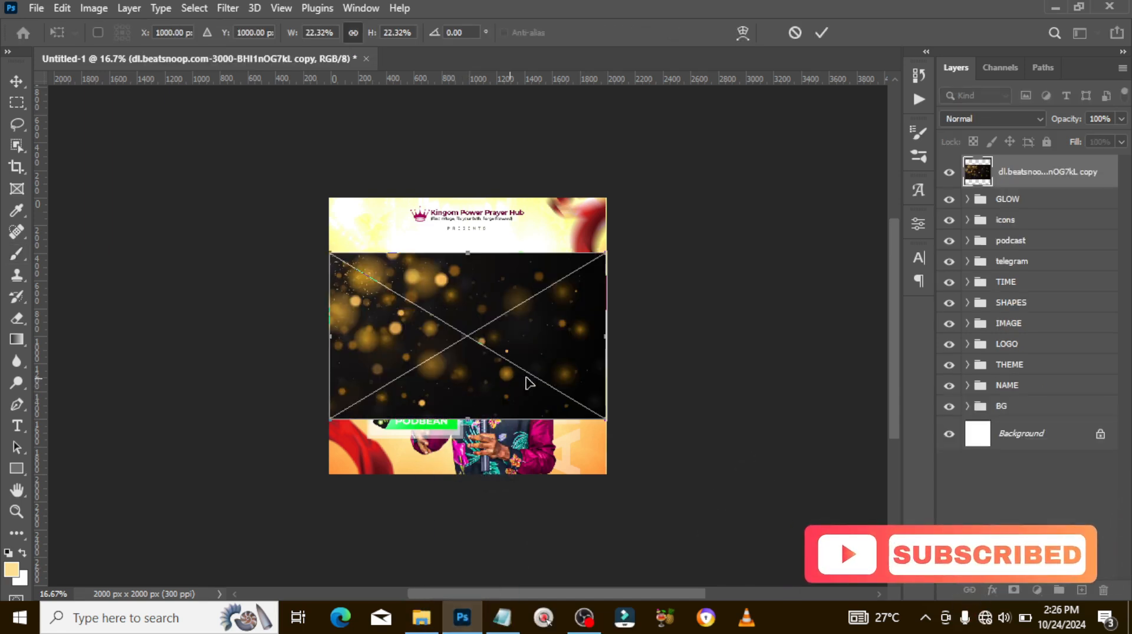
left_click_drag(606, 419, 587, 398)
left_click_drag(528, 340, 533, 312)
key("Return")
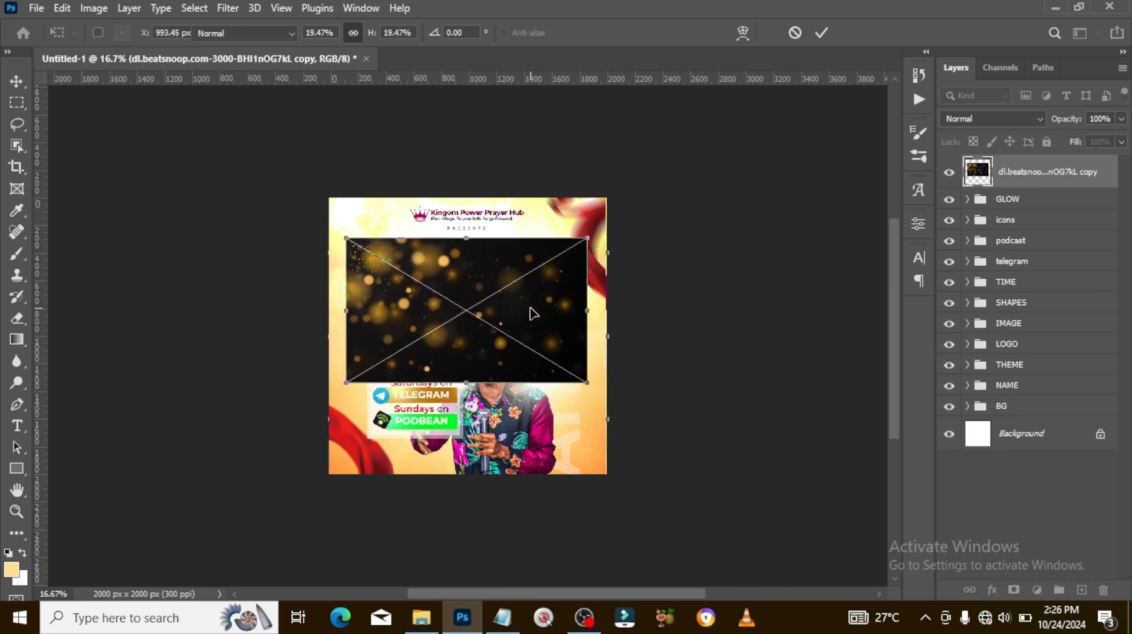
Try Soft Light on the bokeh layer, then set its blend mode to Color Dodge
key("b")
left_click(957, 120)
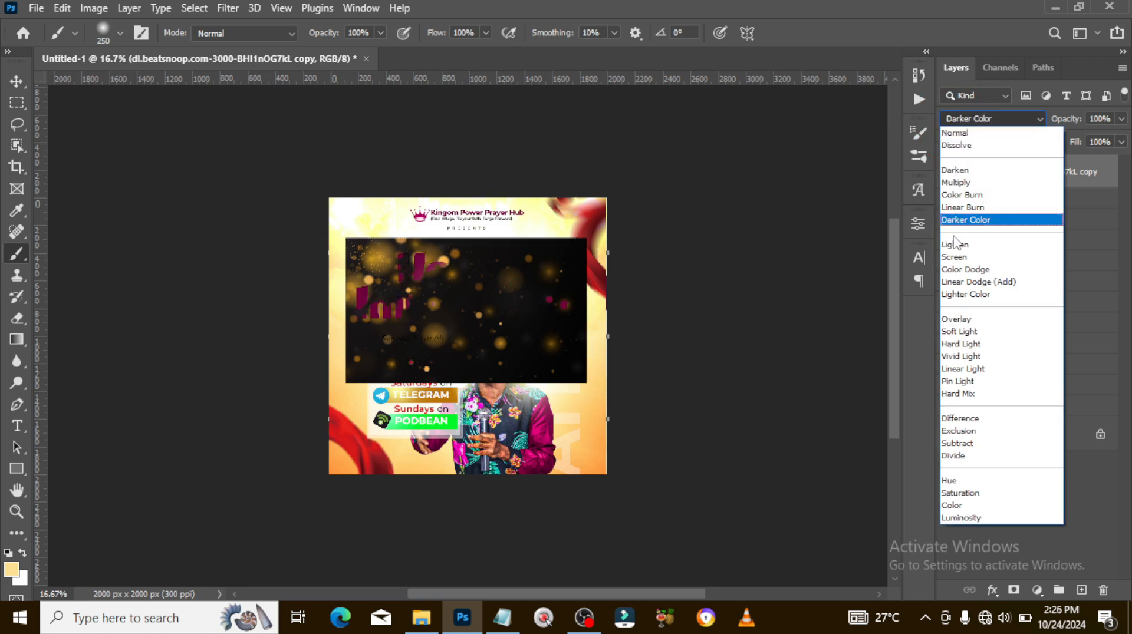
left_click(963, 331)
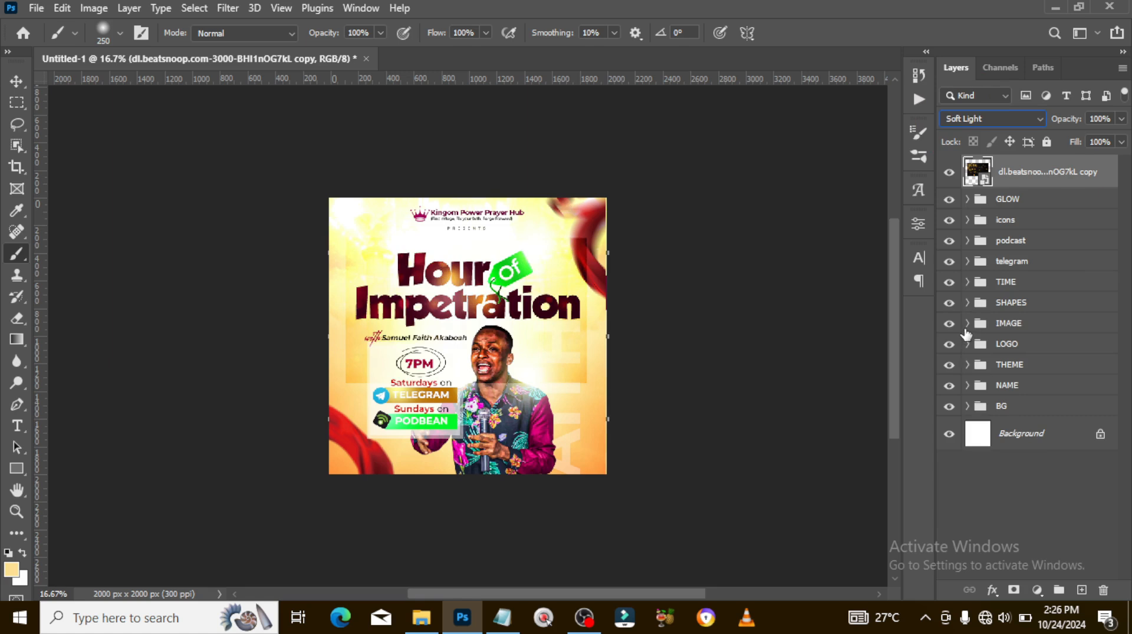
left_click(979, 119)
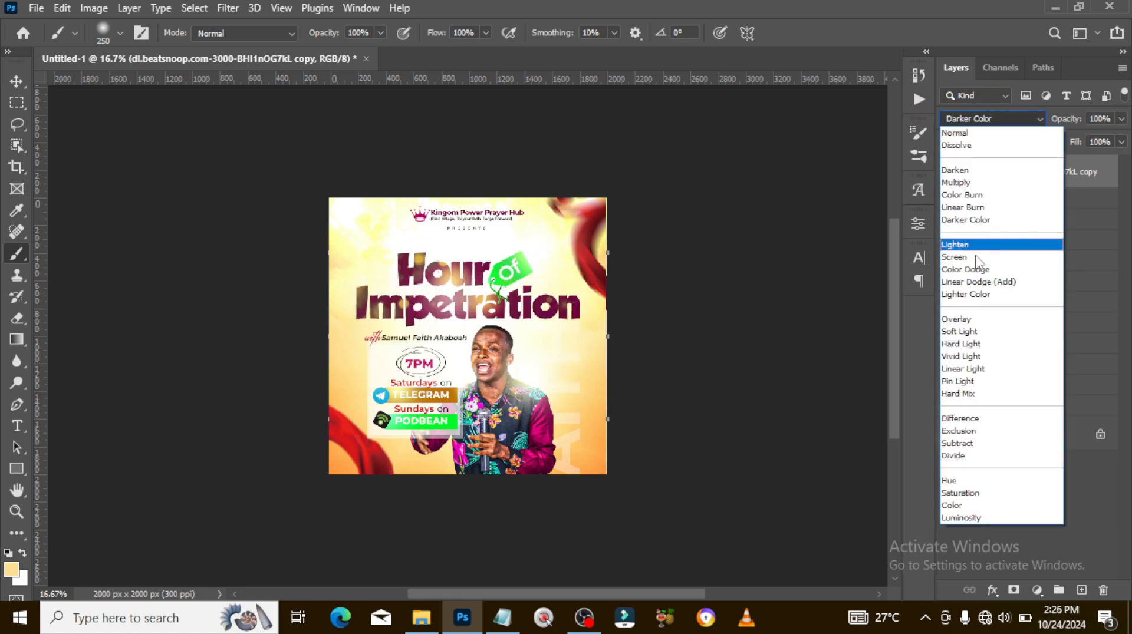
left_click(983, 270)
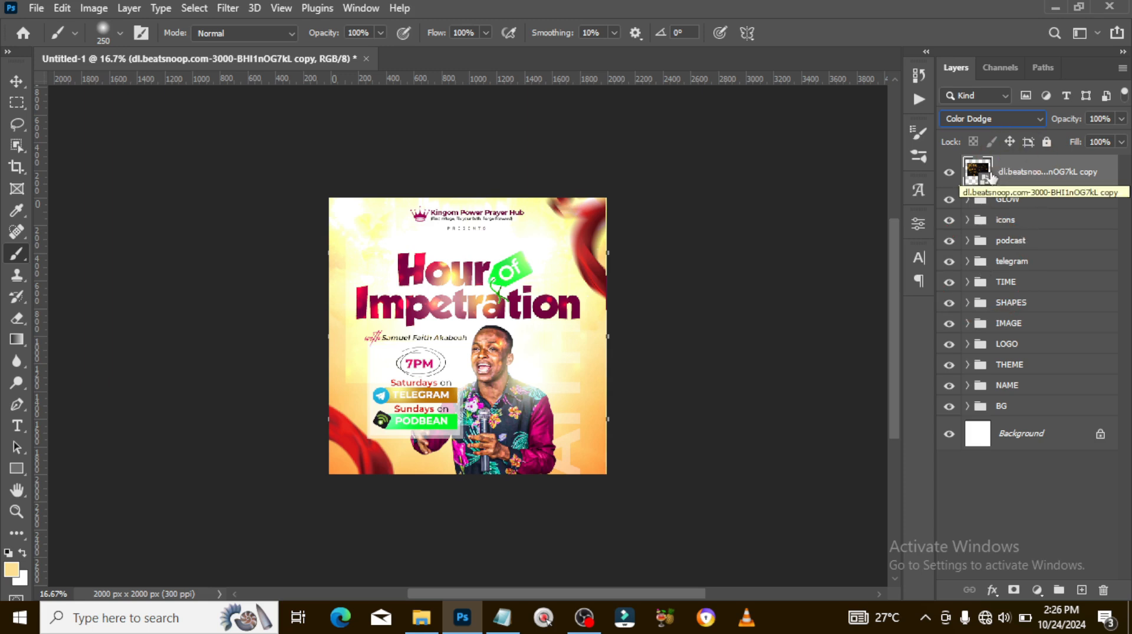
Place the golden paper texture image D from the FILES folder over the whole flyer as the top layer
left_click(421, 617)
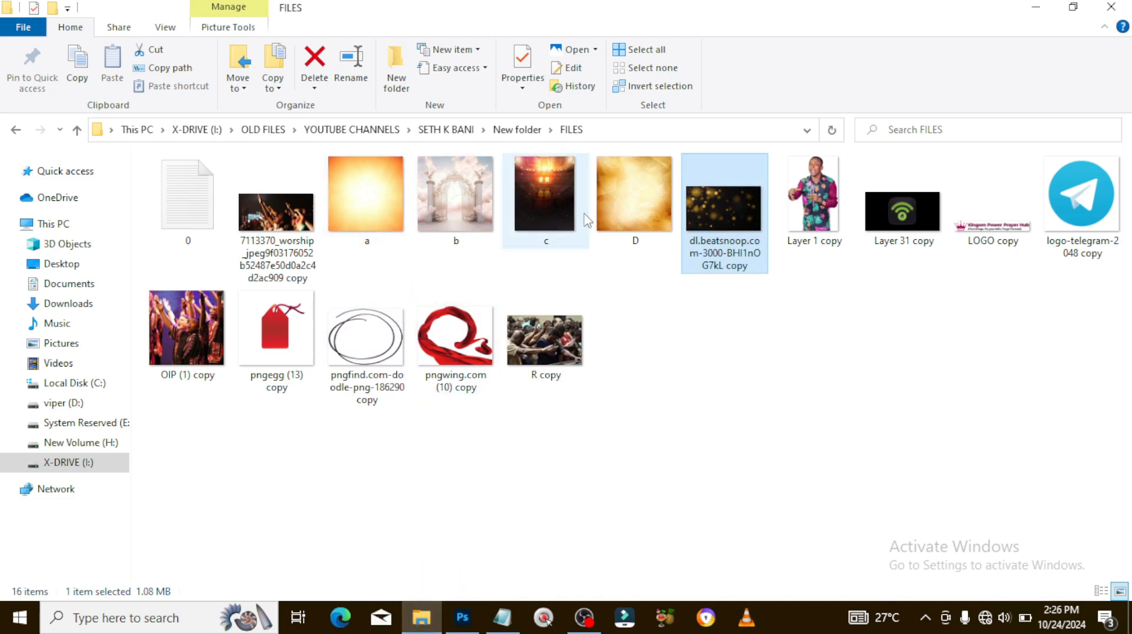
left_click(626, 194)
left_click_drag(632, 204, 470, 630)
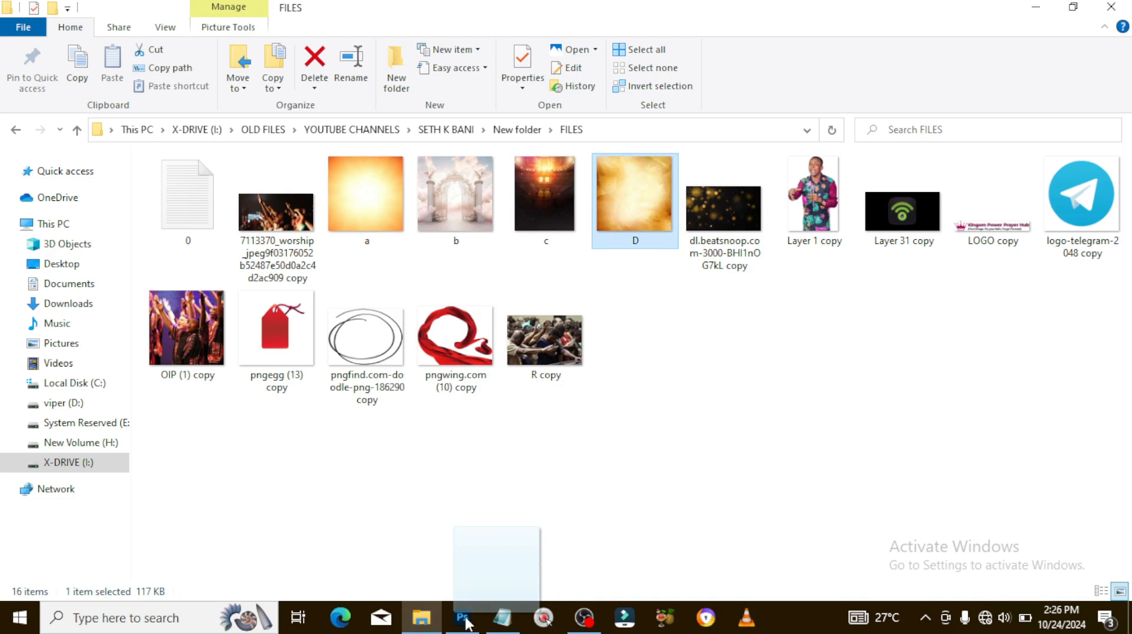
left_click_drag(465, 623, 484, 425)
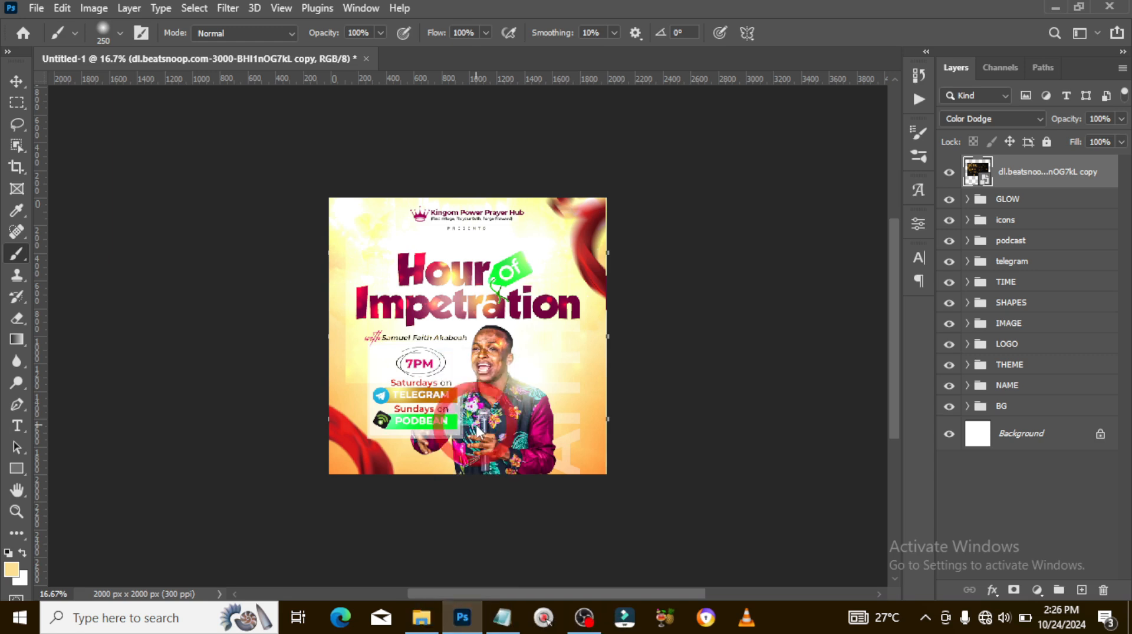
key("Return")
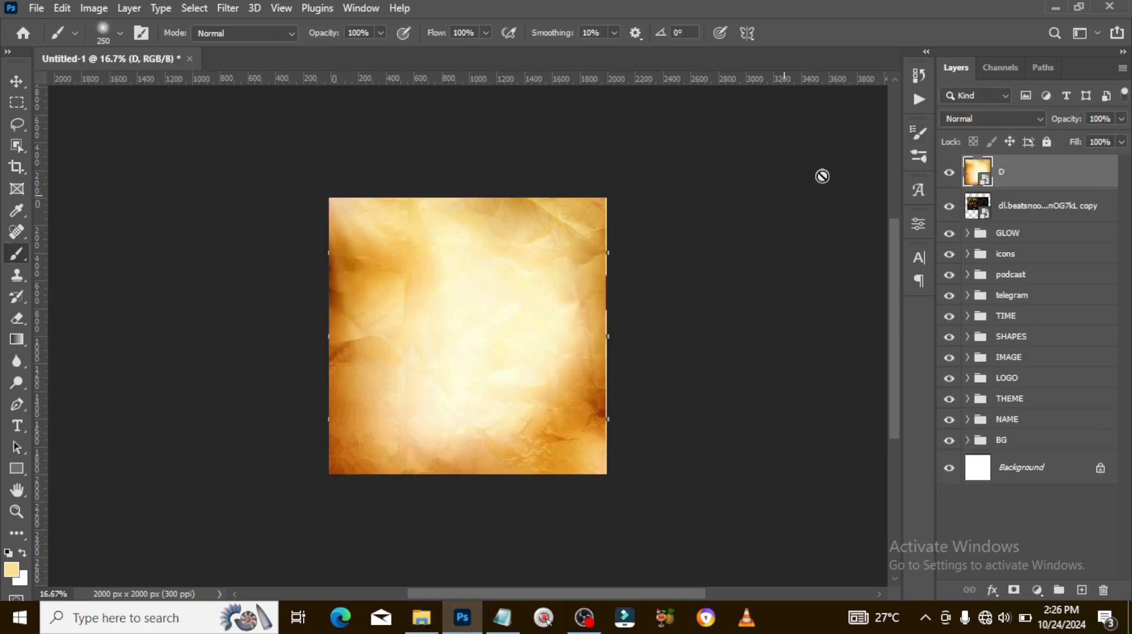
Set the D texture layer's blend mode to Soft Light and toggle its visibility to compare the flyer with and without it
left_click(974, 121)
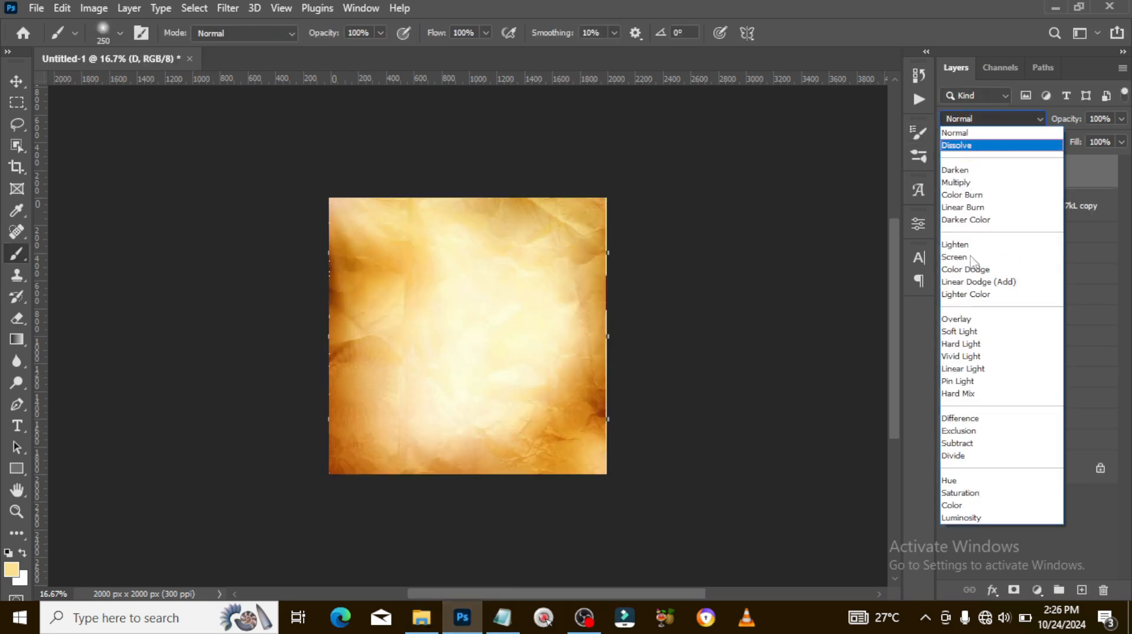
left_click(953, 334)
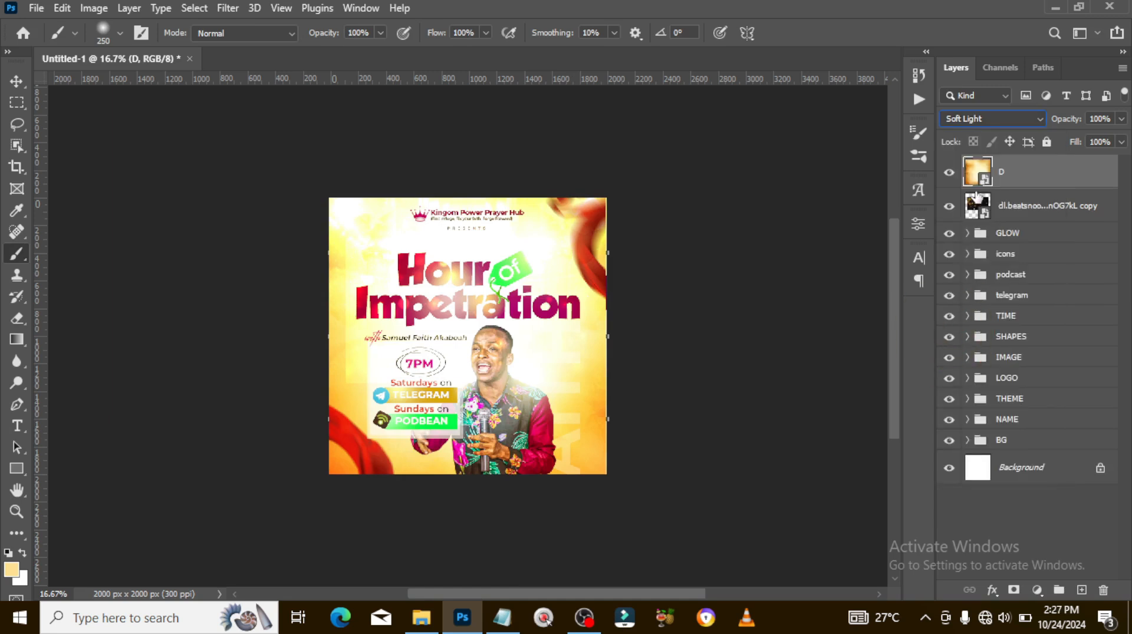
left_click(945, 175)
left_click(945, 175)
left_click(983, 210)
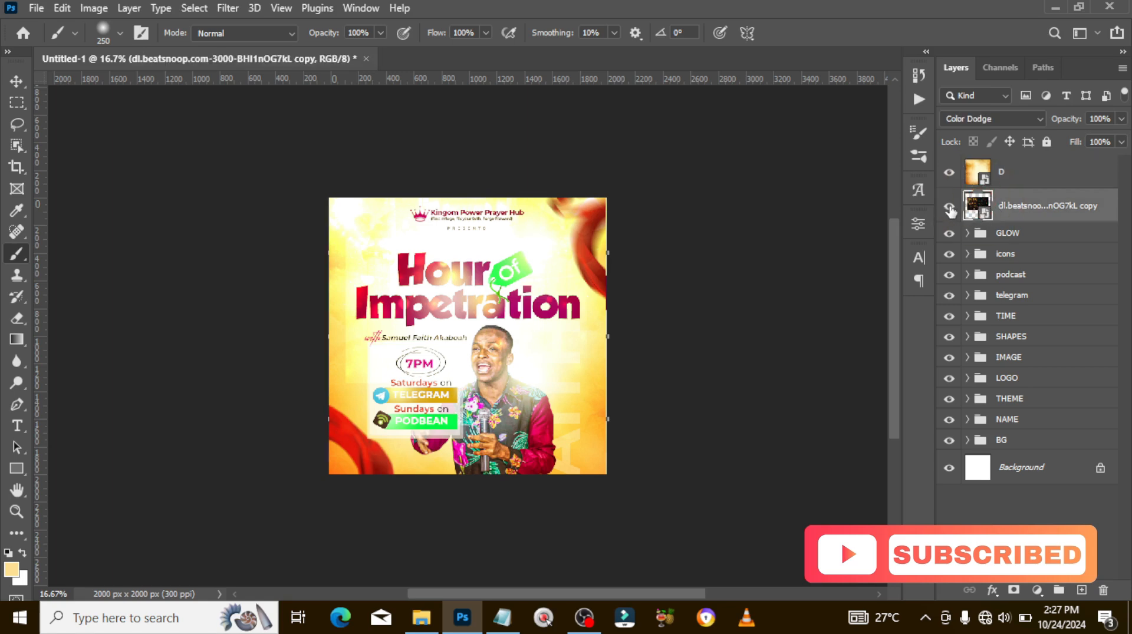
key("ctrl+0")
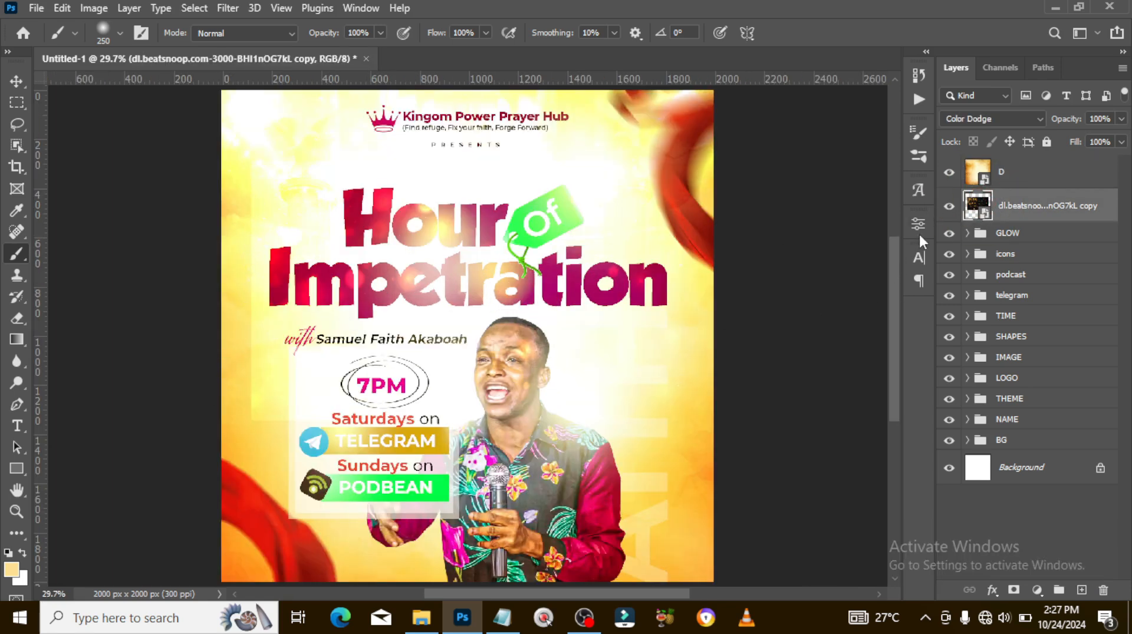
Compare the flyer with and without the bokeh layer, and move that layer above the D texture layer
left_click(949, 208)
left_click(949, 208)
left_click(1012, 206)
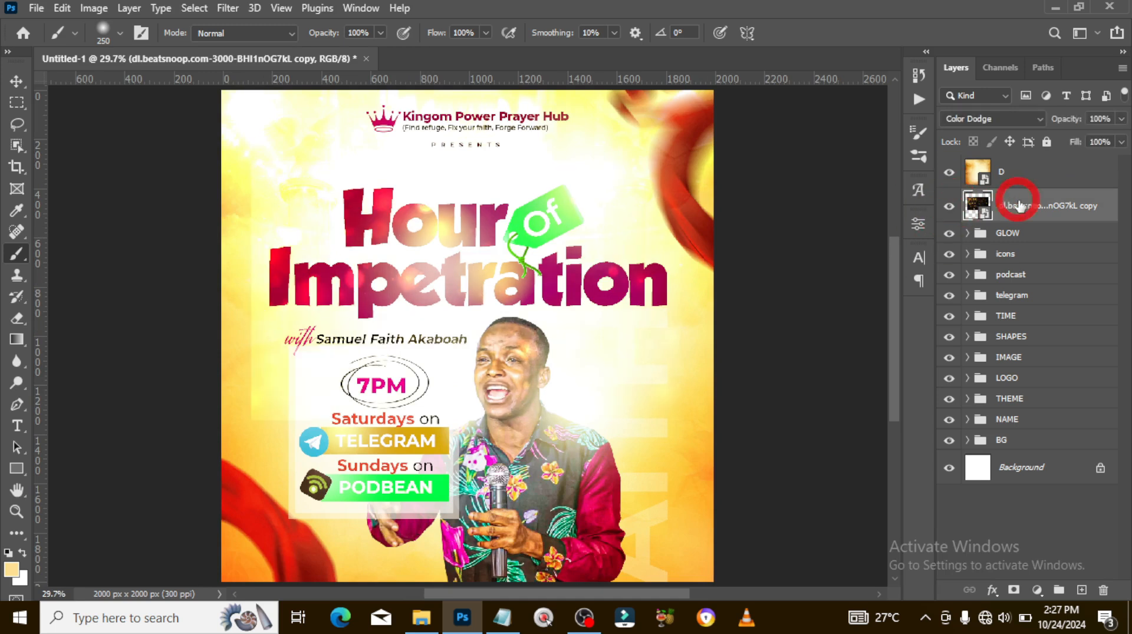
left_click_drag(1014, 207, 1002, 168)
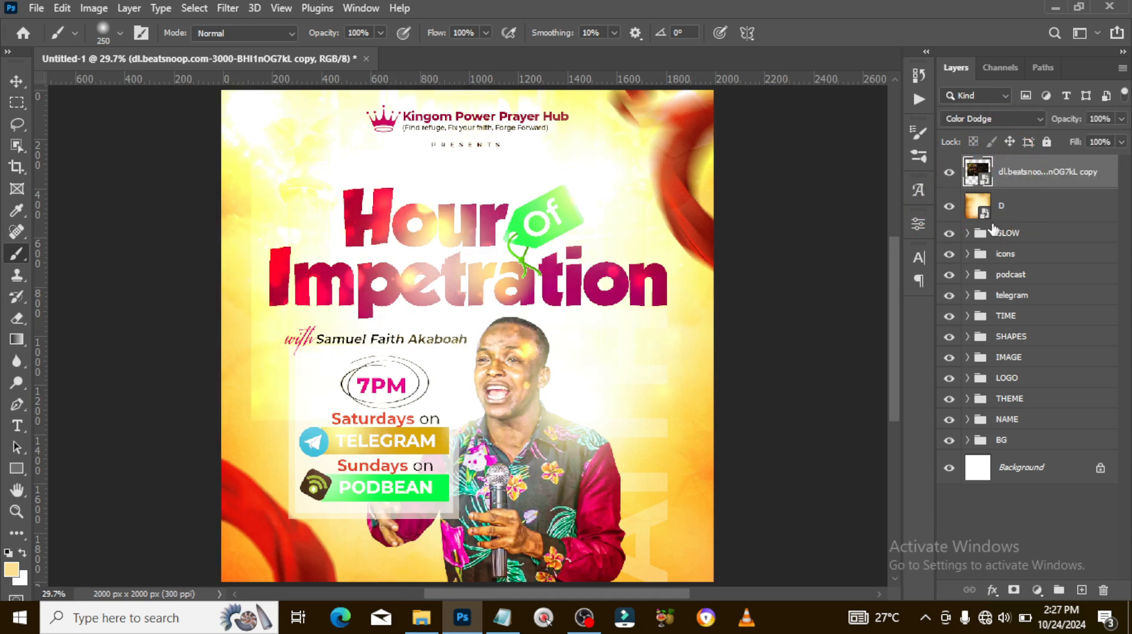
Add a layer mask to the bokeh layer and paint out its outer edges in black, enlarging the soft brush to 500 px
left_click(1012, 591)
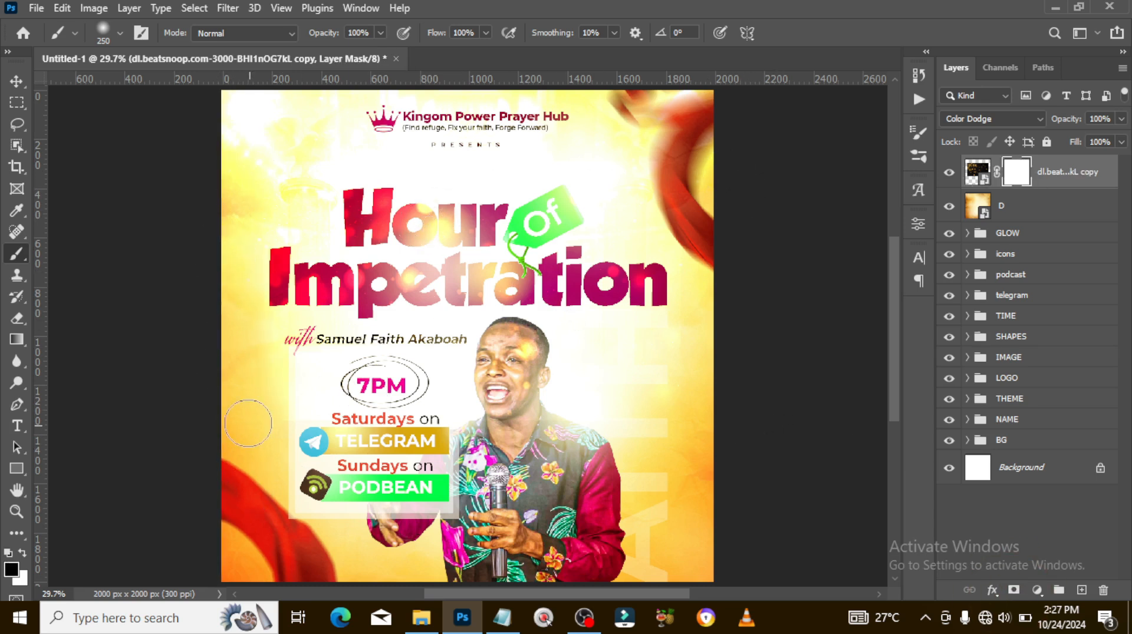
key("bracketright")
key("bracketright")
key("bracketright")
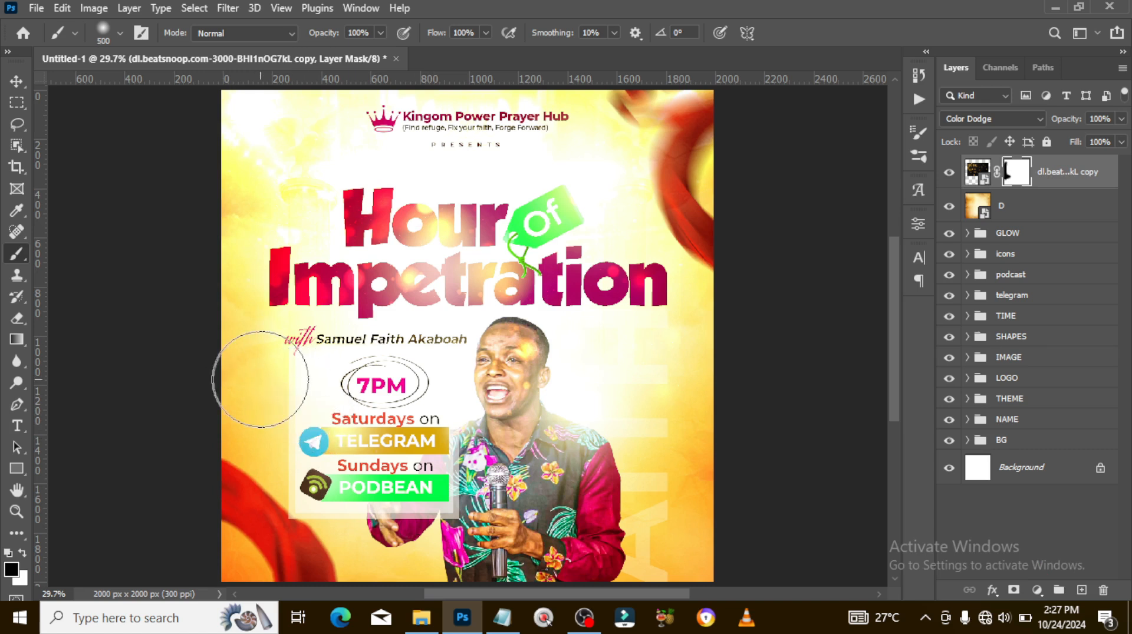
mouse_move(687, 404)
left_mouse_down()
mouse_move(728, 278)
mouse_move(728, 212)
mouse_move(644, 126)
mouse_move(345, 93)
mouse_move(174, 159)
mouse_move(153, 228)
left_mouse_up()
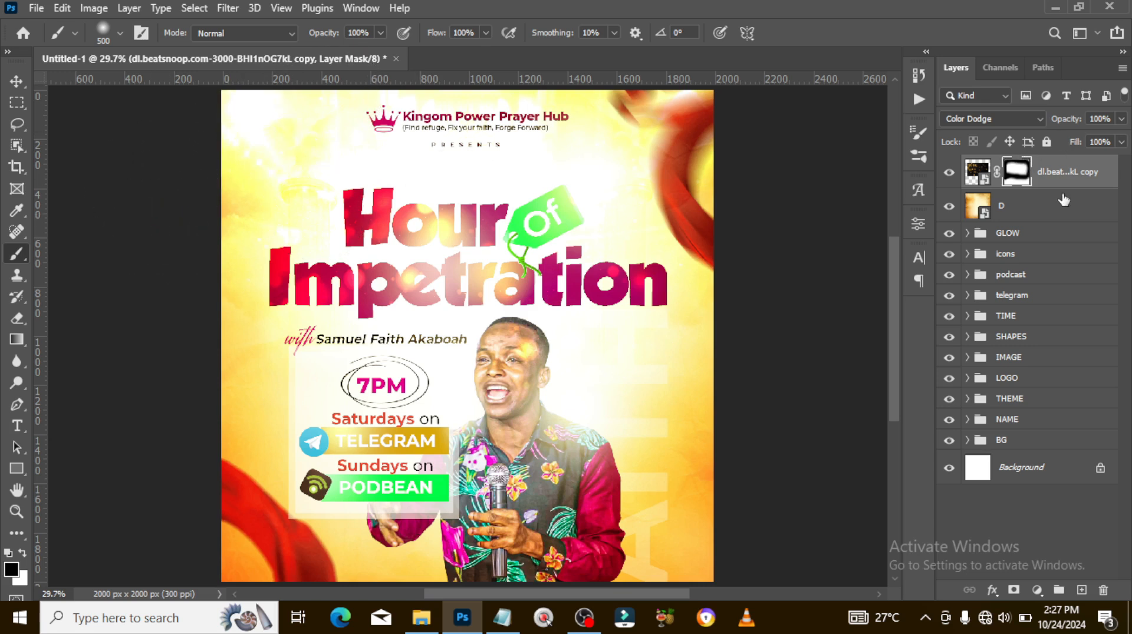
Group the bokeh and D texture layers and name the group OVERLAYS
left_click(1061, 202, "shift")
key("ctrl+g")
double_click(1008, 165)
type("OVERLAYS")
key("Return")
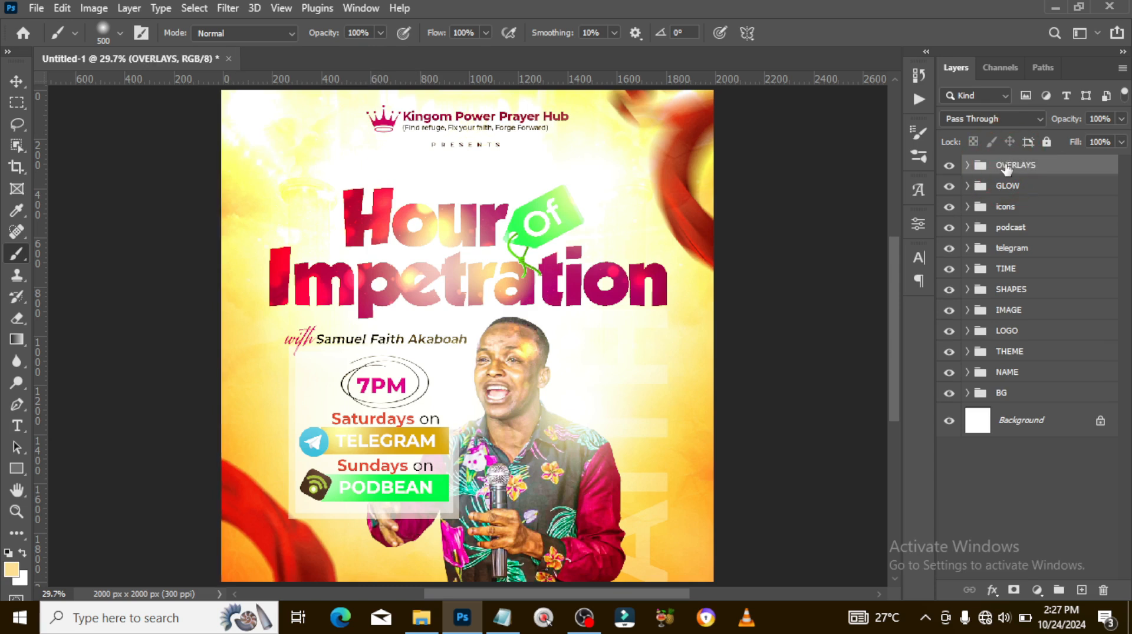
key("ctrl+minus")
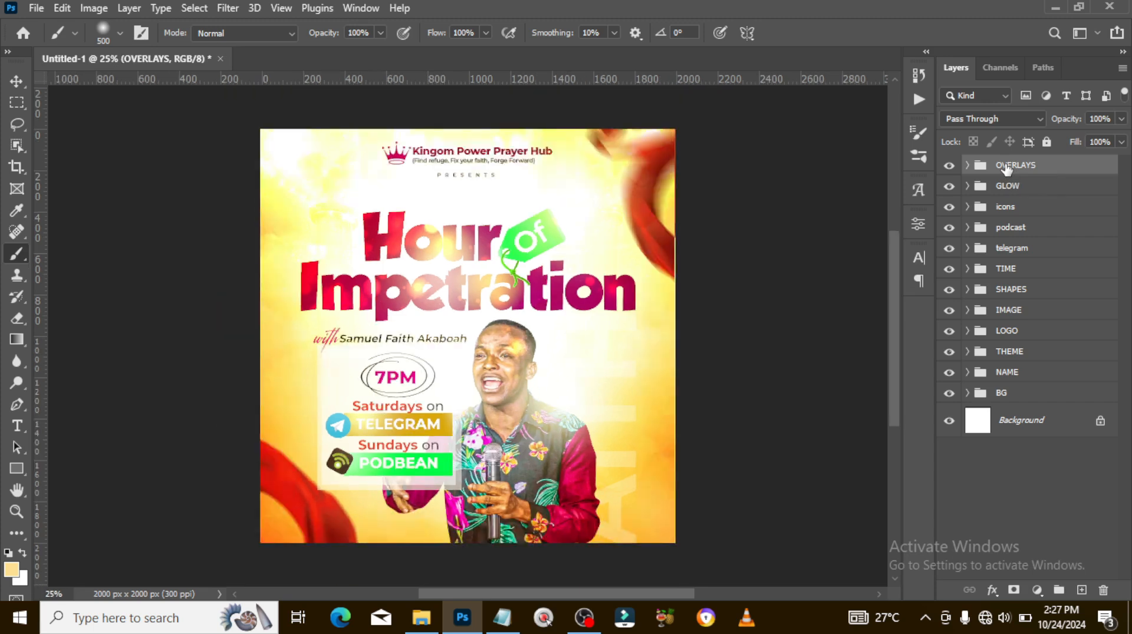
key("ctrl+minus")
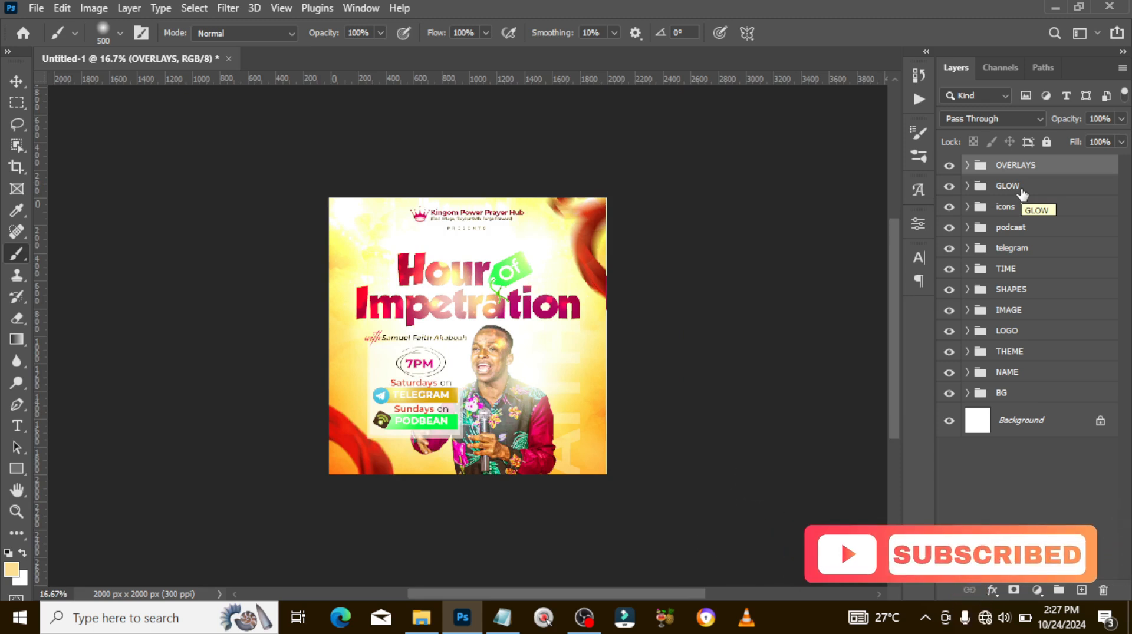
key("ctrl+plus")
key("ctrl+plus")
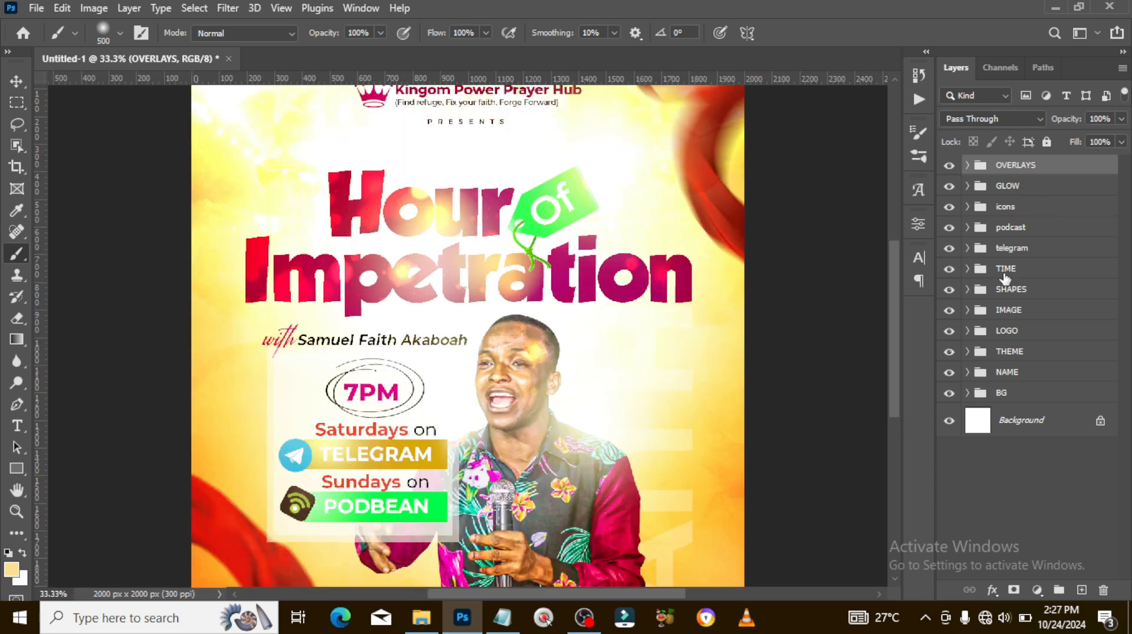
key("ctrl+minus")
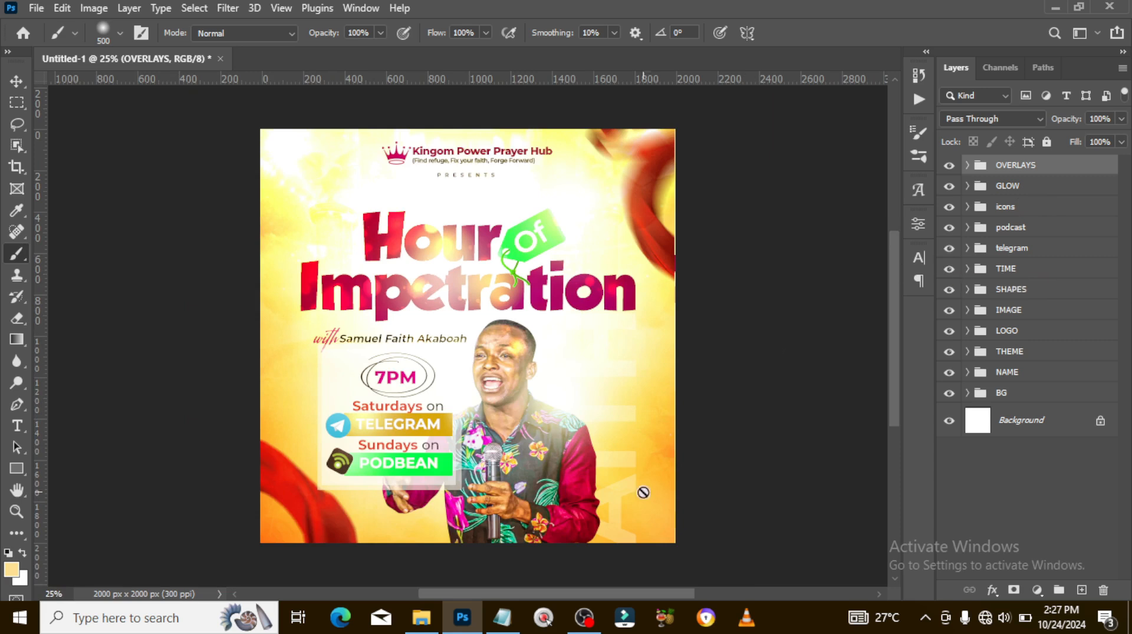
Place the OIP (1) copy crowd image above the BG group, scaled to 70.67% at the flyer's left edge, and blend it with Soft Light
left_click(1008, 395)
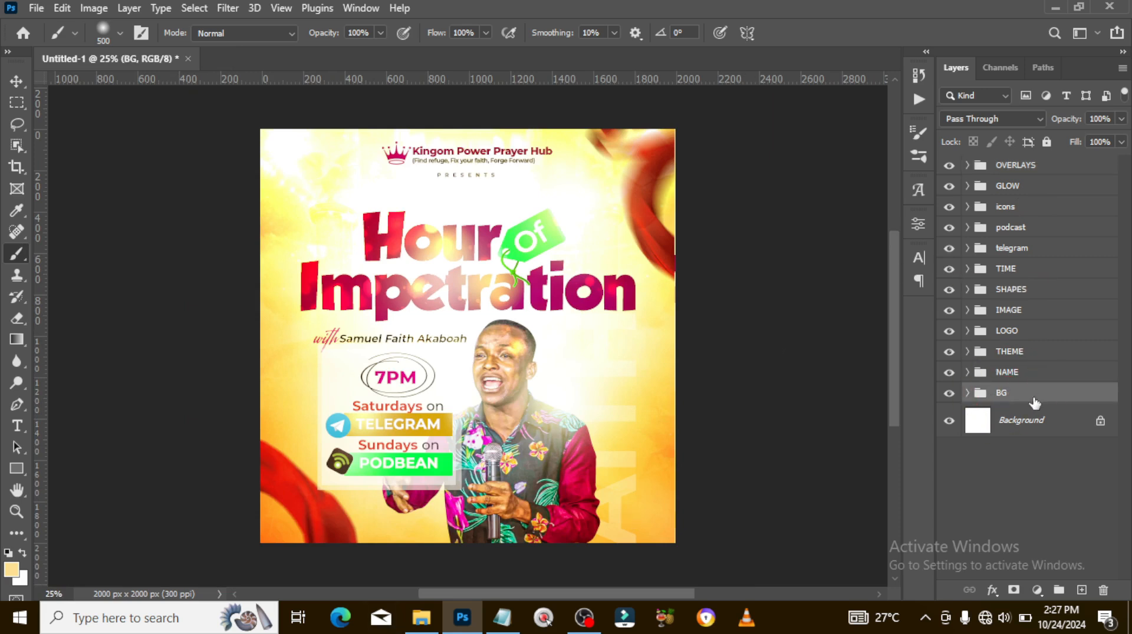
left_click(422, 617)
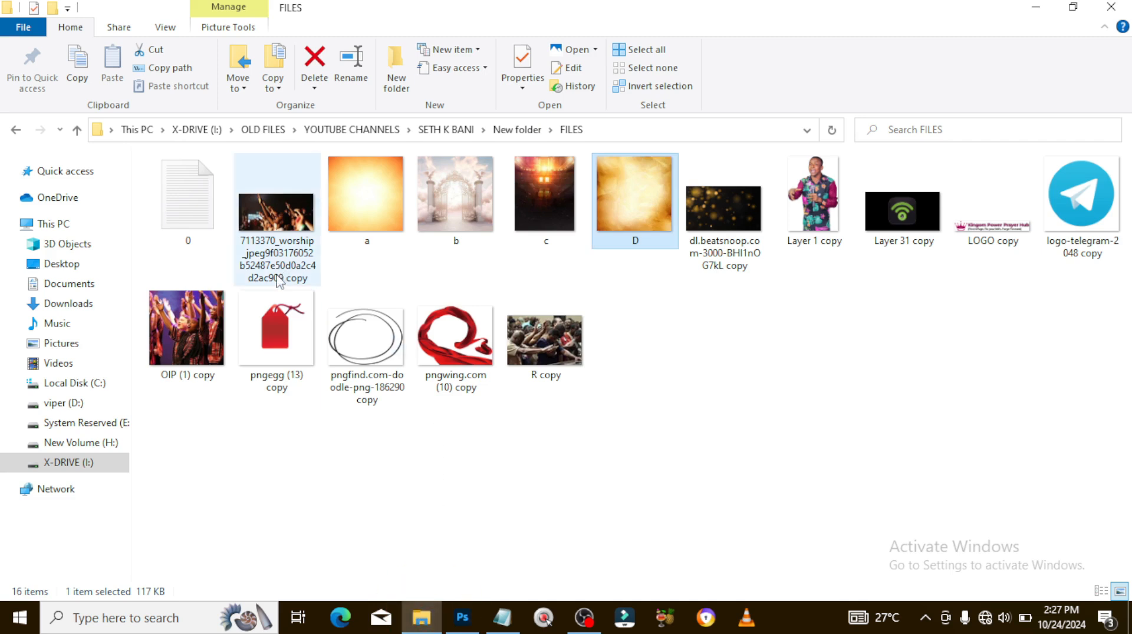
left_click_drag(186, 329, 397, 501)
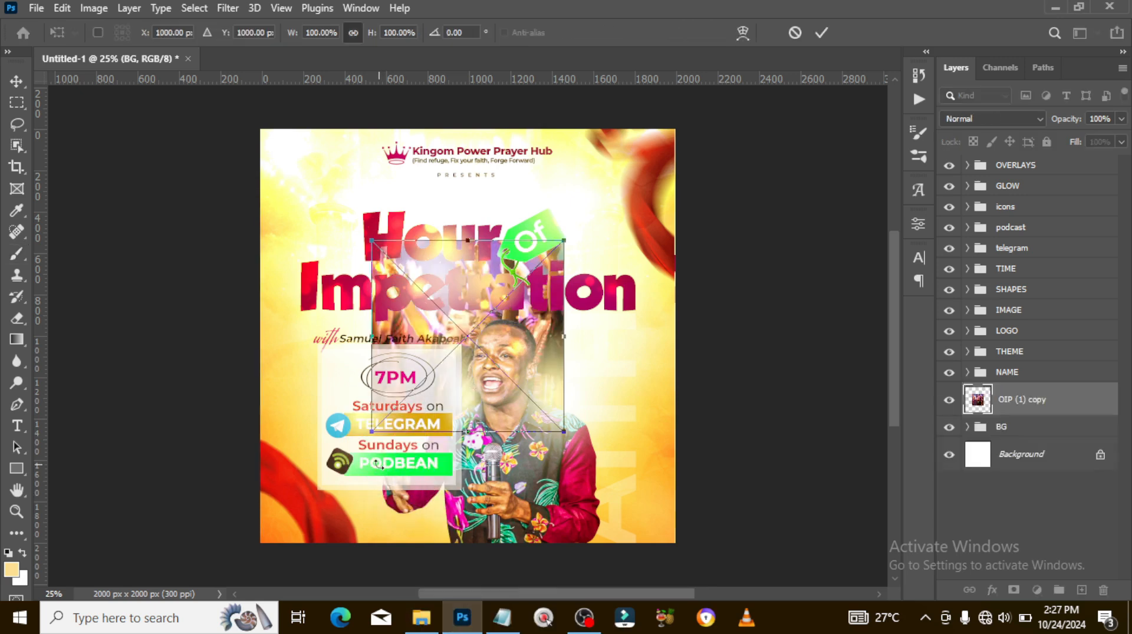
left_click_drag(497, 336, 356, 394)
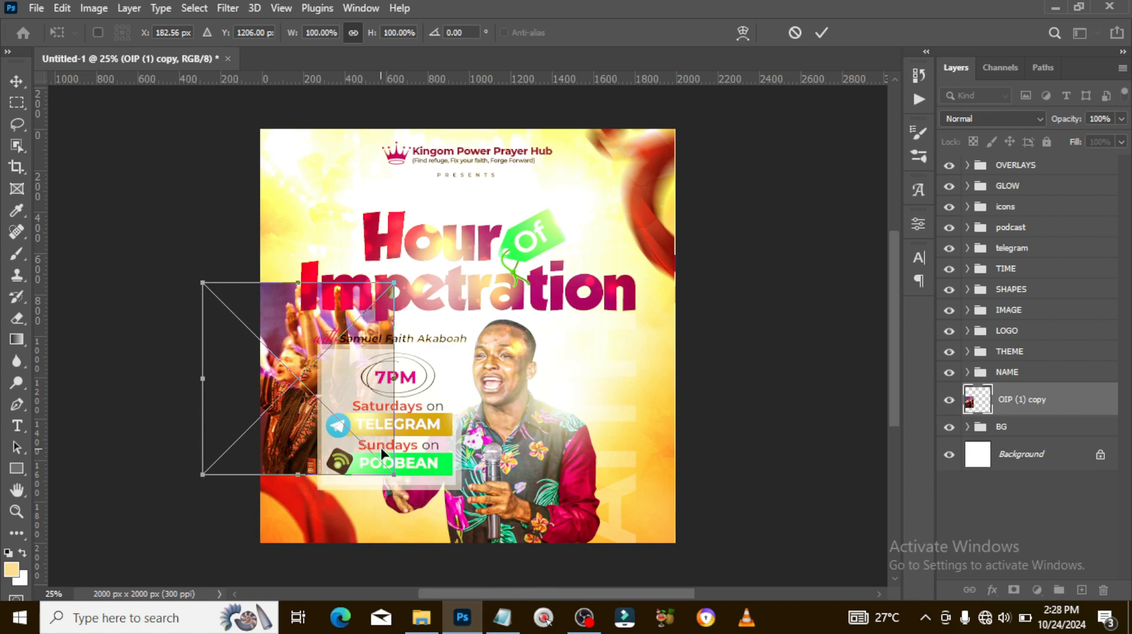
left_click_drag(394, 473, 366, 443)
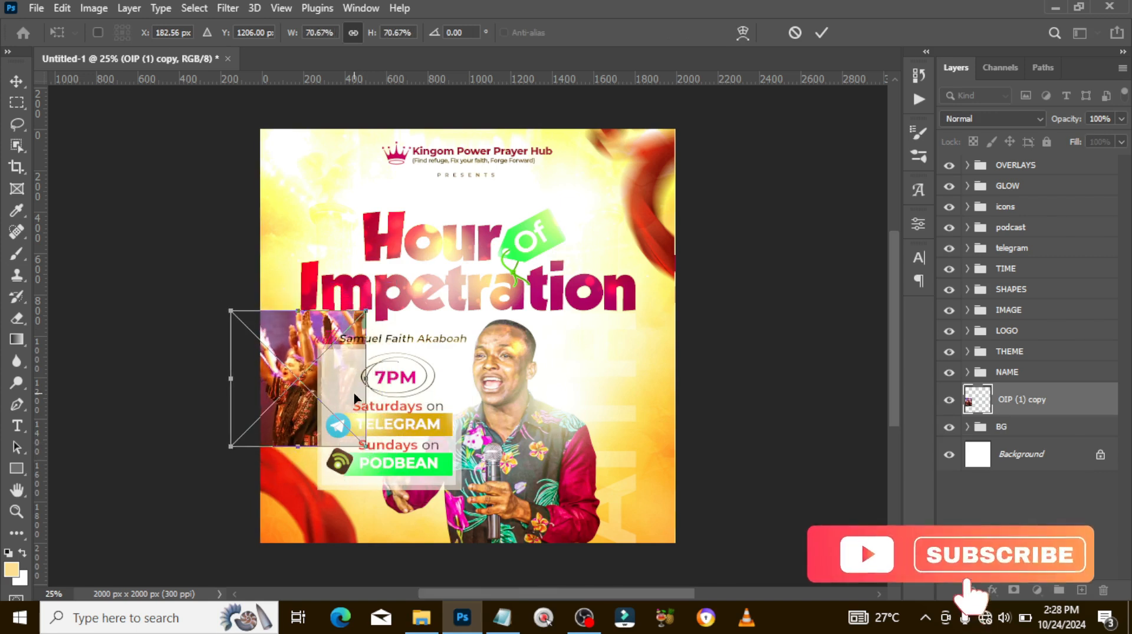
left_click_drag(353, 395, 344, 365)
key("b")
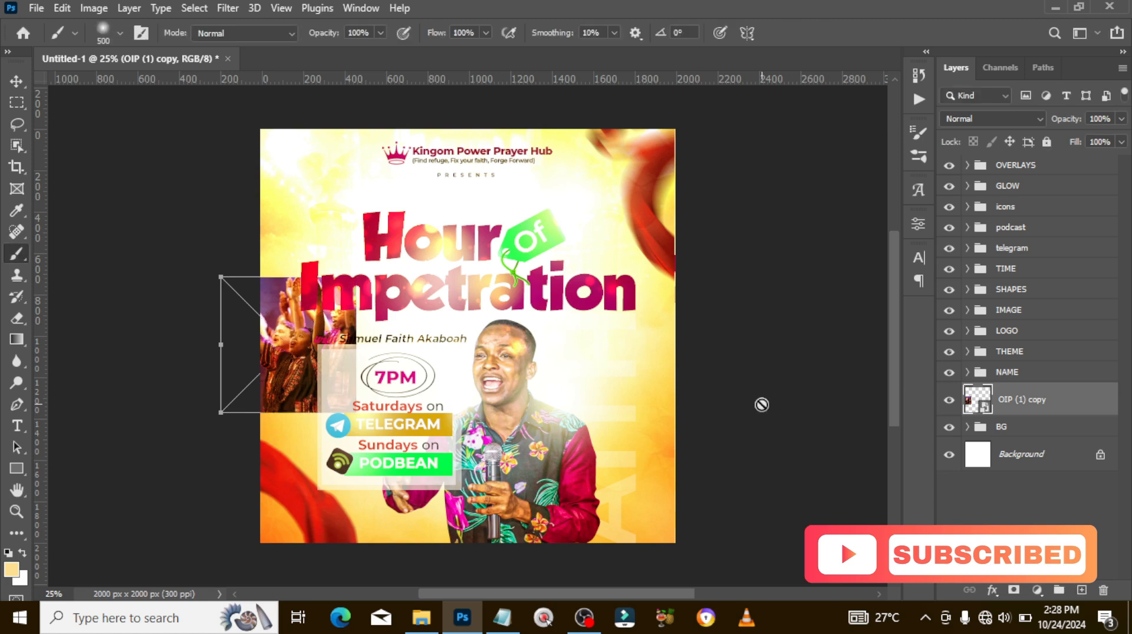
left_click(981, 119)
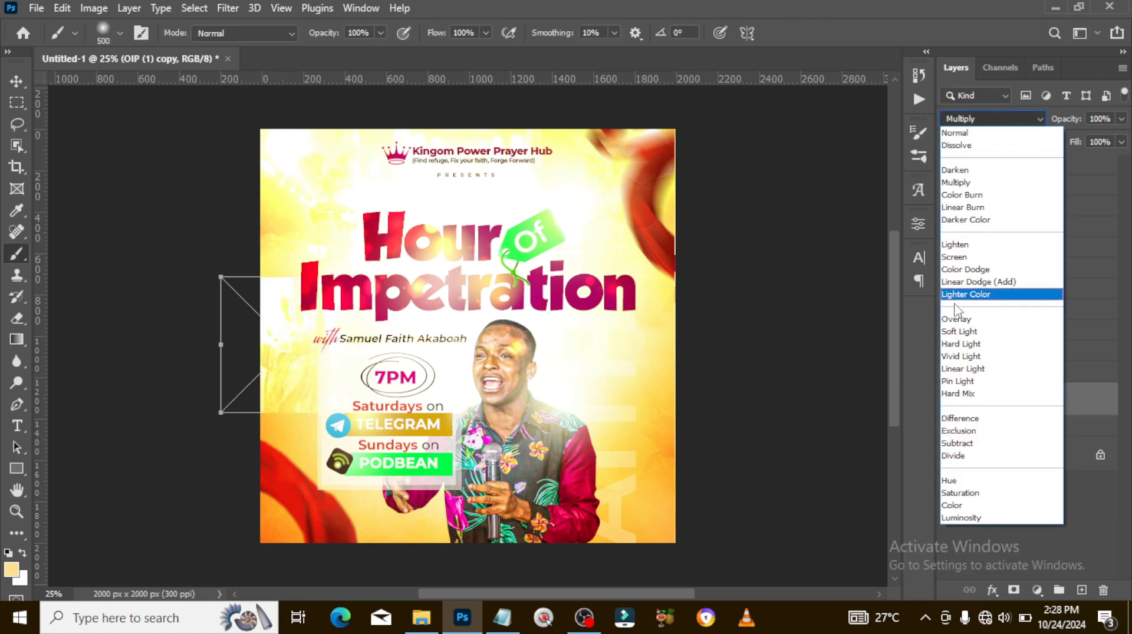
left_click(953, 336)
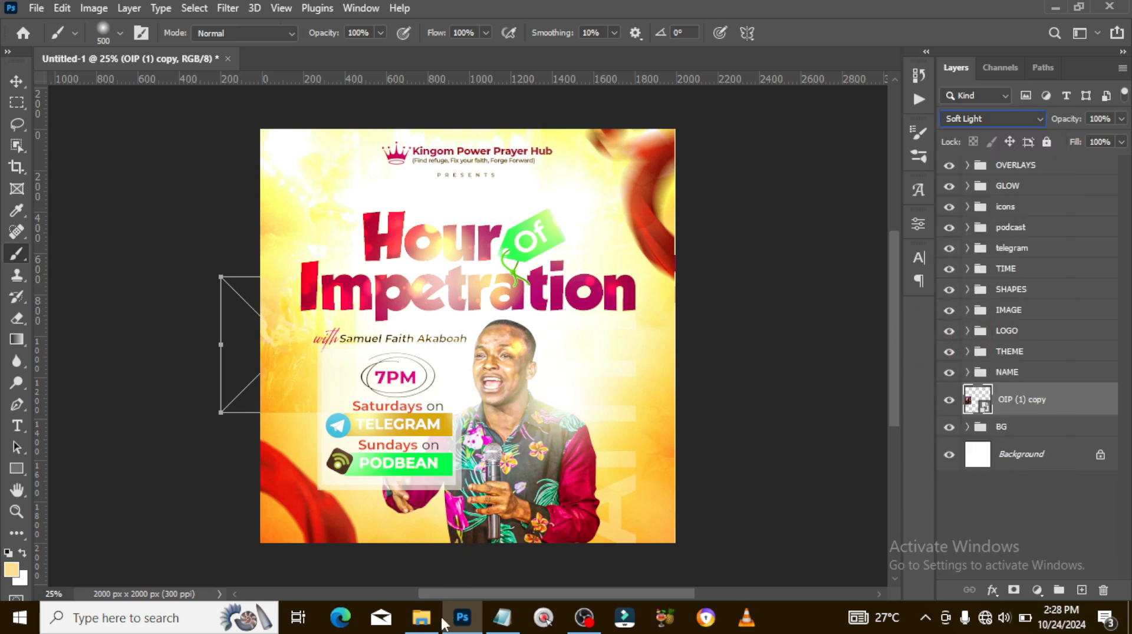
Place the R copy crowd image from the FILES folder, enlarge it and position it at the flyer's lower left, behind the schedule text
mouse_move(431, 629)
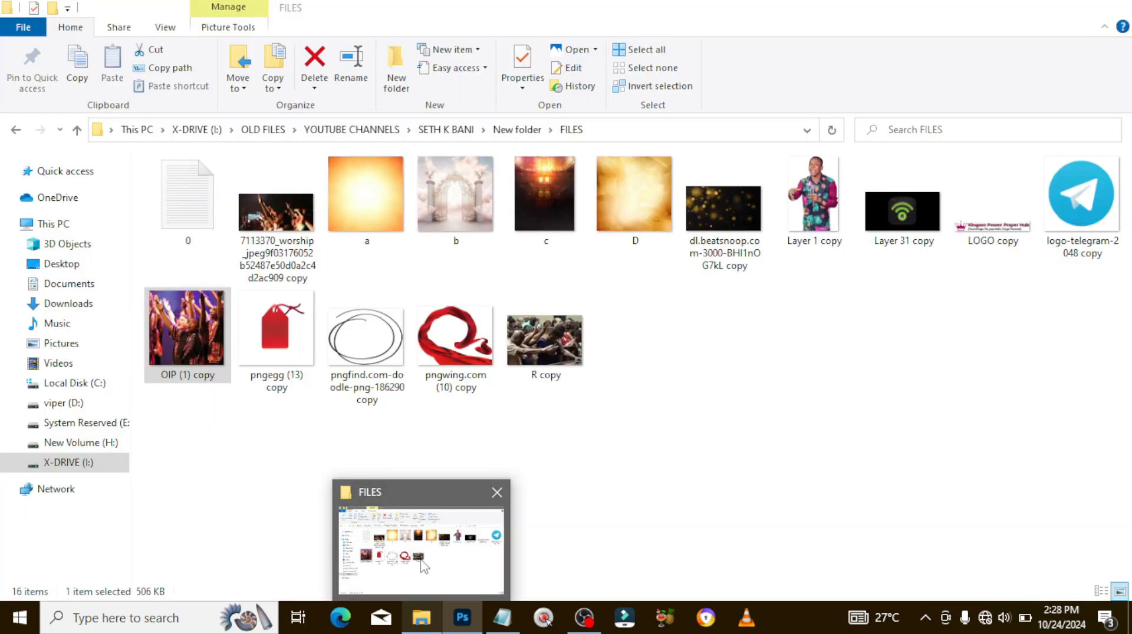
left_click(424, 567)
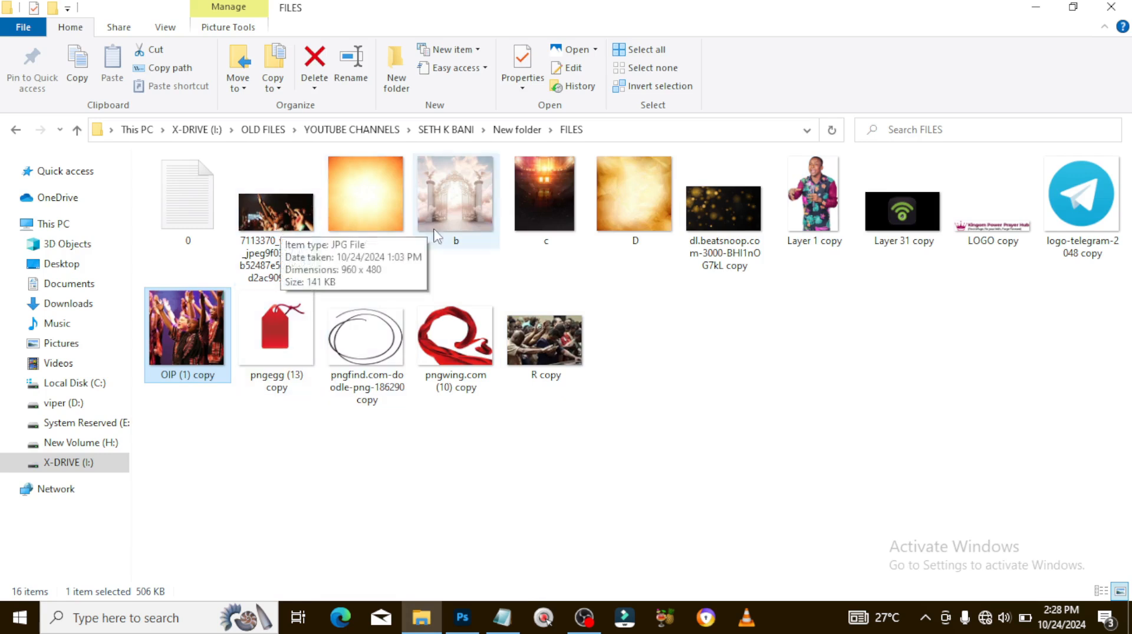
left_click_drag(525, 375, 346, 469)
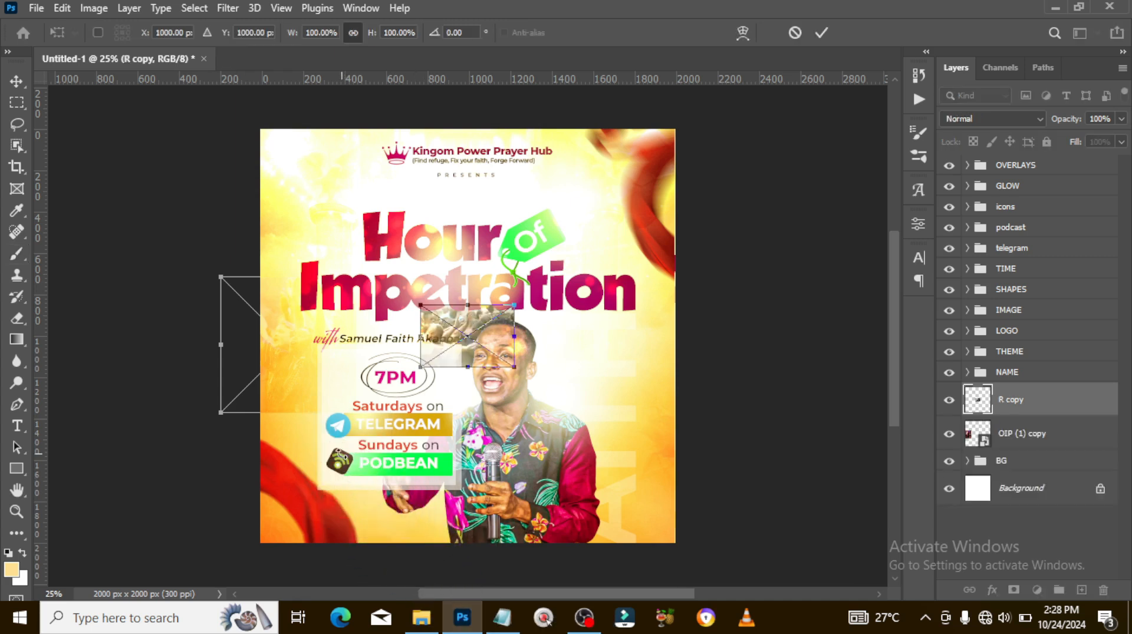
left_click_drag(513, 365, 592, 420)
left_click_drag(580, 362, 343, 450)
left_click_drag(352, 506, 388, 523)
left_click_drag(355, 444, 357, 448)
key("Return")
key("b")
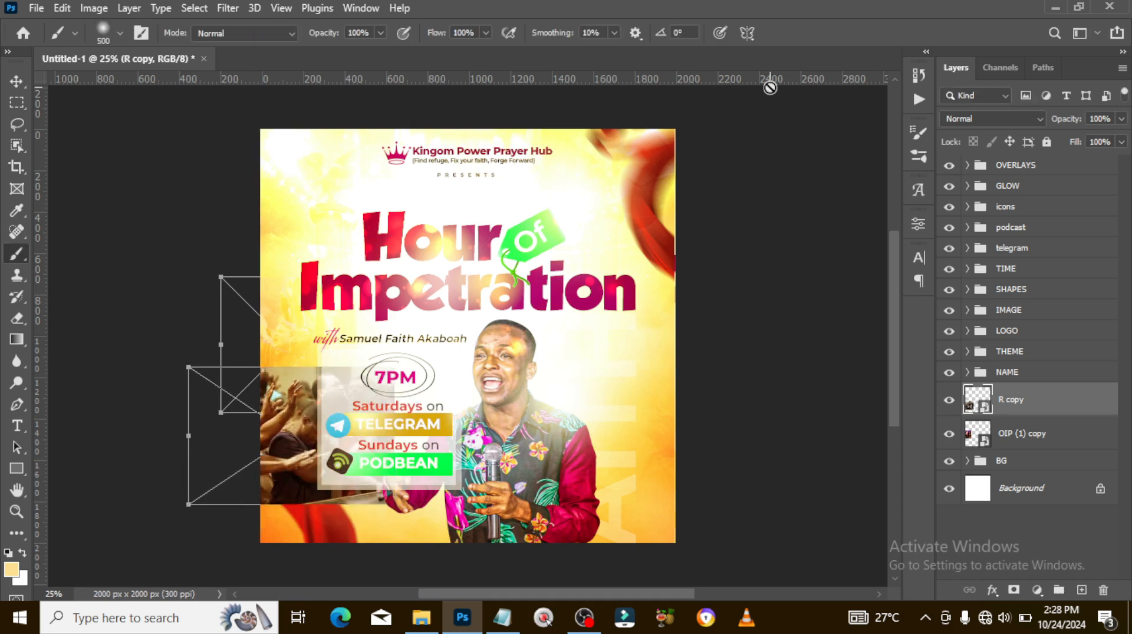
Set the R copy layer's blend mode to Soft Light
left_click(986, 120)
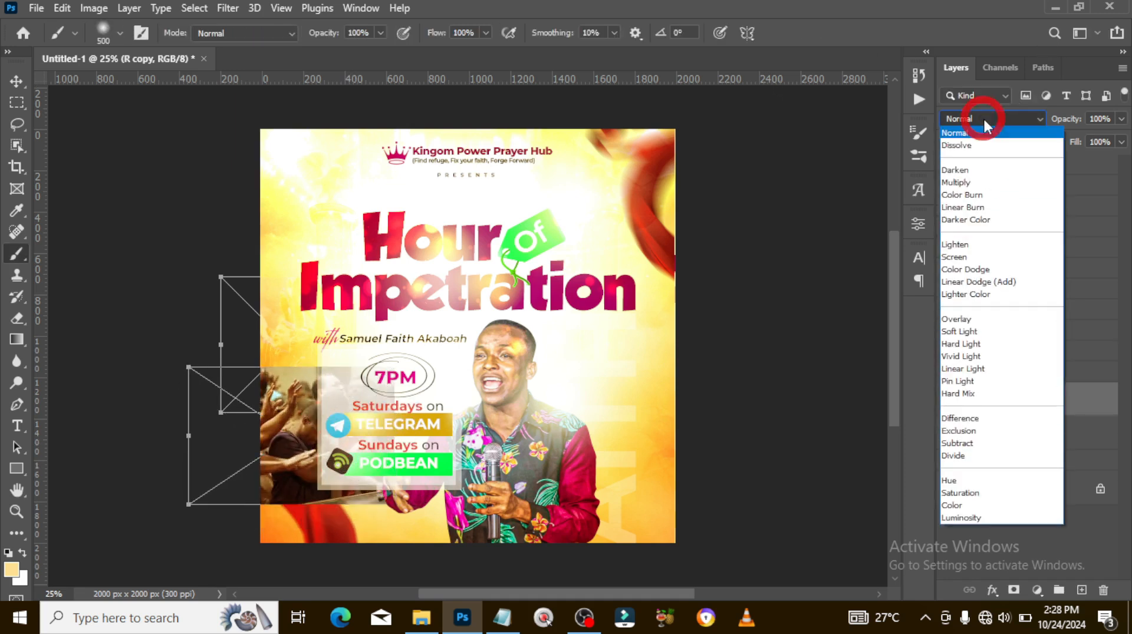
left_click(959, 331)
key("ctrl+;")
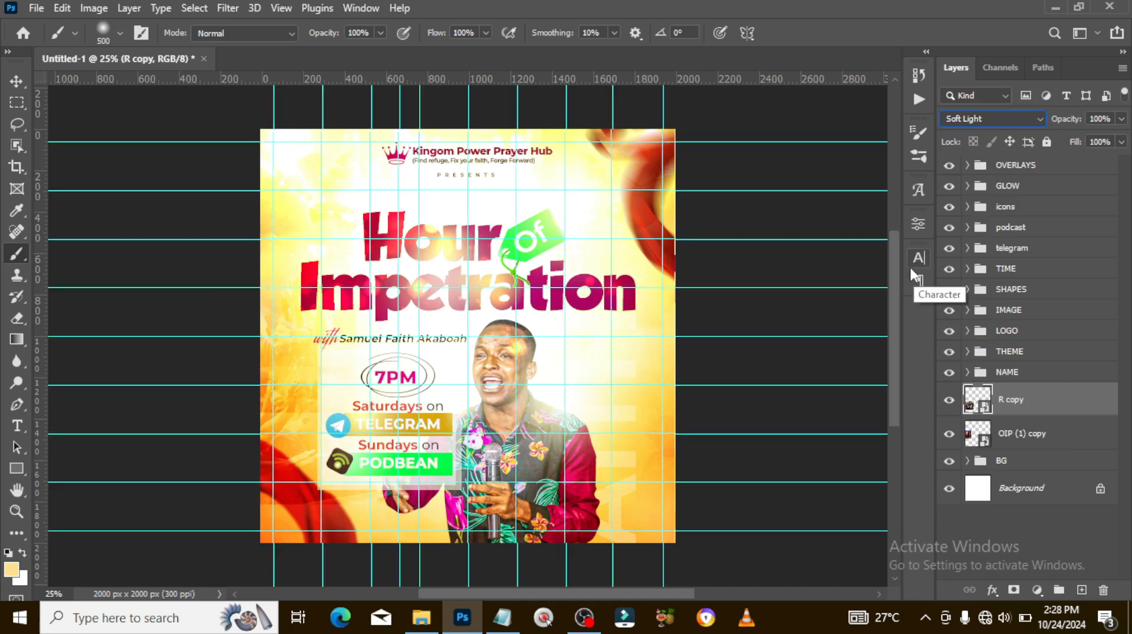
key("ctrl+;")
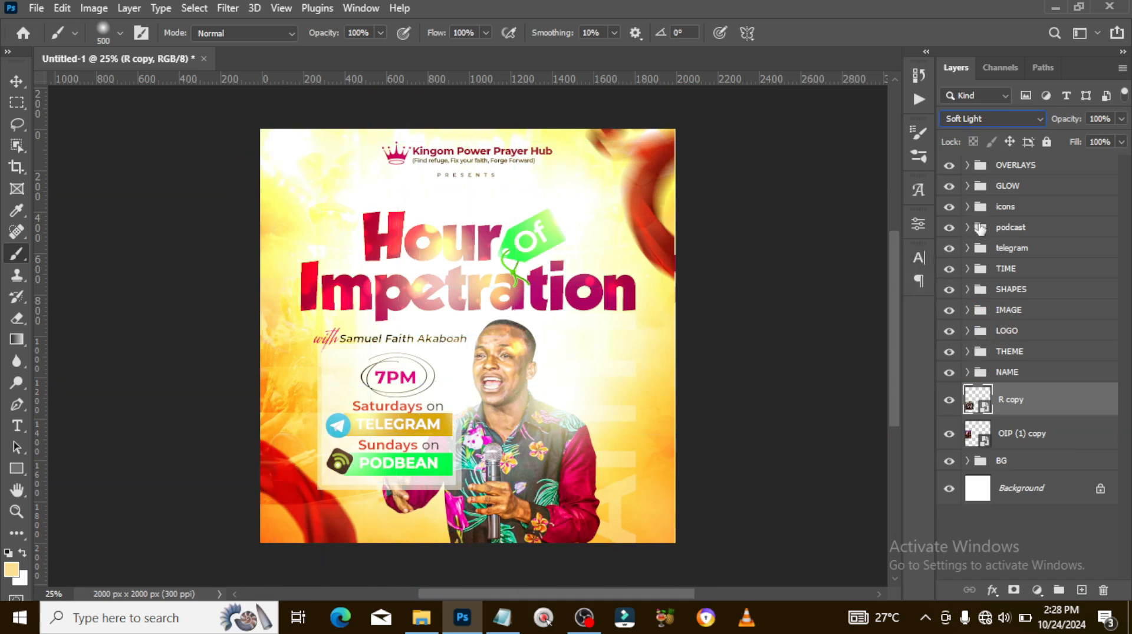
Add a layer mask to the OIP (1) copy layer and paint out the image's lower edge with a 400 px black brush
left_click(1021, 437)
left_click(1013, 591)
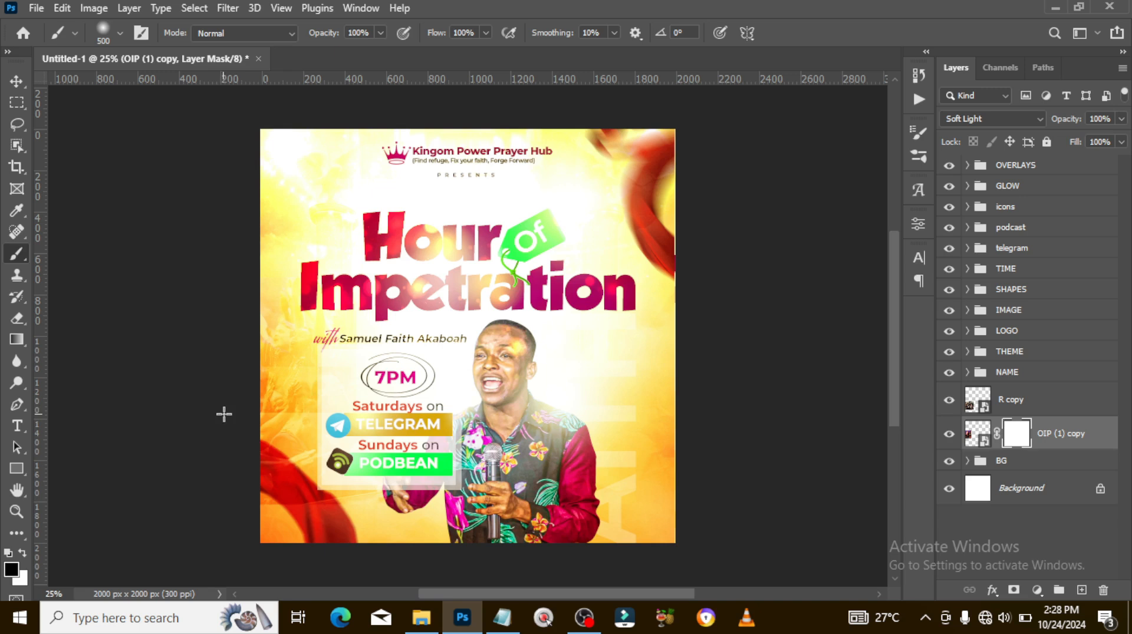
key("bracketleft")
left_click_drag(253, 409, 270, 429)
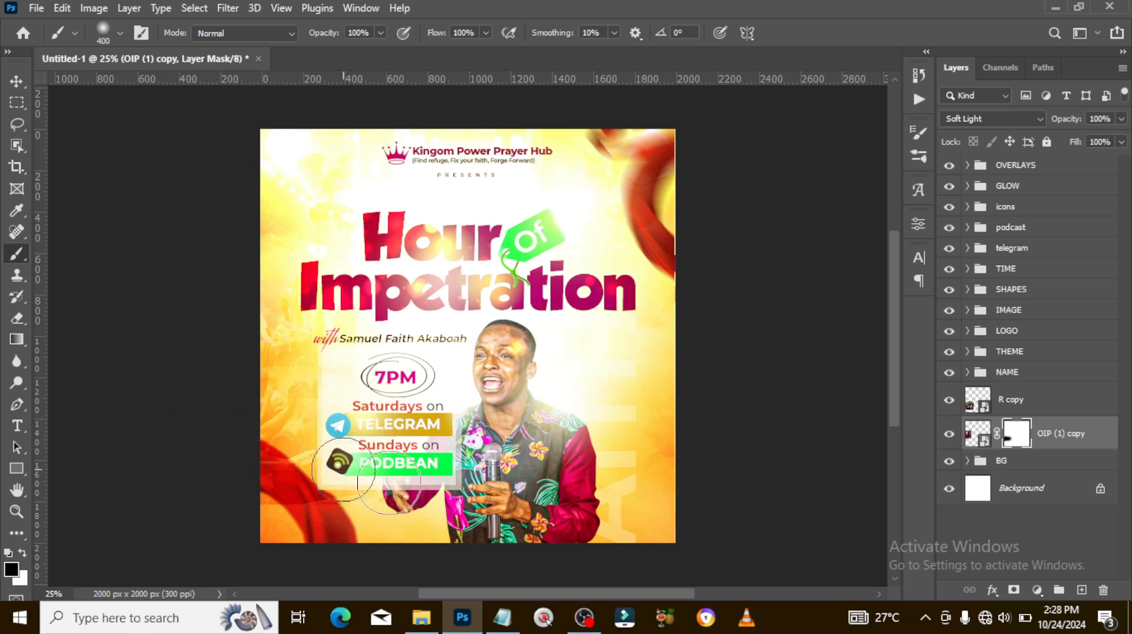
Add a layer mask to the R copy layer and paint out the image's upper and lower edges in black
left_click(1015, 412)
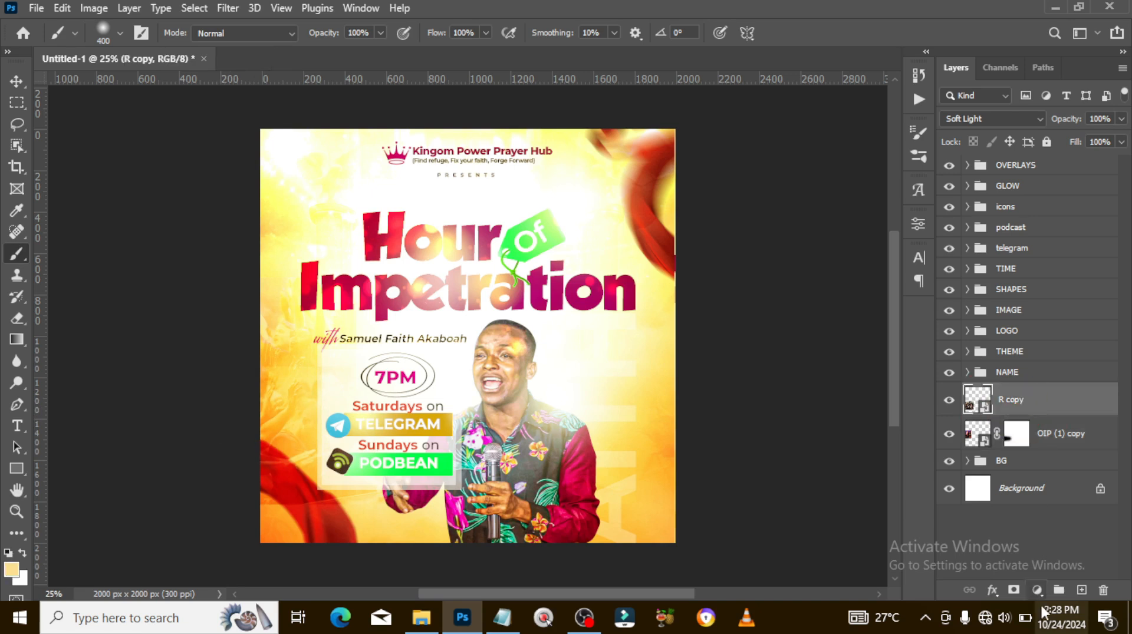
left_click(1014, 590)
mouse_move(189, 316)
left_mouse_down()
mouse_move(309, 322)
mouse_move(235, 309)
left_mouse_up()
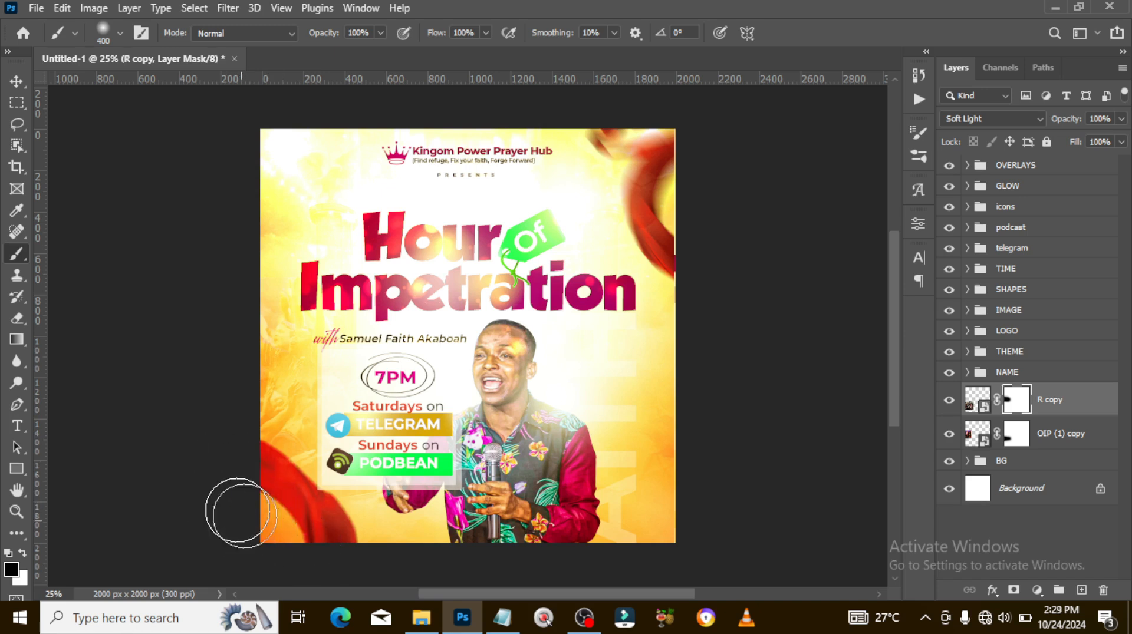
left_click_drag(362, 548, 356, 511)
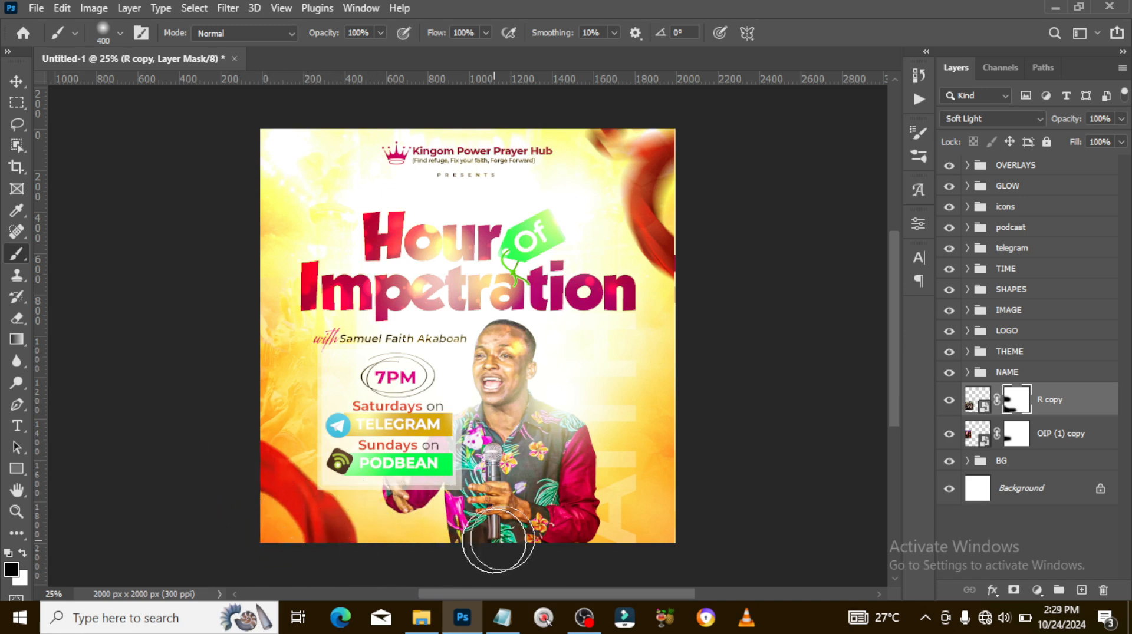
key("ctrl+;")
key("ctrl+;")
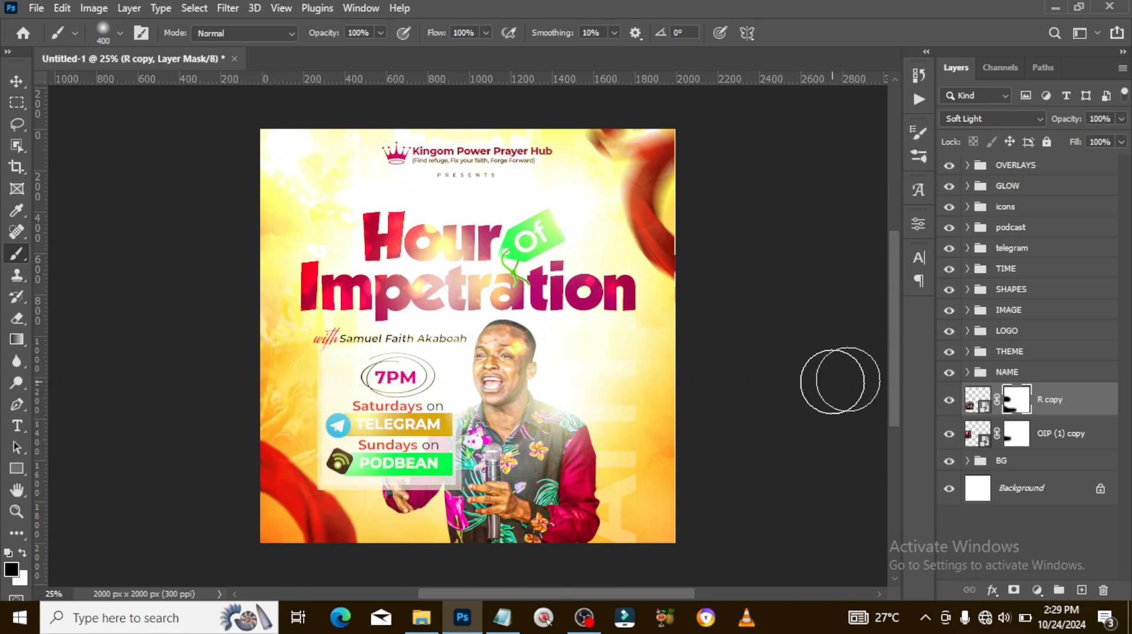
Place the 7113370_worship crowd image from the FILES folder into the flyer and scale it down to about 31.72%
left_click(432, 618)
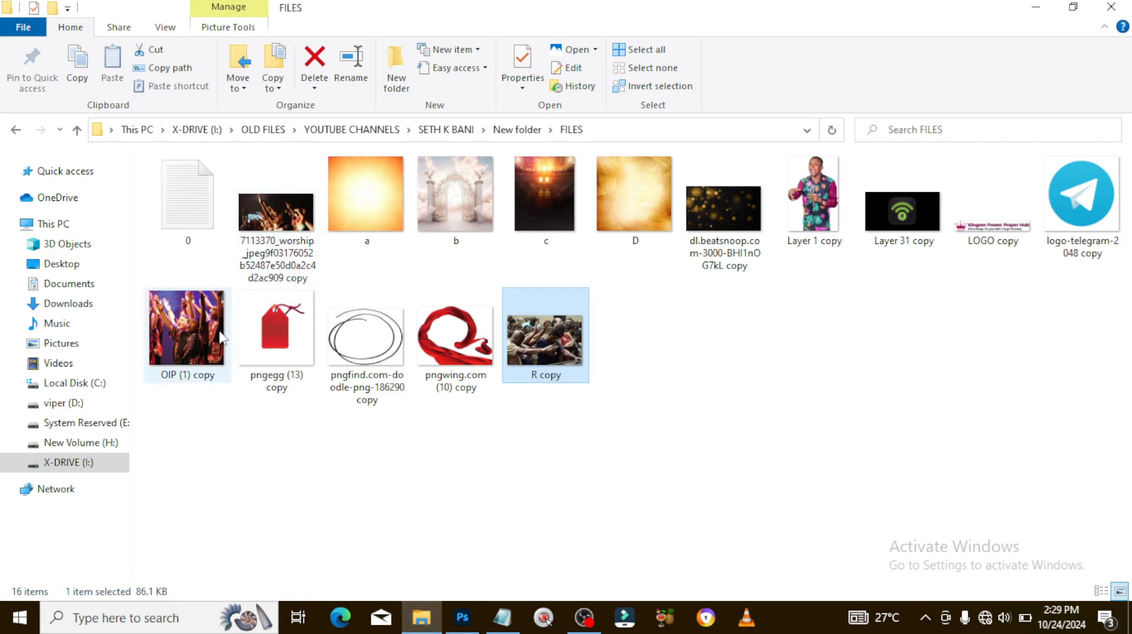
left_click(277, 223)
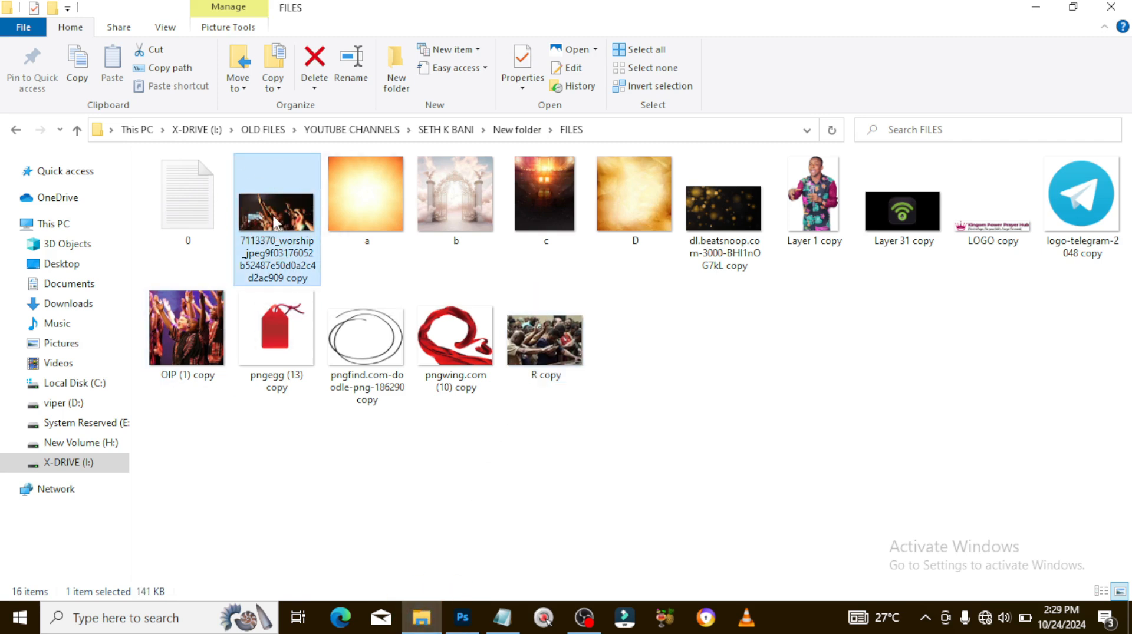
left_click_drag(274, 222, 610, 429)
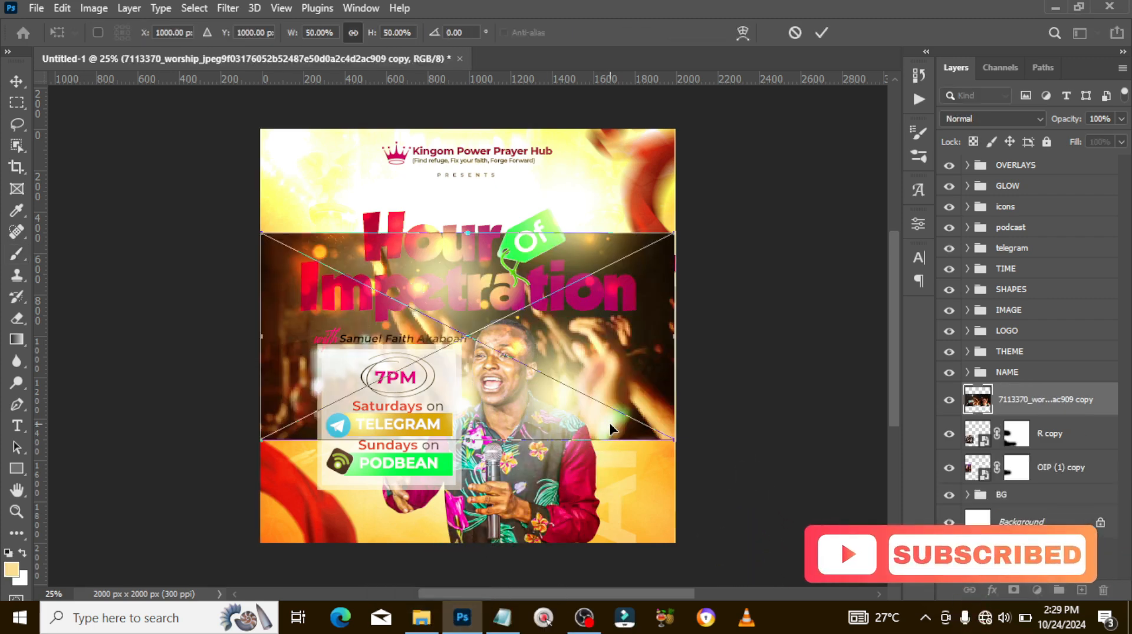
left_click_drag(261, 439, 412, 366)
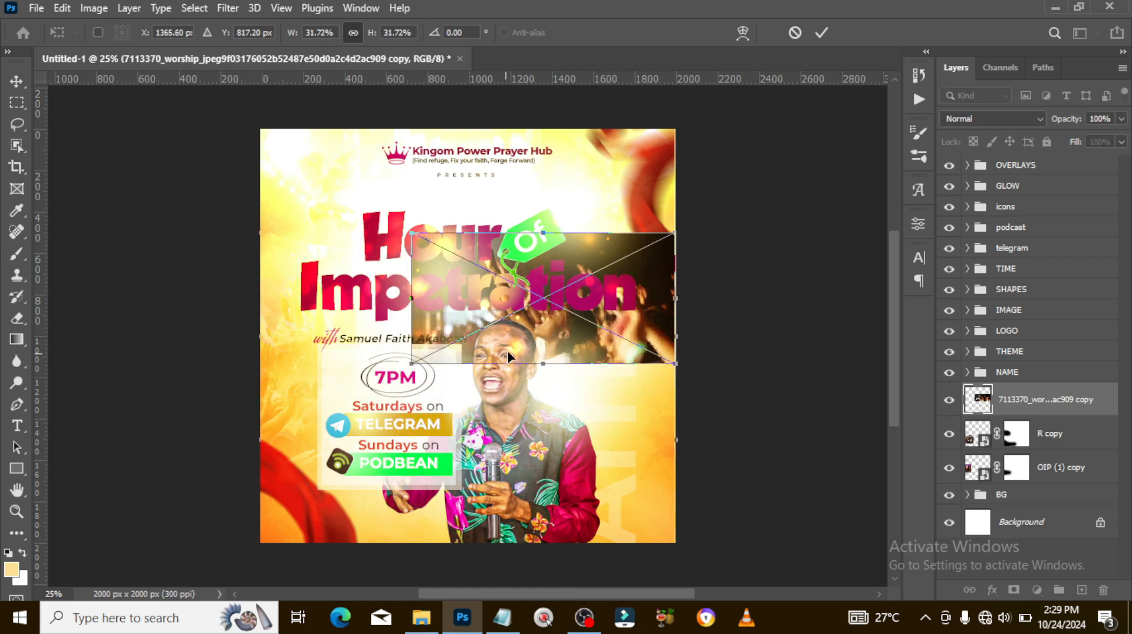
Flip the placed worship image horizontally and position it over the flyer's right edge, beside the title
right_click(629, 318)
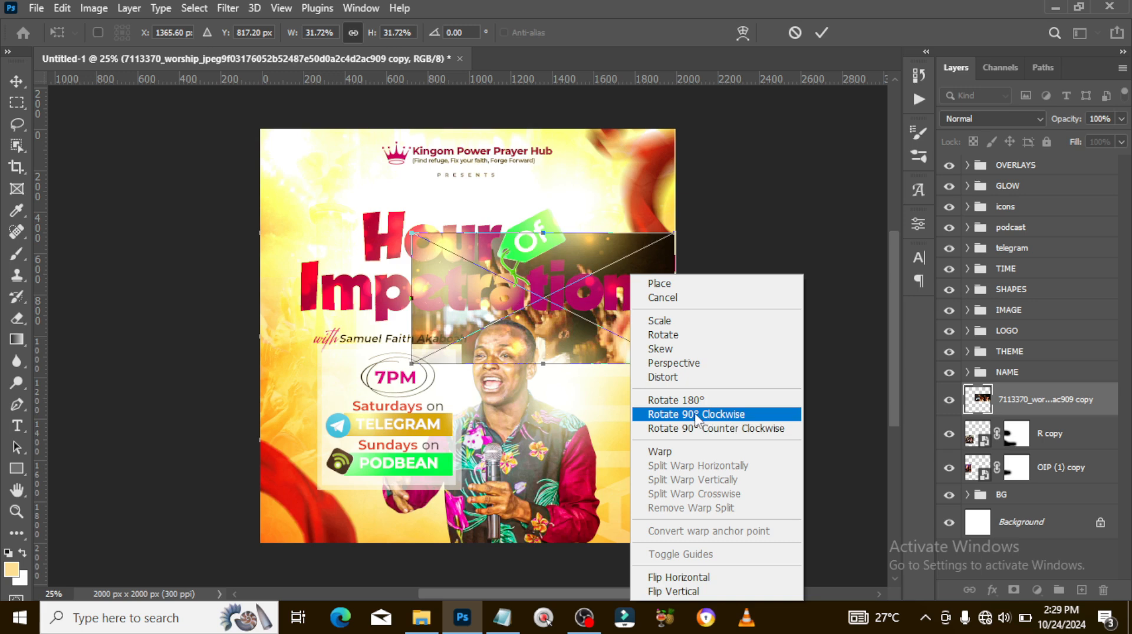
left_click(665, 576)
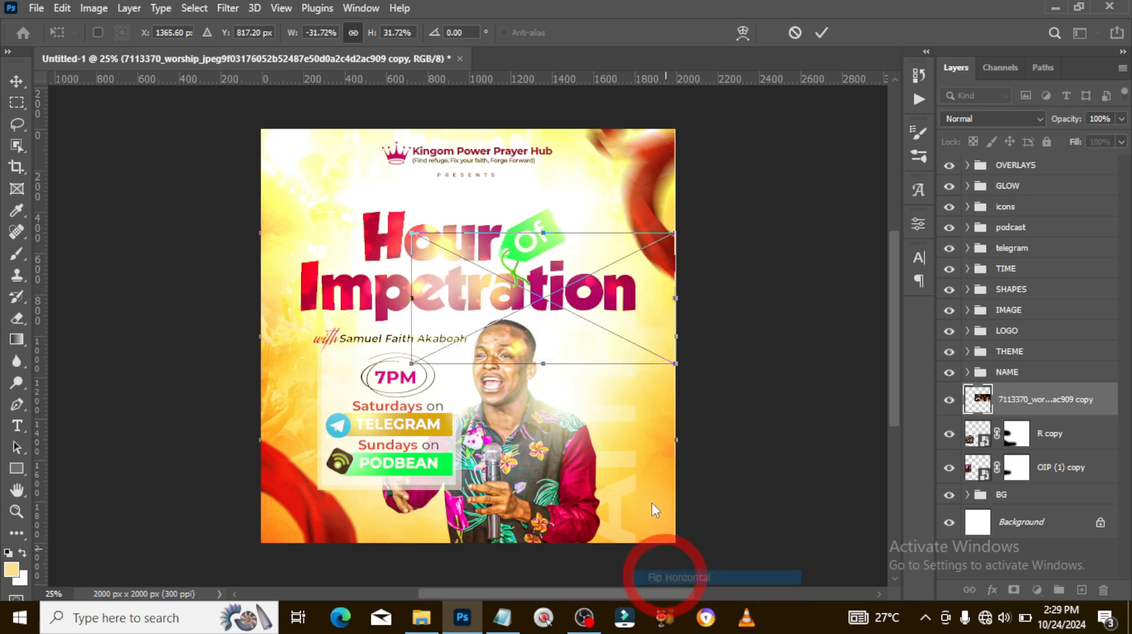
left_click_drag(615, 332, 736, 322)
key("b")
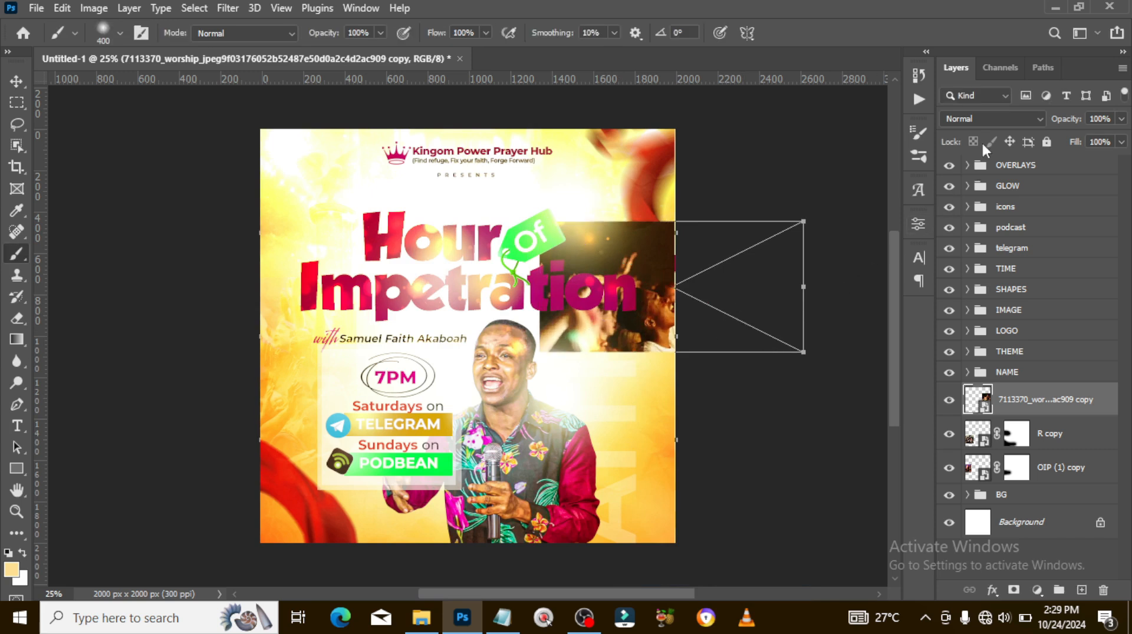
Set the worship image layer's blend mode to Soft Light and shift the image lower along the flyer's right edge
left_click(982, 119)
left_click(975, 323)
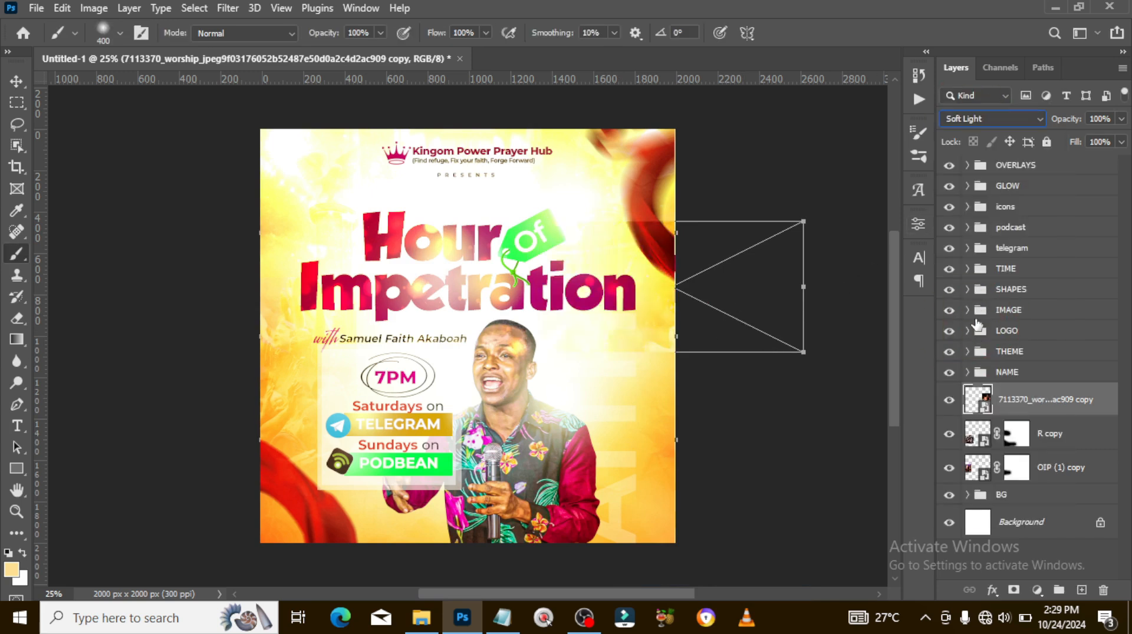
left_click(17, 80)
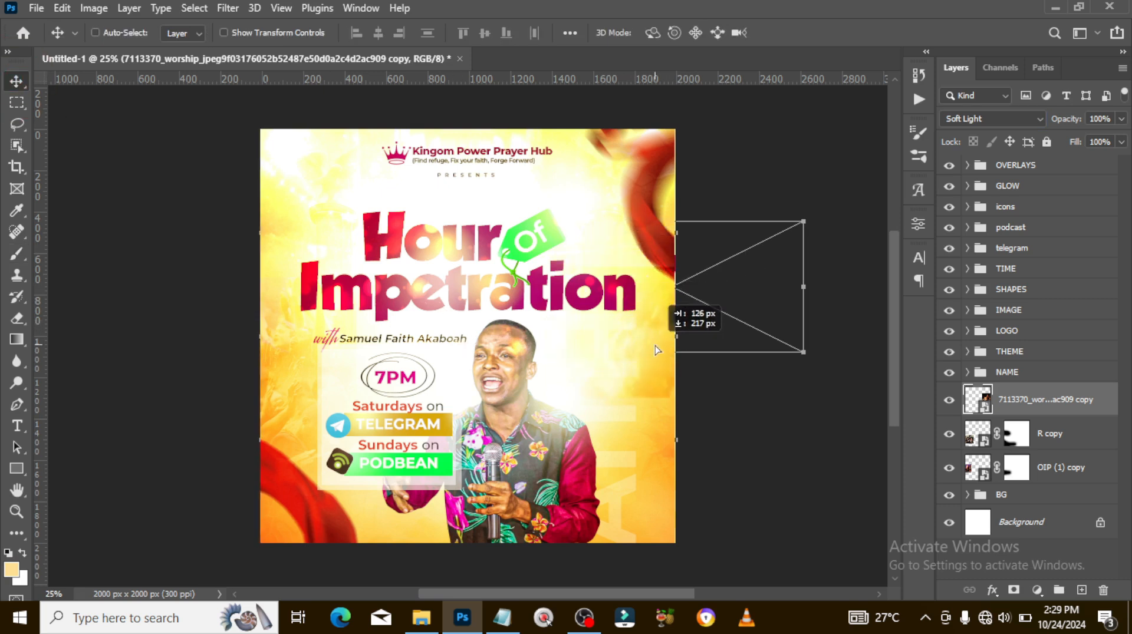
Add a layer mask to the worship image layer and paint out its lower, inner and upper edges with a black brush
left_click(1014, 591)
key("b")
mouse_move(704, 392)
left_mouse_down()
mouse_move(539, 398)
mouse_move(474, 375)
left_mouse_up()
mouse_move(717, 234)
left_mouse_down()
mouse_move(695, 217)
mouse_move(479, 209)
left_mouse_up()
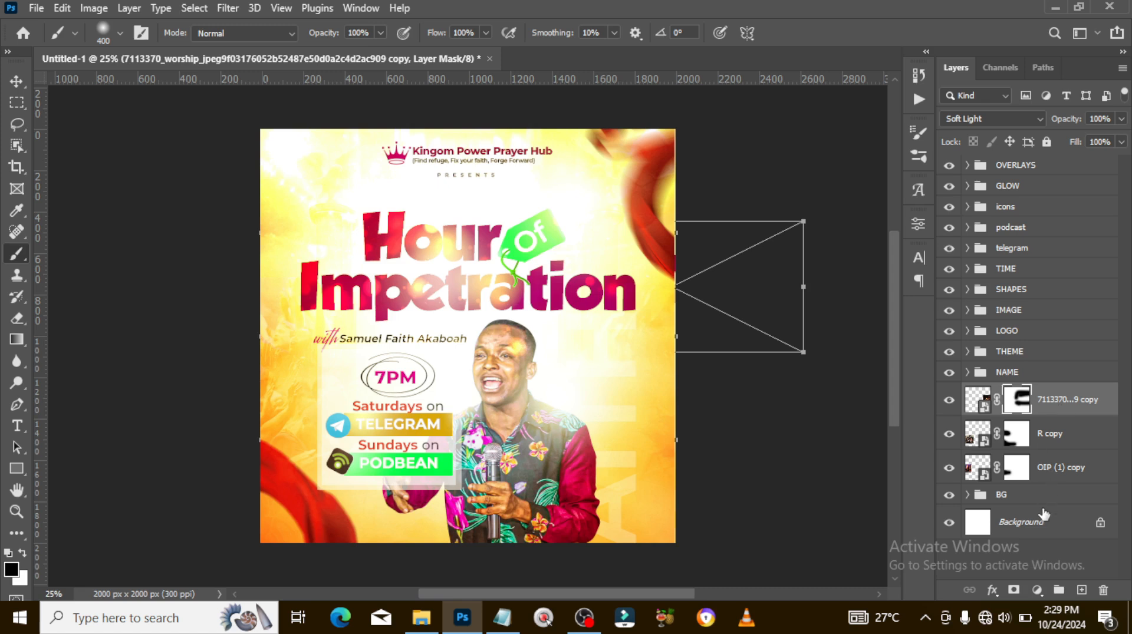
Group the three masked crowd image layers and name the group "ovelay photos"
left_click(1052, 468, "shift")
key("ctrl+g")
double_click(1010, 393)
type("ove")
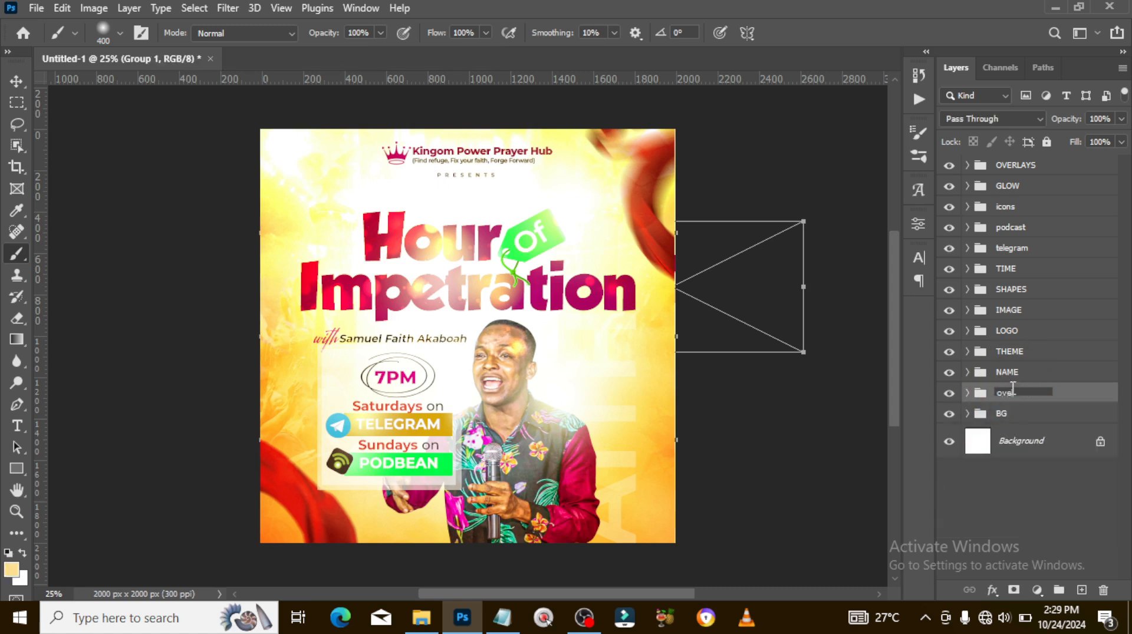
type("lay photos")
key("Return")
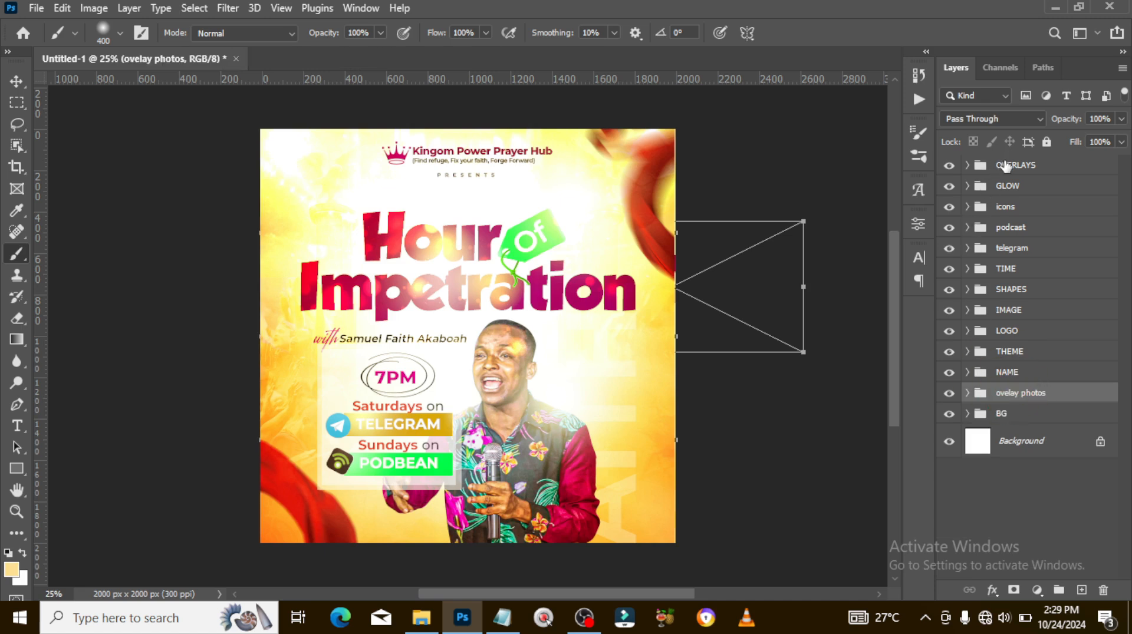
Stamp all visible layers into a new layer above the OVERLAYS group and convert it to a smart object
left_click(1006, 168)
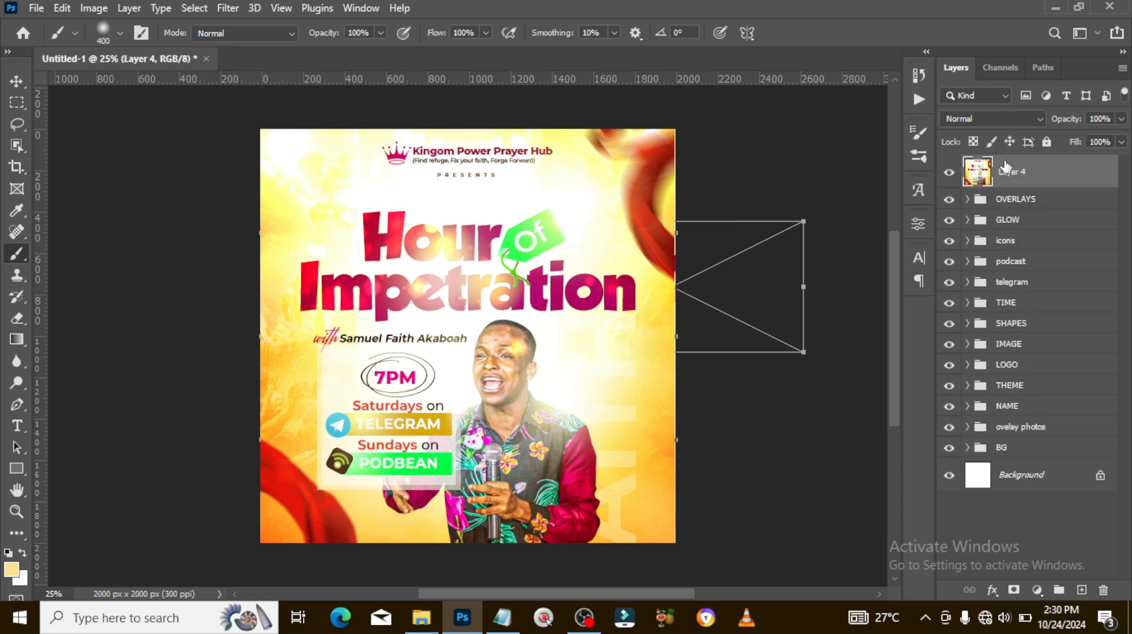
right_click(1007, 169)
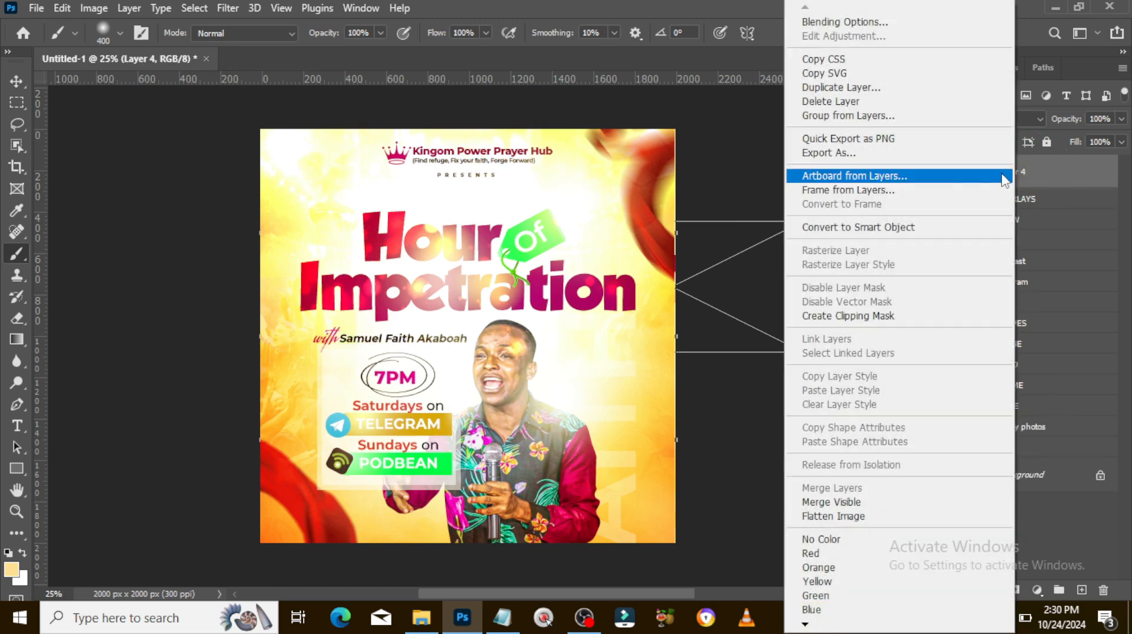
left_click(830, 228)
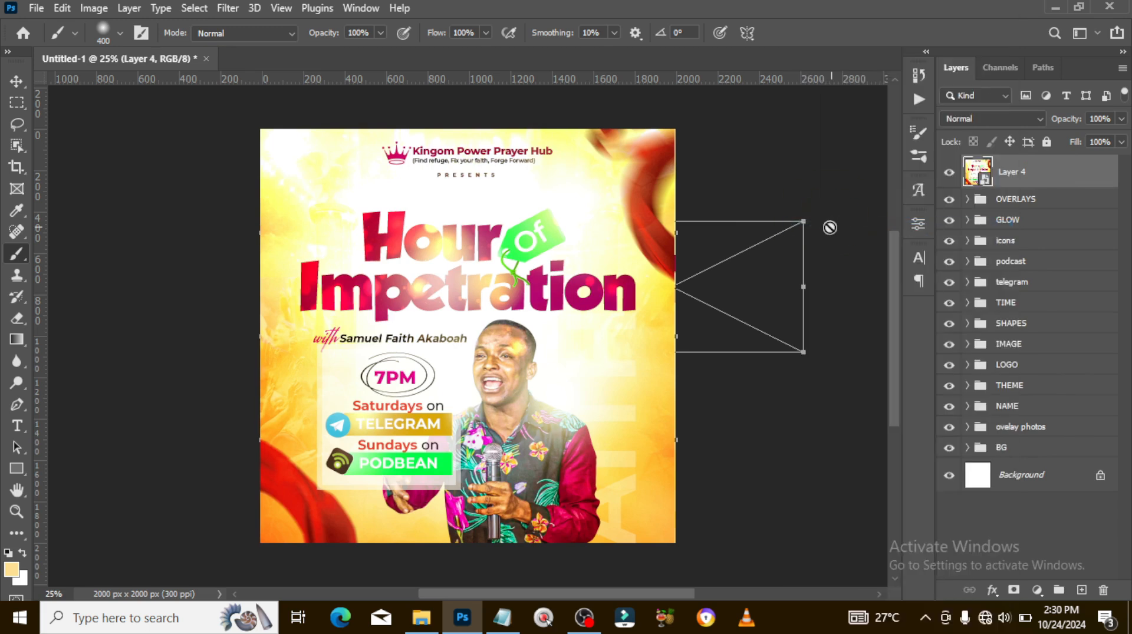
Start the Camera Raw Filter on the merged layer and set Temperature to +9 and Contrast to +14
left_click(227, 8)
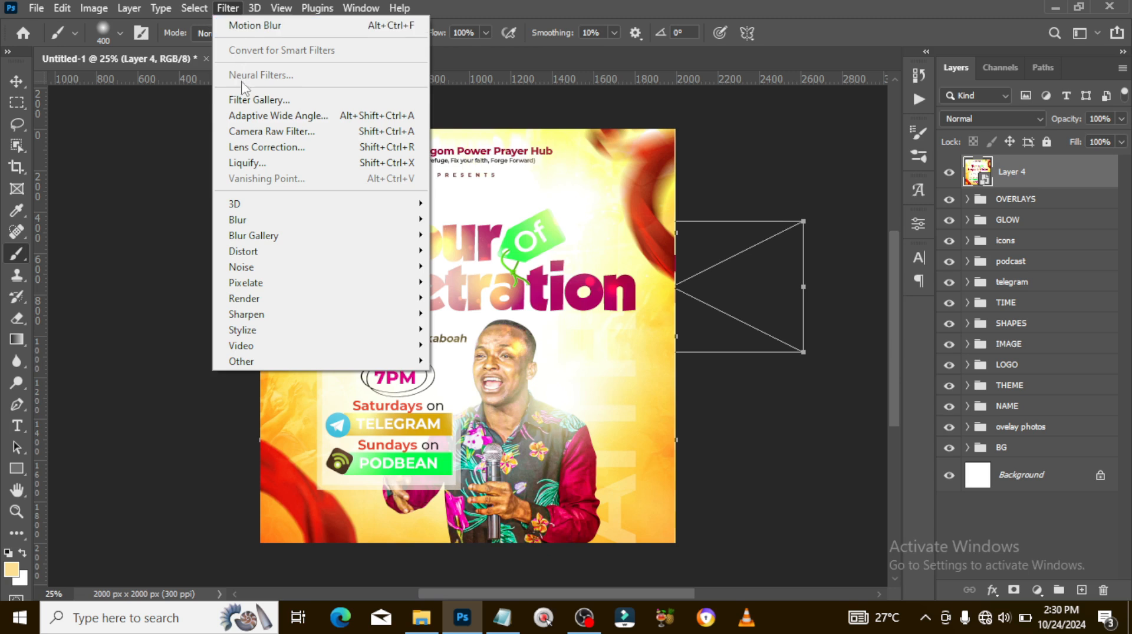
left_click(255, 132)
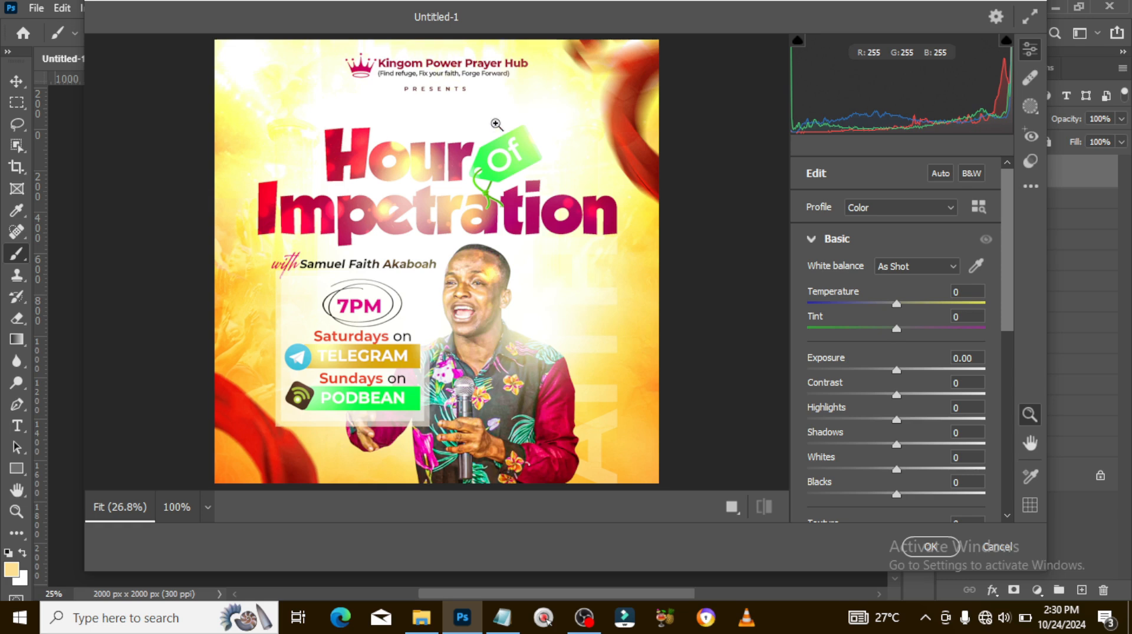
scroll(900, 296, "down", 3)
scroll(900, 297, "up", 3)
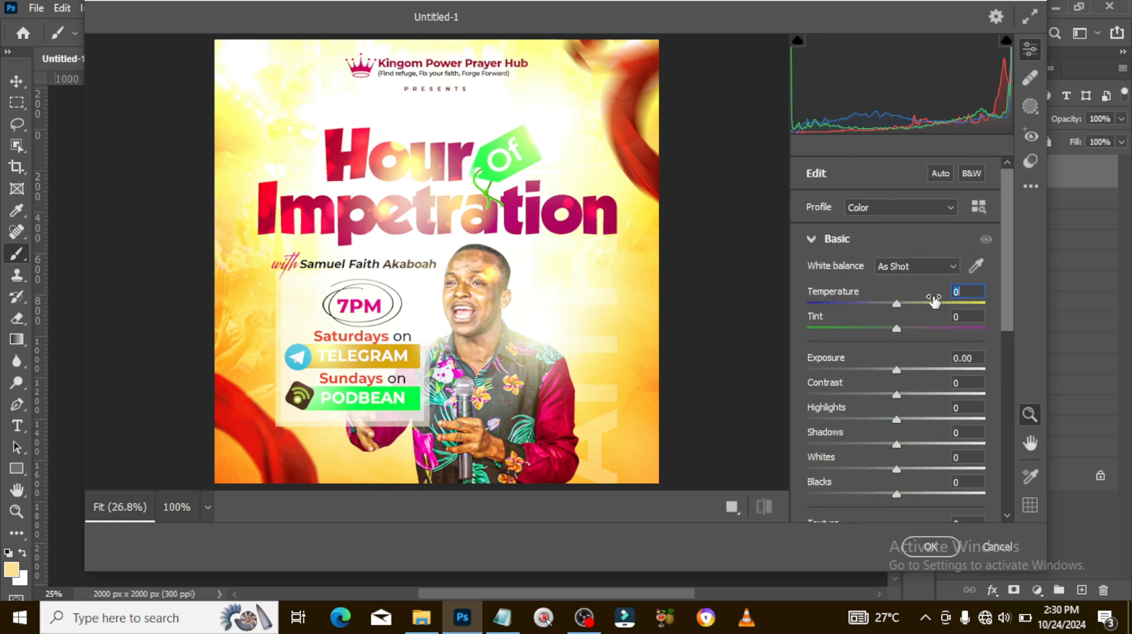
left_click_drag(933, 300, 934, 300)
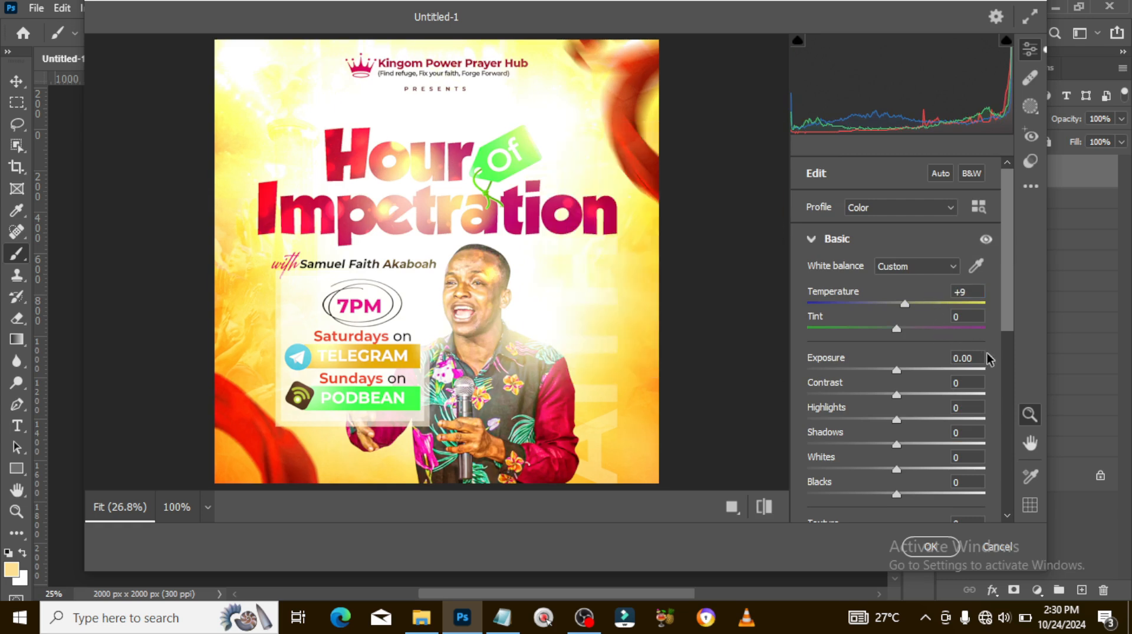
left_click(964, 382)
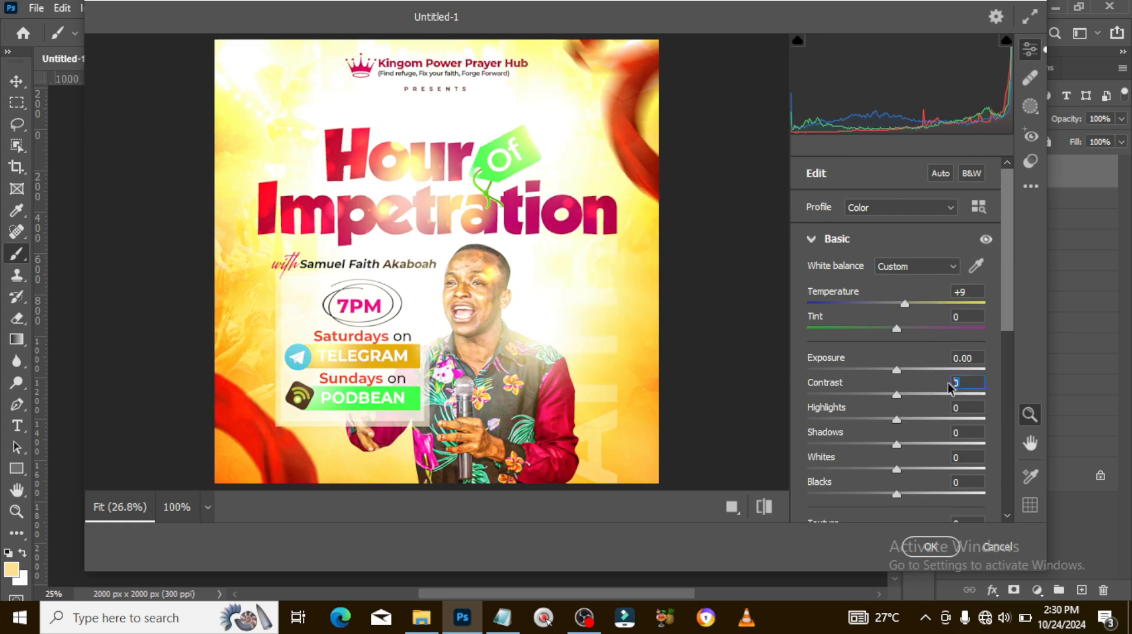
type("14")
key("Return")
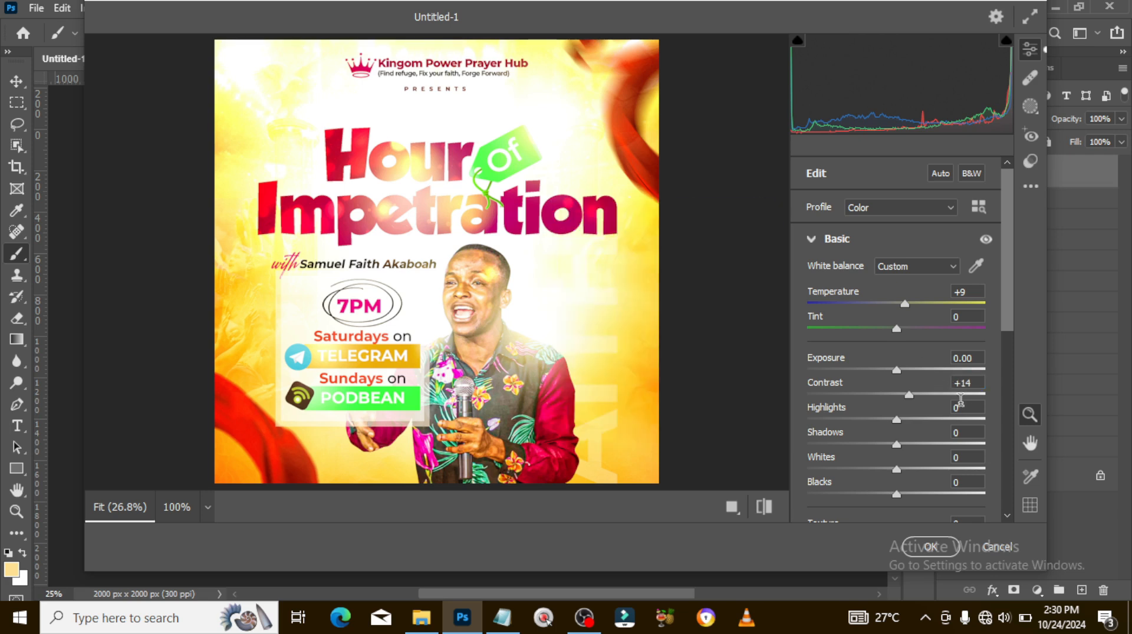
left_click(812, 238)
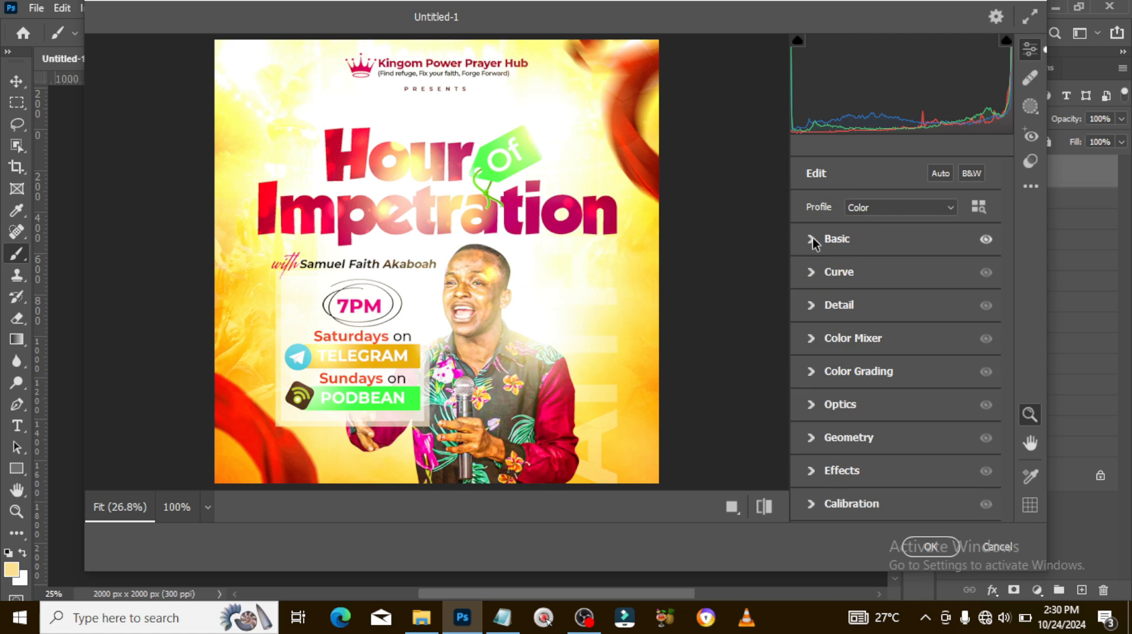
Set the Camera Raw detail values to Sharpening 30, Noise Reduction 10 and Color Noise Reduction 30
left_click(825, 308)
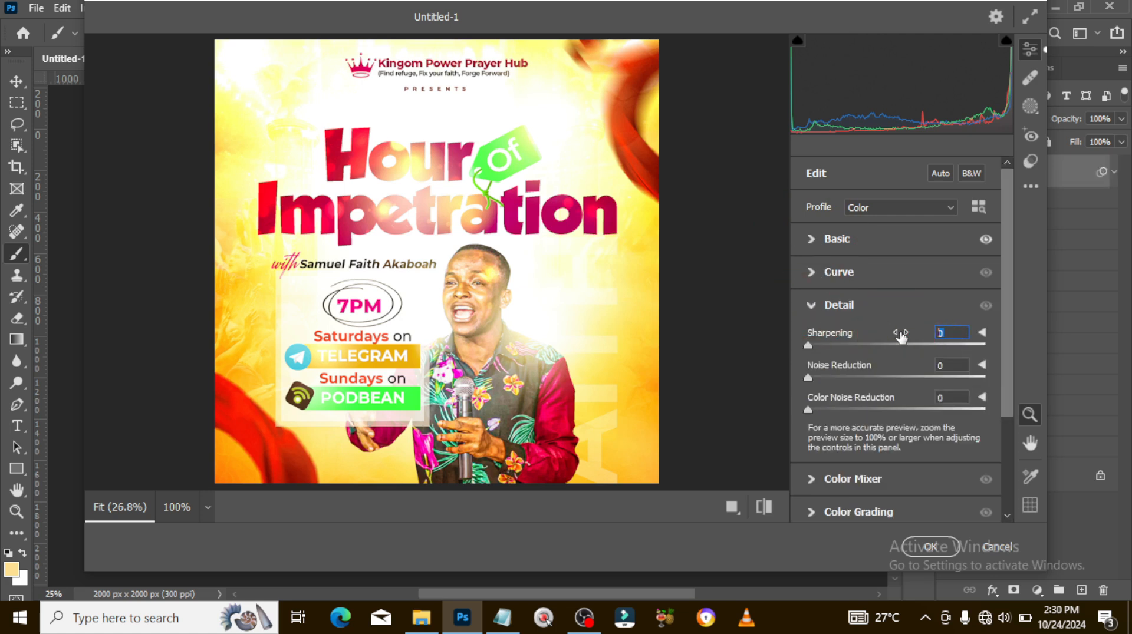
key("Return")
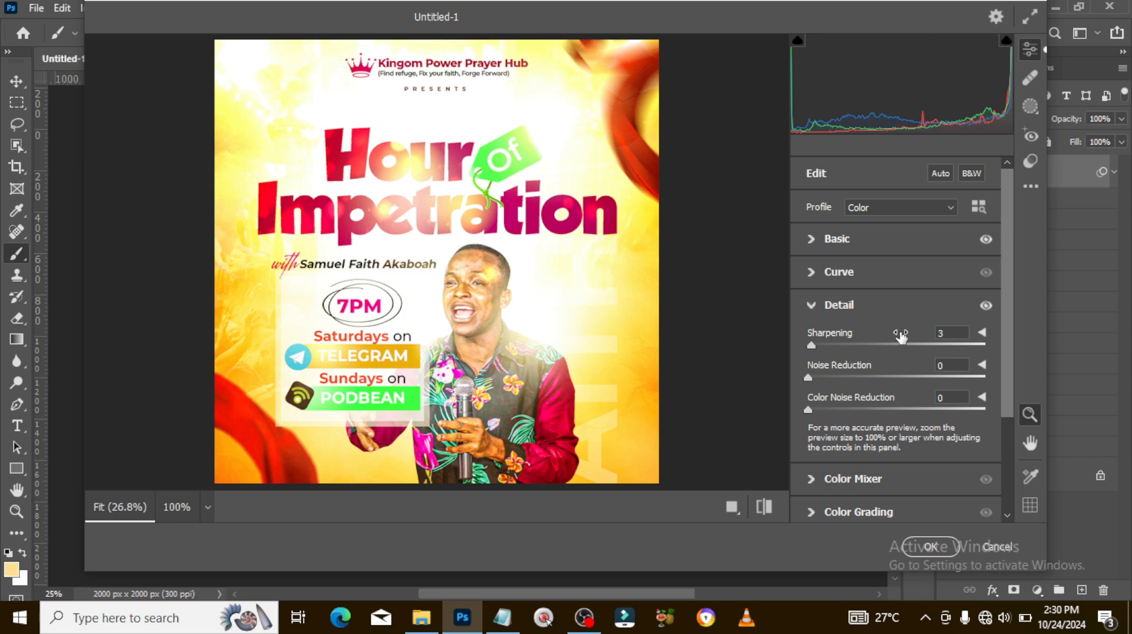
left_click(947, 359)
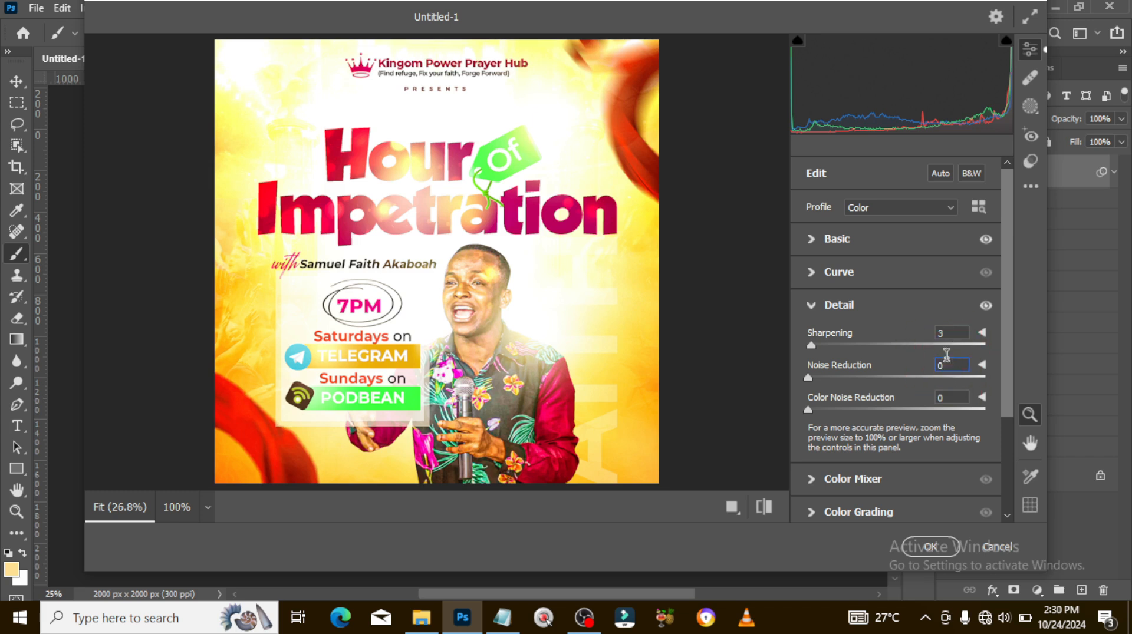
type("10")
left_click(947, 333)
type("30")
left_click(950, 396)
type("30")
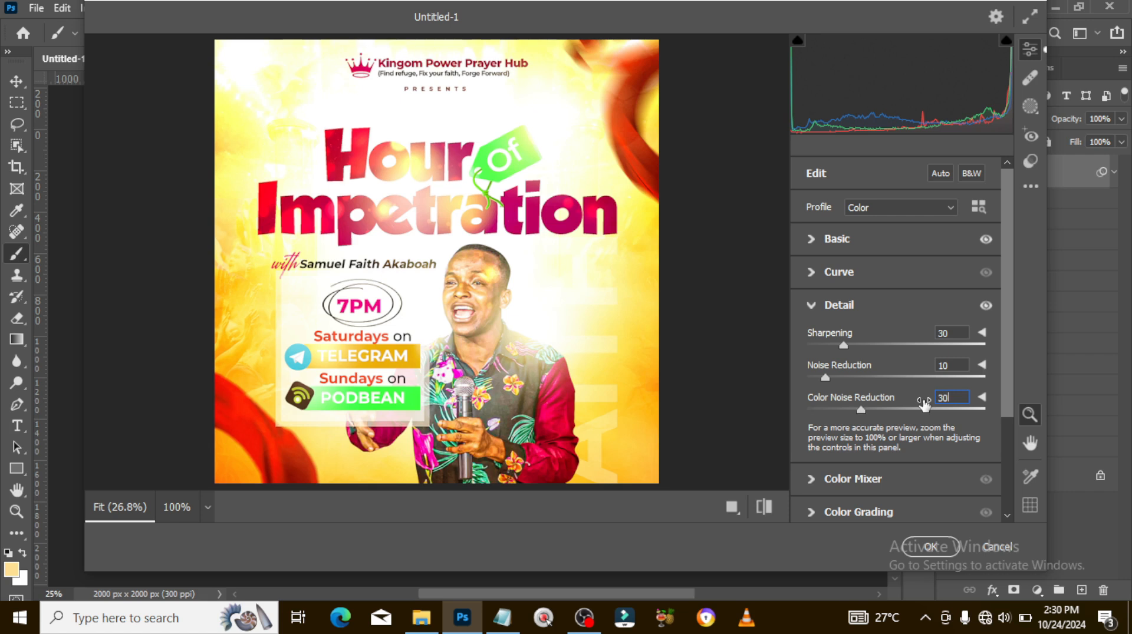
left_click(811, 307)
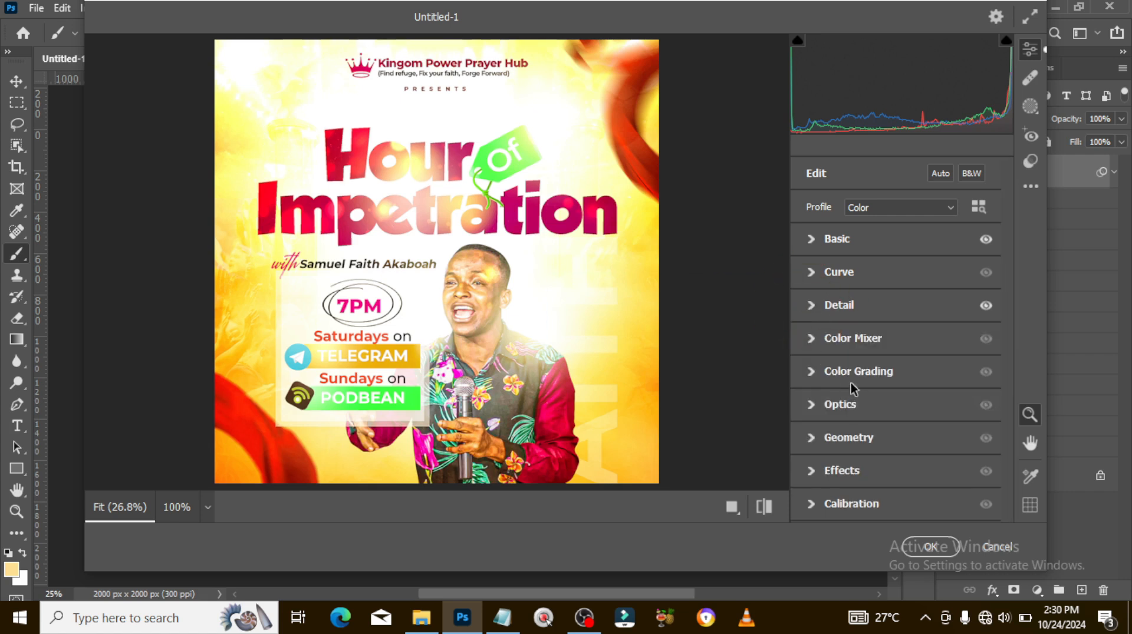
Raise the Color Mixer saturation of Greens to +48, Aquas to +28 and Blues to +100
left_click(810, 347)
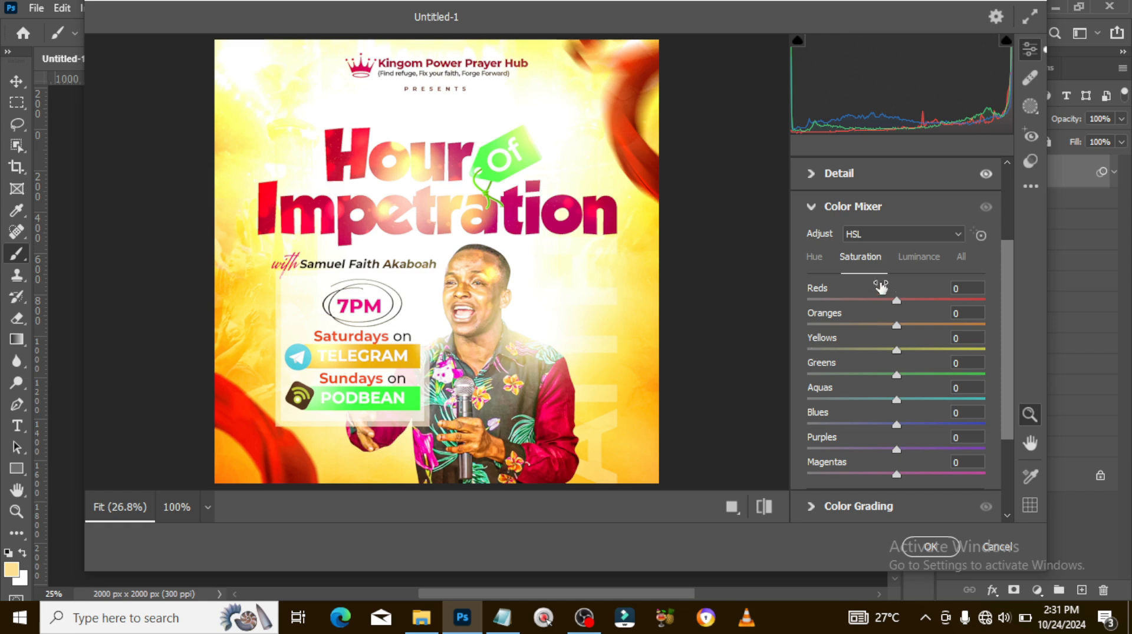
left_click(861, 237)
left_click(859, 248)
left_click_drag(896, 376, 1018, 426)
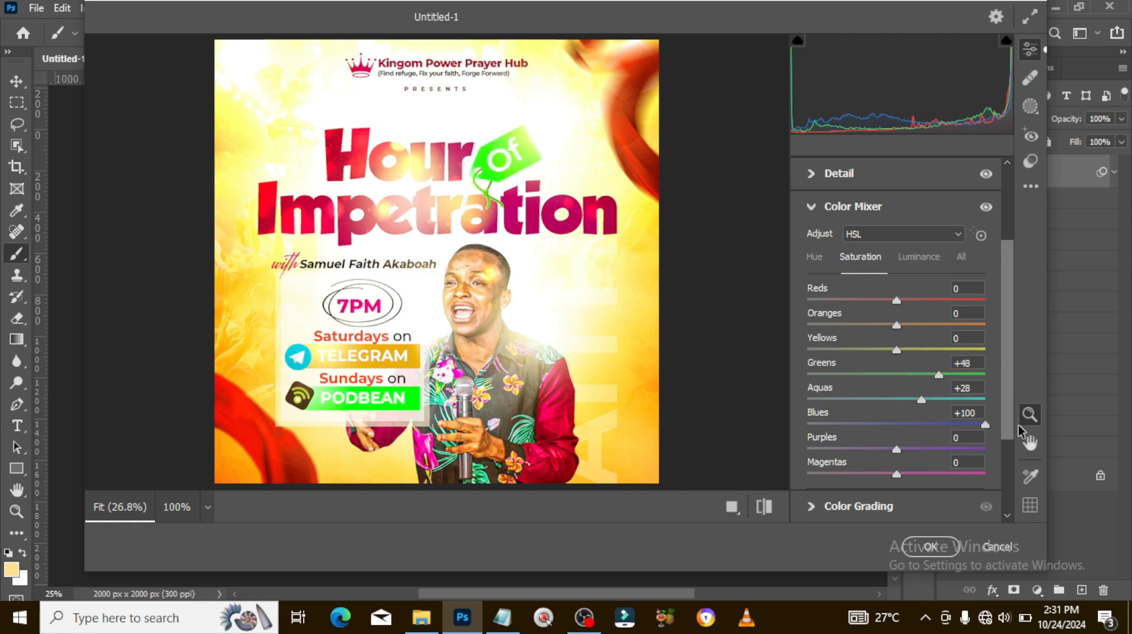
left_click(815, 212)
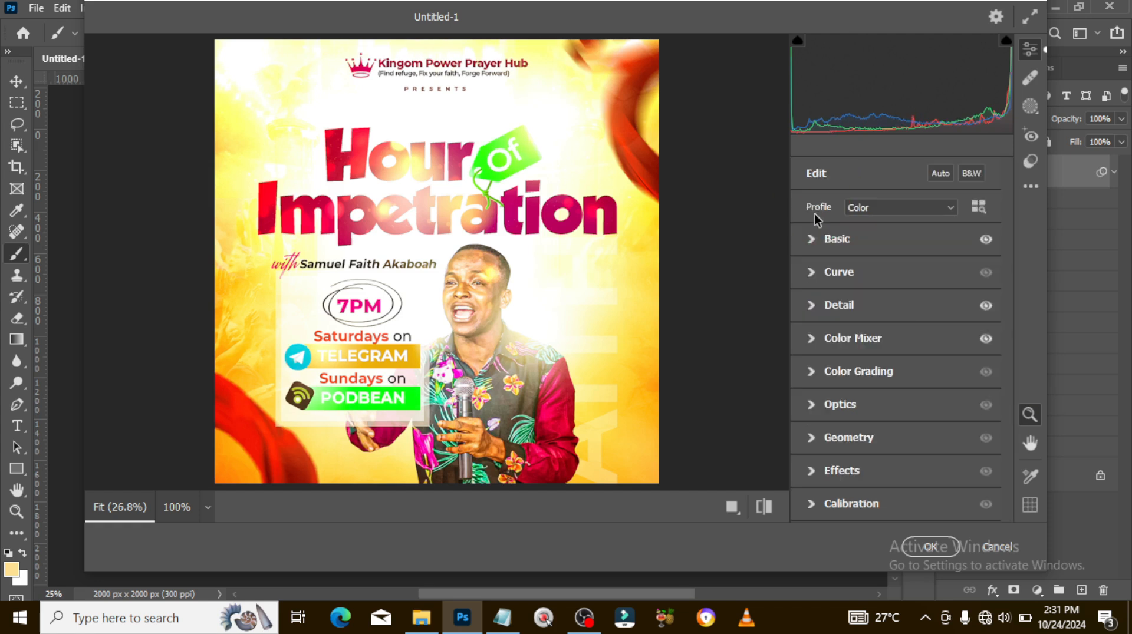
Add Grain 36 and Vignetting -7, and apply the Camera Raw adjustments to the merged layer
left_click(813, 469)
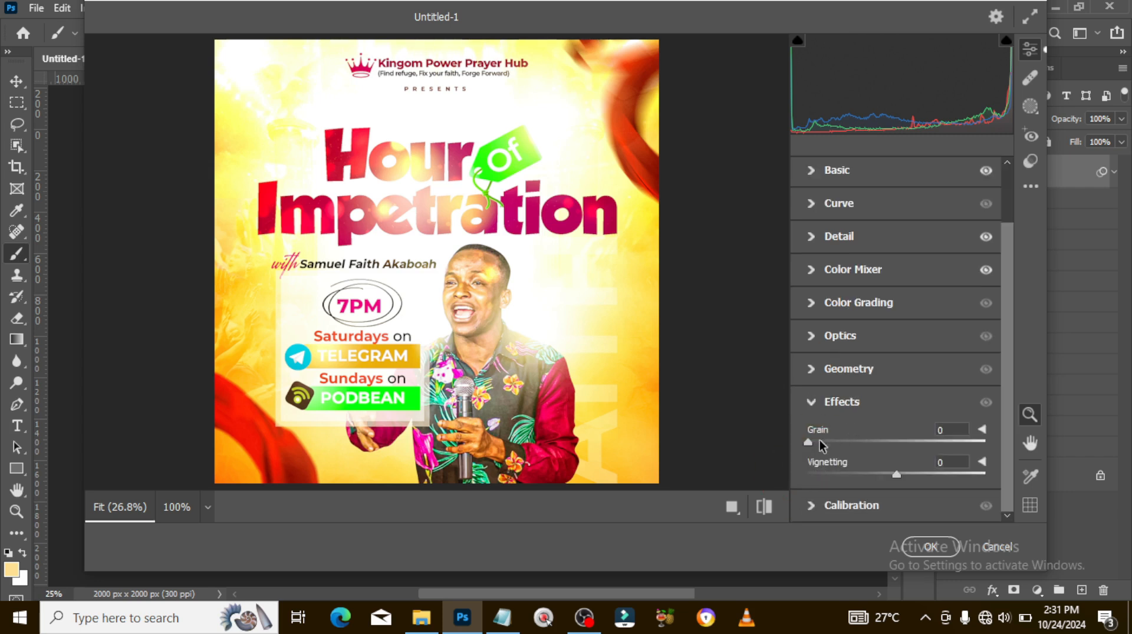
left_click_drag(808, 442, 871, 442)
left_click_drag(899, 475, 893, 475)
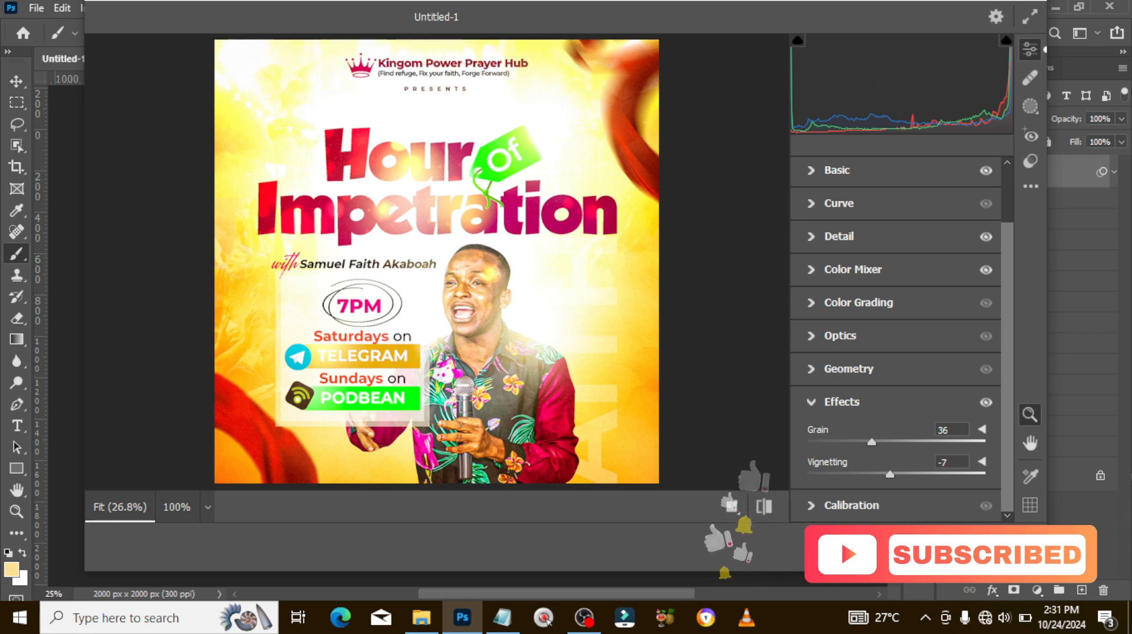
left_click(928, 542)
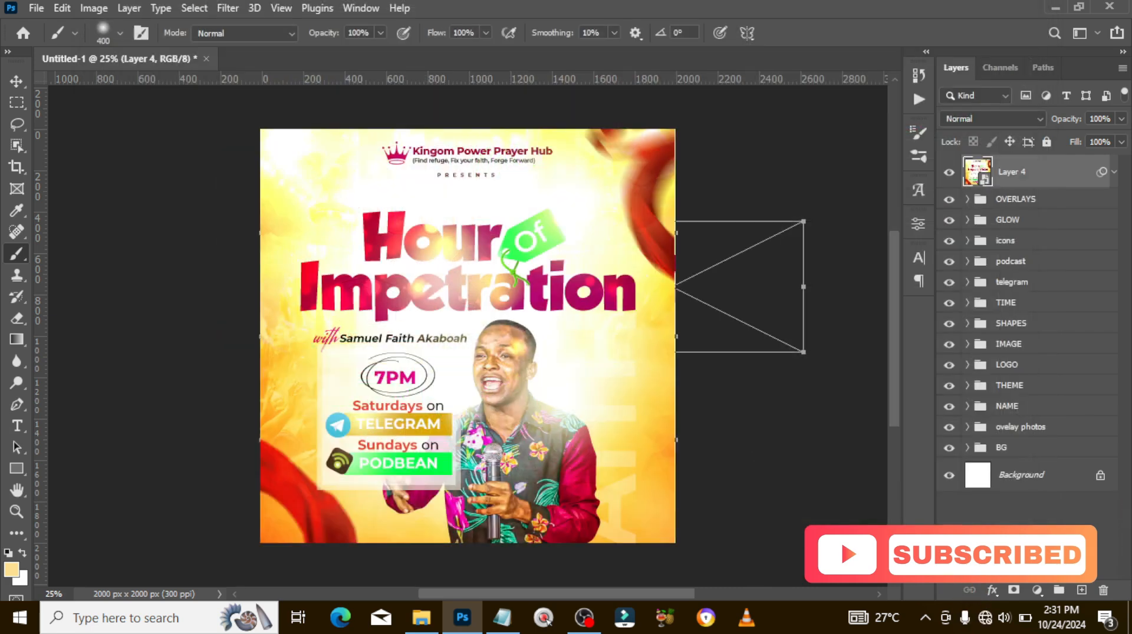